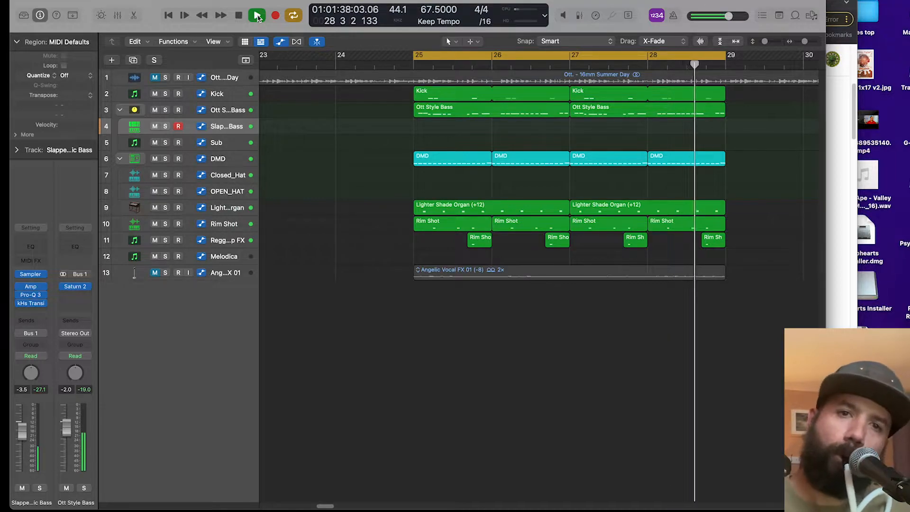
- Stop playback and examine the notes of the Kick regions in the Piano Roll
{"action": "left_click", "coordinate": [258, 16]}
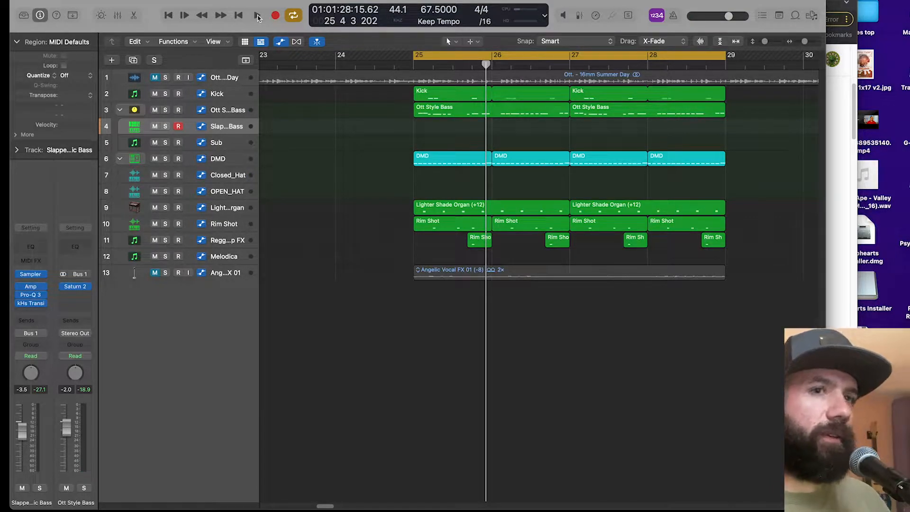
{"action": "mouse_move", "coordinate": [294, 505]}
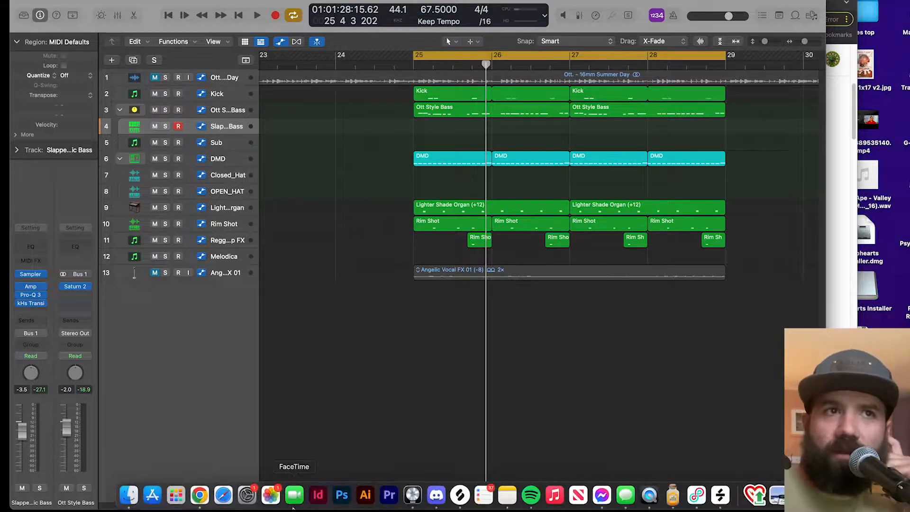
{"action": "left_click", "coordinate": [508, 494]}
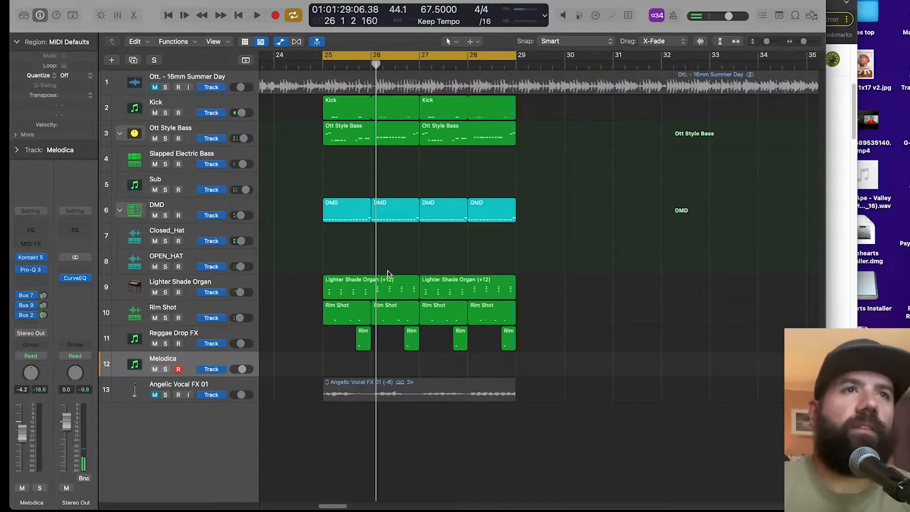
{"action": "scroll", "coordinate": [526, 288], "scroll_direction": "down", "scroll_amount": 2}
{"action": "scroll", "coordinate": [521, 299], "scroll_direction": "left", "scroll_amount": 1}
{"action": "scroll", "coordinate": [518, 301], "scroll_direction": "up", "scroll_amount": 2}
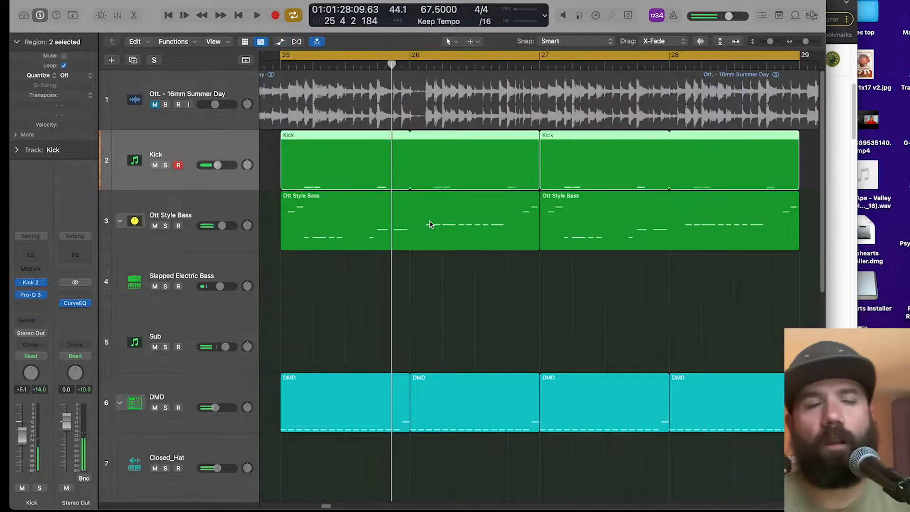
{"action": "double_click", "coordinate": [344, 161]}
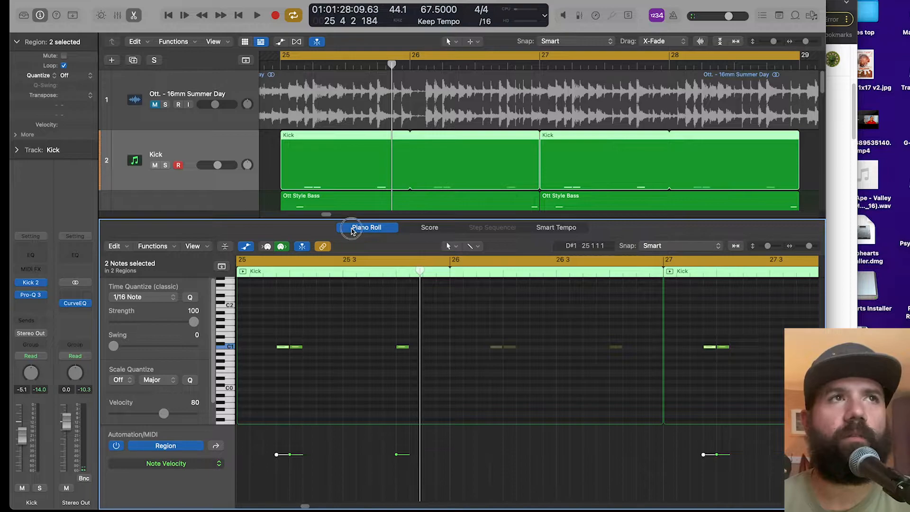
{"action": "left_click", "coordinate": [352, 230]}
- Duplicate the Kick track with its settings and copy both Kick regions onto the new track
{"action": "key", "text": "super+d"}
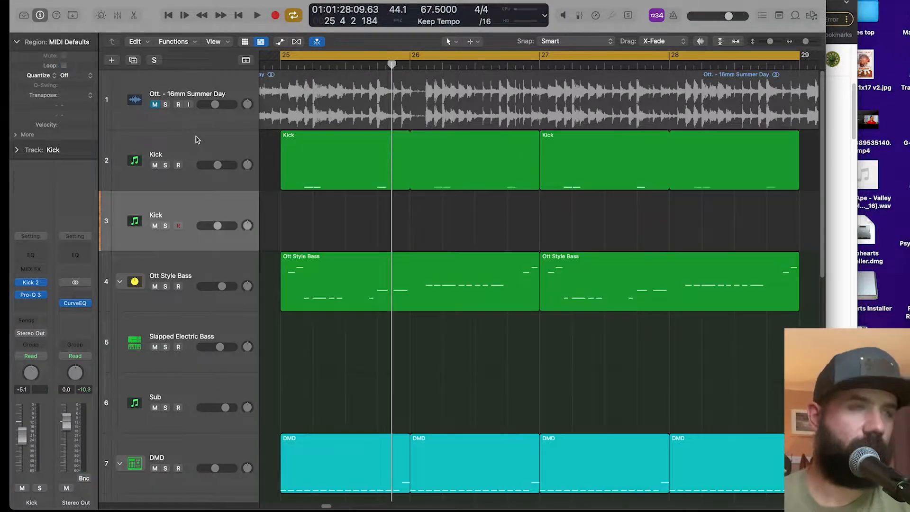
{"action": "left_click_drag", "start_coordinate": [804, 162], "coordinate": [351, 210]}
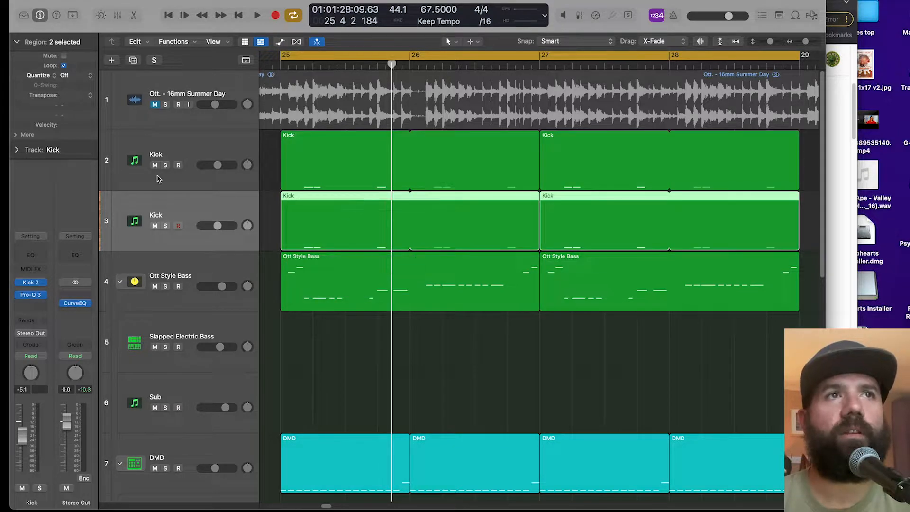
- Mute the original Kick track, solo the duplicate and audition its regions with the Piano Roll open
{"action": "left_click", "coordinate": [155, 165]}
{"action": "left_click", "coordinate": [165, 226]}
{"action": "key", "text": "space"}
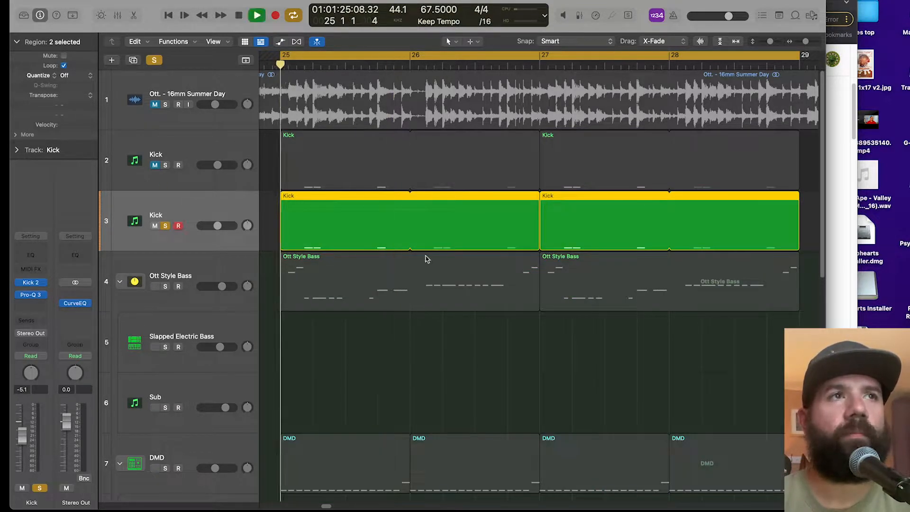
{"action": "double_click", "coordinate": [349, 230]}
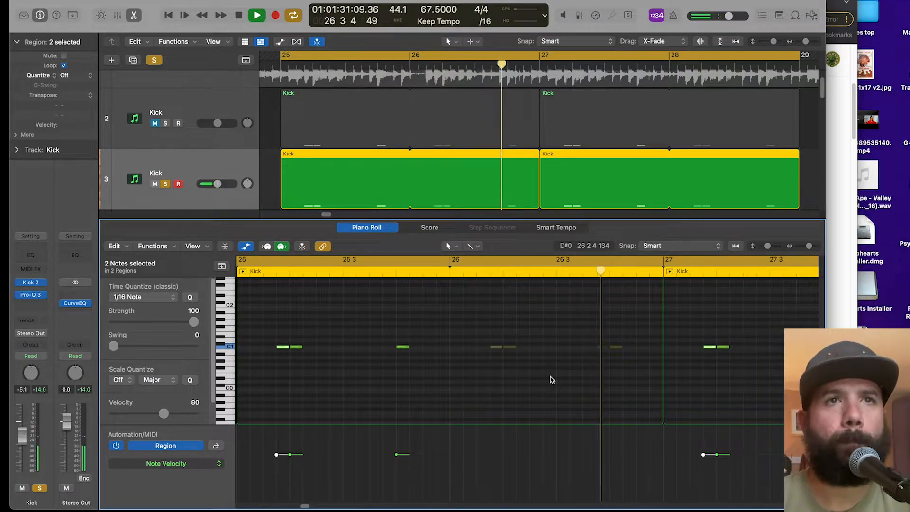
{"action": "key", "text": "space"}
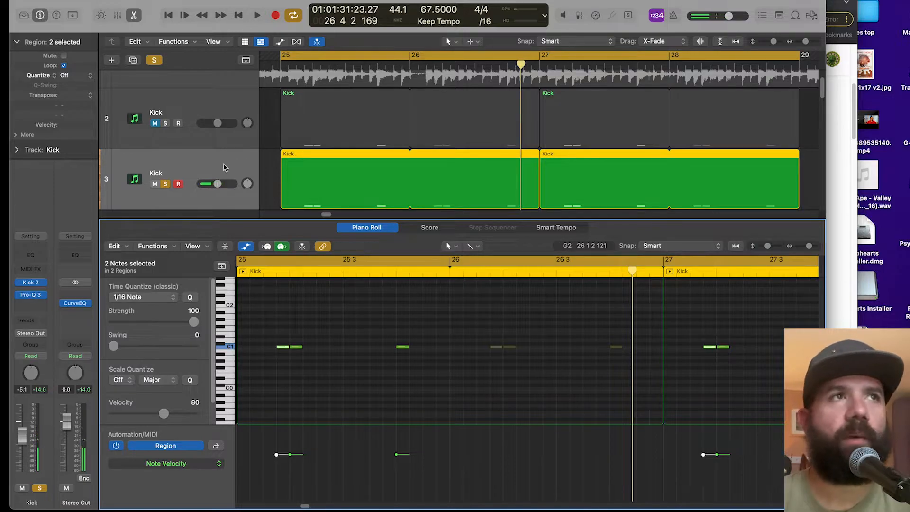
- Show the amp envelope of the duplicate track's Kick 2 instrument and bypass its Pro-Q 3
{"action": "left_click", "coordinate": [31, 284]}
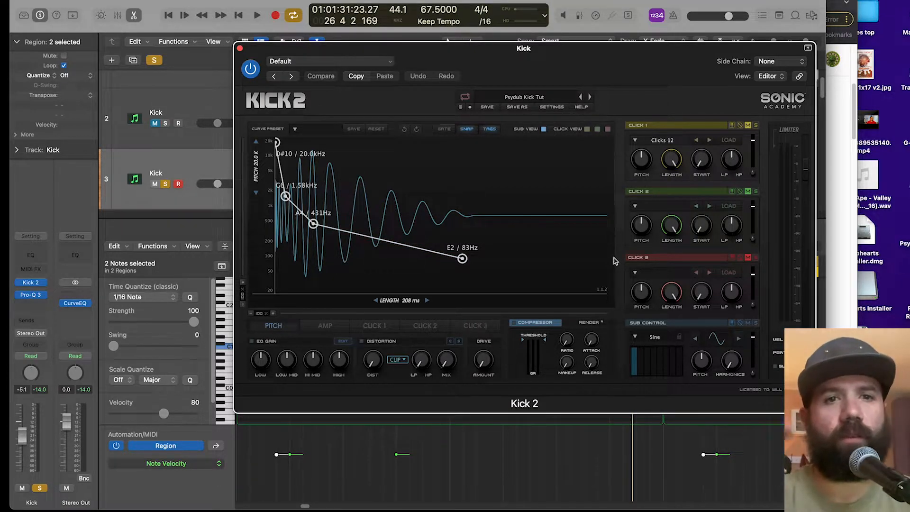
{"action": "left_click", "coordinate": [327, 325]}
{"action": "left_click", "coordinate": [18, 295]}
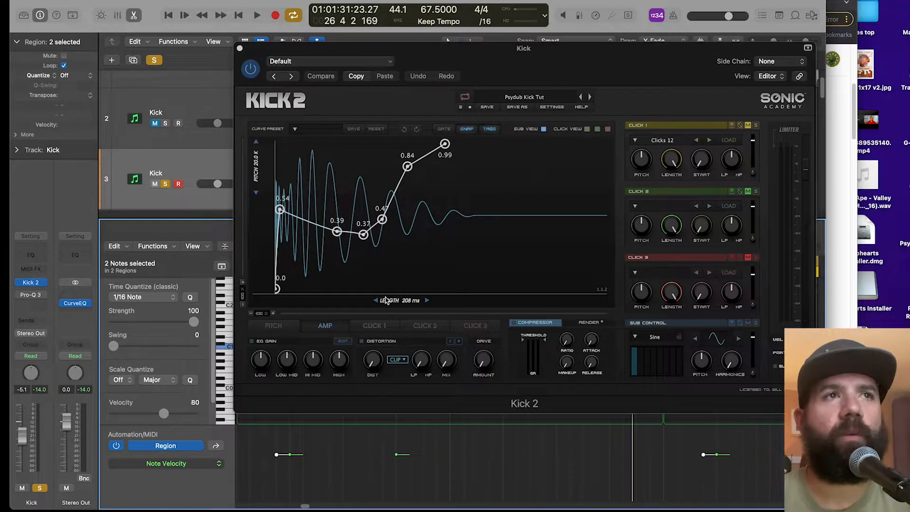
- Move the first peak of Kick 2's amp envelope slightly later and raise it to 0.68 while the kick plays
{"action": "left_click_drag", "start_coordinate": [265, 316], "coordinate": [282, 317]}
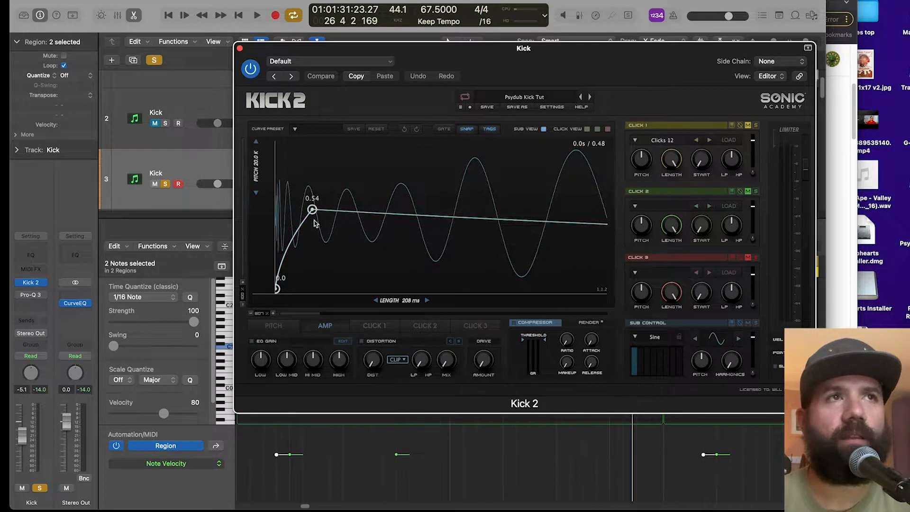
{"action": "key", "text": "space"}
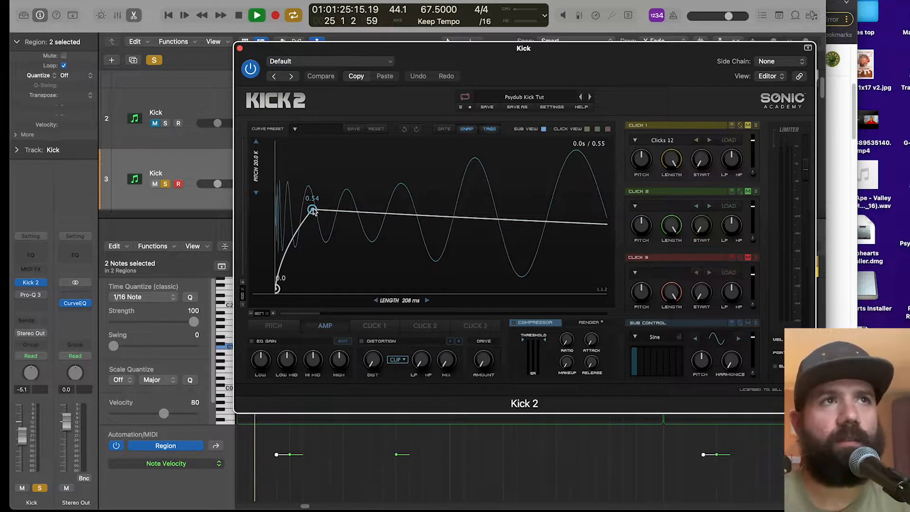
{"action": "left_click_drag", "start_coordinate": [312, 211], "coordinate": [347, 188]}
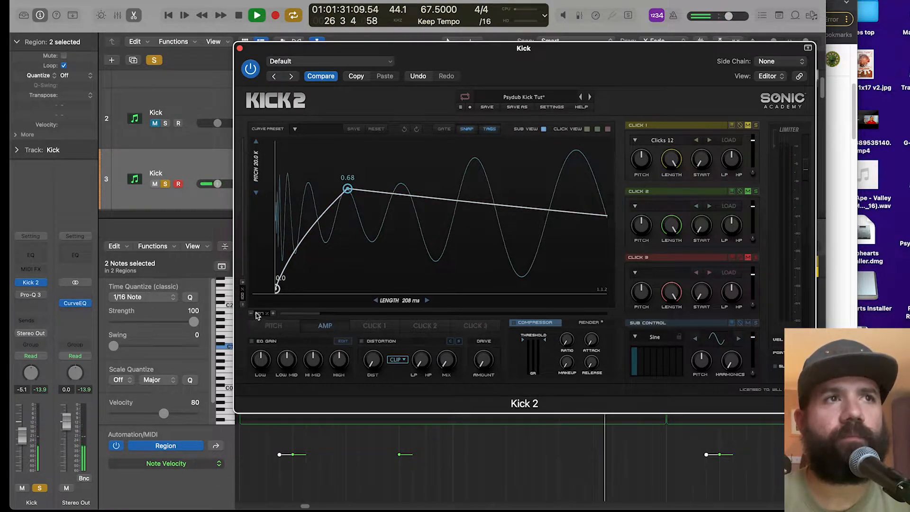
{"action": "left_click_drag", "start_coordinate": [259, 314], "coordinate": [242, 312]}
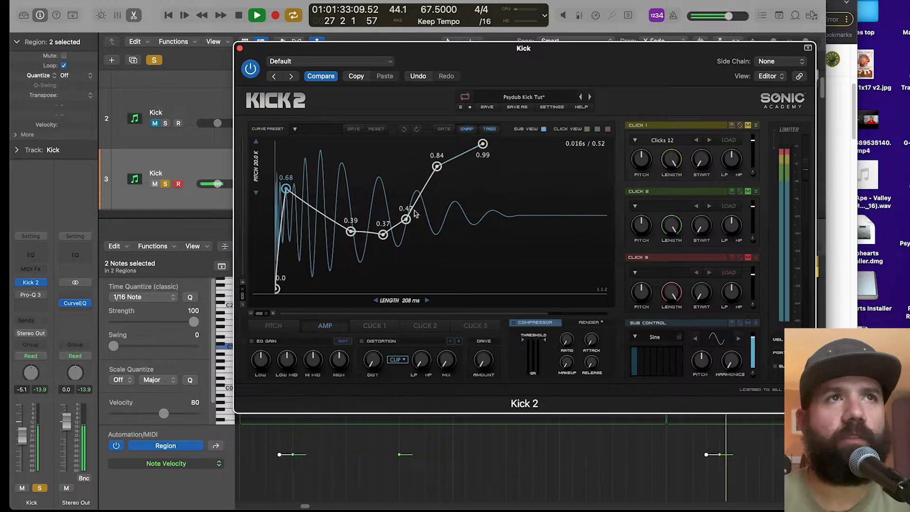
- Set the last two points of the amp envelope to 0.86 and 0.88, then stop playback
{"action": "left_click_drag", "start_coordinate": [437, 167], "coordinate": [437, 163]}
{"action": "left_click_drag", "start_coordinate": [486, 148], "coordinate": [500, 160]}
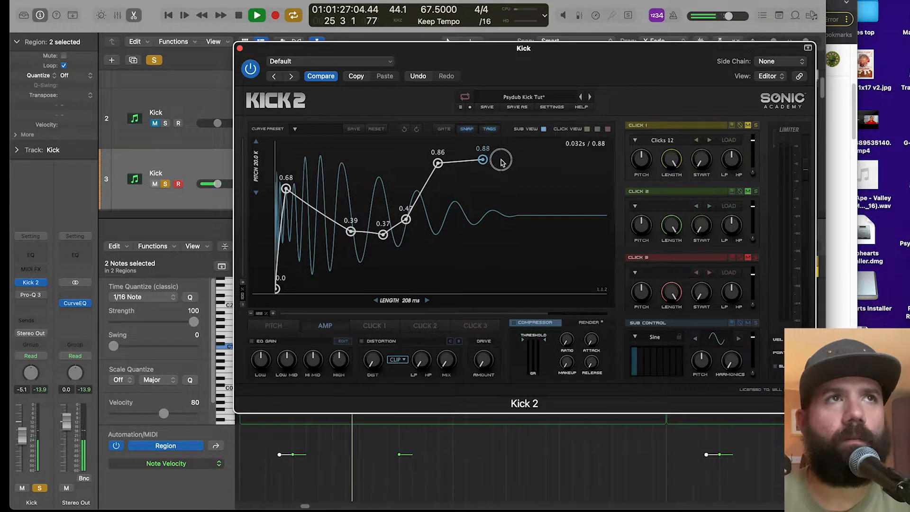
{"action": "key", "text": "space"}
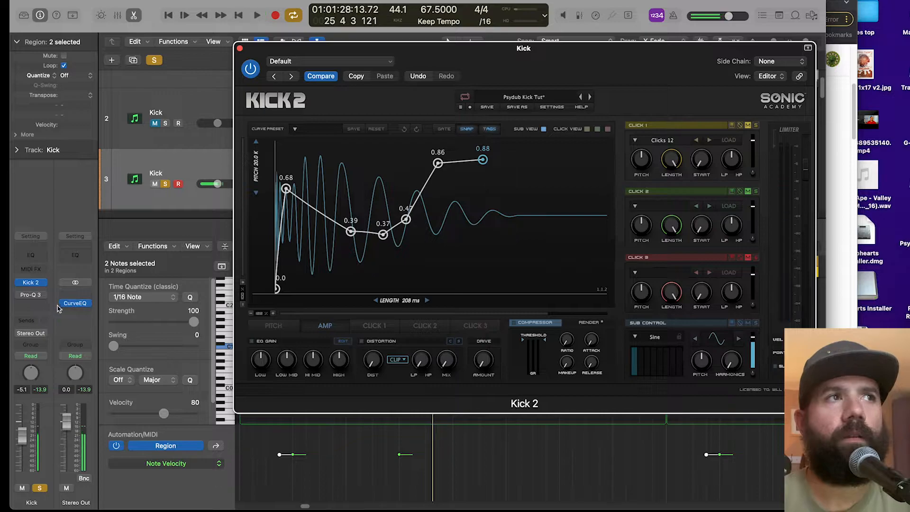
- Re-enable Pro-Q 3 on the duplicate Kick track and compare the kick with and without the EQ during playback
{"action": "left_click", "coordinate": [20, 297]}
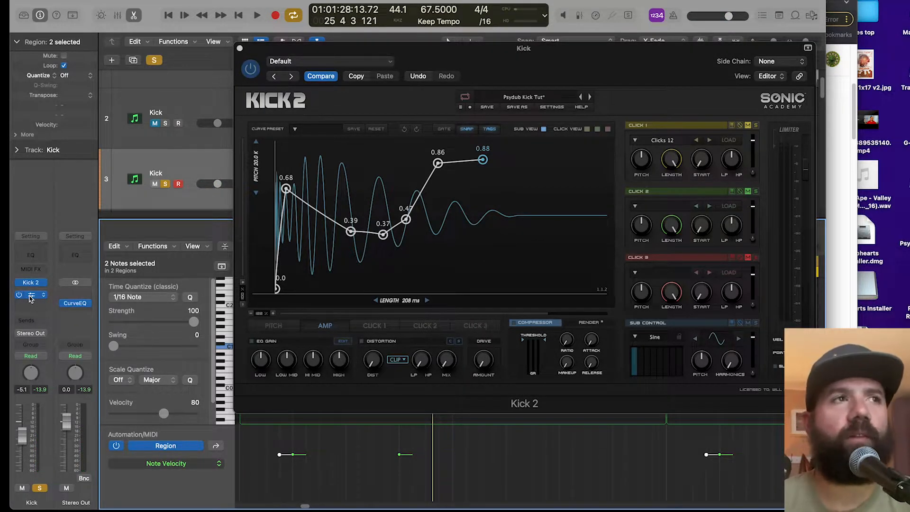
{"action": "left_click", "coordinate": [31, 296]}
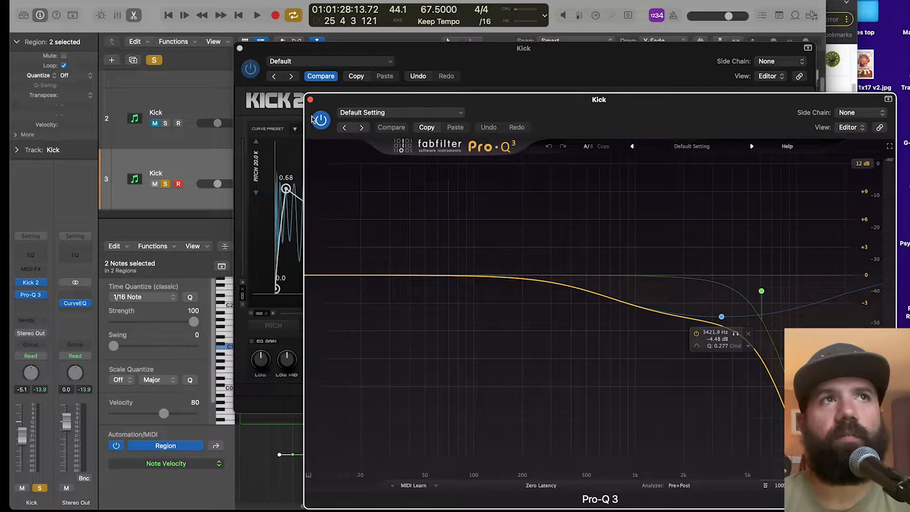
{"action": "key", "text": "space"}
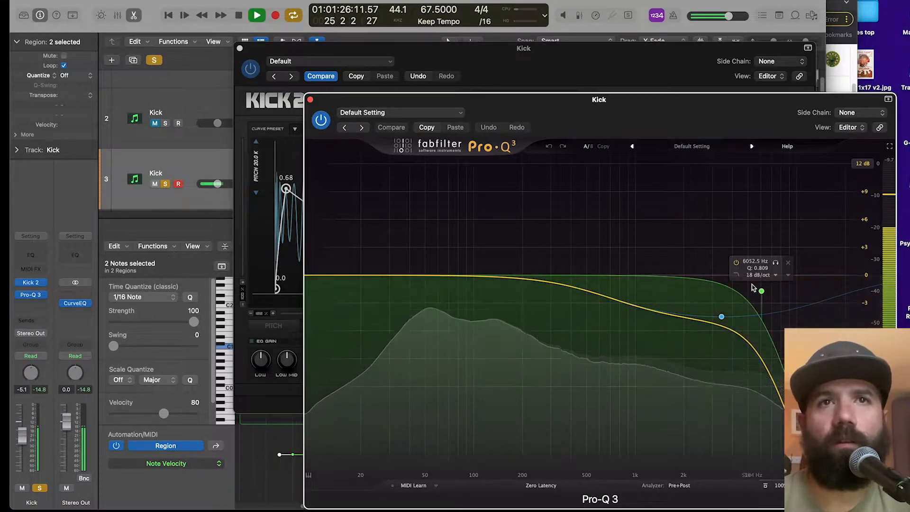
{"action": "left_click", "coordinate": [321, 121]}
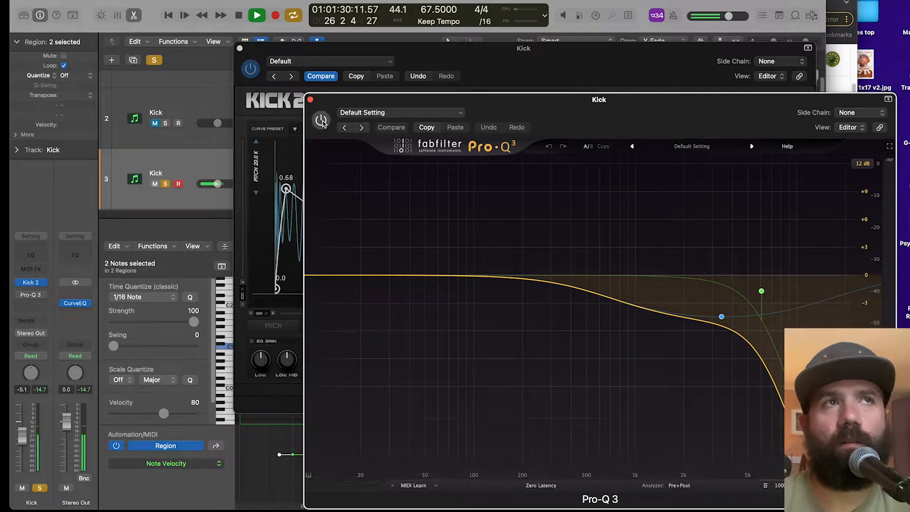
{"action": "left_click", "coordinate": [321, 121]}
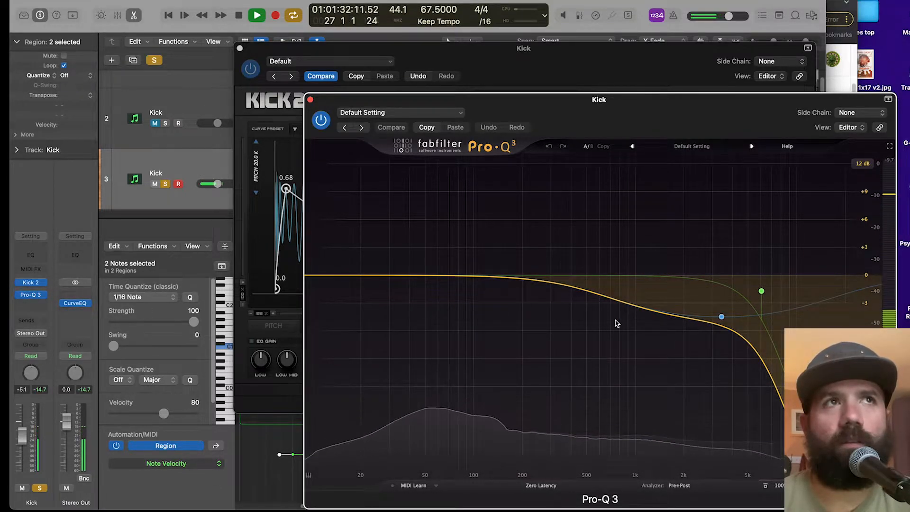
{"action": "key", "text": "space"}
{"action": "left_click", "coordinate": [309, 99]}
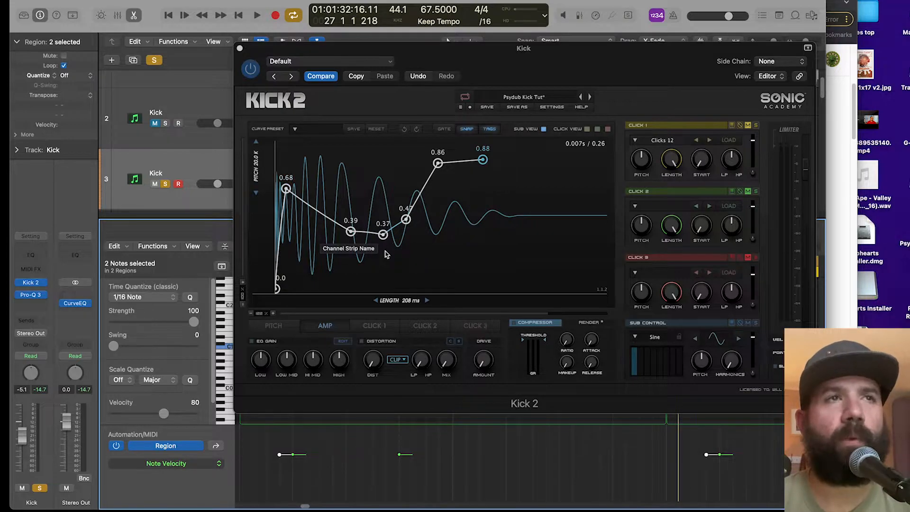
- Review the high-frequency bands of the kick's Pro-Q 3 curve and close both plug-in windows
{"action": "left_click", "coordinate": [31, 294]}
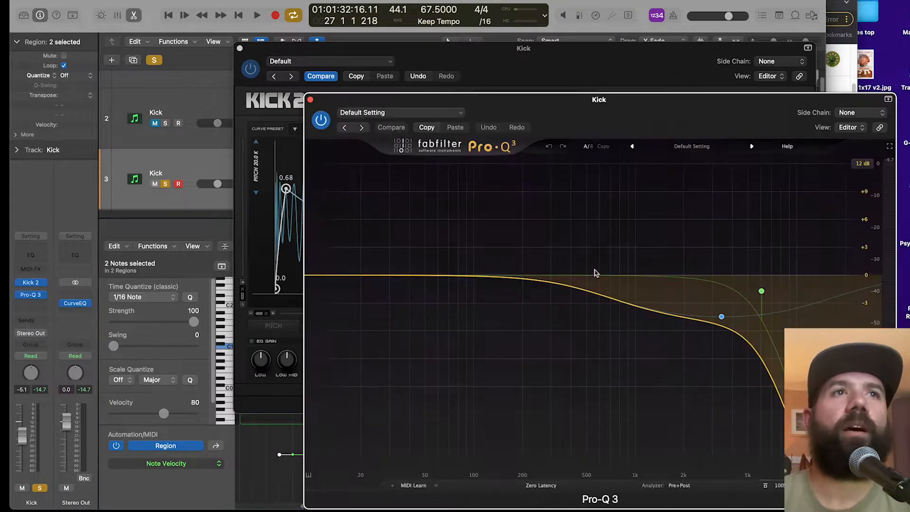
{"action": "mouse_move", "coordinate": [742, 337]}
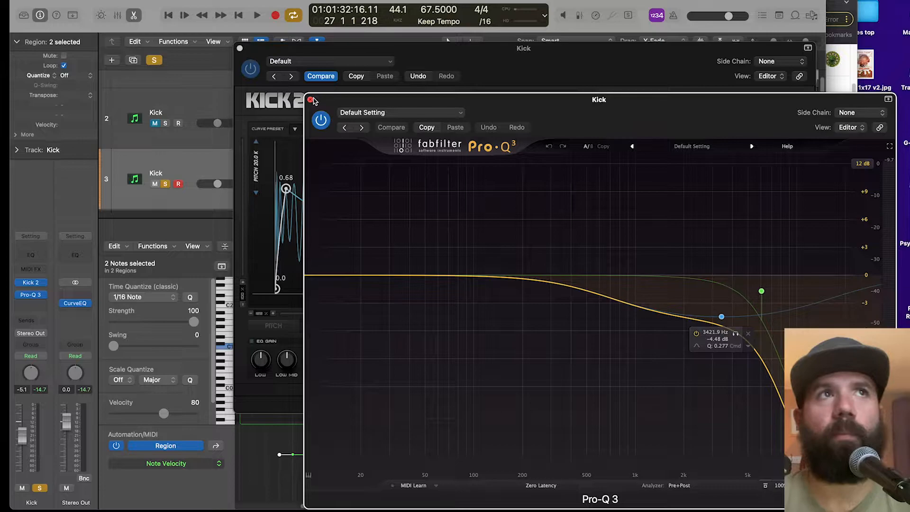
{"action": "left_click", "coordinate": [310, 100]}
{"action": "left_click", "coordinate": [240, 49]}
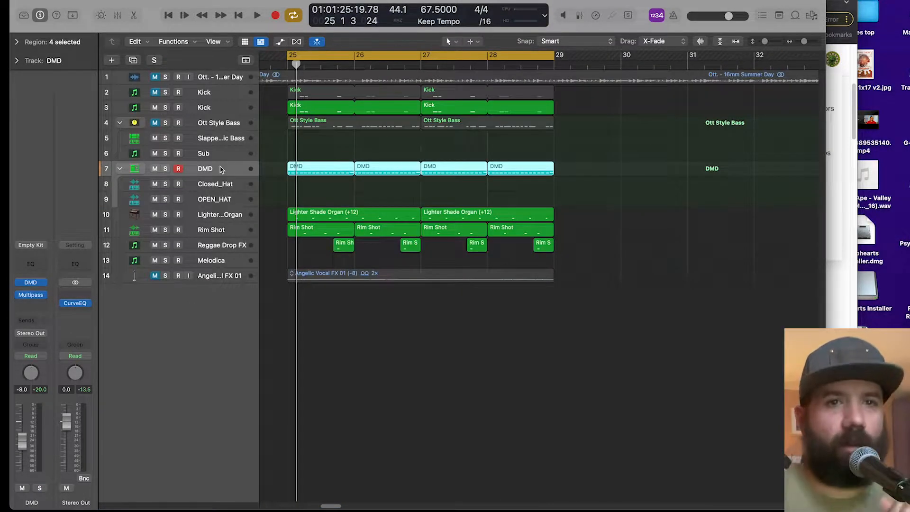
- Add a software instrument track below the Ott Style Bass stack and load a mono Sampler (Multi-Sample) on it
{"action": "left_click", "coordinate": [218, 120]}
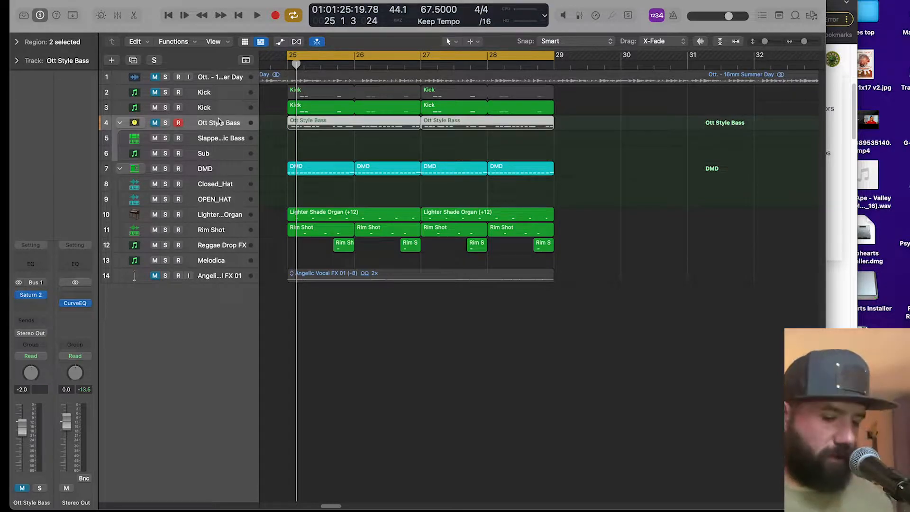
{"action": "right_click", "coordinate": [233, 128]}
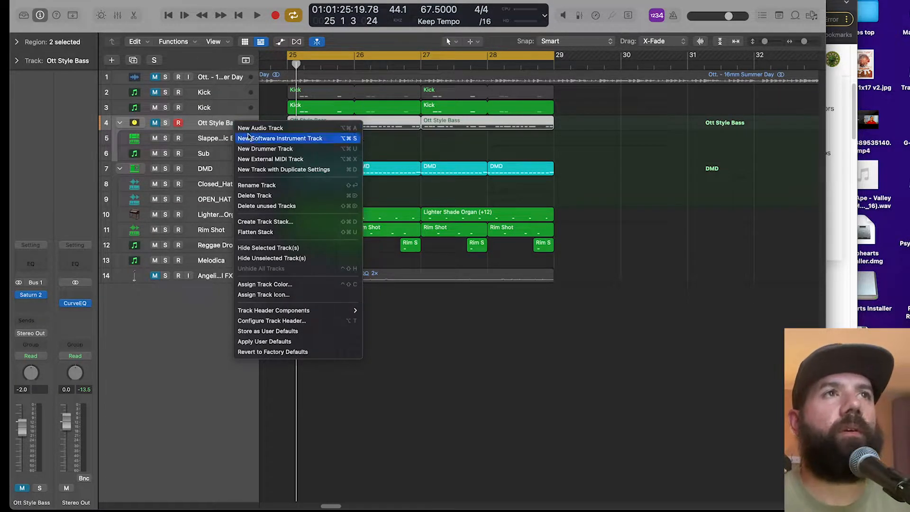
{"action": "left_click", "coordinate": [250, 137]}
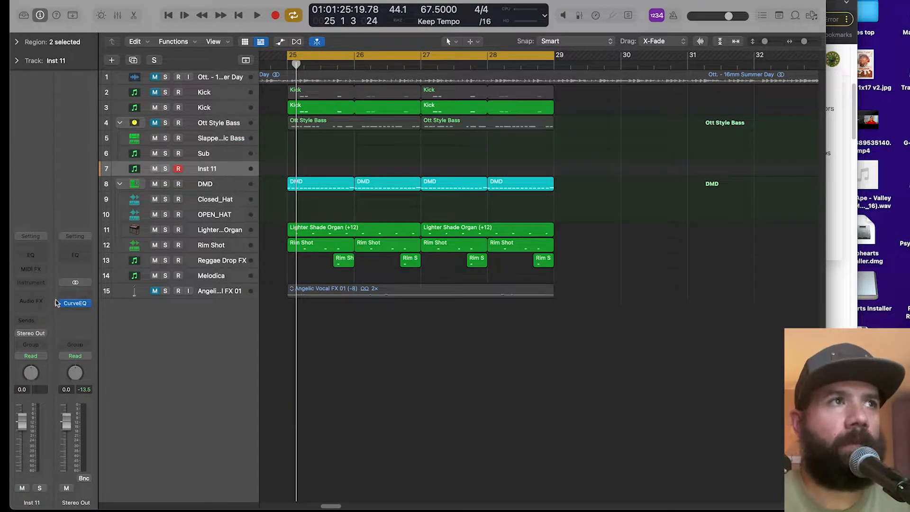
{"action": "left_click", "coordinate": [30, 282]}
{"action": "mouse_move", "coordinate": [43, 313]}
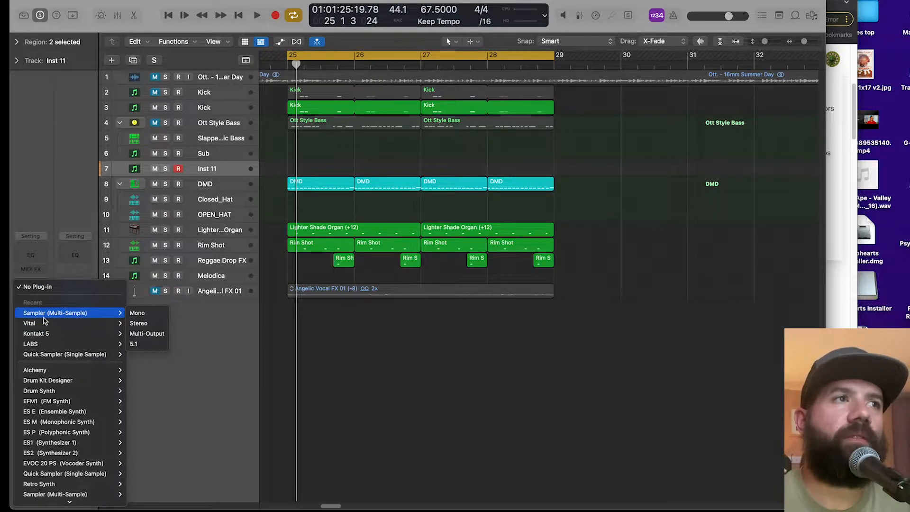
{"action": "left_click", "coordinate": [137, 313]}
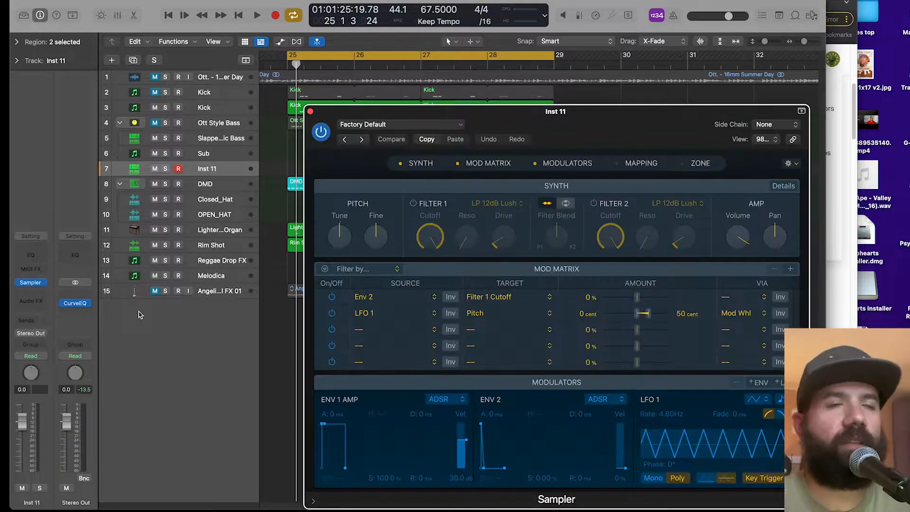
- Load the factory electric bass preset Slapped Electric Bass into the Sampler and close its window
{"action": "left_click_drag", "start_coordinate": [593, 117], "coordinate": [574, 94]}
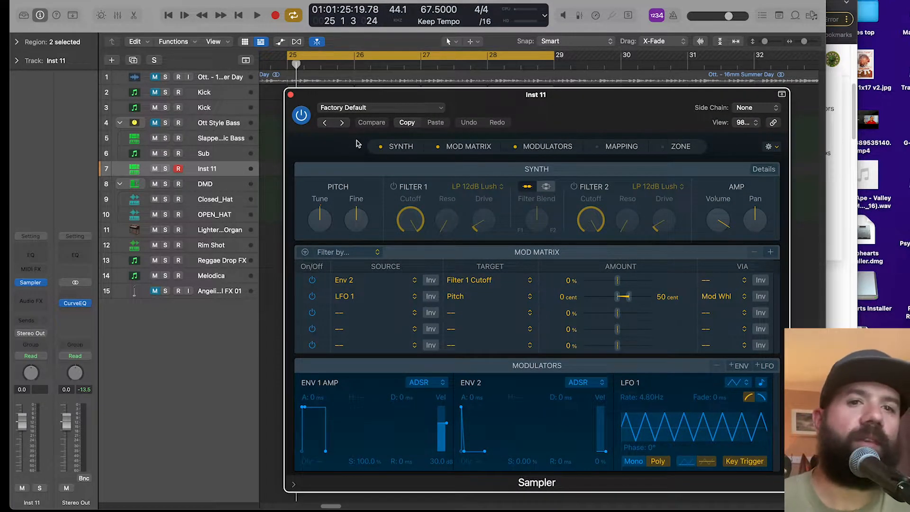
{"action": "left_click", "coordinate": [382, 111]}
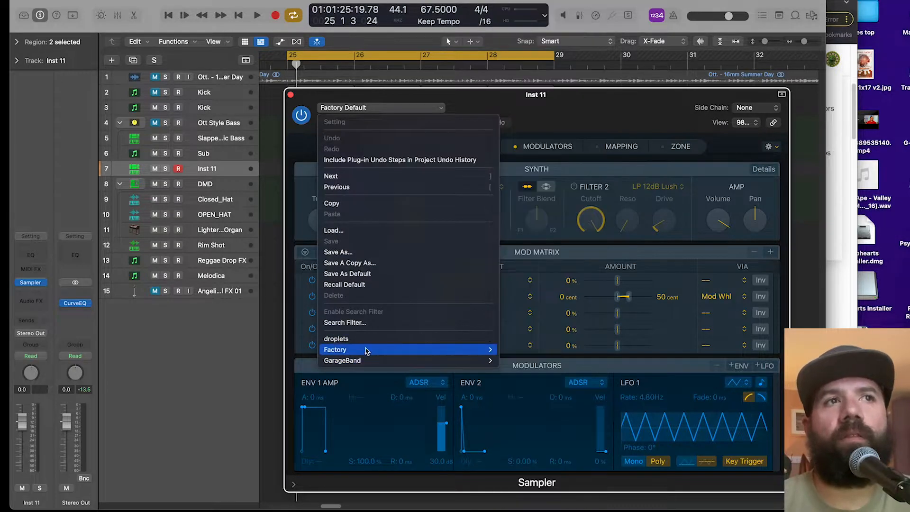
{"action": "mouse_move", "coordinate": [367, 349]}
{"action": "mouse_move", "coordinate": [524, 432]}
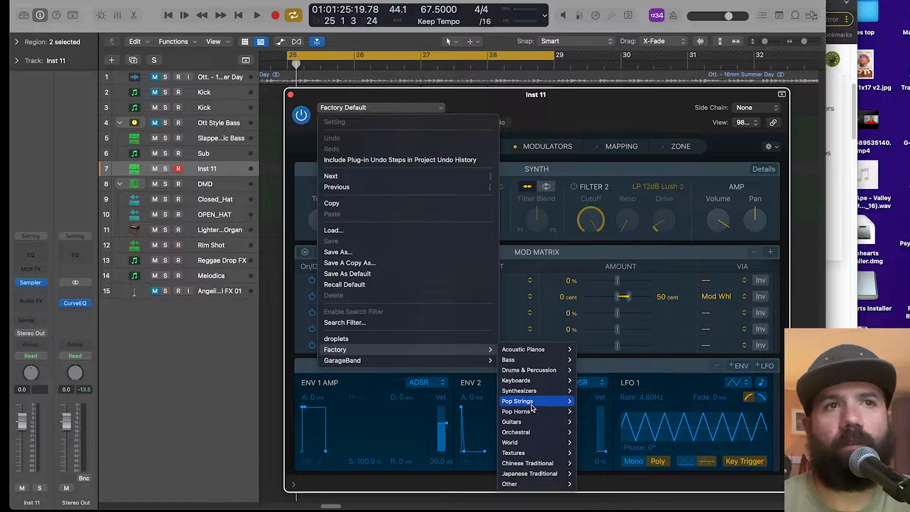
{"action": "mouse_move", "coordinate": [531, 409]}
{"action": "mouse_move", "coordinate": [512, 360]}
{"action": "mouse_move", "coordinate": [596, 369]}
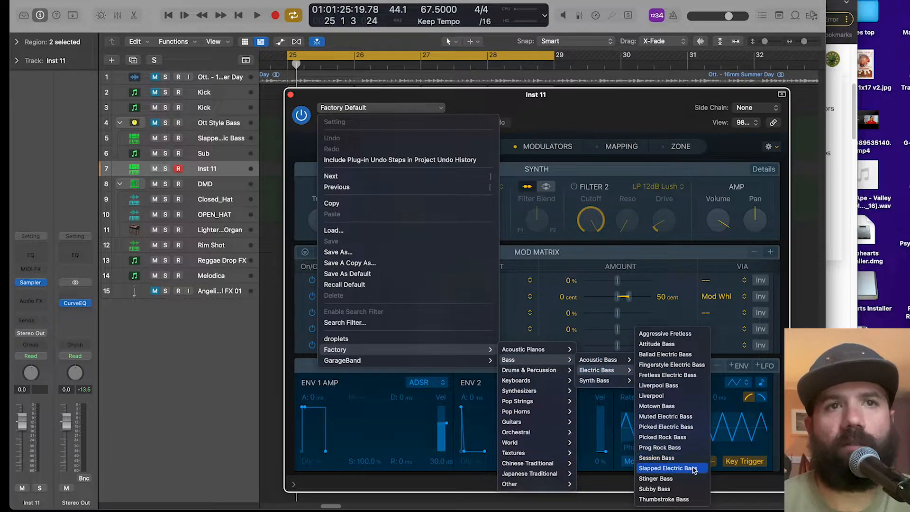
{"action": "left_click", "coordinate": [668, 468]}
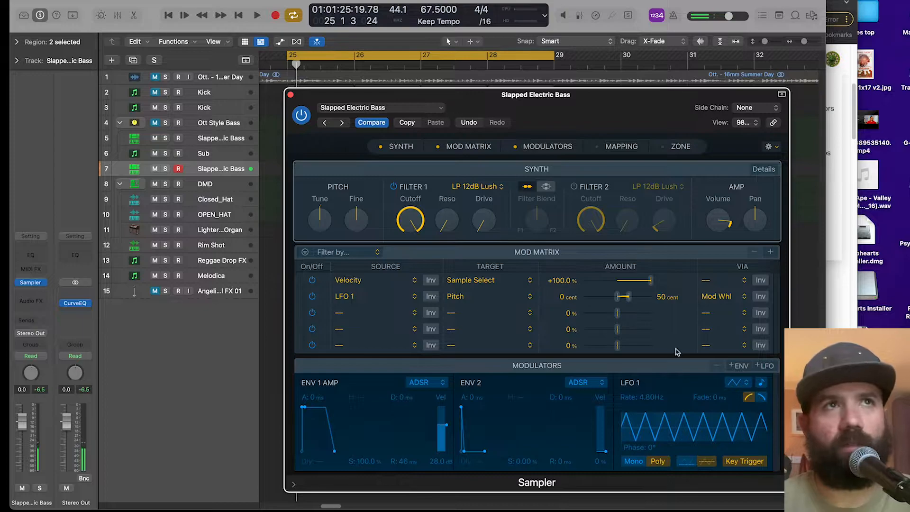
{"action": "left_click", "coordinate": [290, 95]}
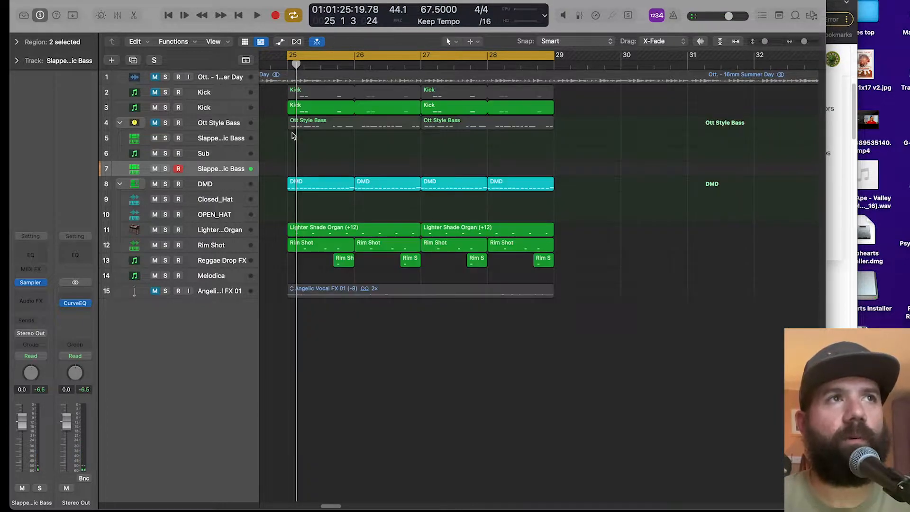
- Add another software instrument track below the new Slapped Electric Bass track and load Vital on it
{"action": "right_click", "coordinate": [221, 171]}
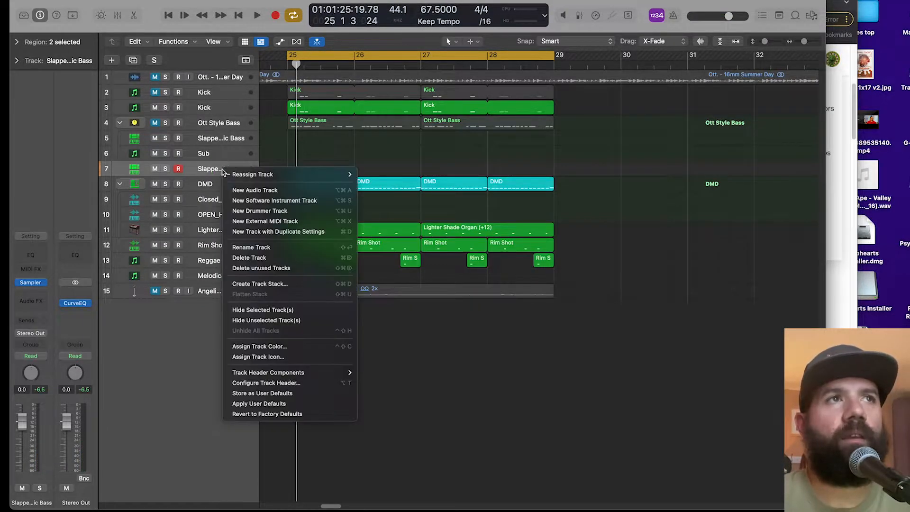
{"action": "left_click", "coordinate": [242, 199]}
{"action": "left_click", "coordinate": [89, 294]}
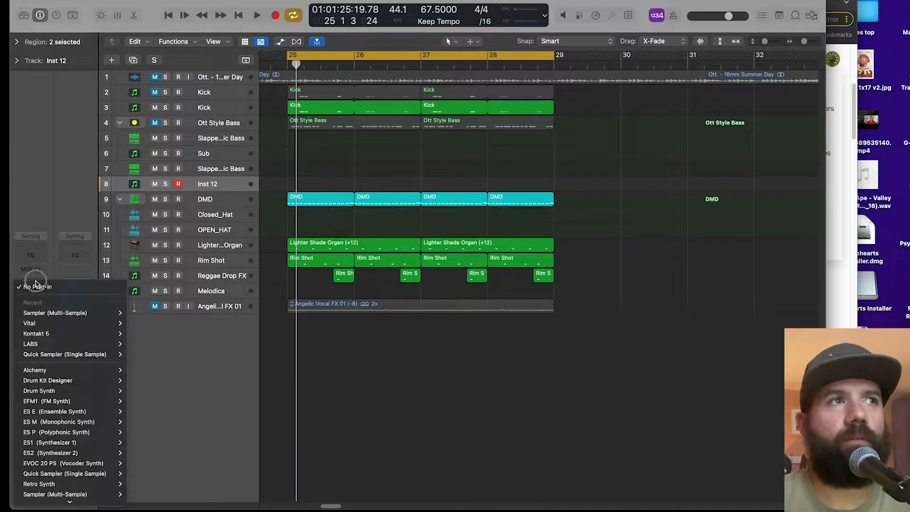
{"action": "mouse_move", "coordinate": [114, 323]}
{"action": "left_click", "coordinate": [143, 323]}
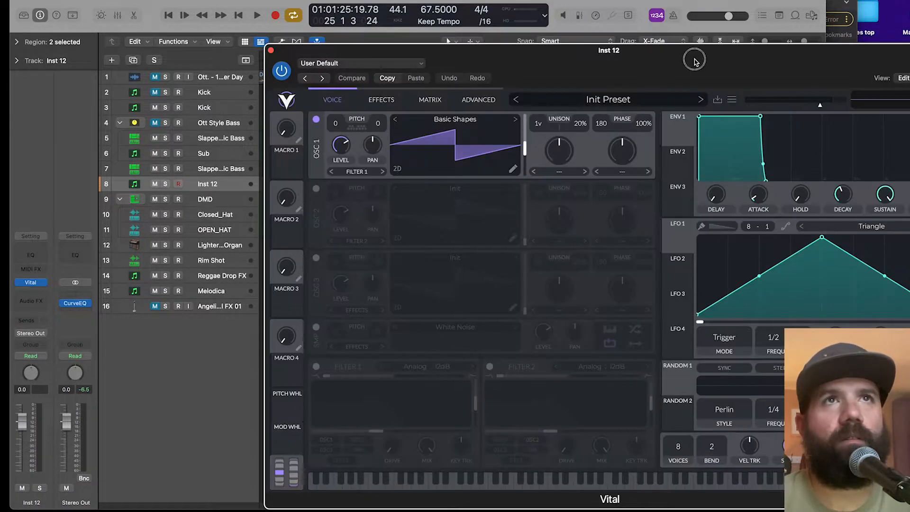
{"action": "left_click_drag", "start_coordinate": [502, 154], "coordinate": [494, 194]}
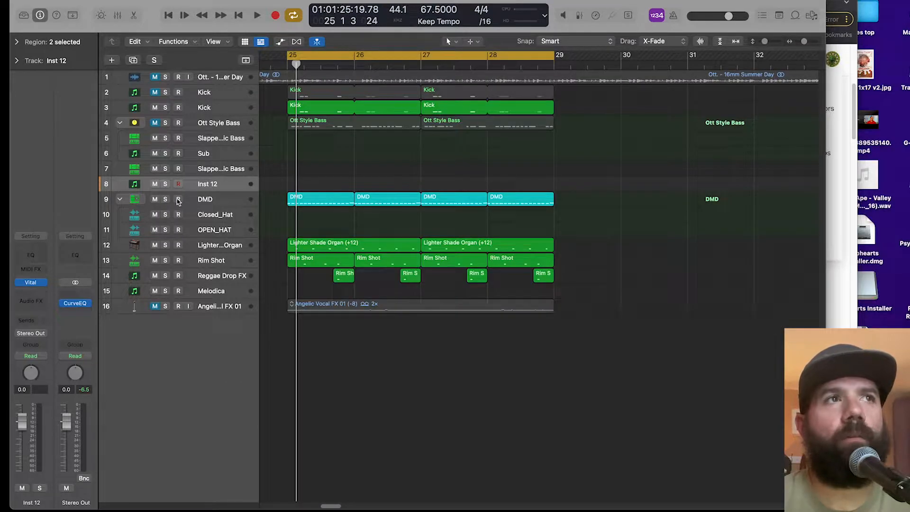
- Group the new Slapped Electric Bass and Inst 12 tracks into a summing track stack
{"action": "left_click", "coordinate": [207, 170]}
{"action": "right_click", "coordinate": [207, 170]}
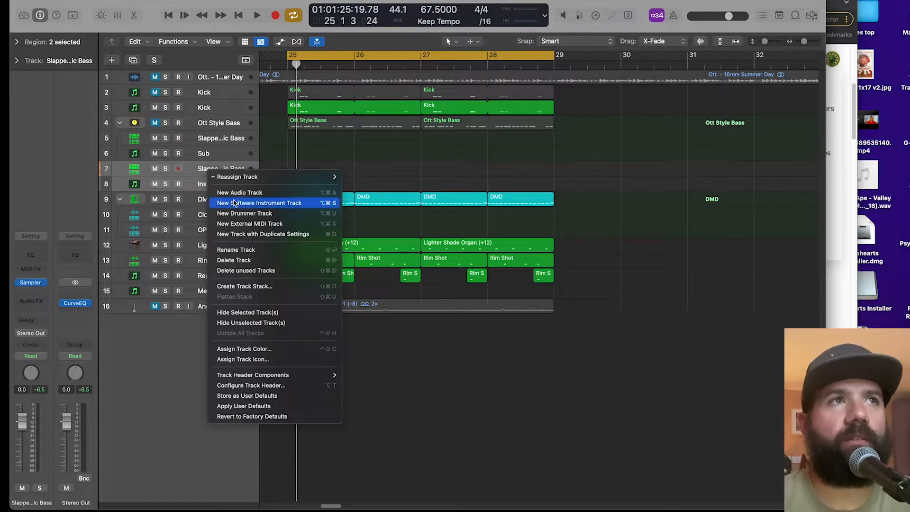
{"action": "left_click", "coordinate": [252, 285]}
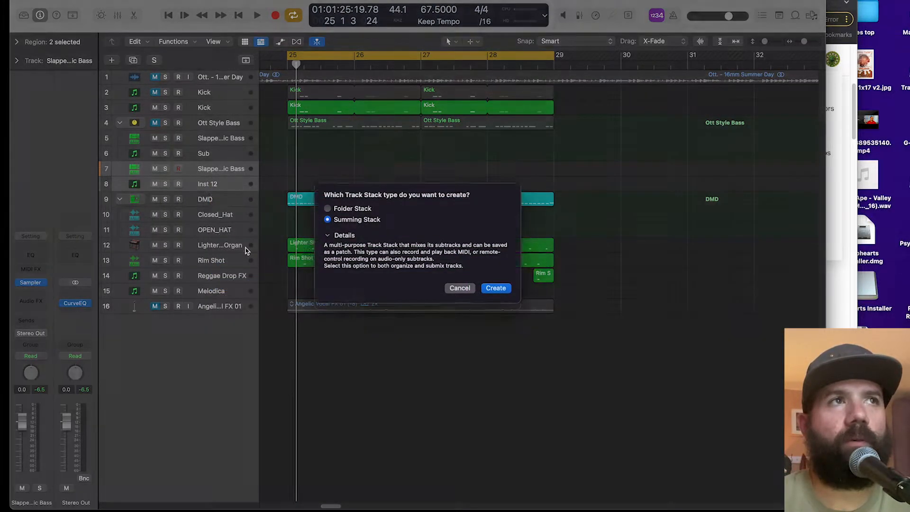
{"action": "left_click", "coordinate": [496, 294]}
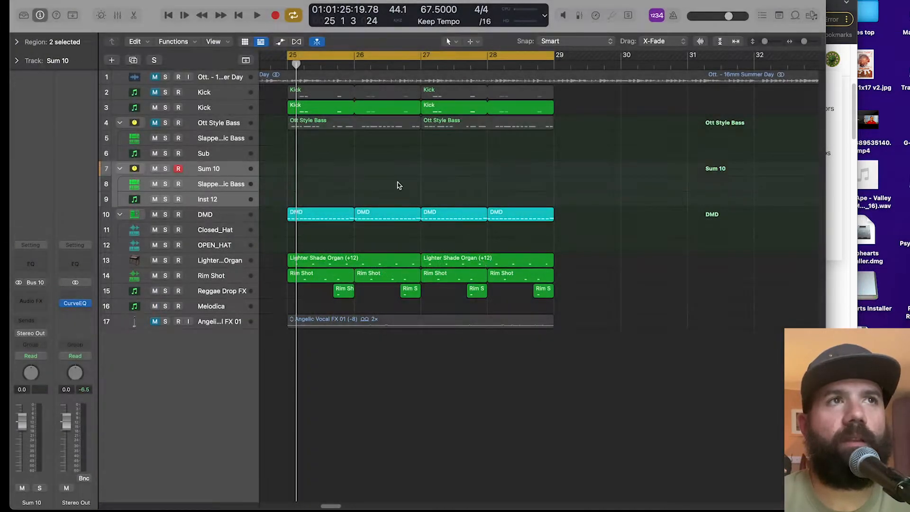
- Copy both Ott Style Bass regions onto the Sum 10 stack and review their notes in the Piano Roll
{"action": "left_click_drag", "start_coordinate": [561, 125], "coordinate": [348, 171]}
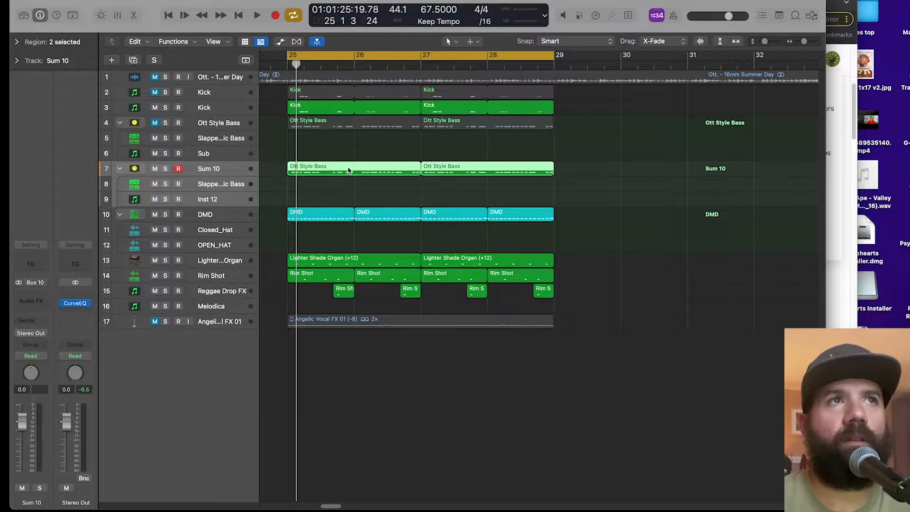
{"action": "double_click", "coordinate": [348, 170]}
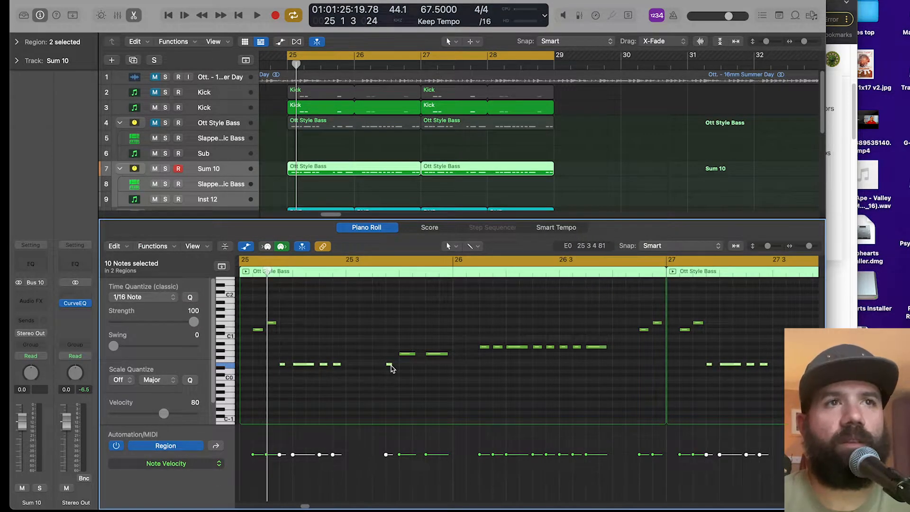
{"action": "scroll", "coordinate": [393, 368], "scroll_direction": "right", "scroll_amount": 1}
{"action": "scroll", "coordinate": [392, 369], "scroll_direction": "left", "scroll_amount": 2}
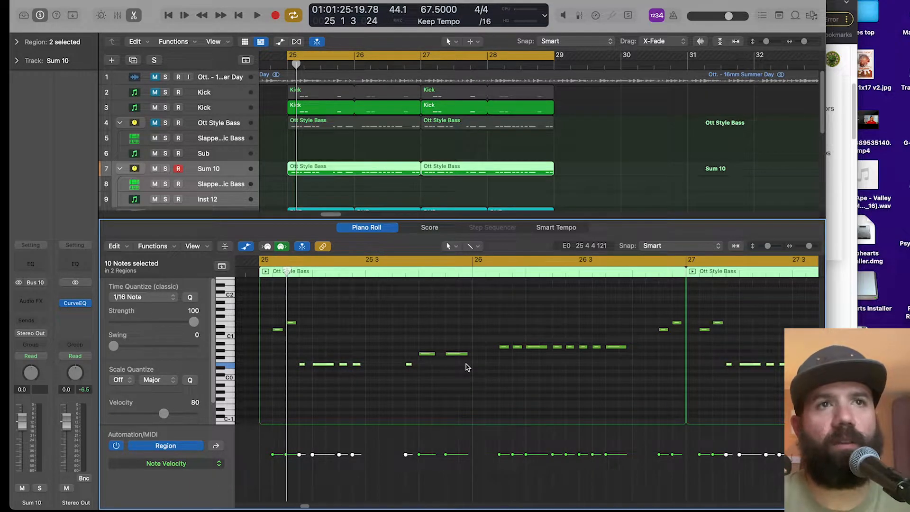
{"action": "left_click", "coordinate": [368, 226]}
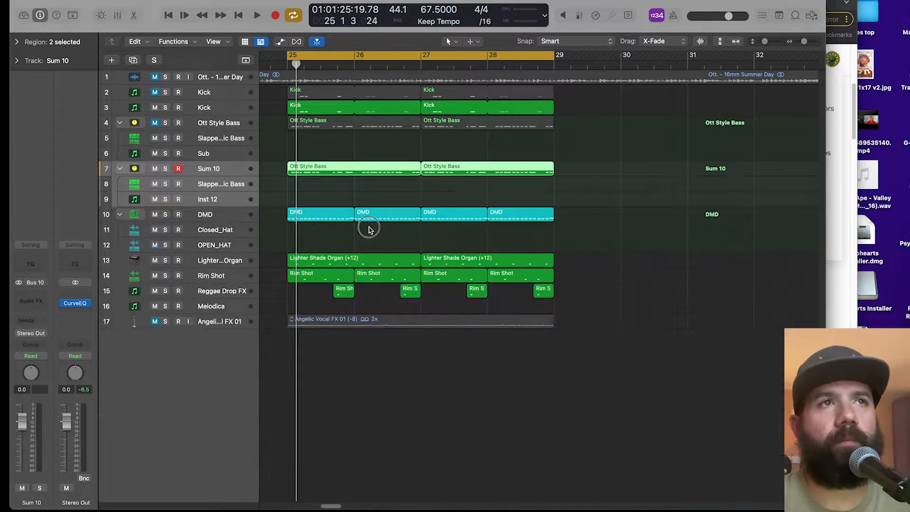
- Mute the Inst 12 track, leave the Sum 10 stack unmuted and audition the slapped bass with the groove
{"action": "scroll", "coordinate": [291, 190], "scroll_direction": "up", "scroll_amount": 3}
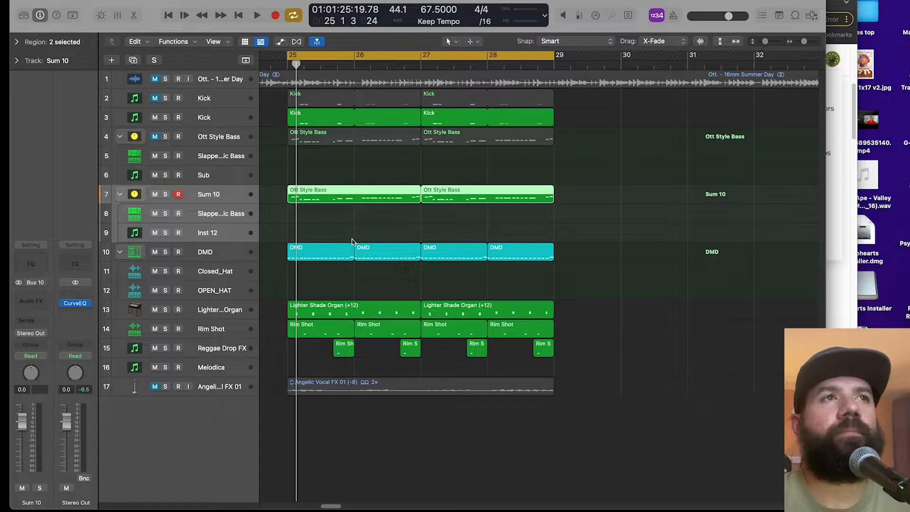
{"action": "left_click", "coordinate": [154, 233]}
{"action": "left_click", "coordinate": [221, 211]}
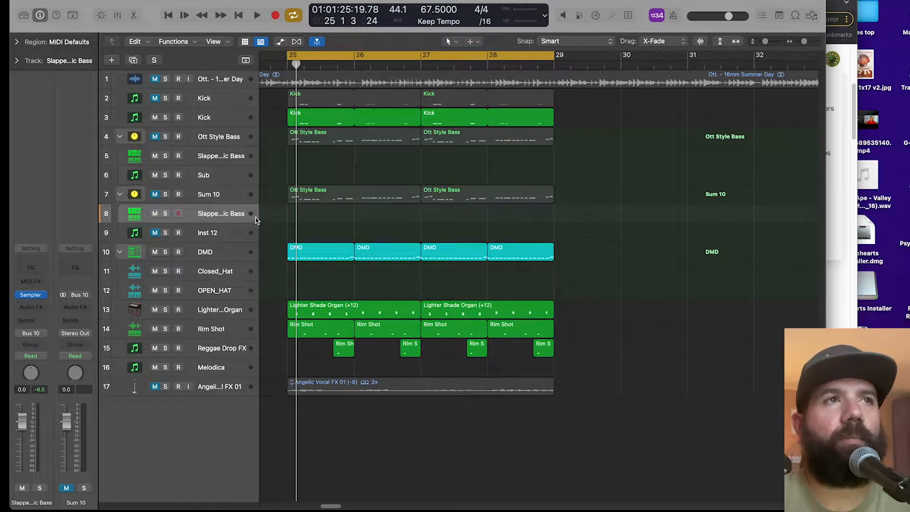
{"action": "left_click", "coordinate": [155, 195]}
{"action": "key", "text": "space"}
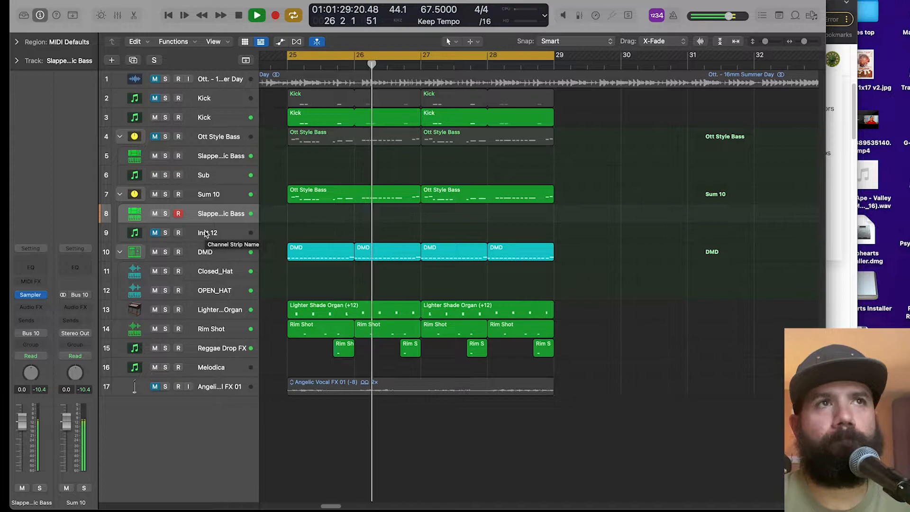
{"action": "key", "text": "space"}
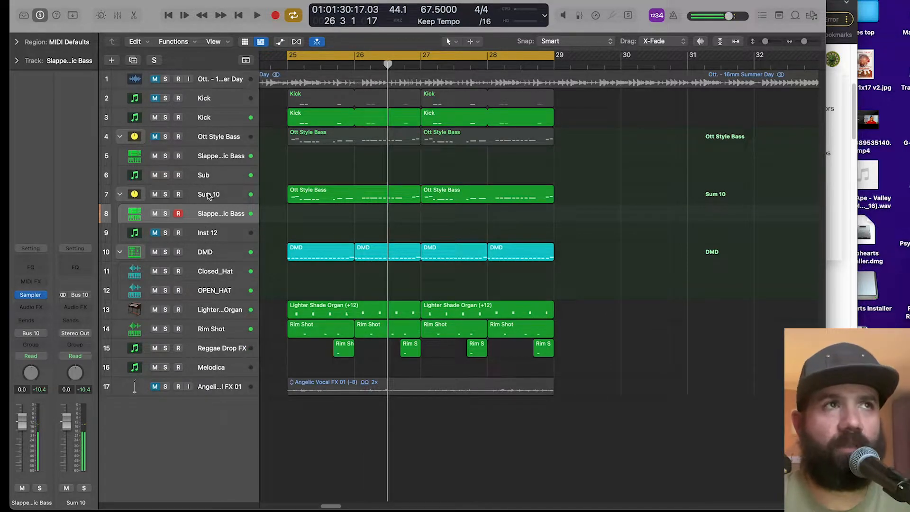
- Shape the slapped bass Sampler's amp envelope during playback to about 1033 ms decay and 3.6% sustain, then close the Sampler
{"action": "left_click", "coordinate": [33, 294]}
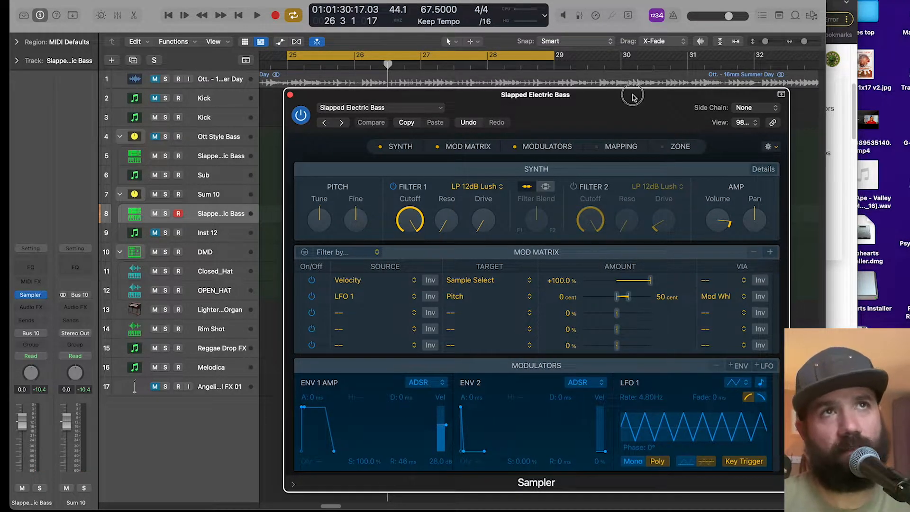
{"action": "left_click_drag", "start_coordinate": [632, 93], "coordinate": [621, 43]}
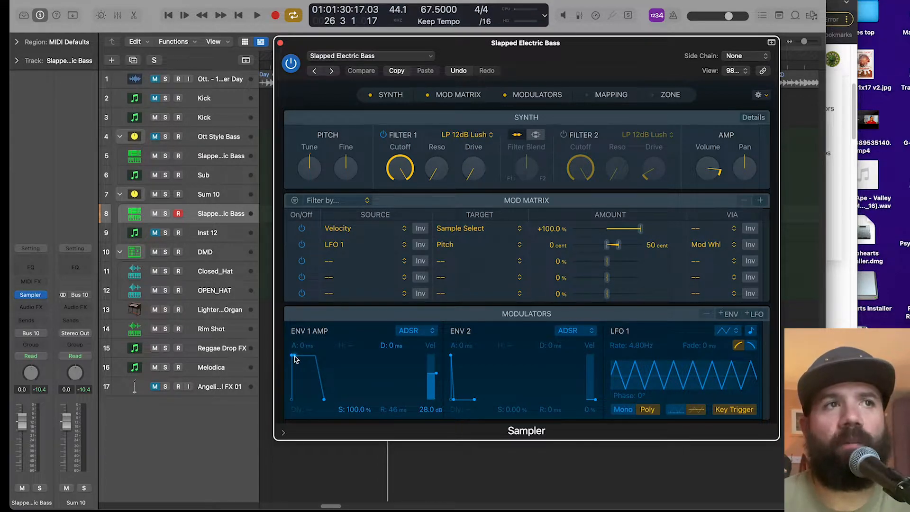
{"action": "left_click_drag", "start_coordinate": [294, 359], "coordinate": [299, 364]}
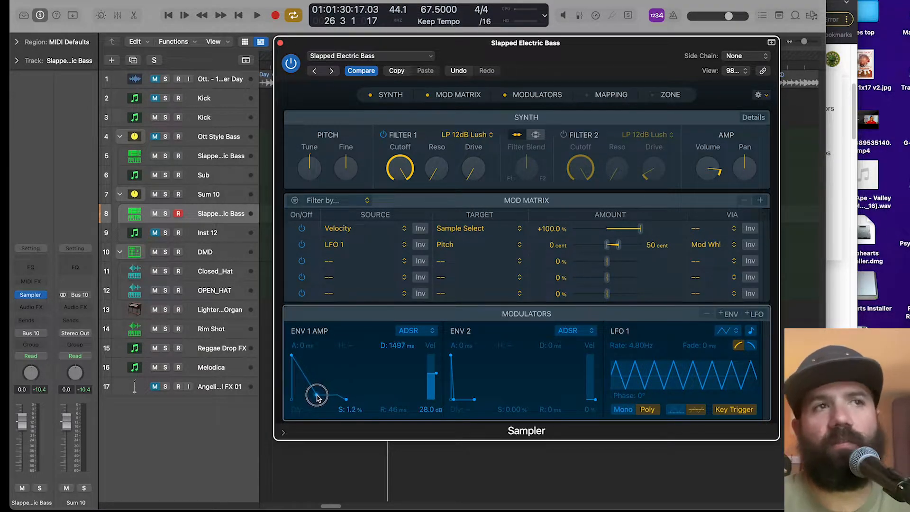
{"action": "left_click_drag", "start_coordinate": [316, 397], "coordinate": [316, 396]}
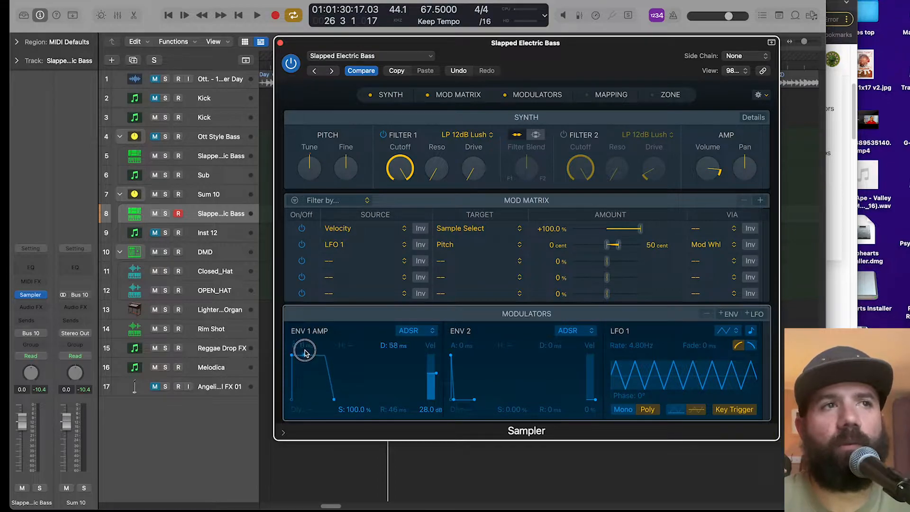
{"action": "key", "text": "space"}
{"action": "left_click_drag", "start_coordinate": [302, 355], "coordinate": [316, 389]}
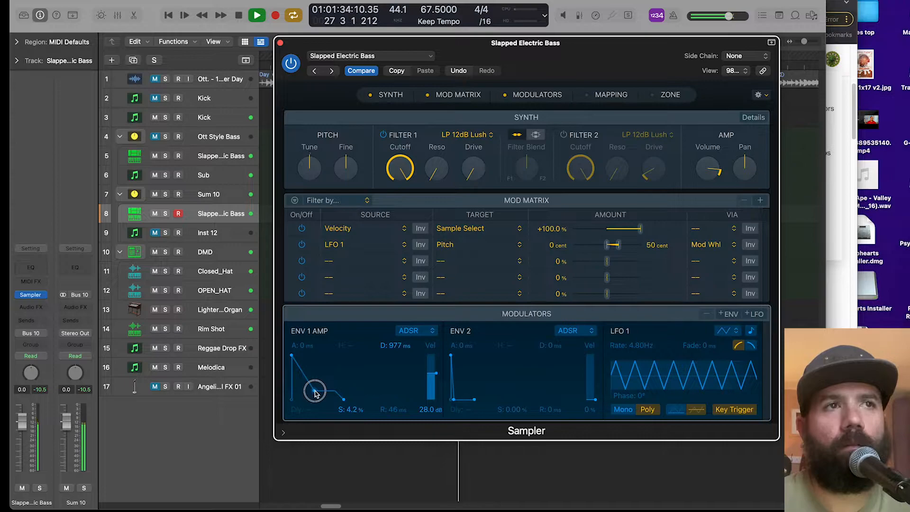
{"action": "left_click_drag", "start_coordinate": [315, 392], "coordinate": [316, 394]}
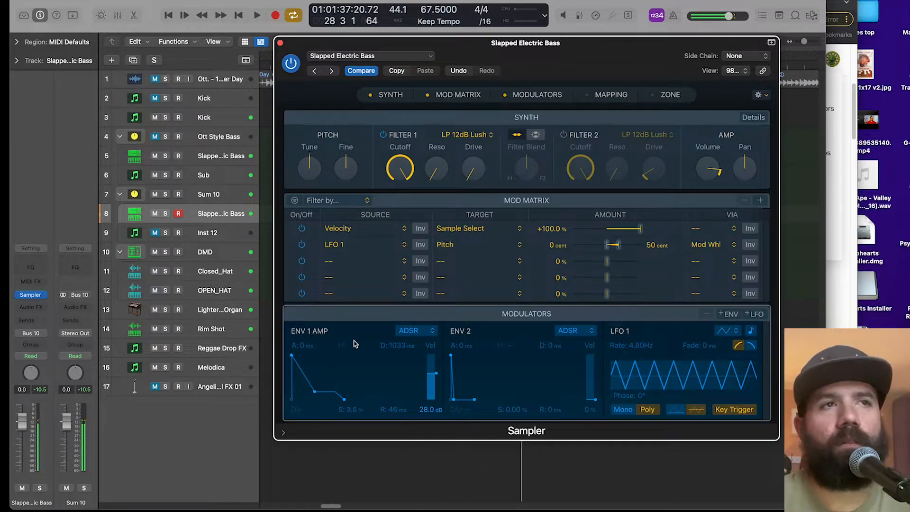
{"action": "left_click", "coordinate": [280, 43]}
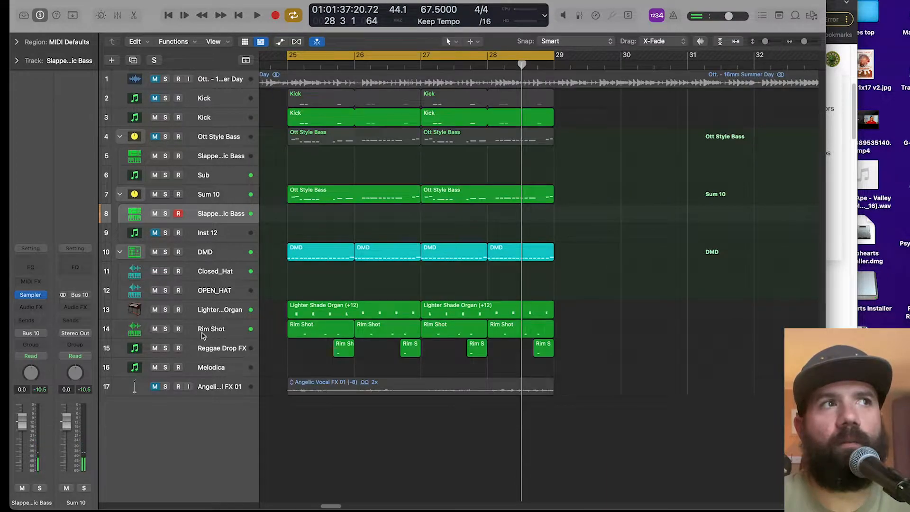
- Insert Pro-Q 3 on the slapped bass and sweep a 12 dB/oct high cut down to about 804 Hz during playback
{"action": "left_click", "coordinate": [37, 308]}
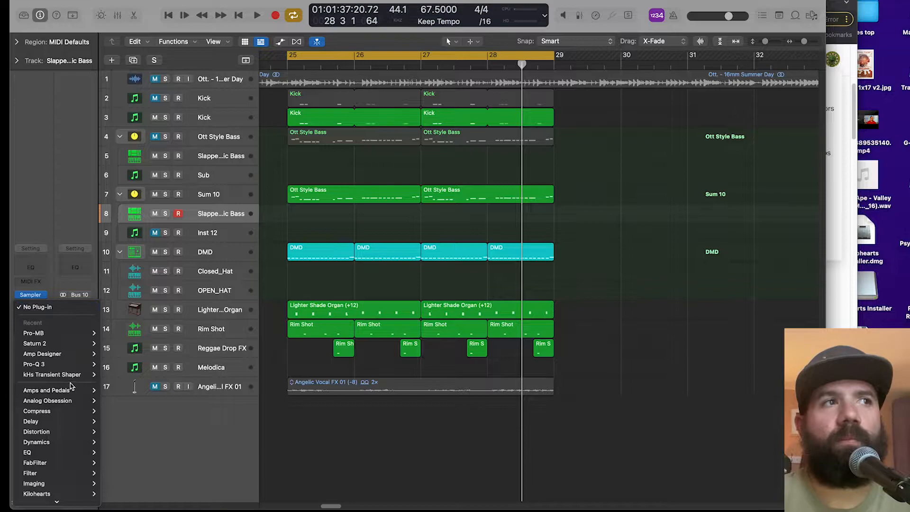
{"action": "mouse_move", "coordinate": [71, 364]}
{"action": "left_click", "coordinate": [122, 362]}
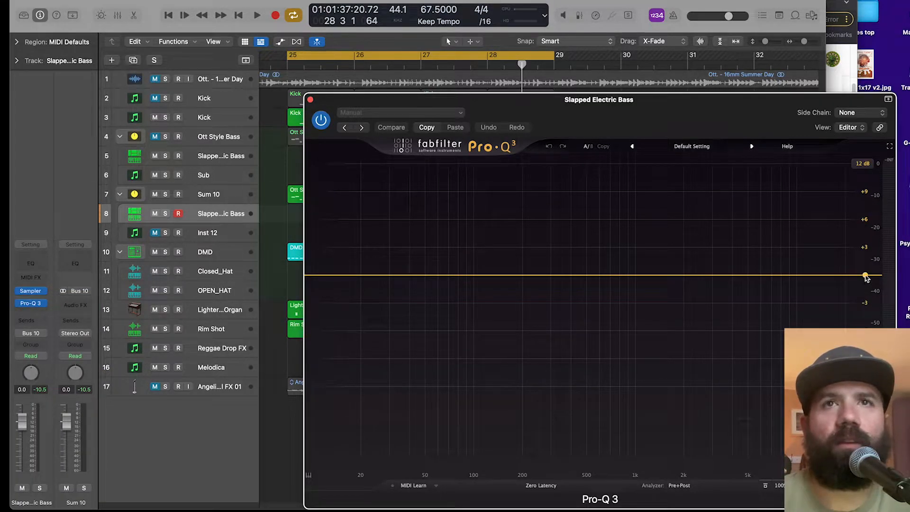
{"action": "left_click", "coordinate": [865, 277]}
{"action": "key", "text": "space"}
{"action": "left_click_drag", "start_coordinate": [863, 277], "coordinate": [620, 283]}
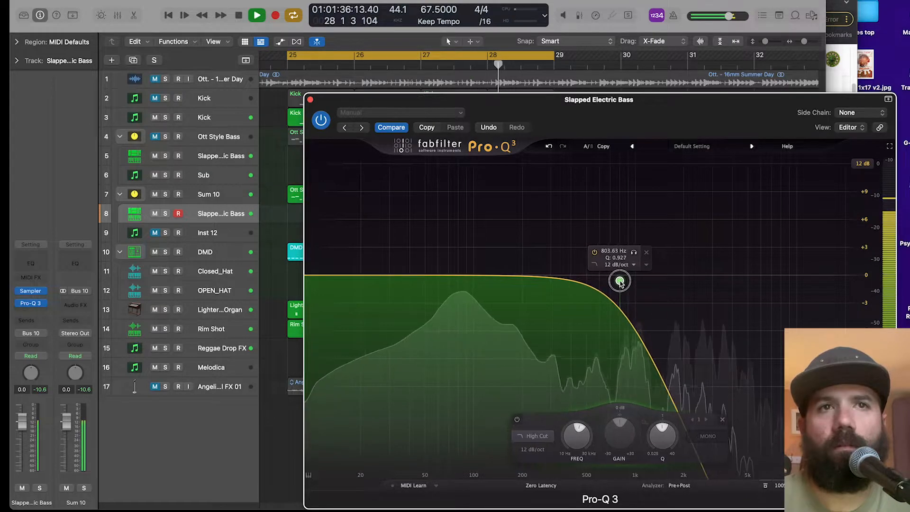
{"action": "key", "text": "space"}
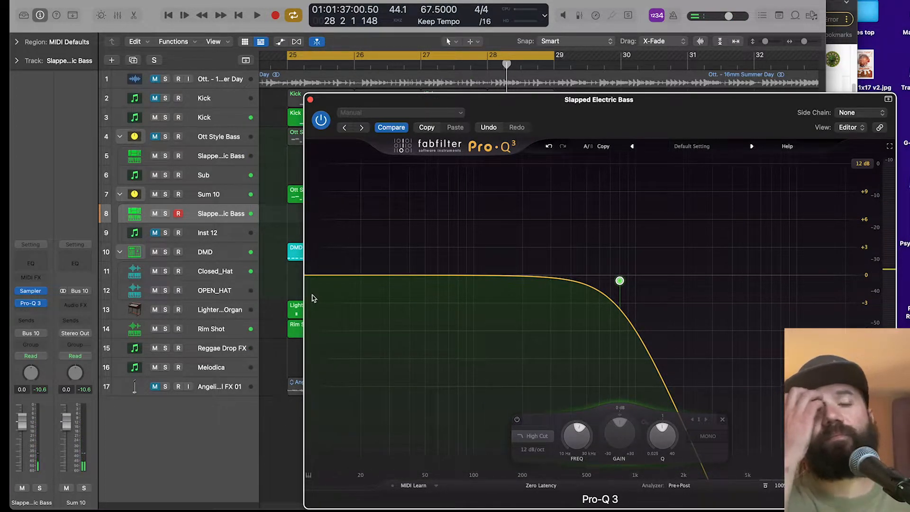
- Add a 24 dB/oct low cut at about 149 Hz to the slapped bass and audition it in the groove and soloed
{"action": "double_click", "coordinate": [315, 275]}
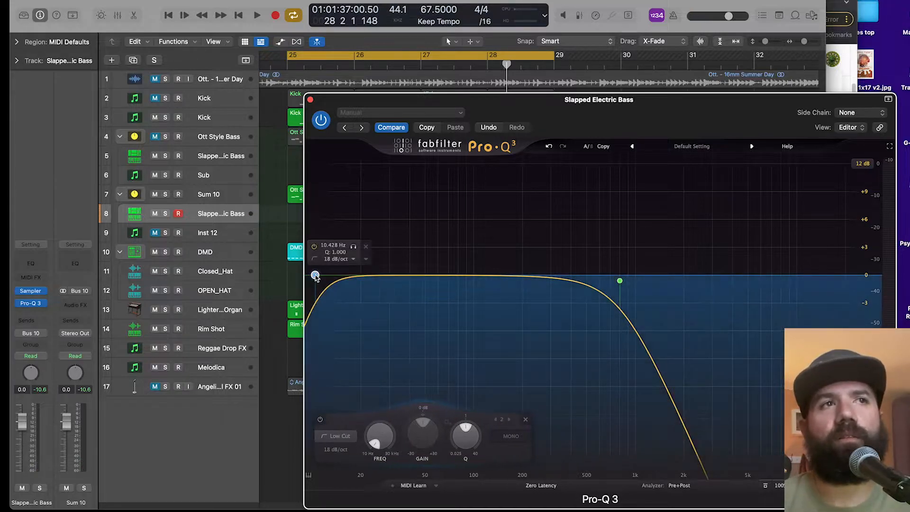
{"action": "left_click_drag", "start_coordinate": [315, 276], "coordinate": [501, 272]}
{"action": "key", "text": "space"}
{"action": "key", "text": "space"}
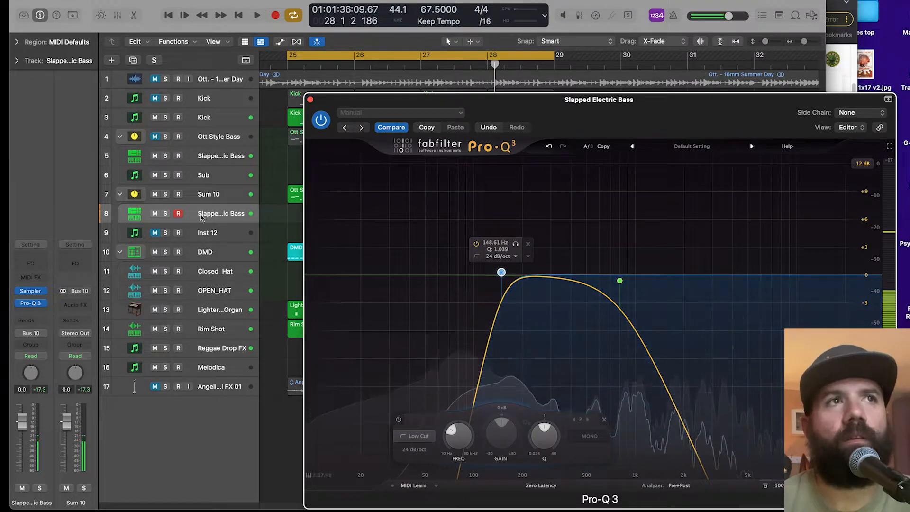
{"action": "left_click", "coordinate": [165, 213]}
{"action": "key", "text": "space"}
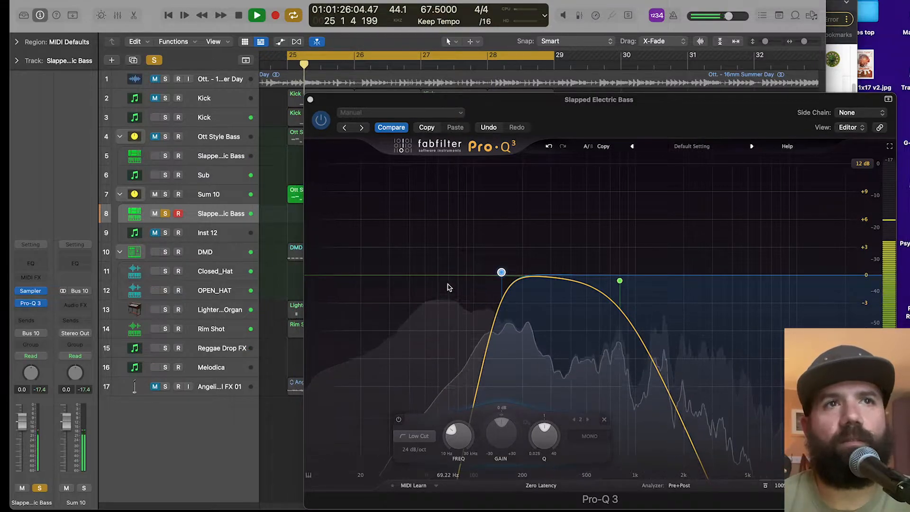
- Insert kHs Transient Shaper after Pro-Q 3 on the slapped bass
{"action": "left_click", "coordinate": [32, 312]}
{"action": "mouse_move", "coordinate": [44, 335]}
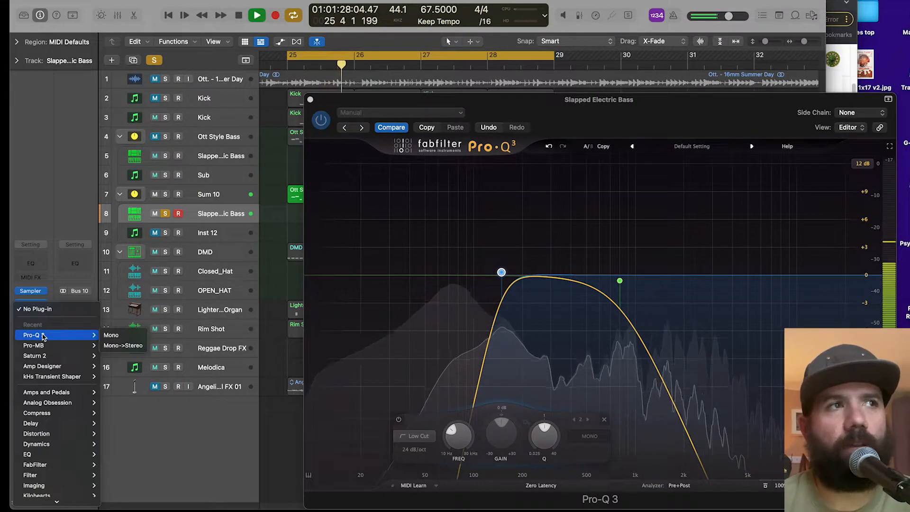
{"action": "mouse_move", "coordinate": [90, 376]}
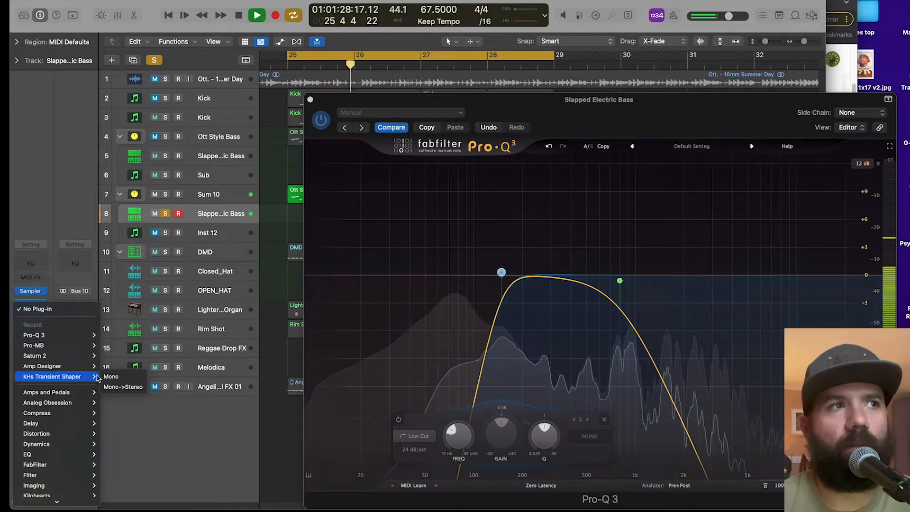
{"action": "left_click", "coordinate": [123, 378]}
{"action": "left_click_drag", "start_coordinate": [368, 119], "coordinate": [412, 123]}
{"action": "key", "text": "space"}
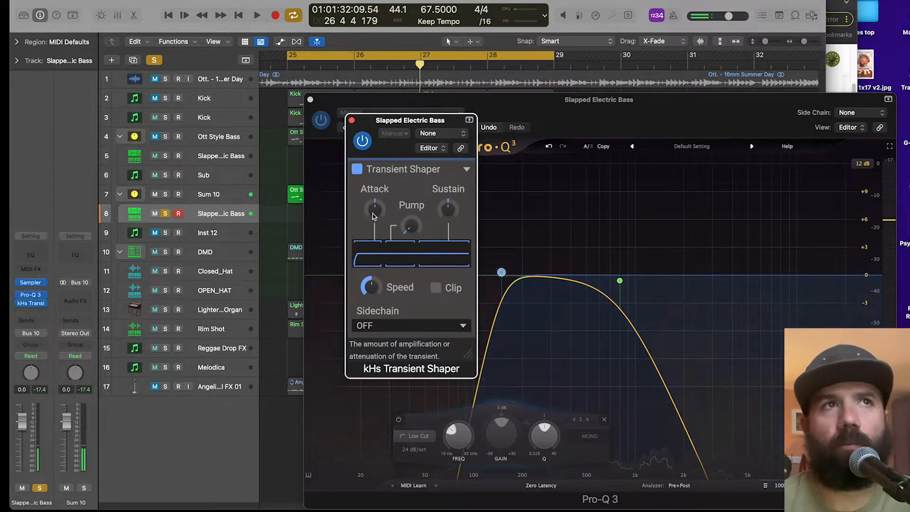
- Raise the Transient Shaper's Attack slightly and add some Pump while auditioning the slapped bass, and close the plug-in
{"action": "left_click_drag", "start_coordinate": [373, 213], "coordinate": [372, 211]}
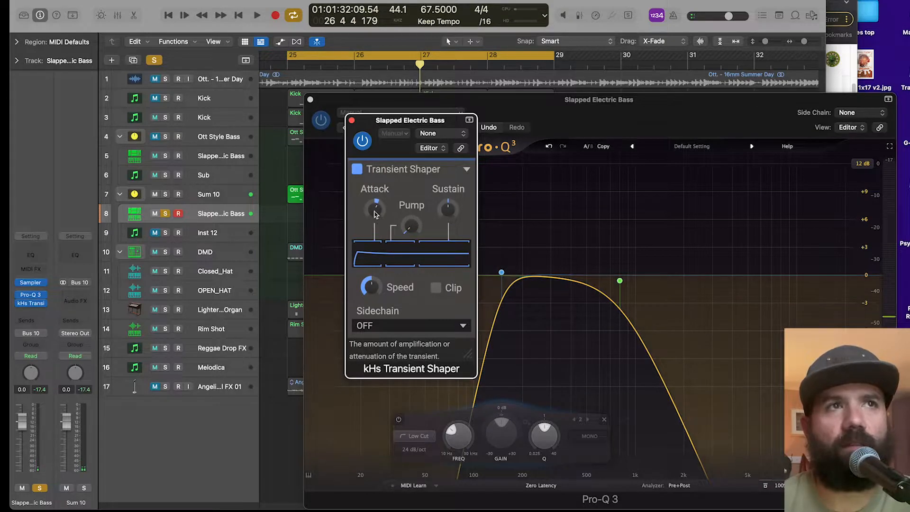
{"action": "key", "text": "space"}
{"action": "left_click_drag", "start_coordinate": [374, 209], "coordinate": [405, 218]}
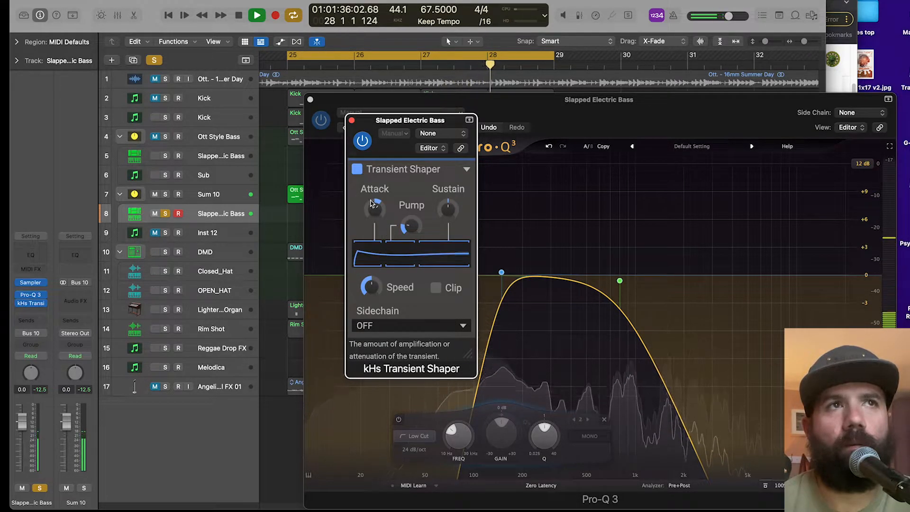
{"action": "key", "text": "space"}
{"action": "left_click", "coordinate": [352, 121]}
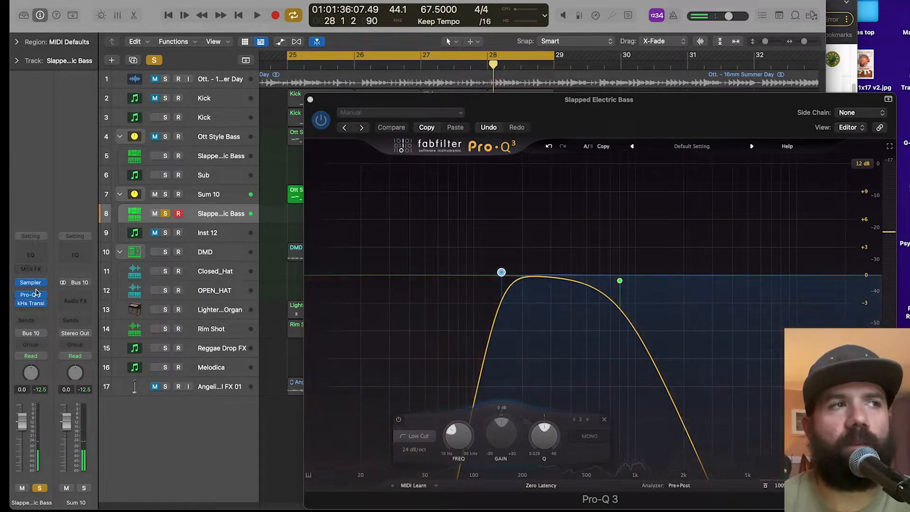
- Insert Amp Designer ahead of Pro-Q 3 on the slapped bass and compare it bypassed and active during playback
{"action": "left_click", "coordinate": [40, 294]}
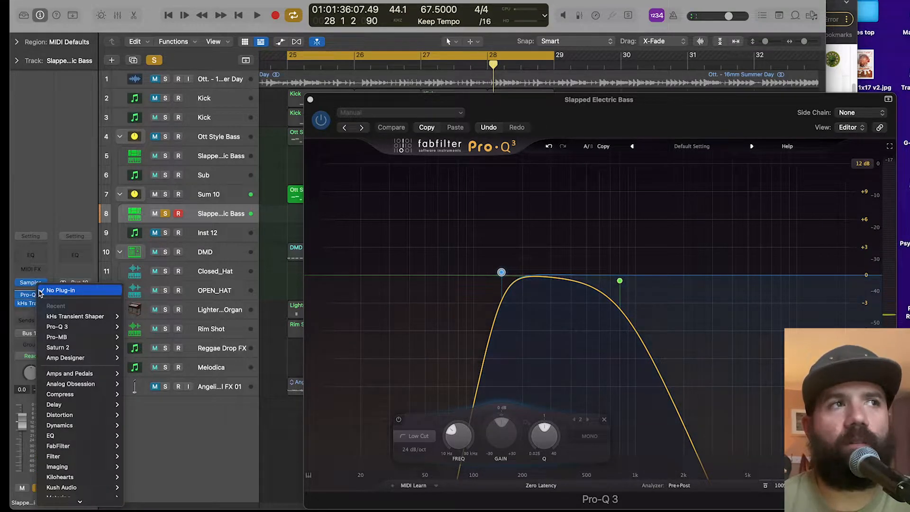
{"action": "mouse_move", "coordinate": [55, 375]}
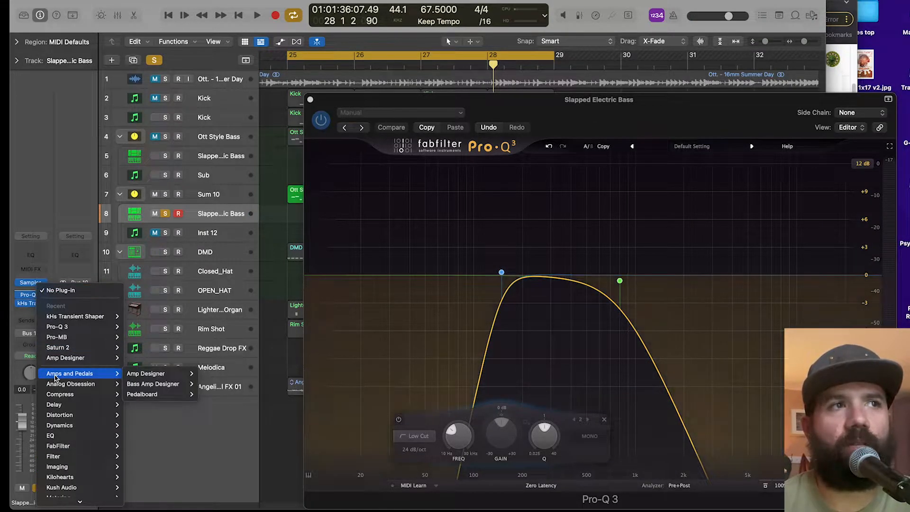
{"action": "mouse_move", "coordinate": [145, 375]}
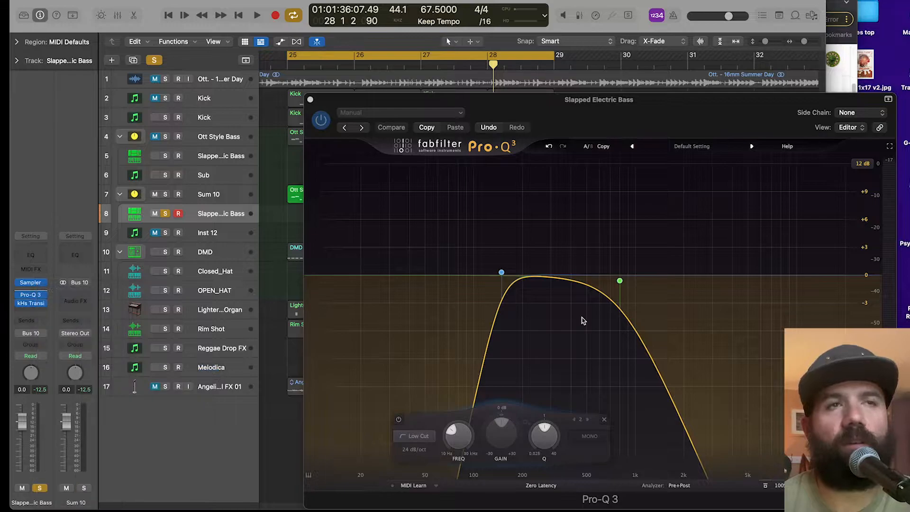
{"action": "left_click", "coordinate": [208, 374]}
{"action": "left_click_drag", "start_coordinate": [696, 110], "coordinate": [631, 81]}
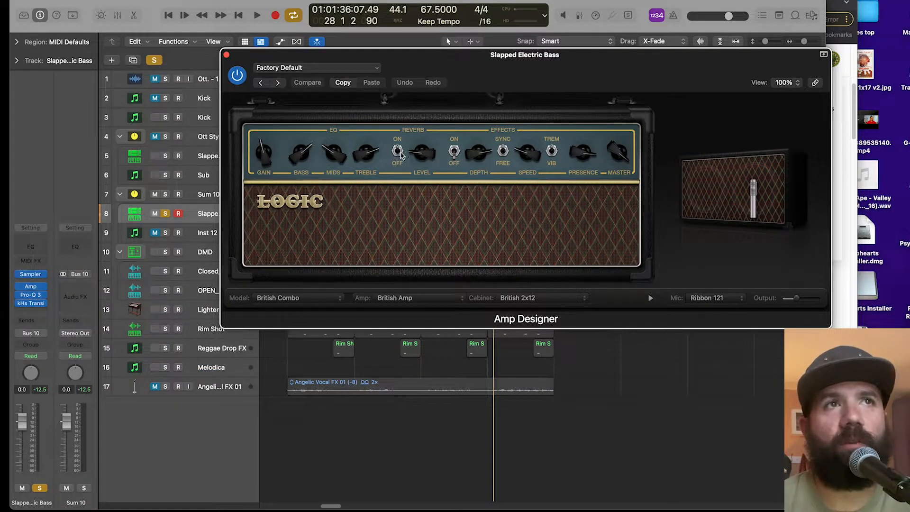
{"action": "key", "text": "space"}
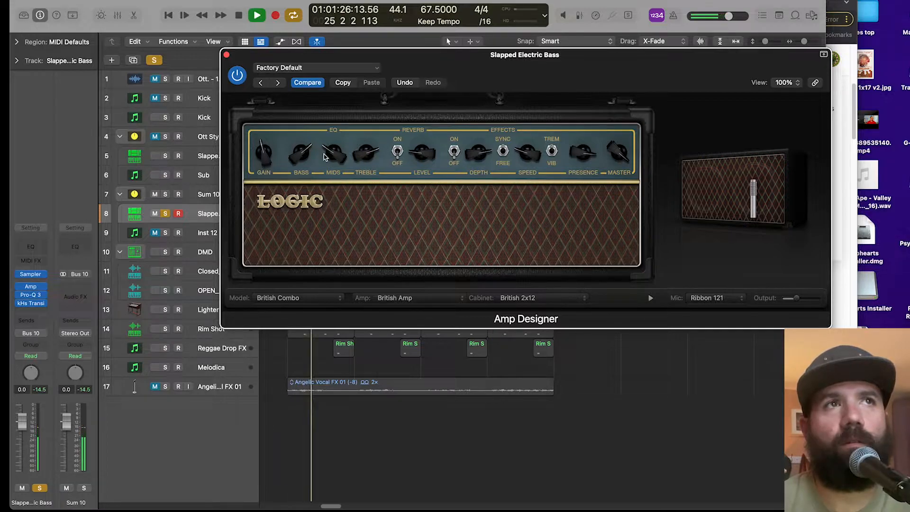
{"action": "left_click", "coordinate": [236, 79]}
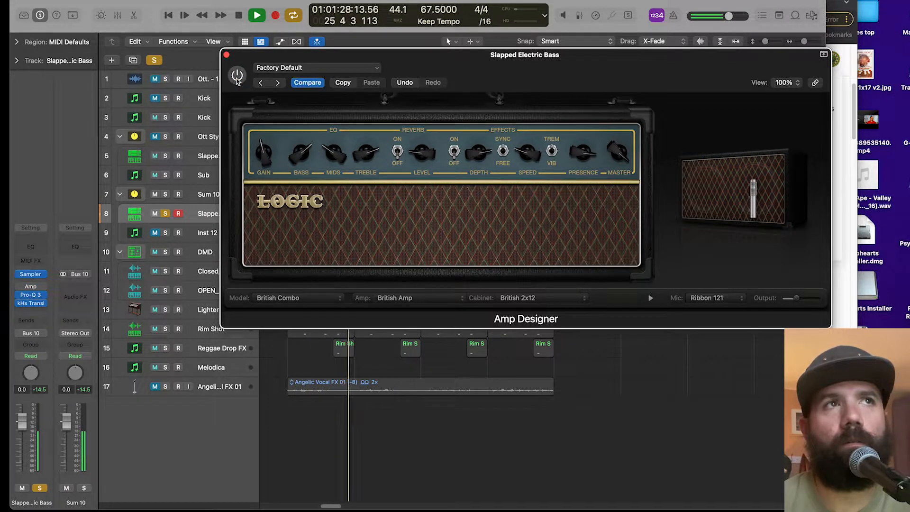
{"action": "left_click", "coordinate": [237, 80]}
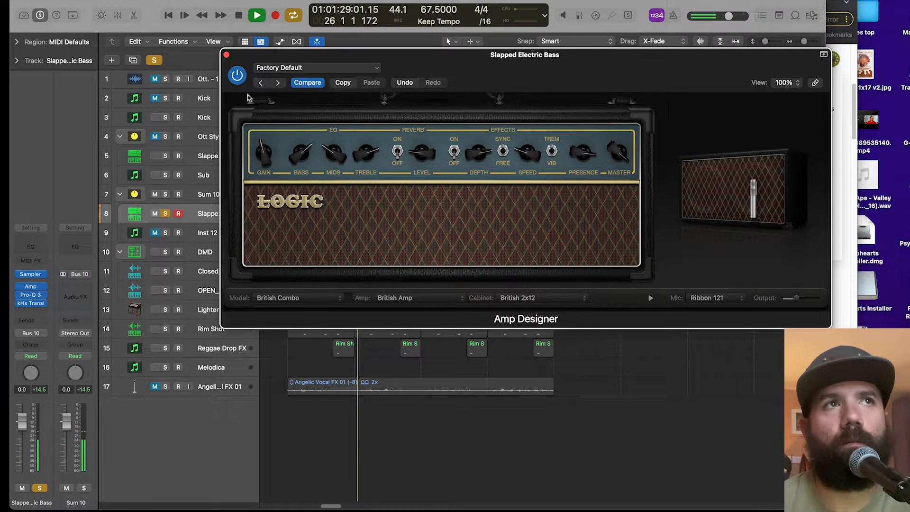
- Audition Amp Designer presets during playback, choose Boutique Retro Clean and adjust its mids and treble
{"action": "left_click", "coordinate": [278, 83]}
{"action": "left_click", "coordinate": [279, 82]}
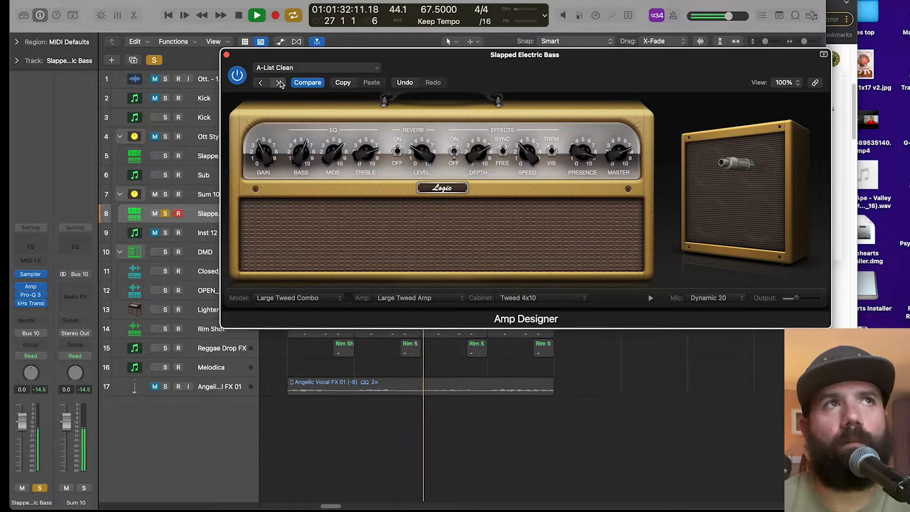
{"action": "left_click", "coordinate": [279, 82]}
{"action": "left_click", "coordinate": [279, 82]}
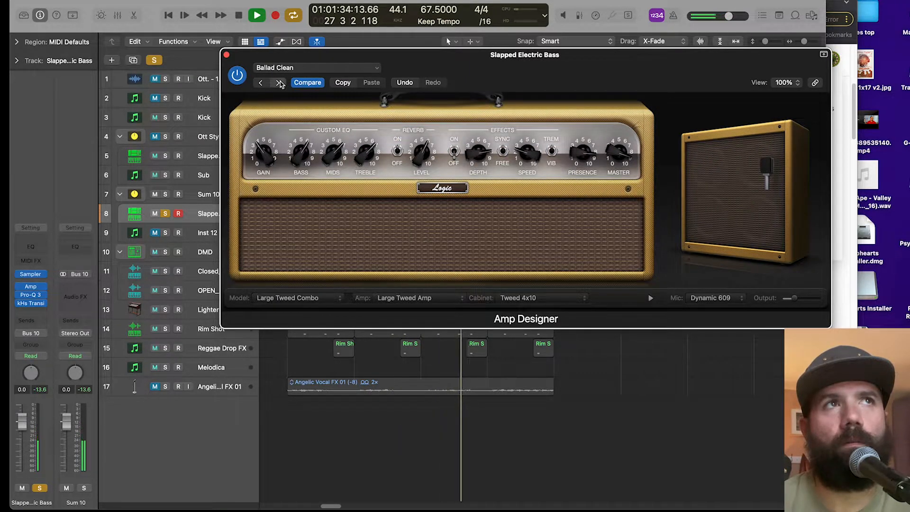
{"action": "left_click", "coordinate": [279, 83]}
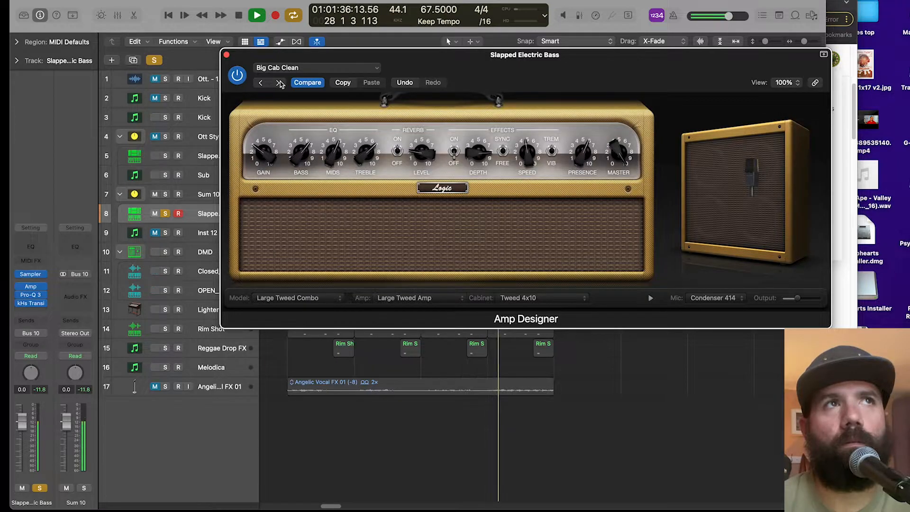
{"action": "left_click", "coordinate": [279, 83]}
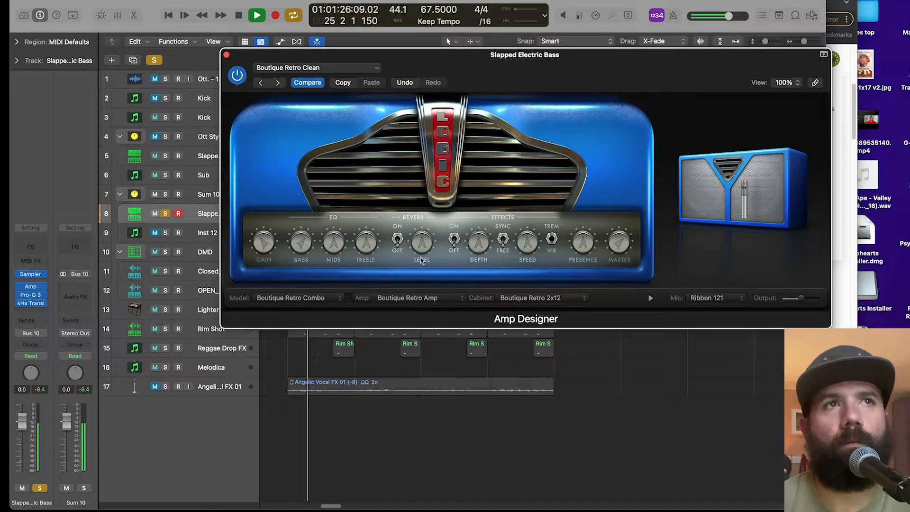
{"action": "left_click_drag", "start_coordinate": [358, 247], "coordinate": [312, 230]}
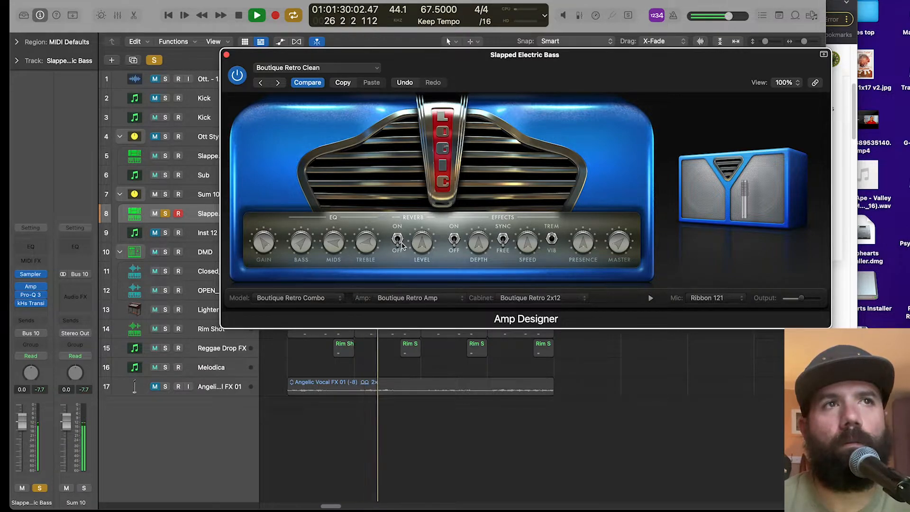
- Shorten the slapped bass Sampler's amp envelope to about 568 ms decay and 3.0% sustain, and close the plug-in windows
{"action": "left_click", "coordinate": [33, 276]}
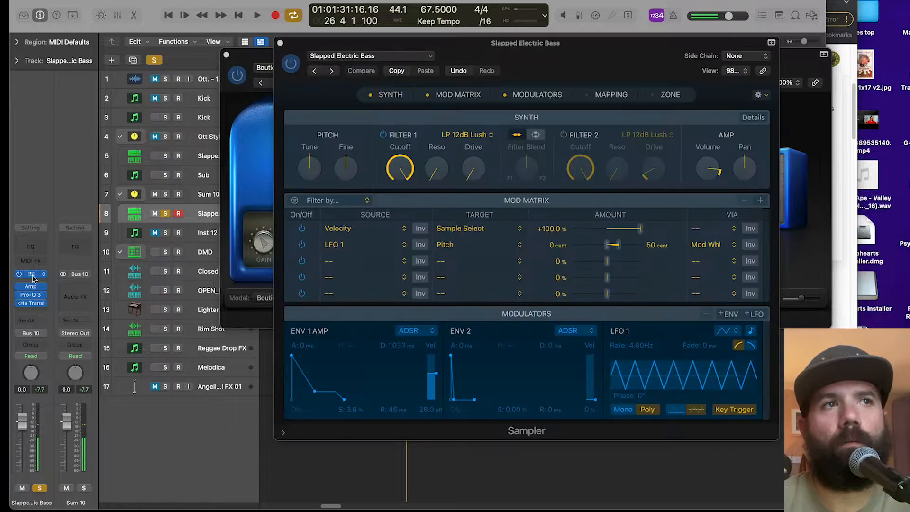
{"action": "left_click", "coordinate": [314, 392]}
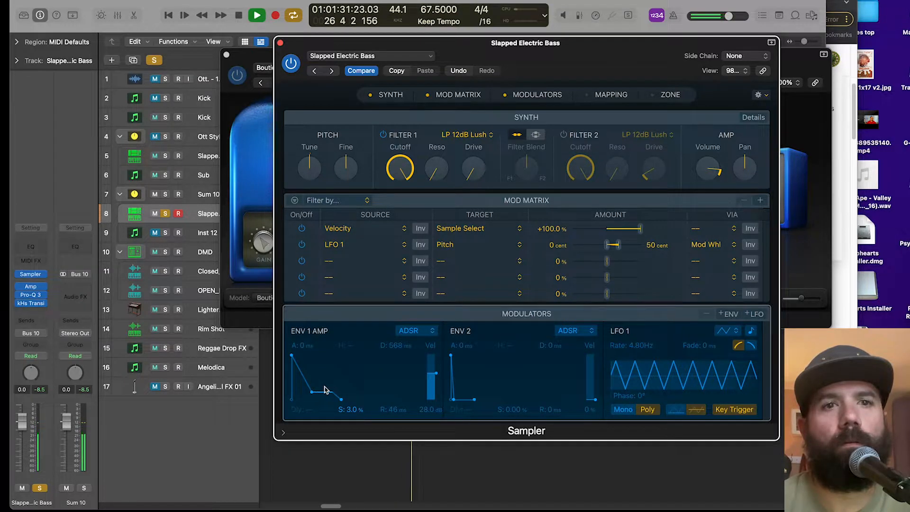
{"action": "key", "text": "space"}
{"action": "left_click", "coordinate": [280, 44]}
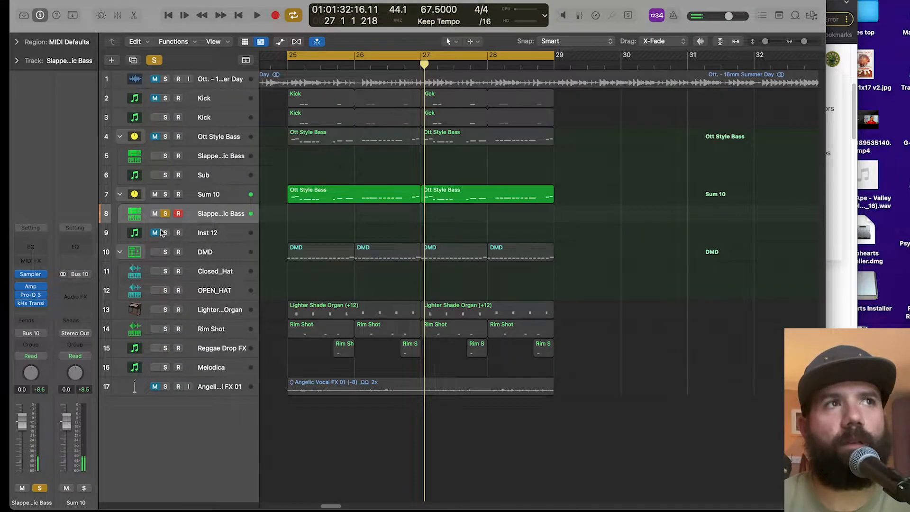
- Solo Inst 12 together with the slapped bass, audition both and inspect the Basic Shapes wavetable of its Vital oscillator
{"action": "left_click", "coordinate": [214, 234]}
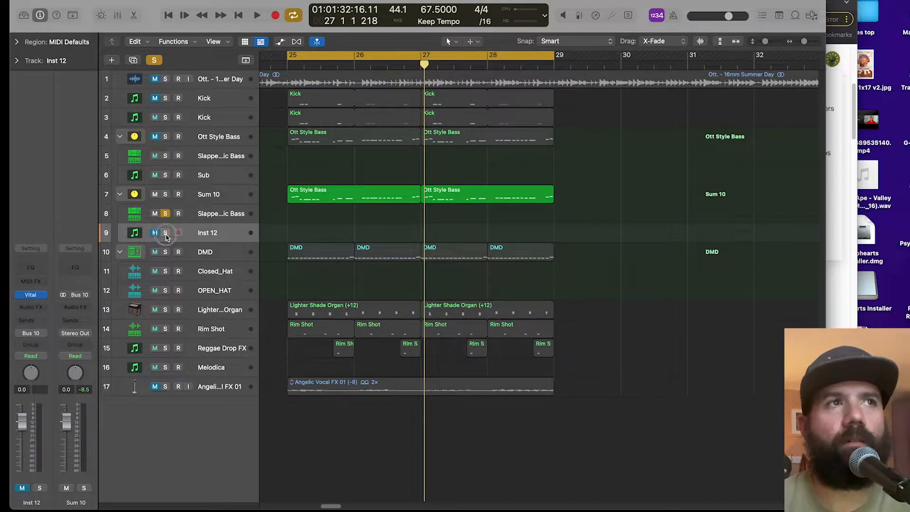
{"action": "key", "text": "space"}
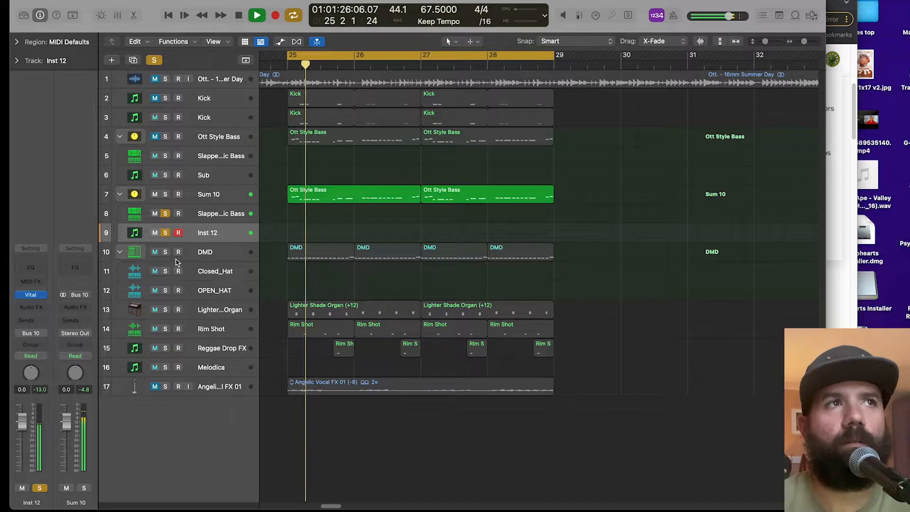
{"action": "left_click", "coordinate": [34, 296]}
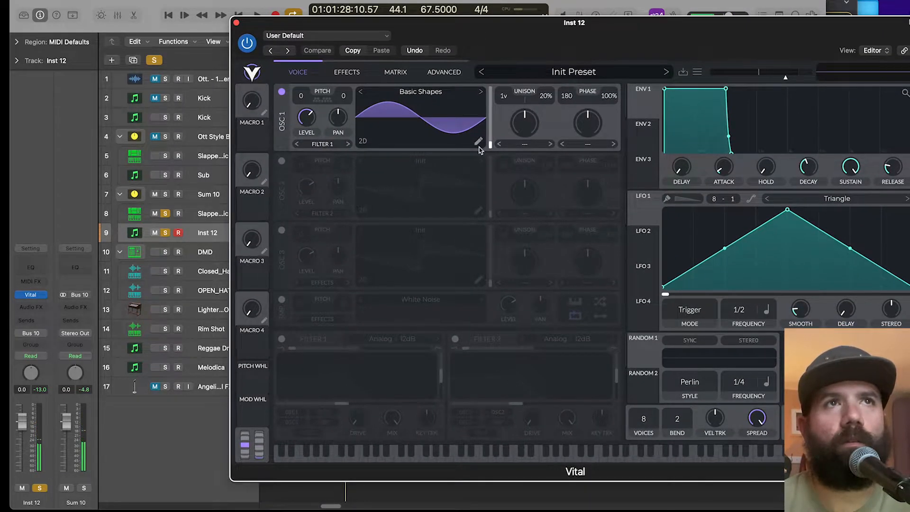
{"action": "left_click", "coordinate": [479, 148]}
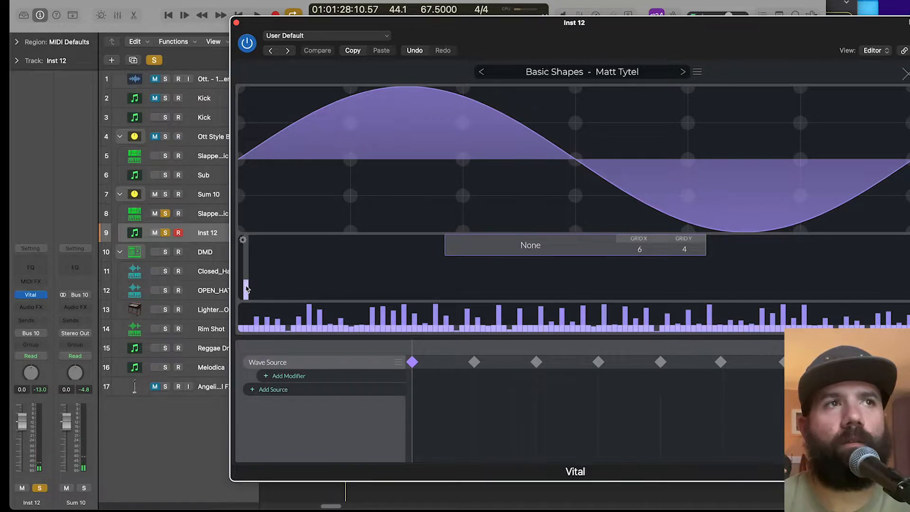
{"action": "left_click", "coordinate": [905, 75]}
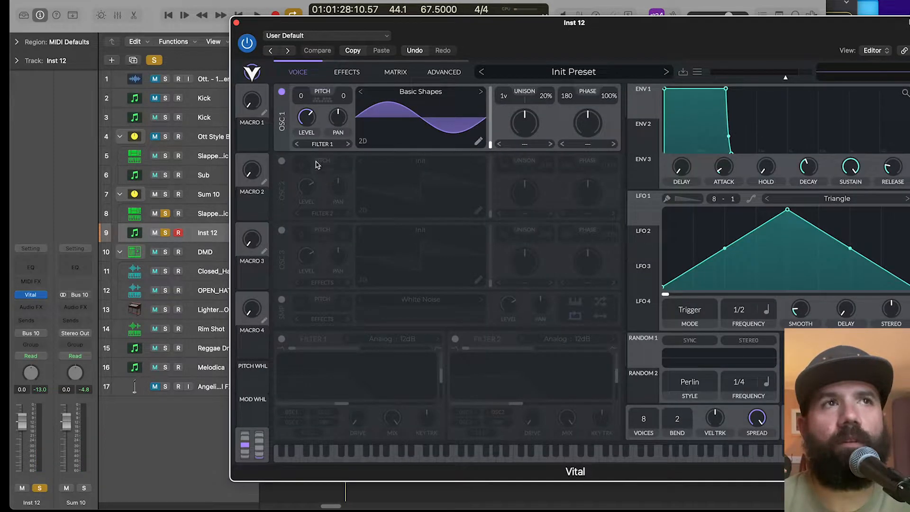
- Lower Vital's Osc 1 level to about 0.288 while auditioning it with the slapped bass
{"action": "key", "text": "space"}
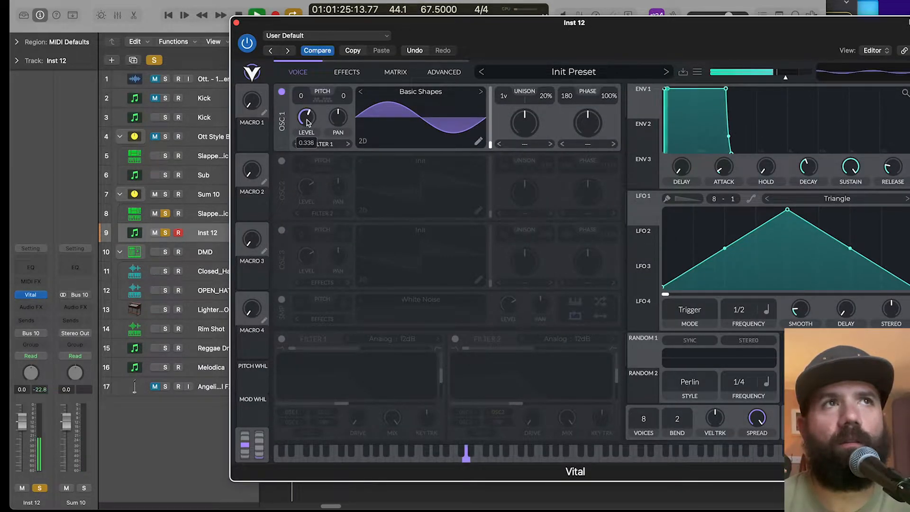
{"action": "left_click_drag", "start_coordinate": [307, 120], "coordinate": [308, 124]}
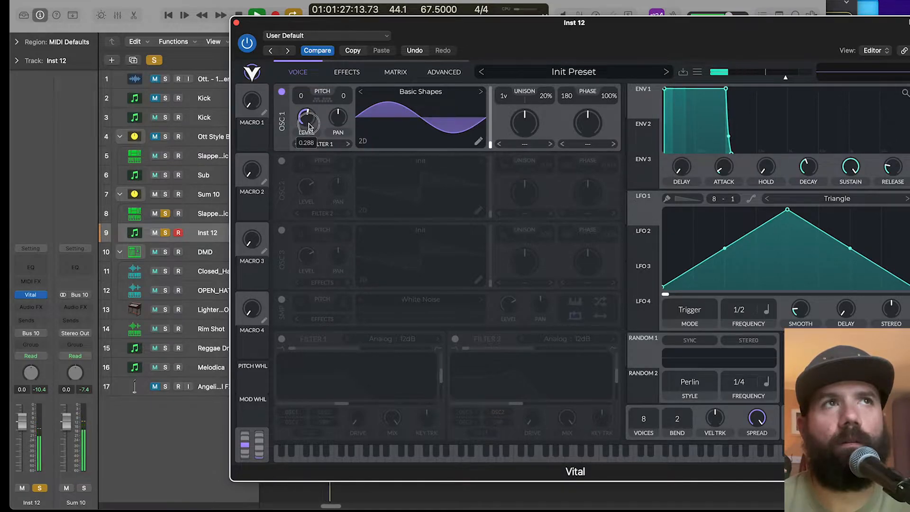
{"action": "key", "text": "space"}
- Modulate Vital's Osc 1 level with LFO 1 and adjust the modulation amount during playback
{"action": "left_click_drag", "start_coordinate": [642, 208], "coordinate": [308, 124]}
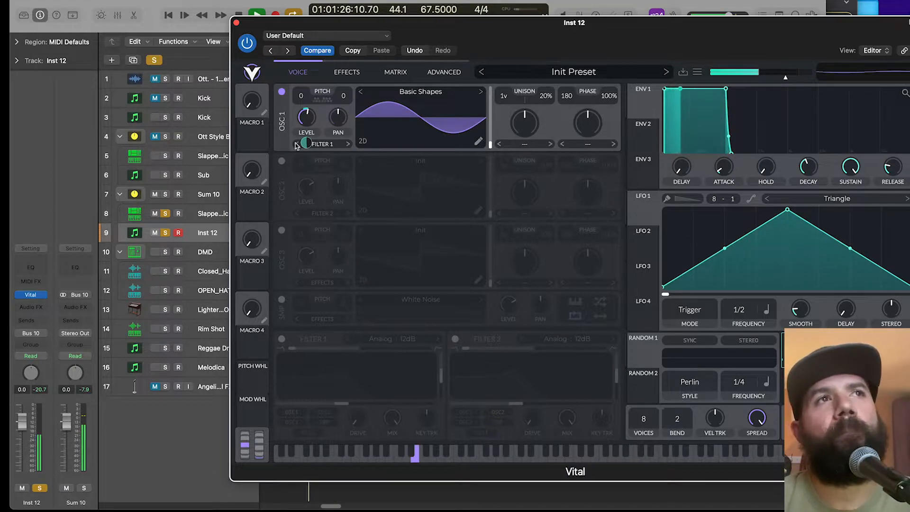
{"action": "mouse_move", "coordinate": [308, 144]}
{"action": "left_click_drag", "start_coordinate": [308, 144], "coordinate": [308, 146]}
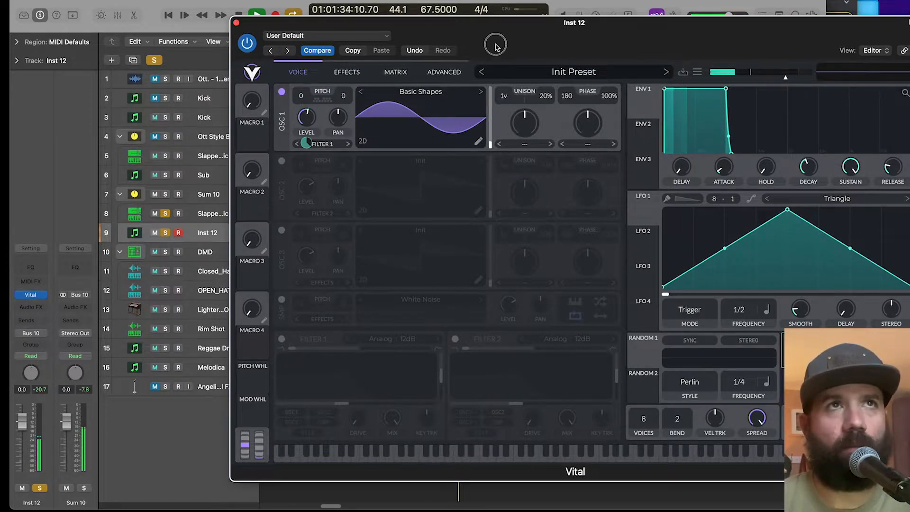
- Open CurveEQ on the Stereo Out and arrange it beside Vital to compare the bass spectrum with the OTT reference curve
{"action": "left_click_drag", "start_coordinate": [493, 40], "coordinate": [852, 168]}
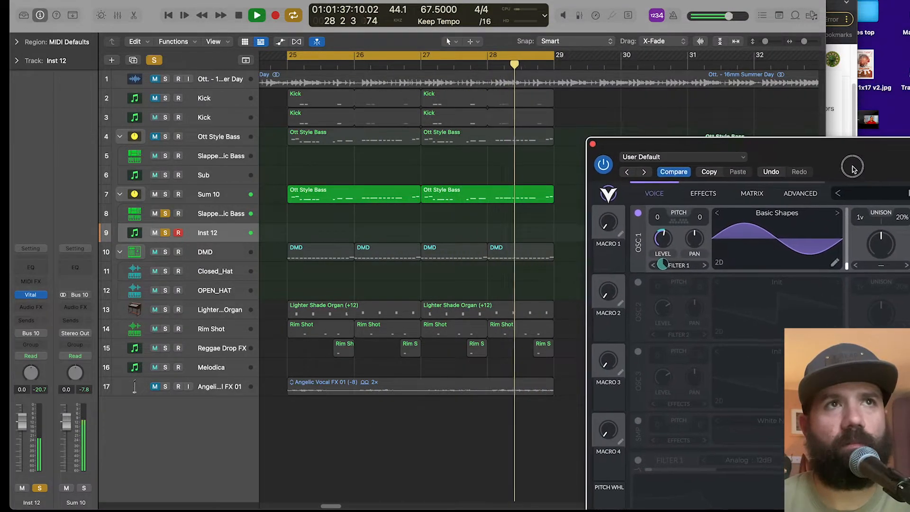
{"action": "left_click", "coordinate": [201, 138]}
{"action": "left_click", "coordinate": [75, 302]}
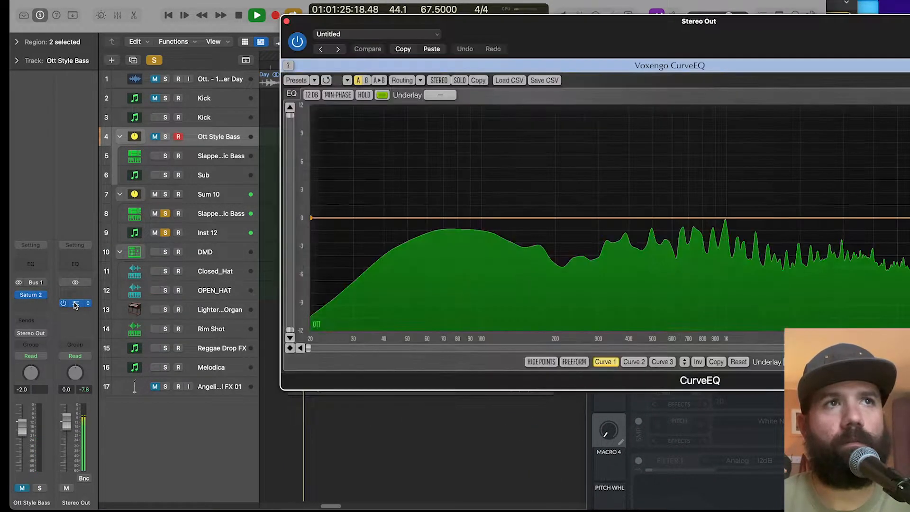
{"action": "left_click_drag", "start_coordinate": [643, 48], "coordinate": [375, 27]}
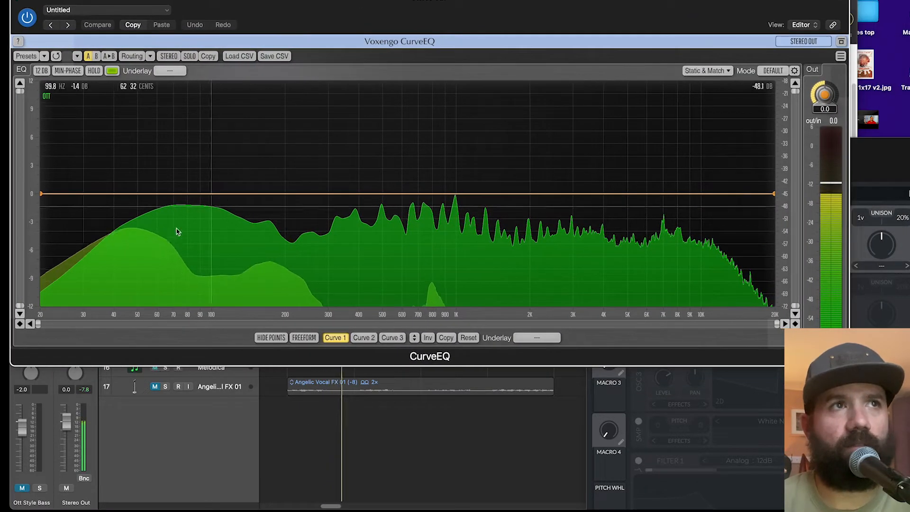
{"action": "left_click", "coordinate": [855, 153]}
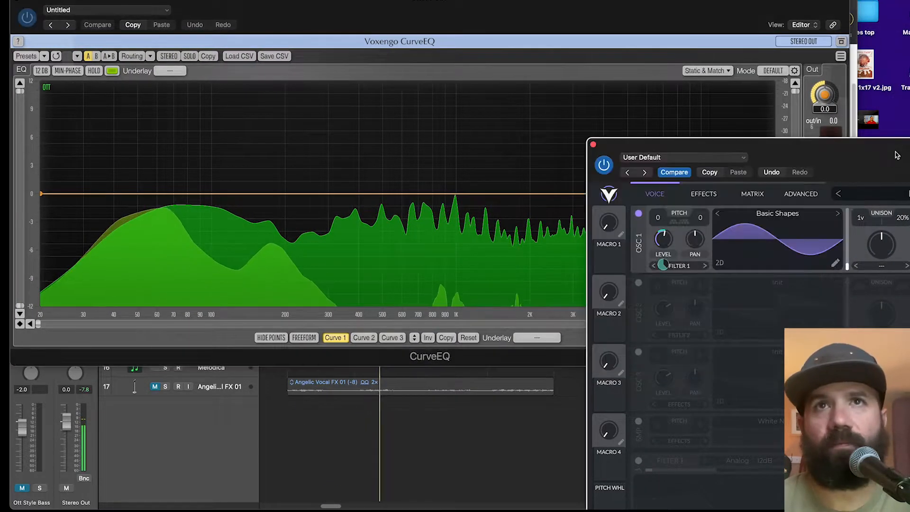
{"action": "left_click_drag", "start_coordinate": [843, 154], "coordinate": [766, 107]}
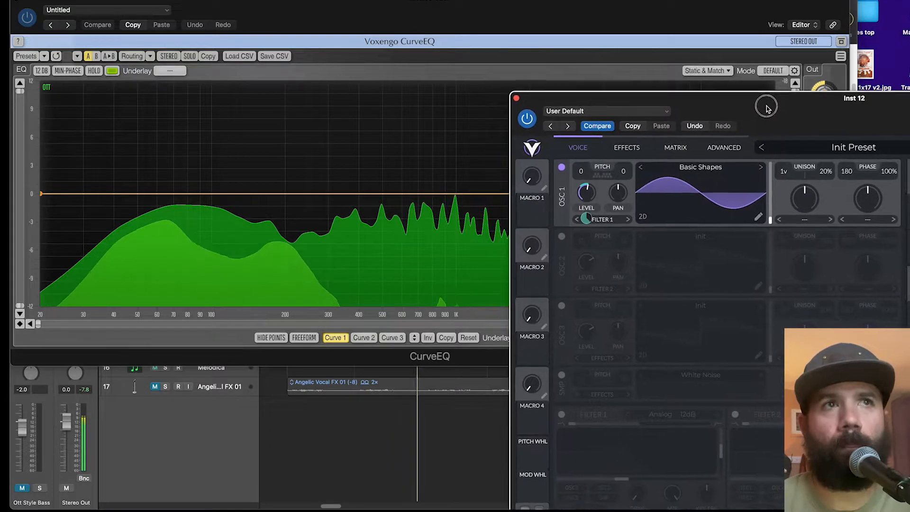
- Add second and third harmonics to Osc 1's Basic Shapes wave in Vital's wavetable editor during playback and close the editor
{"action": "left_click", "coordinate": [758, 217]}
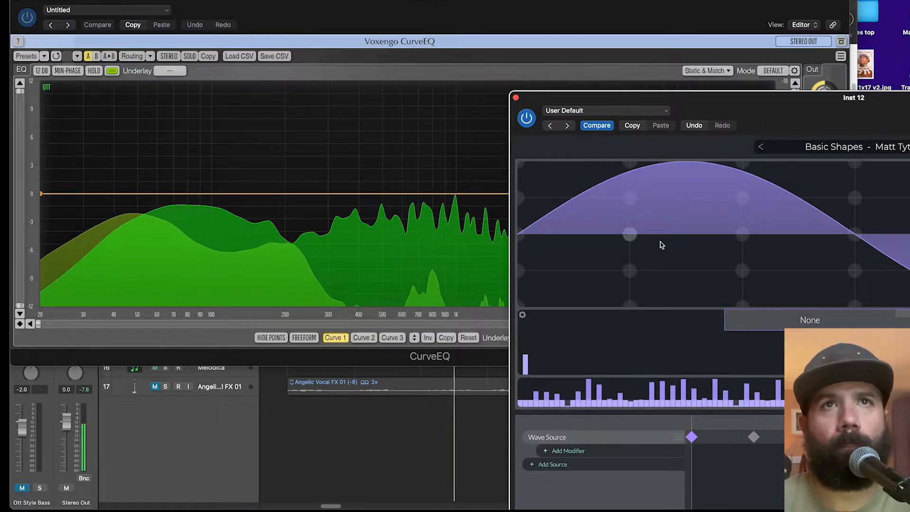
{"action": "mouse_move", "coordinate": [529, 369]}
{"action": "left_mouse_down"}
{"action": "mouse_move", "coordinate": [538, 370]}
{"action": "mouse_move", "coordinate": [526, 359]}
{"action": "left_mouse_up"}
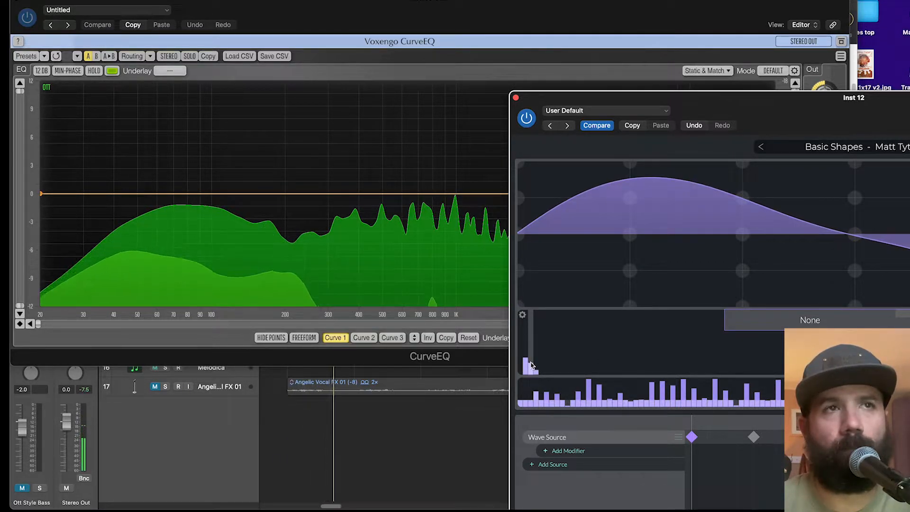
{"action": "left_click_drag", "start_coordinate": [530, 365], "coordinate": [536, 370]}
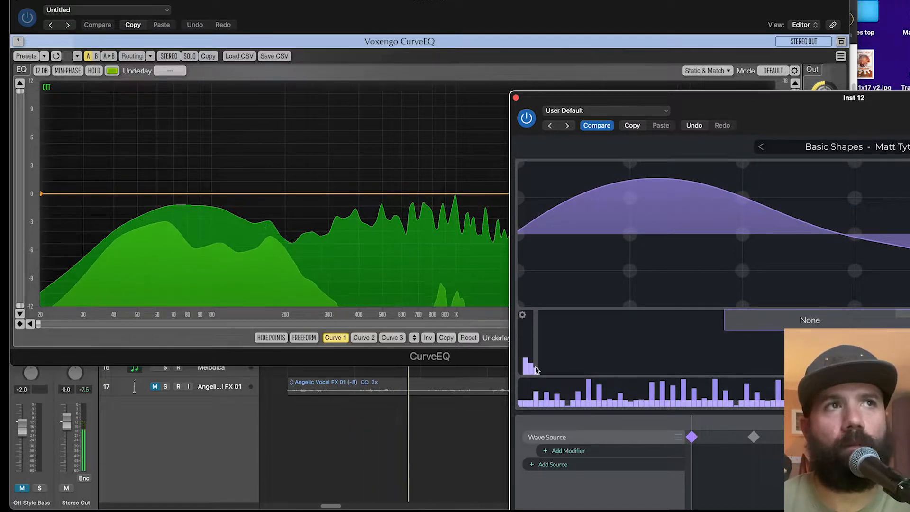
{"action": "left_click", "coordinate": [581, 98]}
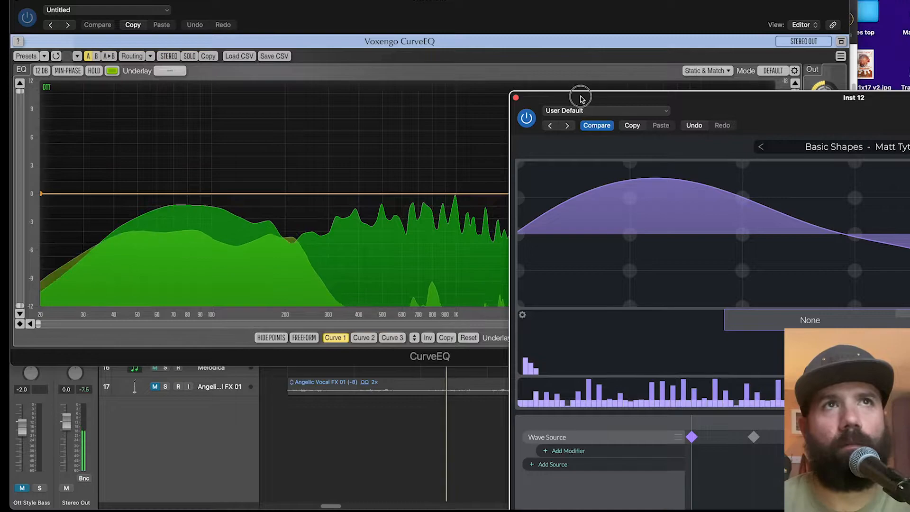
{"action": "left_click_drag", "start_coordinate": [581, 98], "coordinate": [508, 31]}
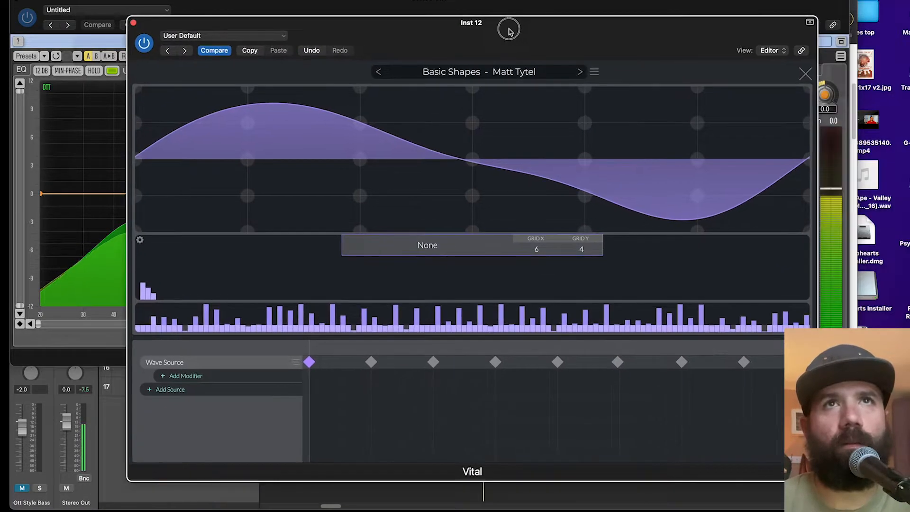
{"action": "left_click", "coordinate": [805, 73]}
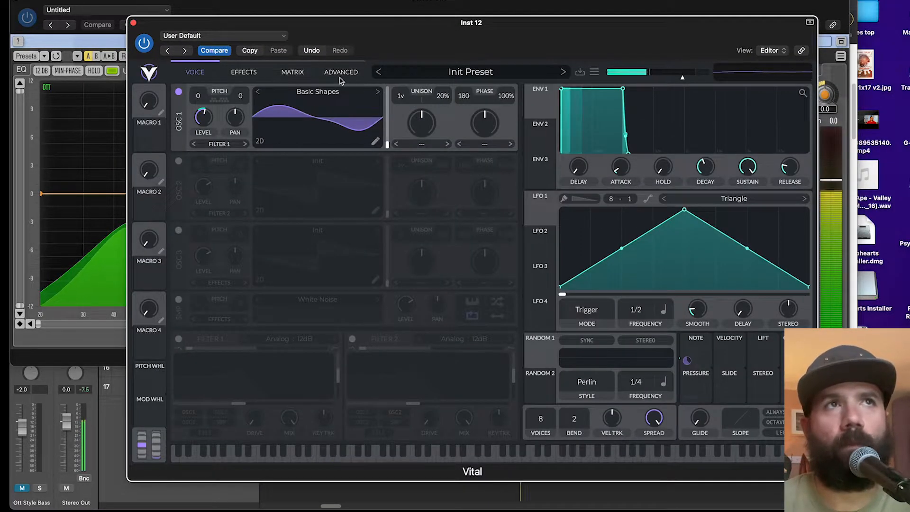
- Set Osc 1's phase randomization to 0% and sweep its phase while comparing the spectrum, returning the phase to 180
{"action": "left_click_drag", "start_coordinate": [507, 96], "coordinate": [503, 217]}
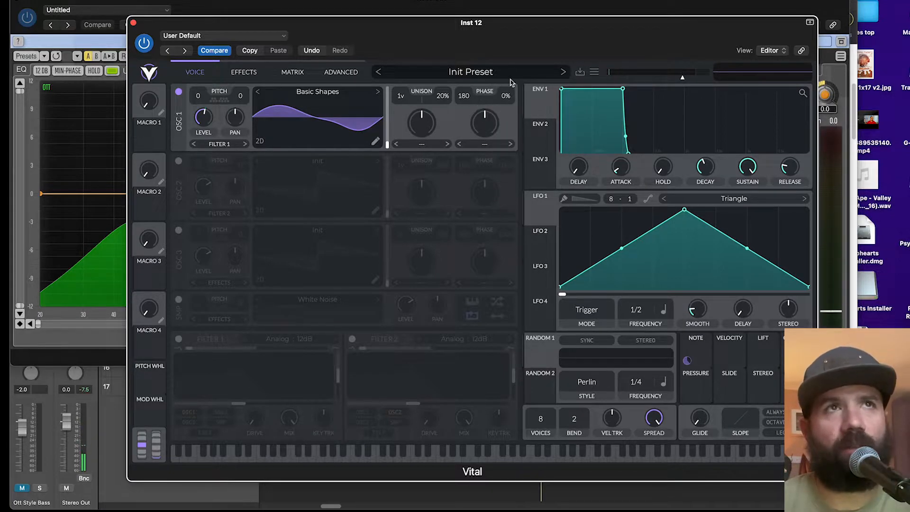
{"action": "left_click_drag", "start_coordinate": [517, 35], "coordinate": [776, 40]}
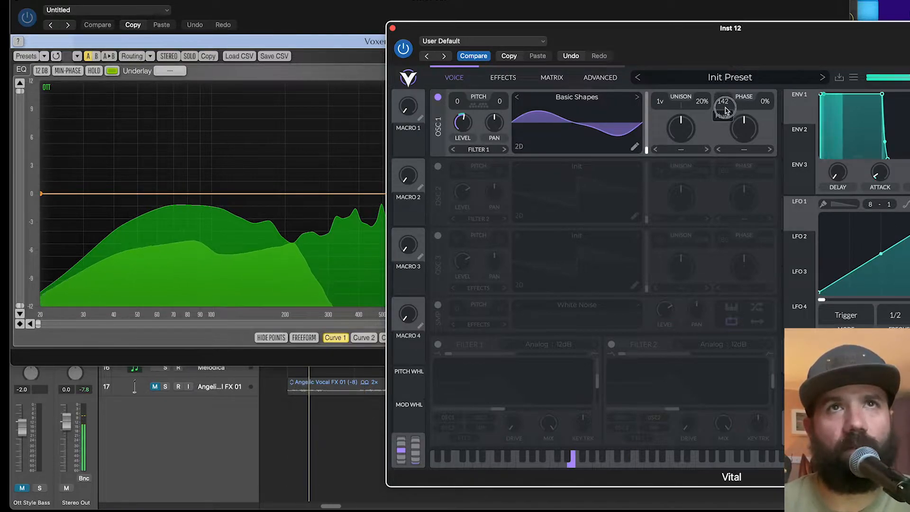
{"action": "left_click_drag", "start_coordinate": [724, 105], "coordinate": [742, 162]}
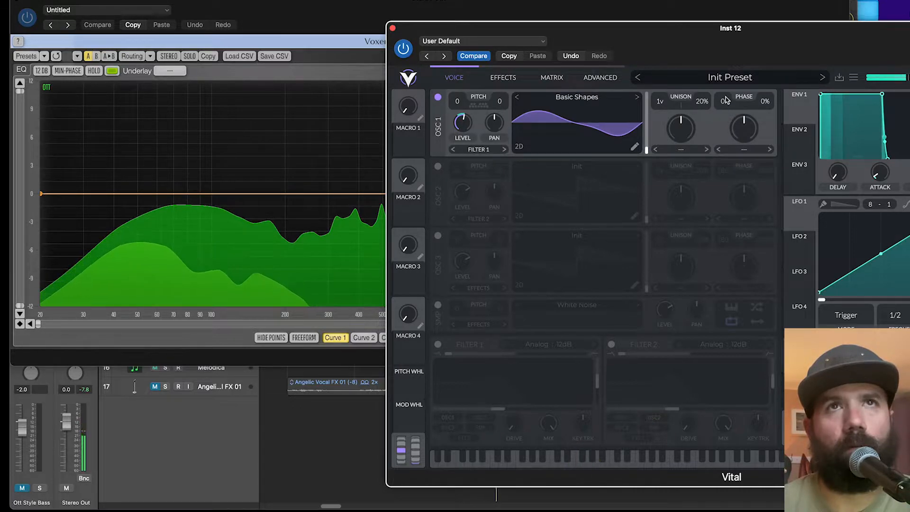
{"action": "double_click", "coordinate": [726, 100]}
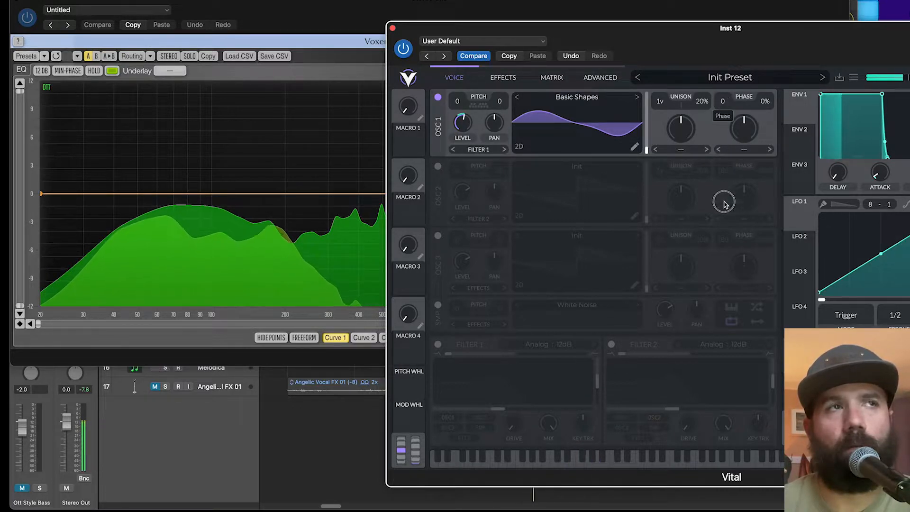
{"action": "double_click", "coordinate": [726, 134]}
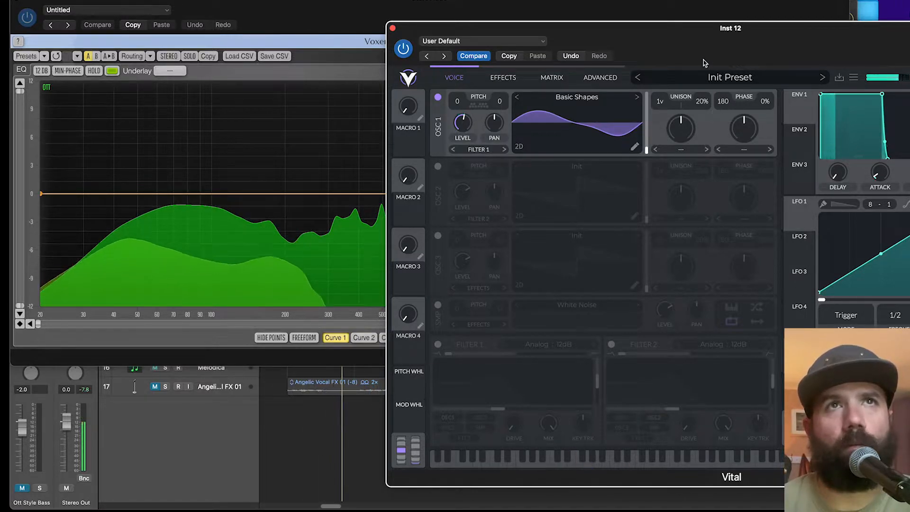
- Close the Vital and CurveEQ windows and unsolo the slapped bass and Inst 12 tracks
{"action": "left_click_drag", "start_coordinate": [705, 63], "coordinate": [553, 38]}
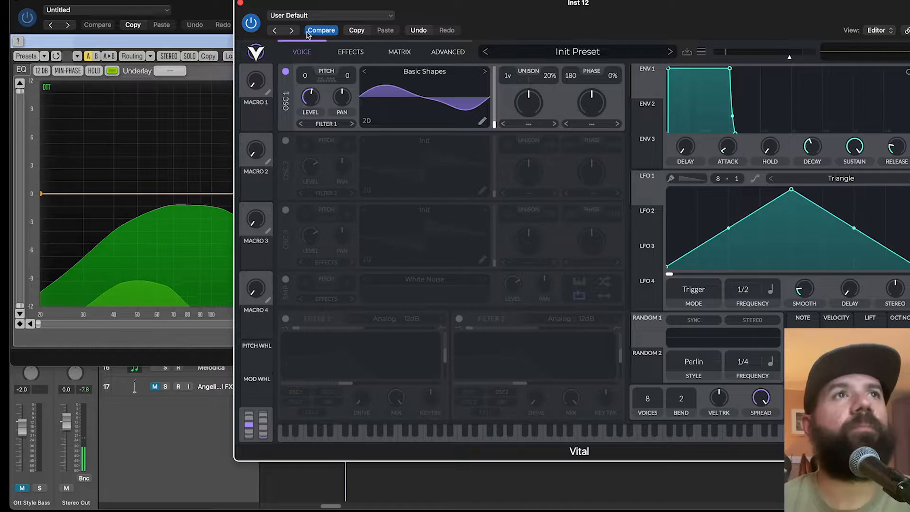
{"action": "left_click", "coordinate": [240, 5]}
{"action": "left_click", "coordinate": [19, 4]}
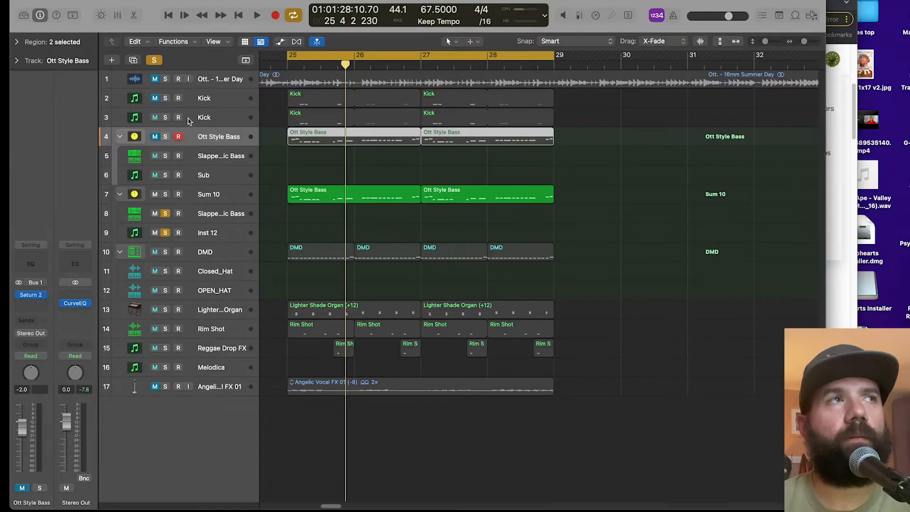
{"action": "left_click", "coordinate": [165, 216]}
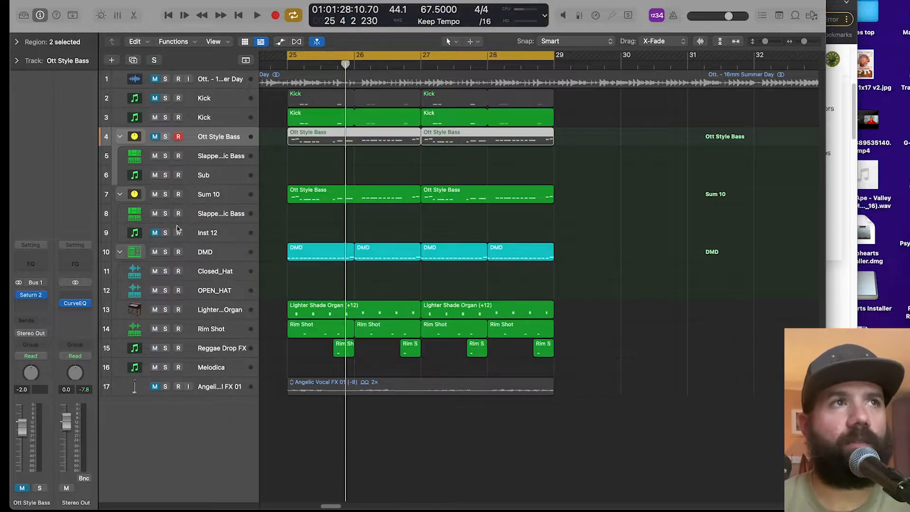
- Audition the full groove without Inst 12, unmute Inst 12 in the Sum 10 stack and play the groove again
{"action": "key", "text": "space"}
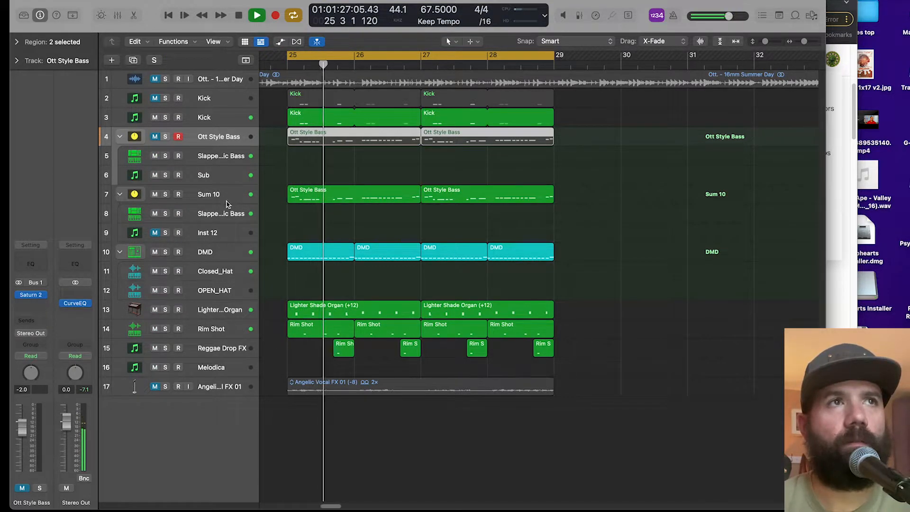
{"action": "key", "text": "space"}
{"action": "left_click", "coordinate": [230, 195]}
{"action": "left_click", "coordinate": [157, 235]}
{"action": "key", "text": "space"}
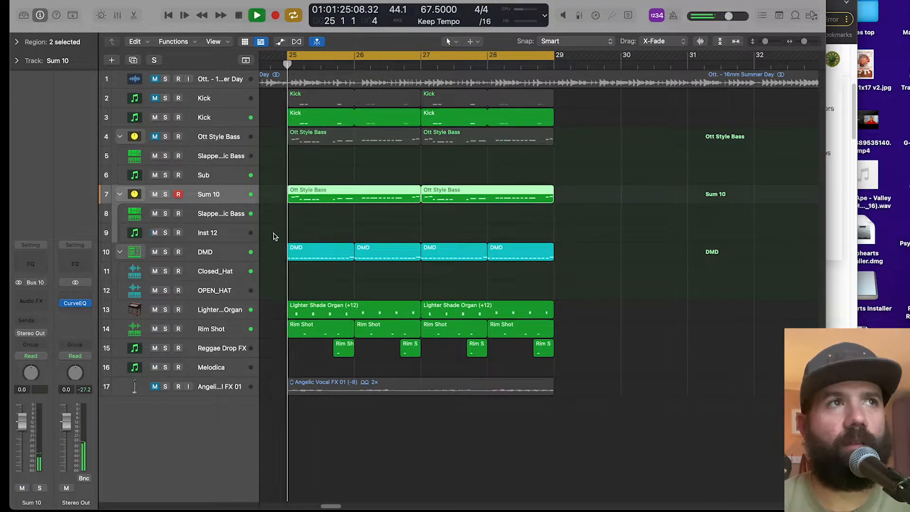
{"action": "key", "text": "space"}
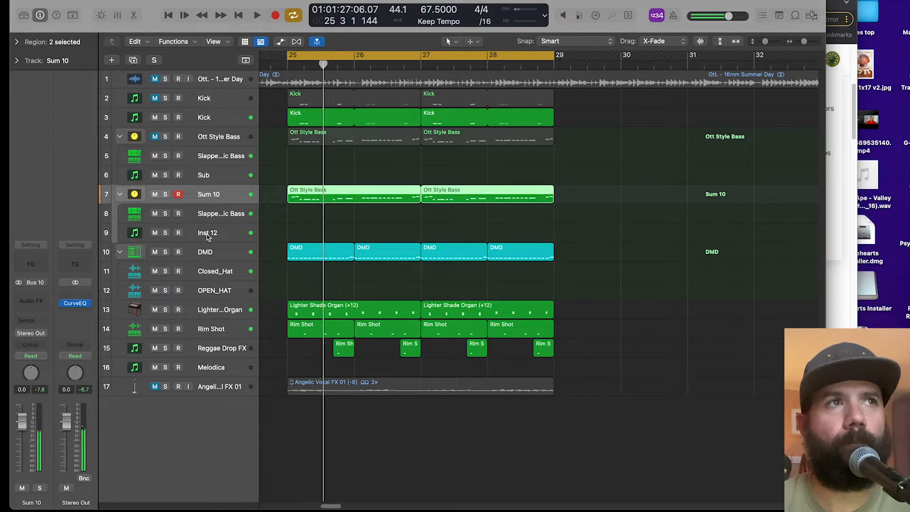
- Insert a stereo Saturn 2 on the Inst 12 track after Vital
{"action": "left_click", "coordinate": [206, 235]}
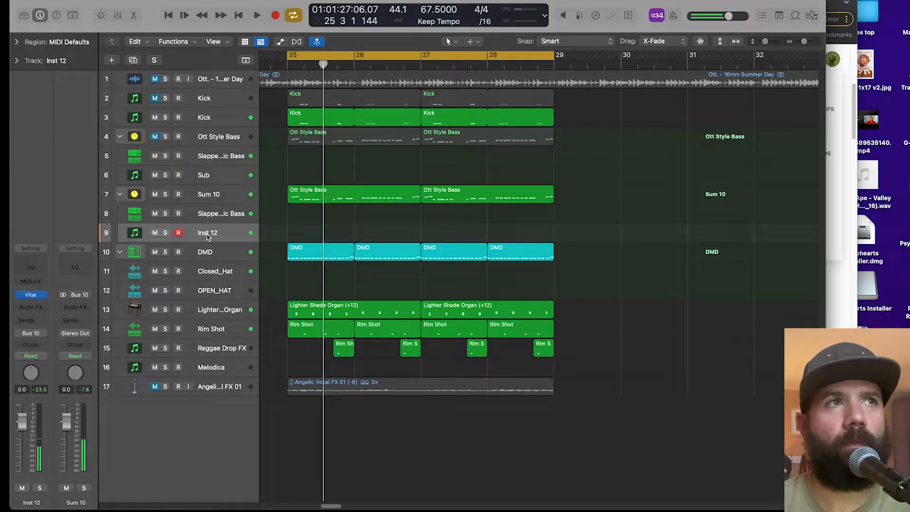
{"action": "left_click", "coordinate": [29, 307]}
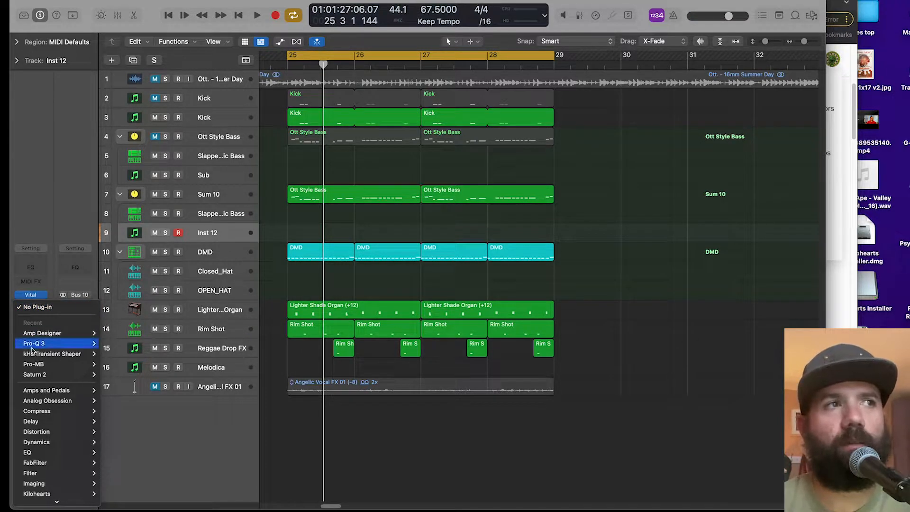
{"action": "mouse_move", "coordinate": [71, 375]}
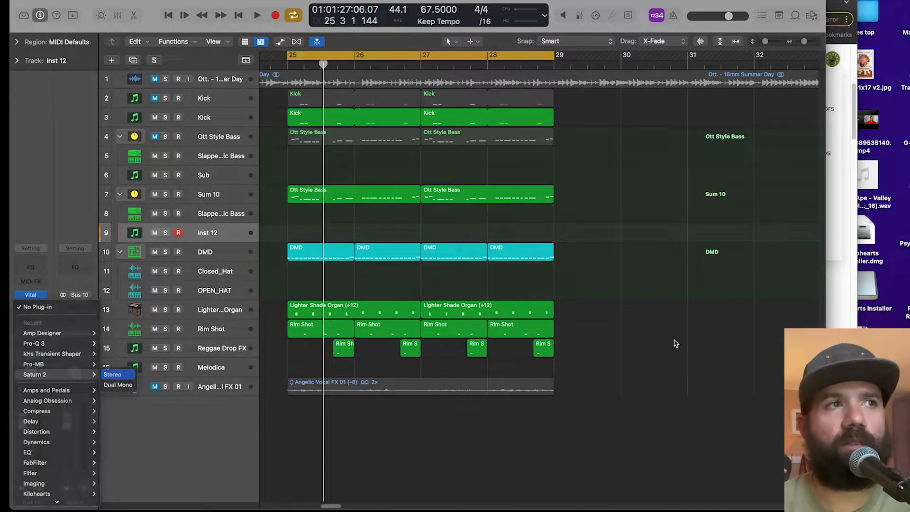
{"action": "left_click", "coordinate": [112, 374]}
{"action": "left_click_drag", "start_coordinate": [461, 126], "coordinate": [479, 119]}
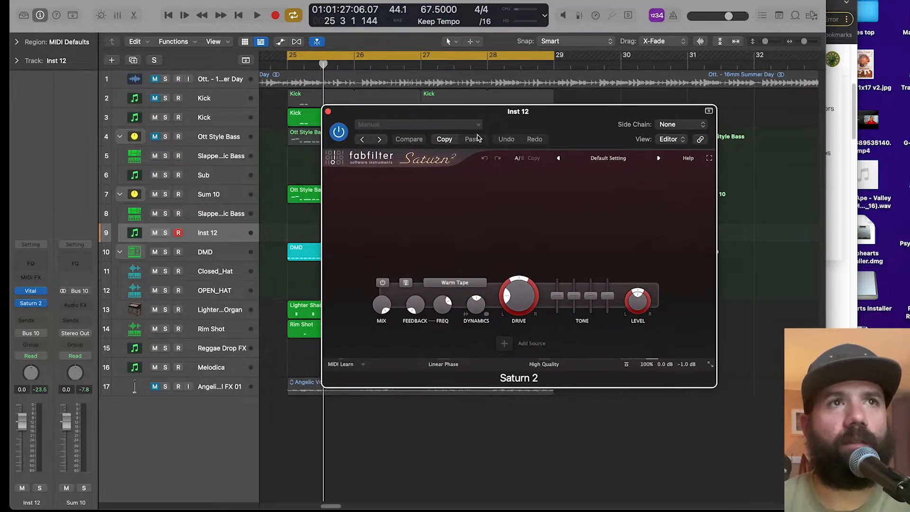
- Split Saturn 2 into two bands around 130 Hz, raise the upper band's drive to 54.82% and audition the result
{"action": "left_click", "coordinate": [449, 177]}
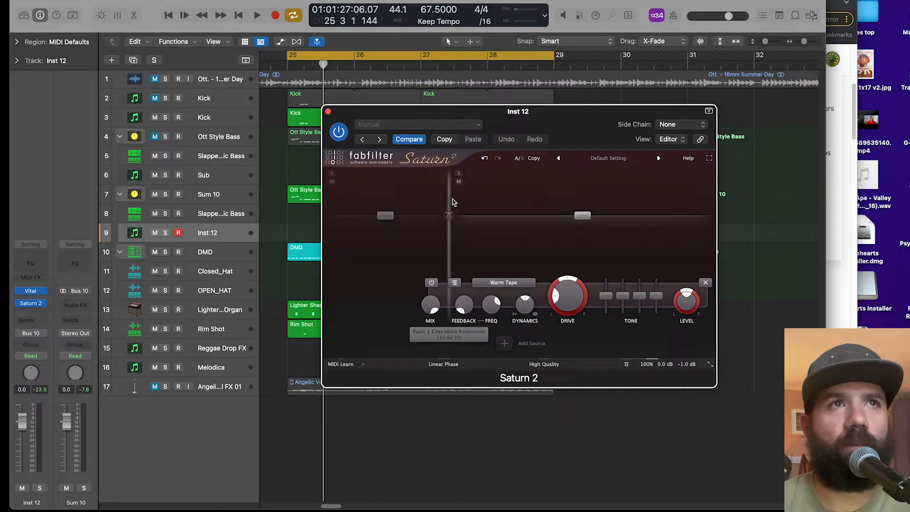
{"action": "left_click_drag", "start_coordinate": [457, 201], "coordinate": [446, 201]}
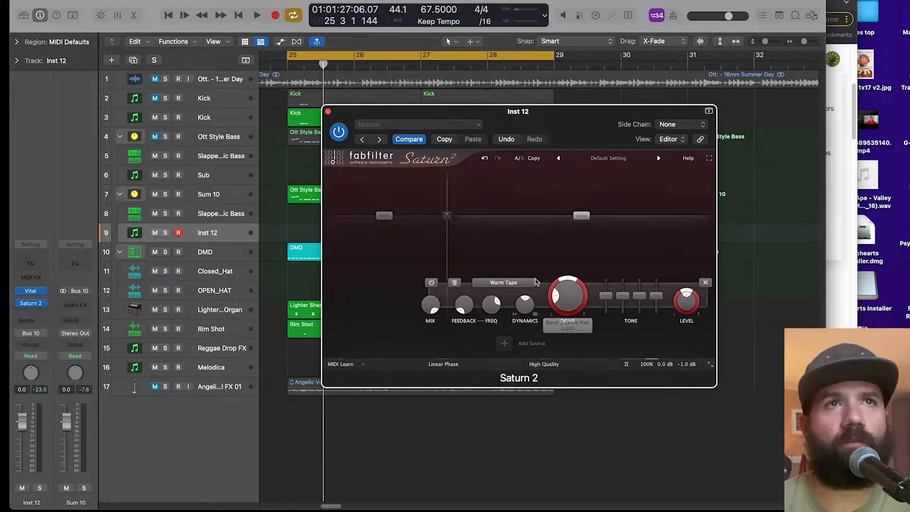
{"action": "left_click_drag", "start_coordinate": [568, 272], "coordinate": [564, 257]}
{"action": "key", "text": "space"}
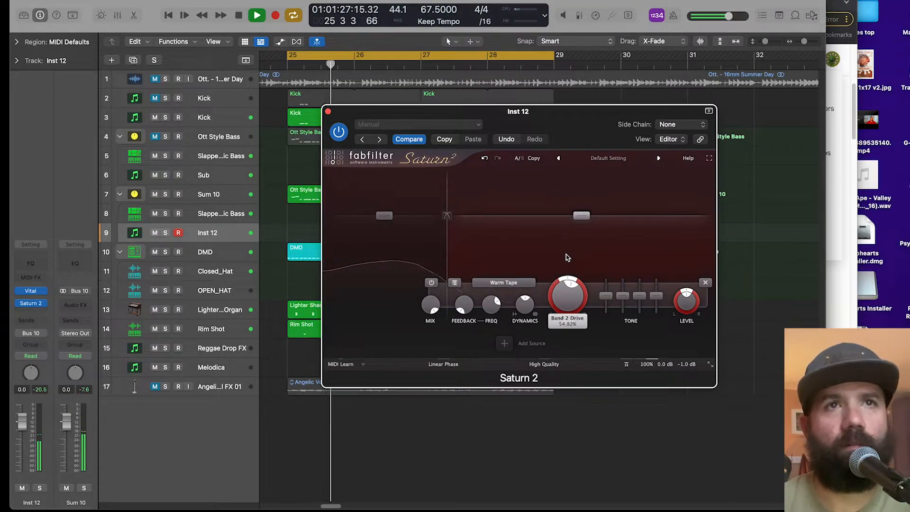
{"action": "left_click", "coordinate": [328, 111]}
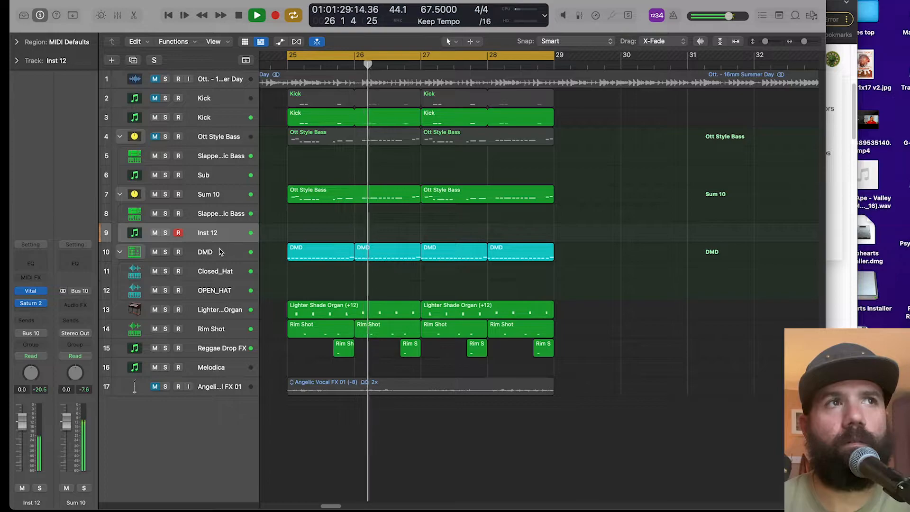
- Lower the slapped bass track inside Sum 10 to -3.6 dB while auditioning the groove
{"action": "left_click", "coordinate": [219, 213]}
{"action": "key", "text": "space"}
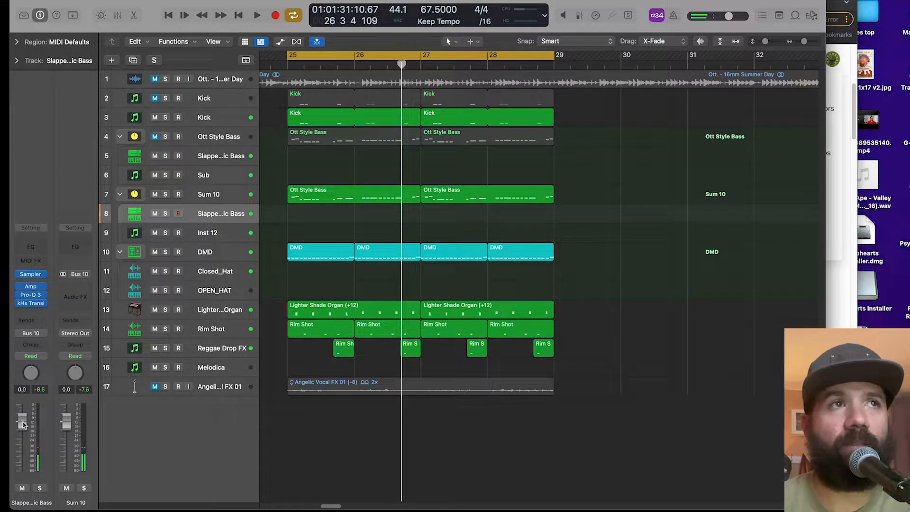
{"action": "key", "text": "space"}
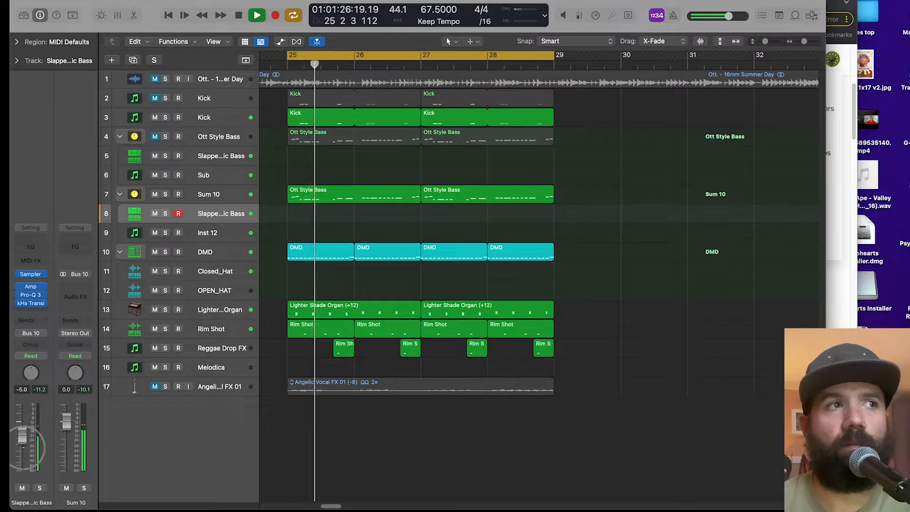
{"action": "left_click_drag", "start_coordinate": [23, 423], "coordinate": [25, 442]}
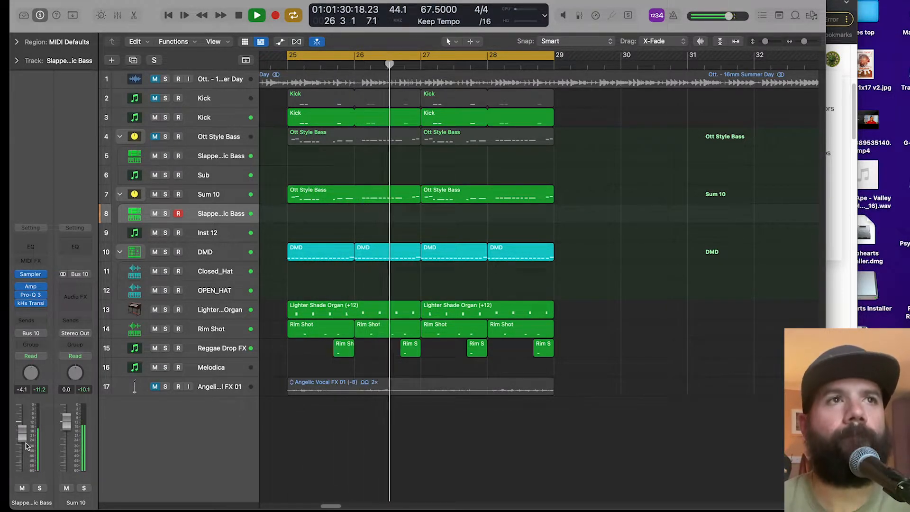
{"action": "left_click_drag", "start_coordinate": [26, 445], "coordinate": [27, 436]}
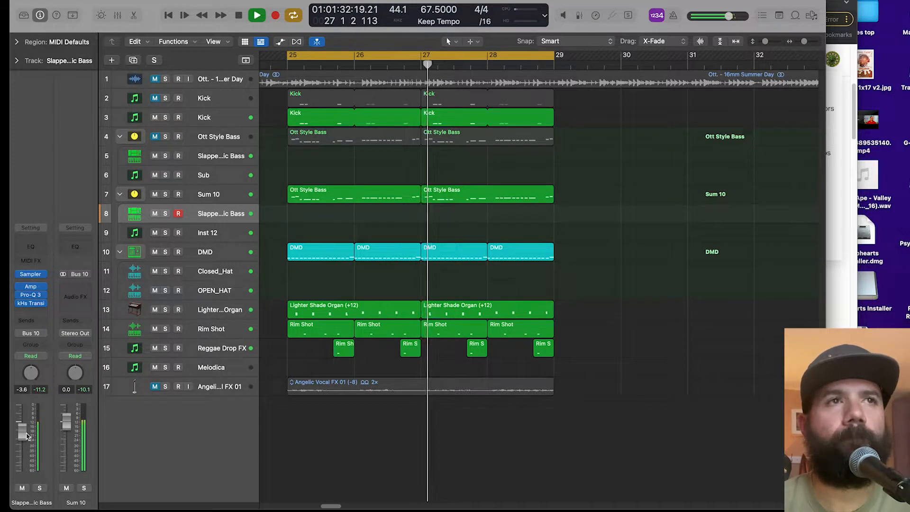
{"action": "key", "text": "space"}
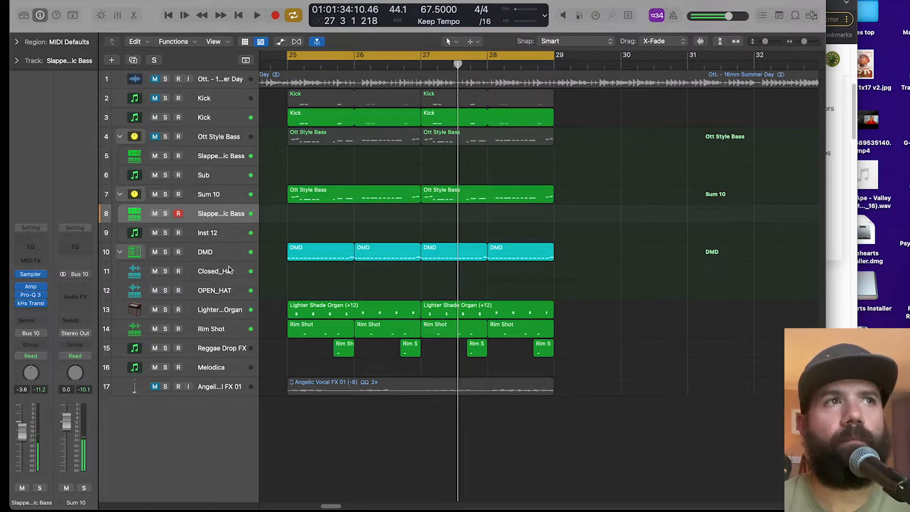
- Rename the Inst 12 track as Sub Vital
{"action": "left_click", "coordinate": [223, 194]}
{"action": "left_click", "coordinate": [226, 237]}
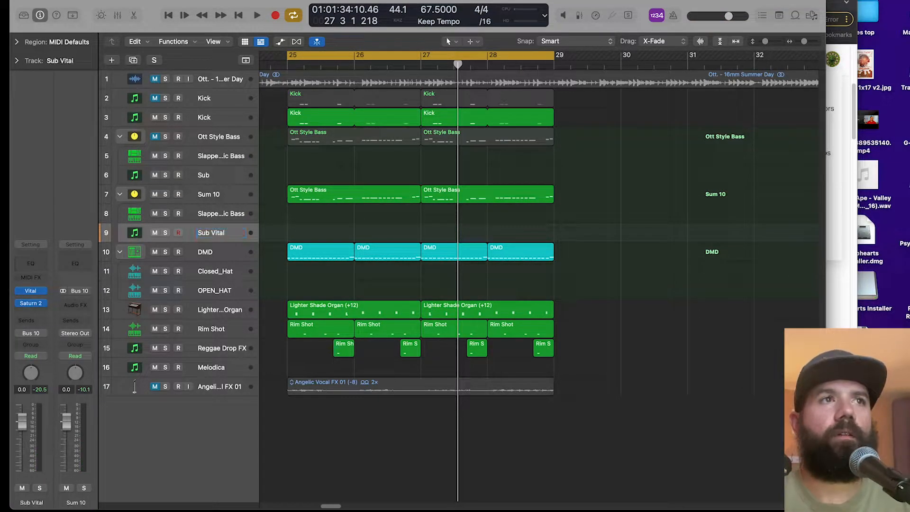
- Insert a stereo Saturn 2 on the Sum 10 track
{"action": "left_click", "coordinate": [229, 201]}
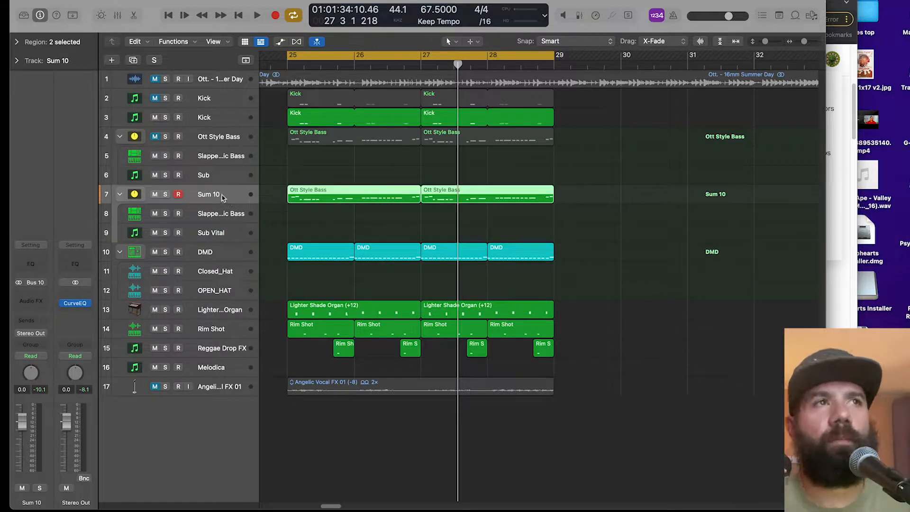
{"action": "left_click", "coordinate": [23, 303]}
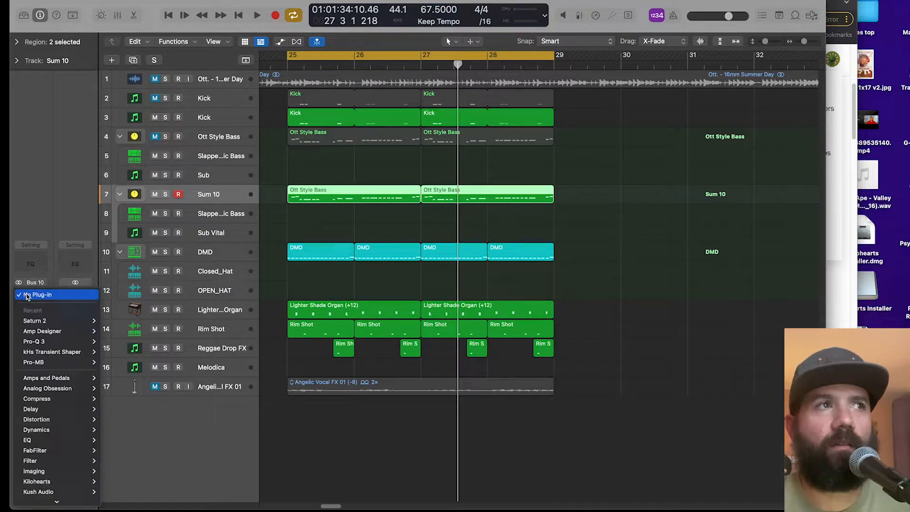
{"action": "left_click", "coordinate": [112, 321]}
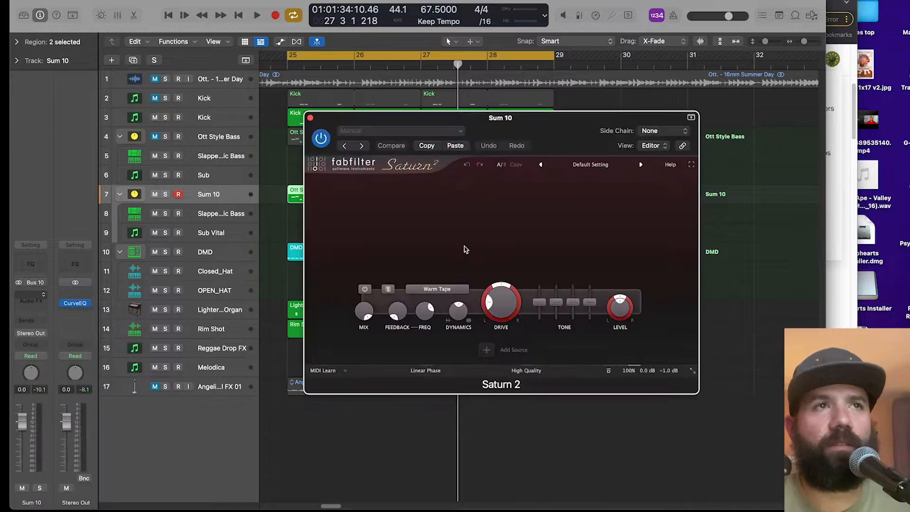
- Set Saturn 2's saturation style to Warm Tube and audition the summed bass
{"action": "left_click", "coordinate": [425, 277]}
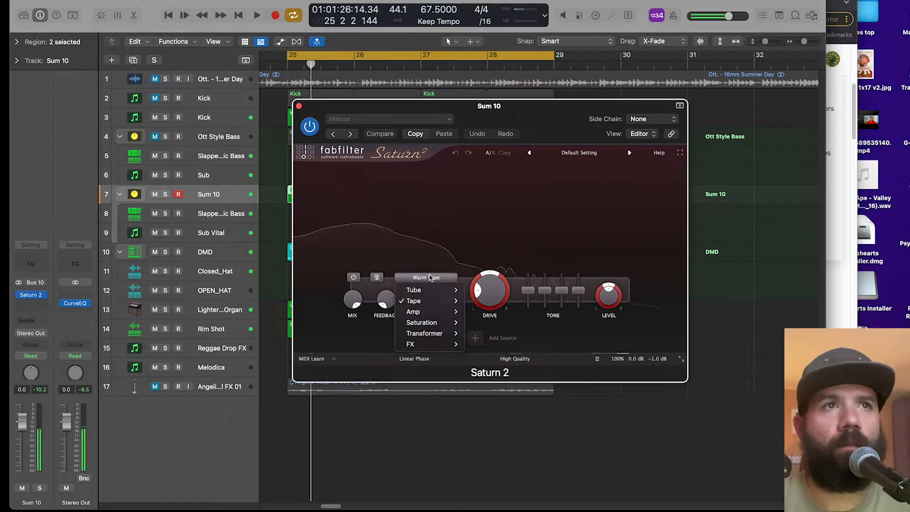
{"action": "mouse_move", "coordinate": [417, 290]}
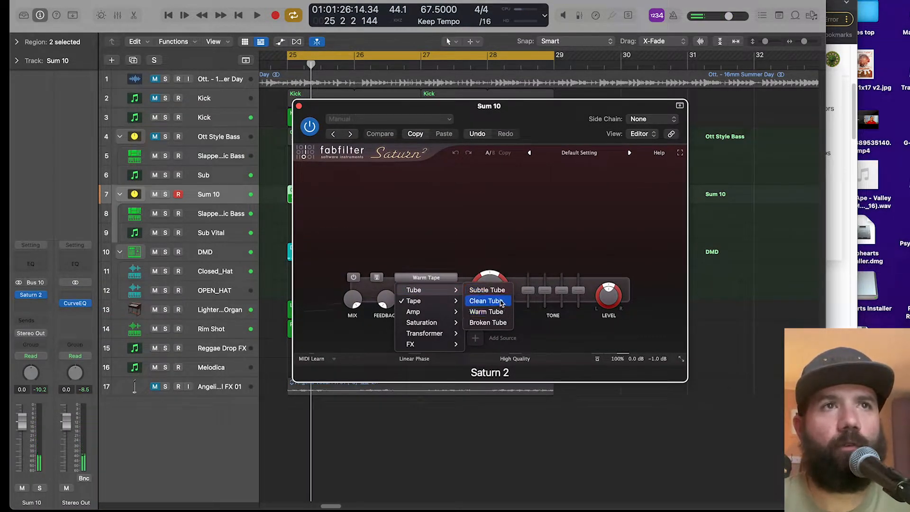
{"action": "key", "text": "space"}
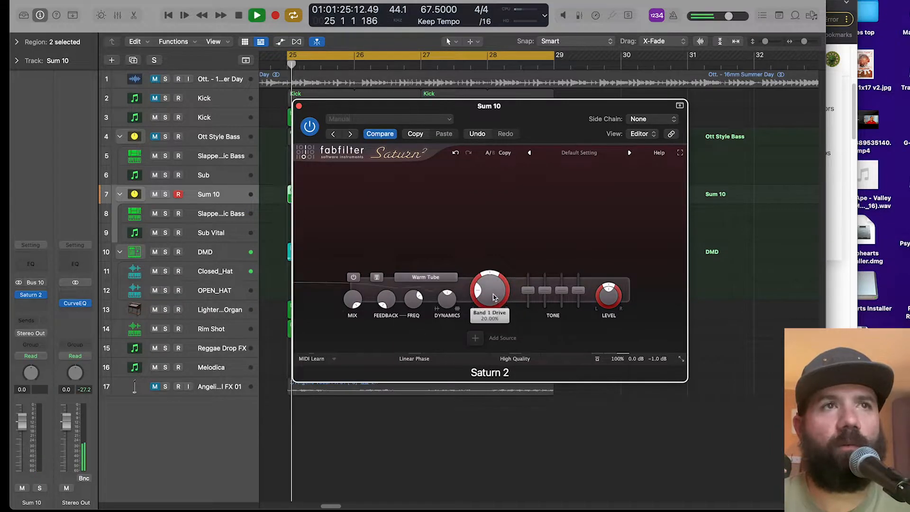
{"action": "key", "text": "space"}
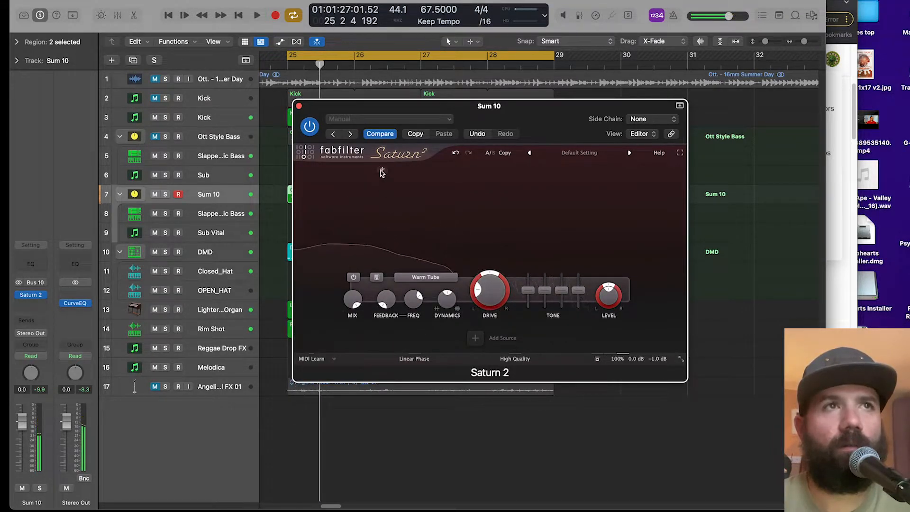
- Split Saturn 2 into two bands, set the lower band's drive to 16.35% and audition the bass
{"action": "left_click", "coordinate": [397, 170]}
{"action": "left_click_drag", "start_coordinate": [393, 205], "coordinate": [411, 205]}
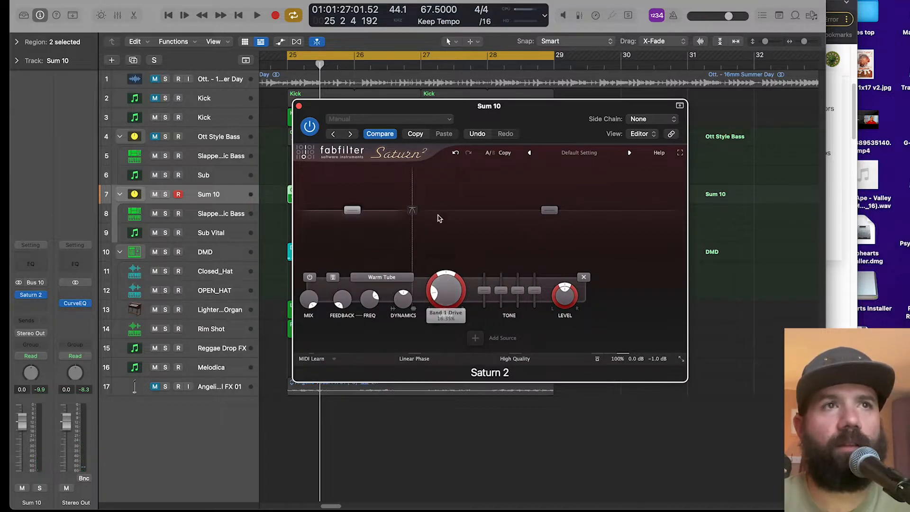
{"action": "key", "text": "space"}
{"action": "key", "text": "space"}
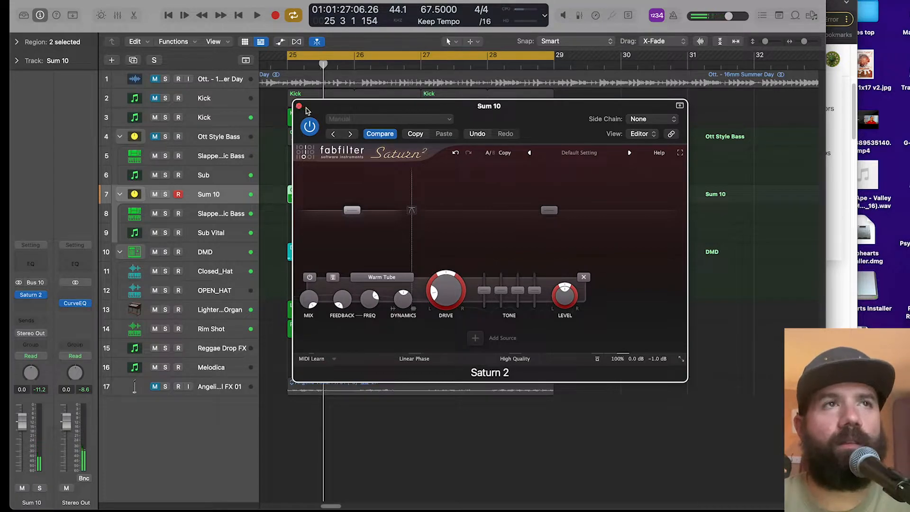
- Audition the saturated bass, close Saturn 2 and rename the Sum 10 track as Ott Bass
{"action": "left_click_drag", "start_coordinate": [305, 109], "coordinate": [314, 109]}
{"action": "key", "text": "space"}
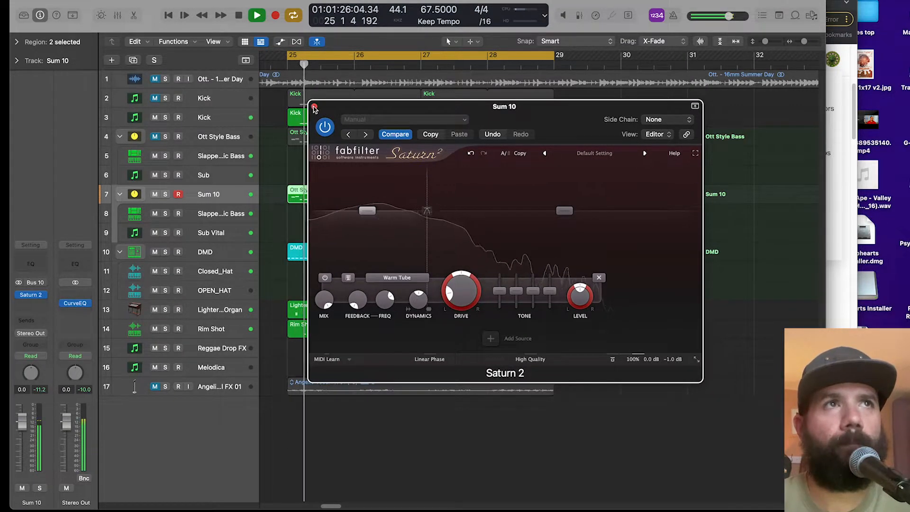
{"action": "left_click", "coordinate": [314, 107]}
{"action": "key", "text": "space"}
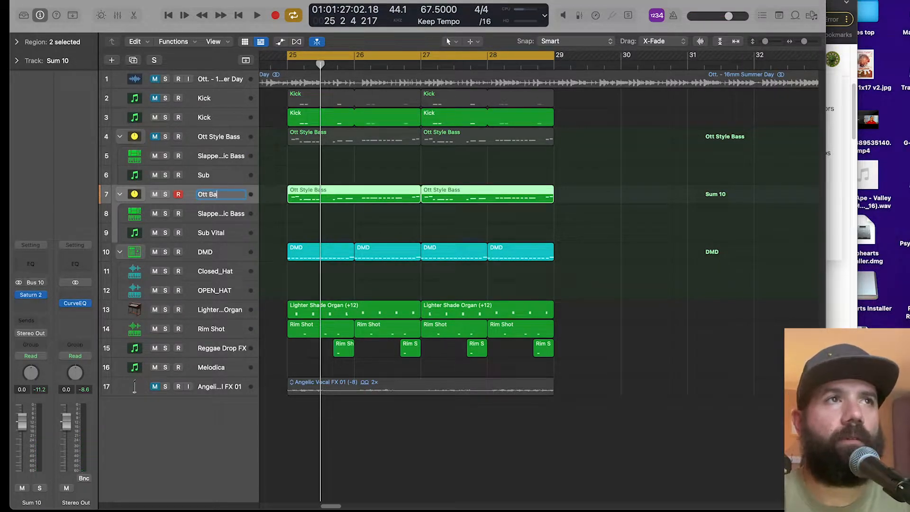
- Insert a stereo Pro-MB after Saturn 2 on the Ott Bass track and audition the bass through its analyzer
{"action": "left_click", "coordinate": [30, 304]}
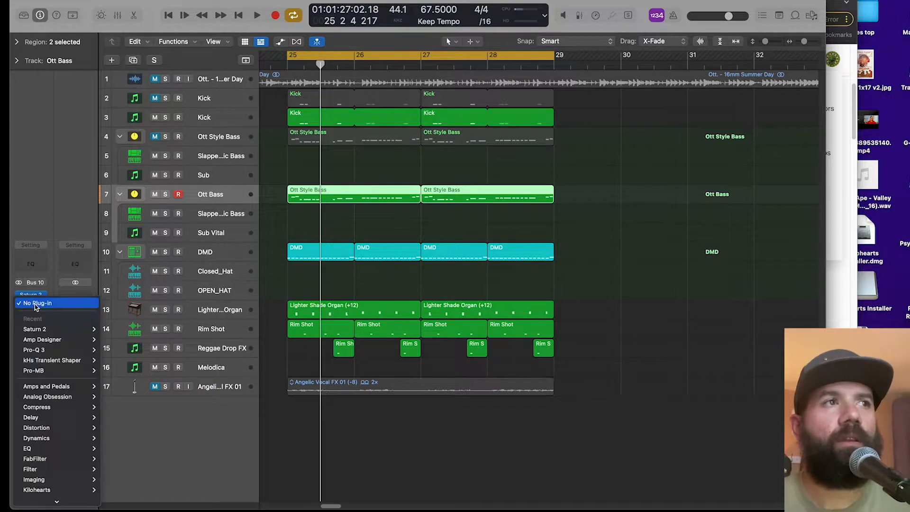
{"action": "mouse_move", "coordinate": [47, 370]}
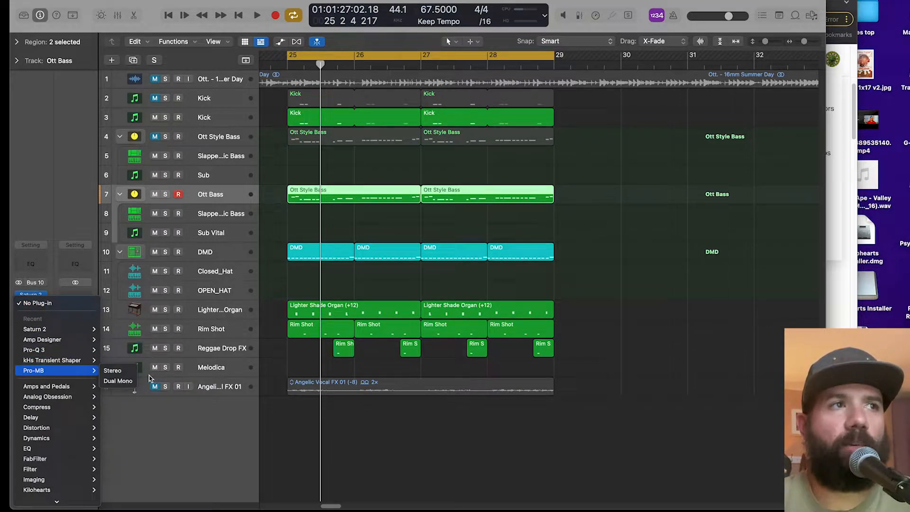
{"action": "left_click", "coordinate": [116, 371]}
{"action": "left_click_drag", "start_coordinate": [480, 125], "coordinate": [515, 93]}
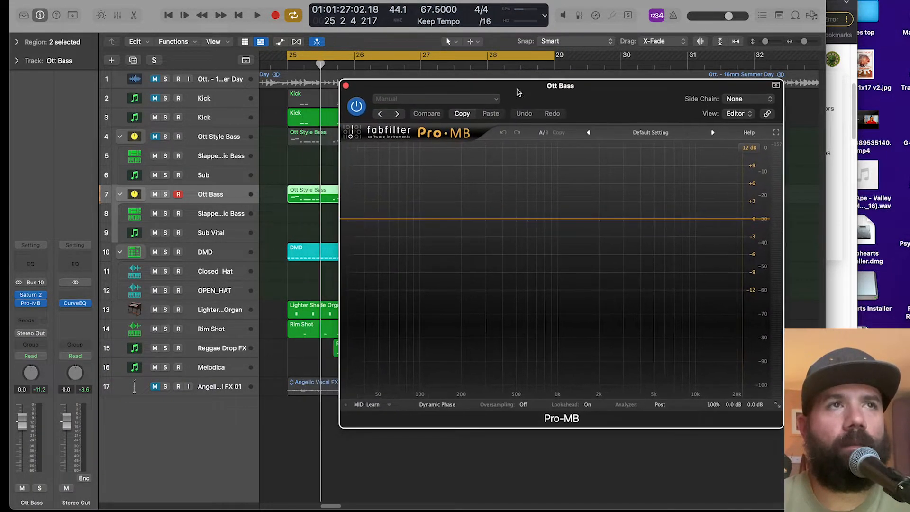
{"action": "key", "text": "space"}
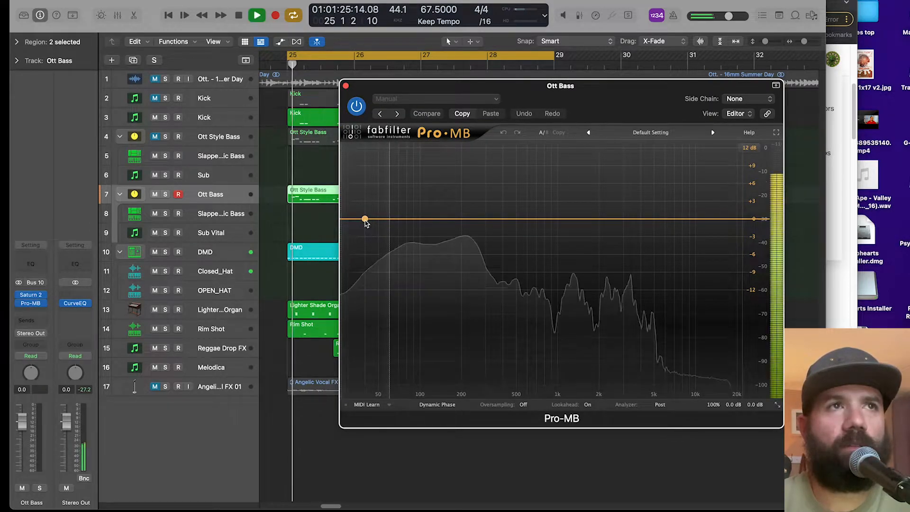
{"action": "key", "text": "space"}
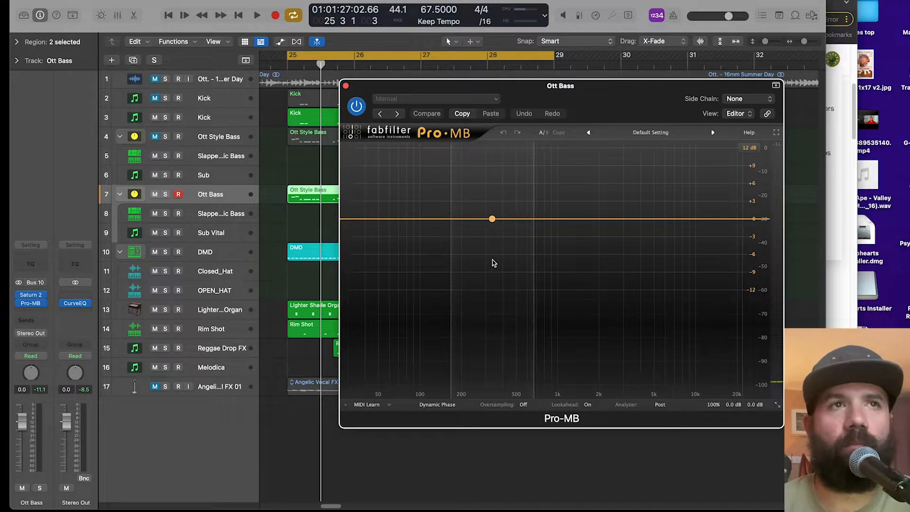
- Add a Pro-MB band covering the lows up to about 75 Hz and set its mode to Expand
{"action": "left_click", "coordinate": [368, 225]}
{"action": "left_click_drag", "start_coordinate": [388, 204], "coordinate": [399, 202]}
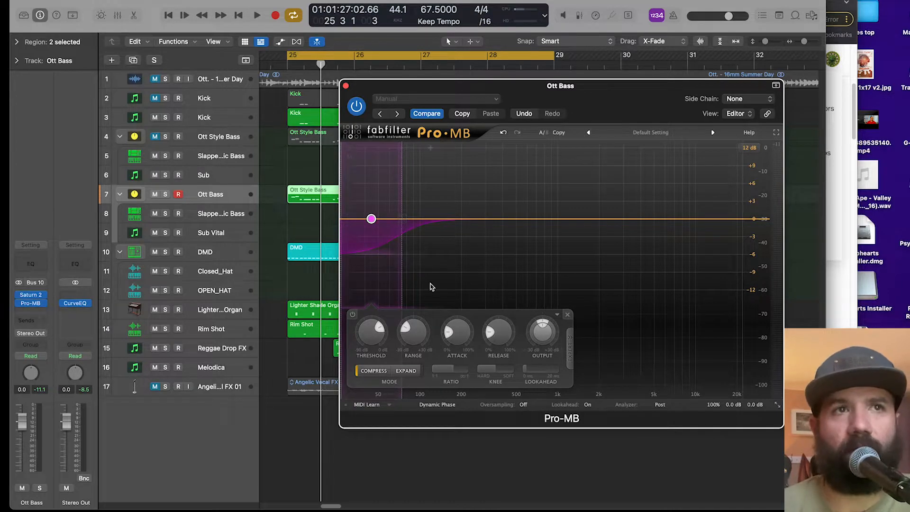
{"action": "mouse_move", "coordinate": [497, 370]}
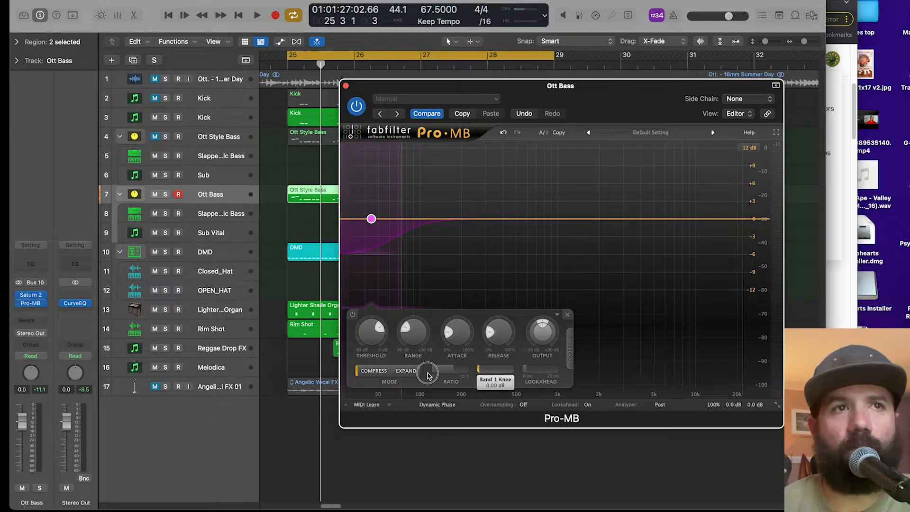
{"action": "left_click", "coordinate": [410, 371]}
{"action": "mouse_move", "coordinate": [370, 344]}
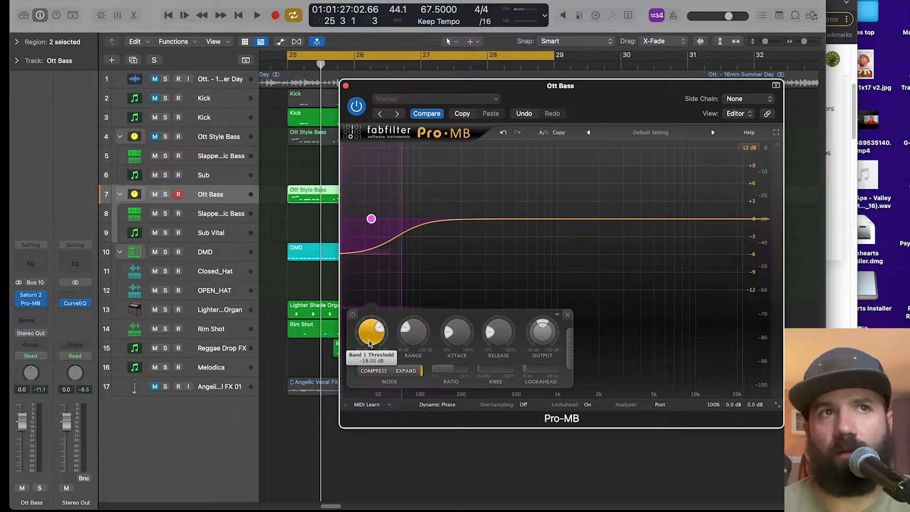
- Set the low band's side chain to Free, spanning about 240 Hz to 1.2 kHz, and nudge the band's upper crossover higher
{"action": "left_click", "coordinate": [570, 346]}
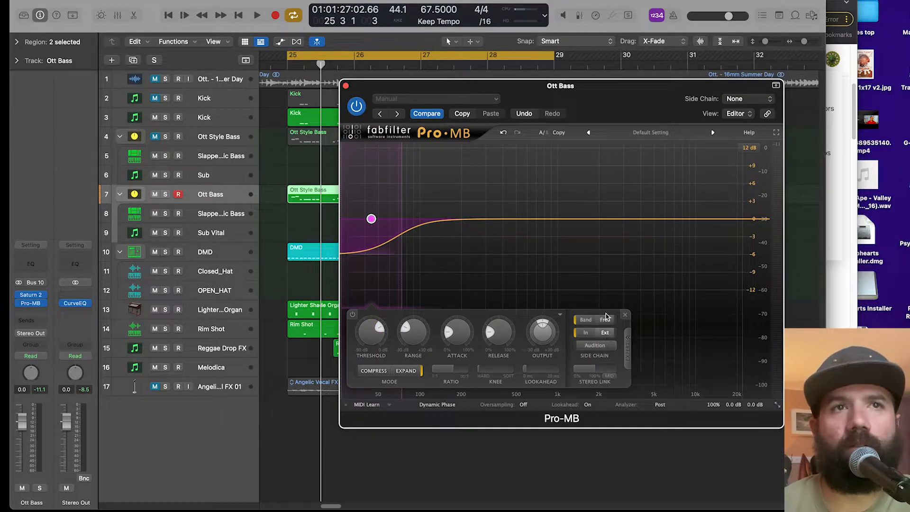
{"action": "left_click_drag", "start_coordinate": [625, 297], "coordinate": [515, 302]}
{"action": "left_click_drag", "start_coordinate": [457, 298], "coordinate": [504, 300]}
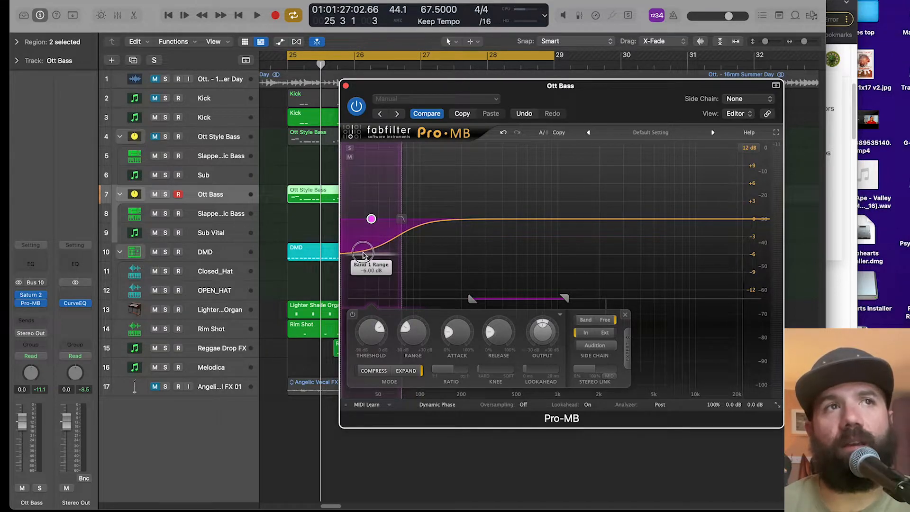
{"action": "left_click_drag", "start_coordinate": [400, 197], "coordinate": [404, 200]}
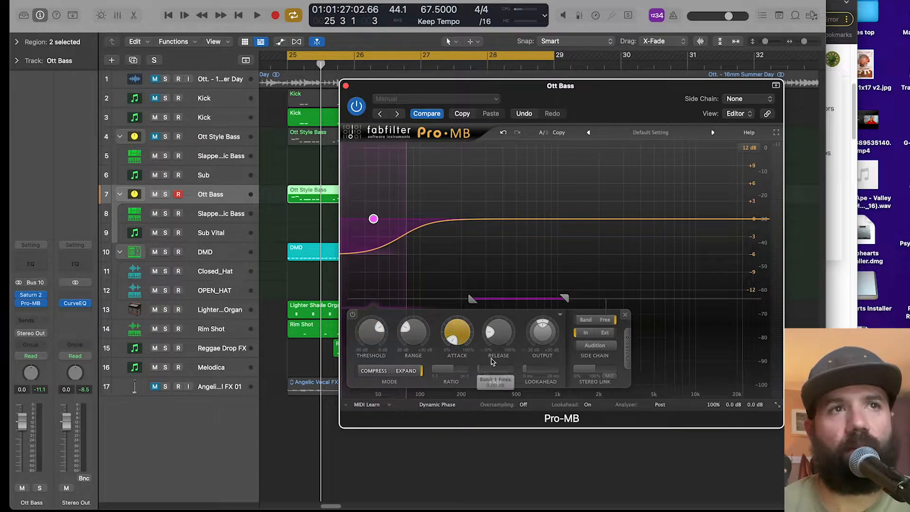
- Reduce the low band's attack and release to minimum and lower its threshold to about -21 dB during playback
{"action": "left_click_drag", "start_coordinate": [497, 338], "coordinate": [501, 379]}
{"action": "key", "text": "space"}
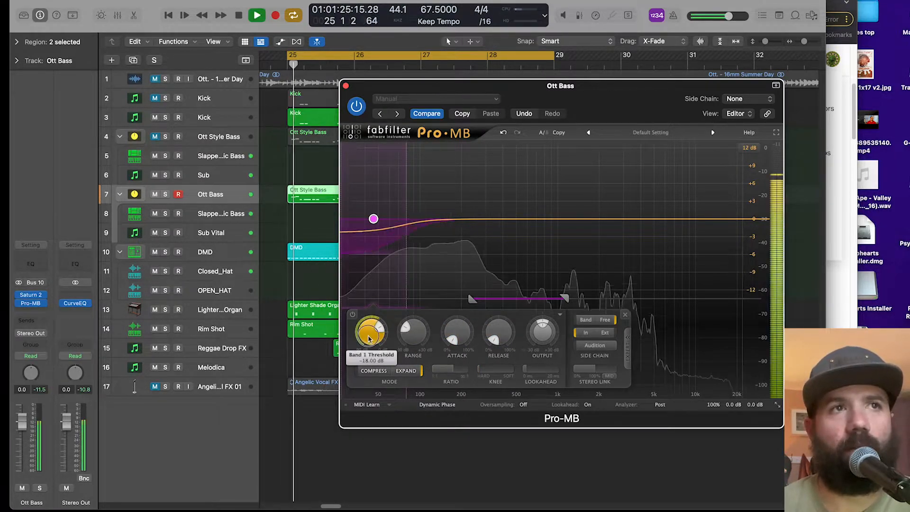
{"action": "left_click_drag", "start_coordinate": [367, 342], "coordinate": [371, 352]}
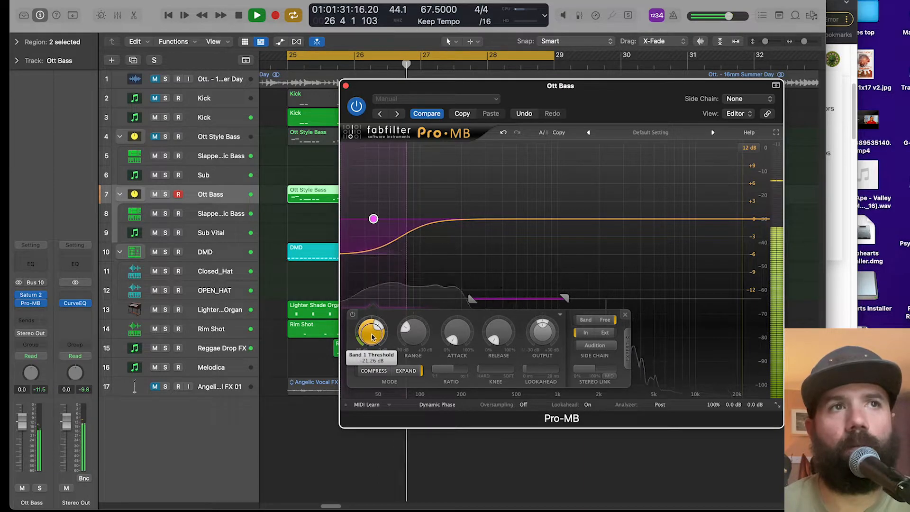
- Switch the Pro-MB display scale to 6 dB, reduce the low band's range to about -4.2 dB and fine-tune its threshold
{"action": "left_click_drag", "start_coordinate": [406, 255], "coordinate": [366, 249]}
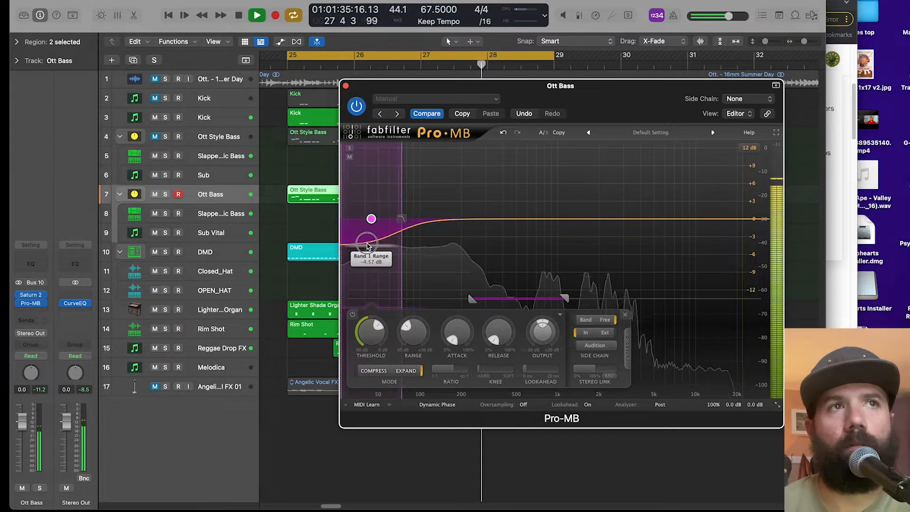
{"action": "left_click", "coordinate": [755, 148]}
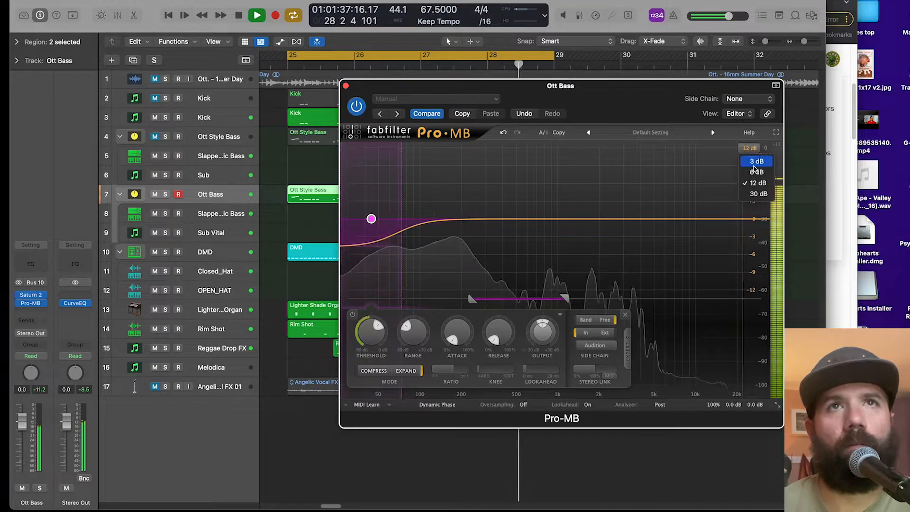
{"action": "left_click", "coordinate": [753, 172]}
{"action": "left_click_drag", "start_coordinate": [378, 279], "coordinate": [379, 271]}
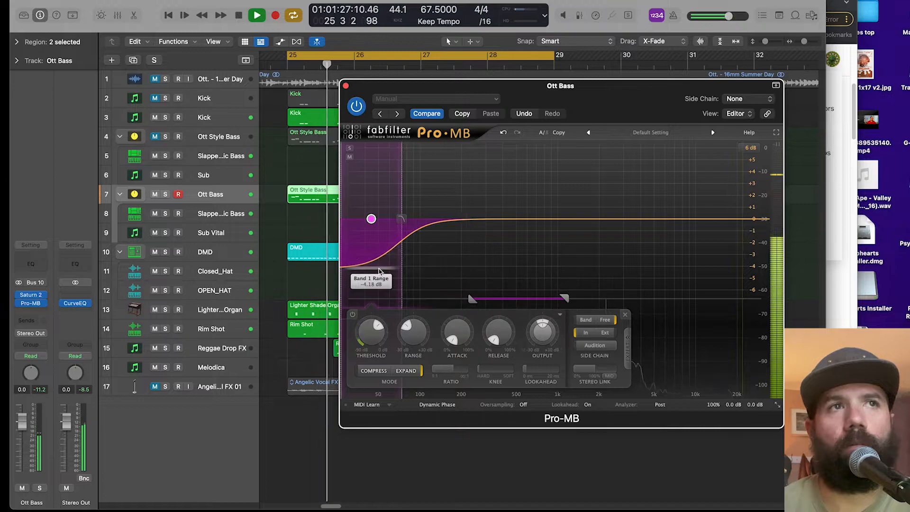
{"action": "mouse_move", "coordinate": [367, 335]}
{"action": "left_click_drag", "start_coordinate": [367, 336], "coordinate": [366, 348]}
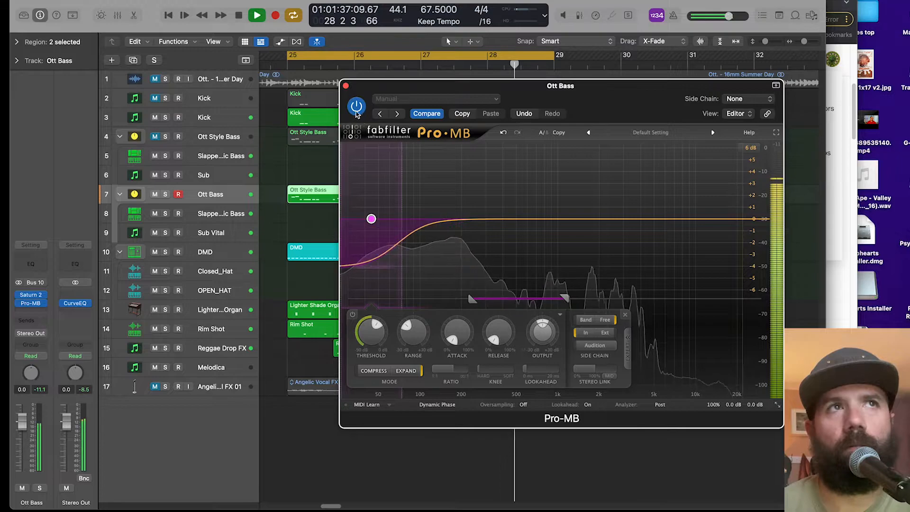
- Compare the bass with Pro-MB bypassed and active, raise the low band's upper crossover slightly and close the plug-in
{"action": "left_click", "coordinate": [356, 108]}
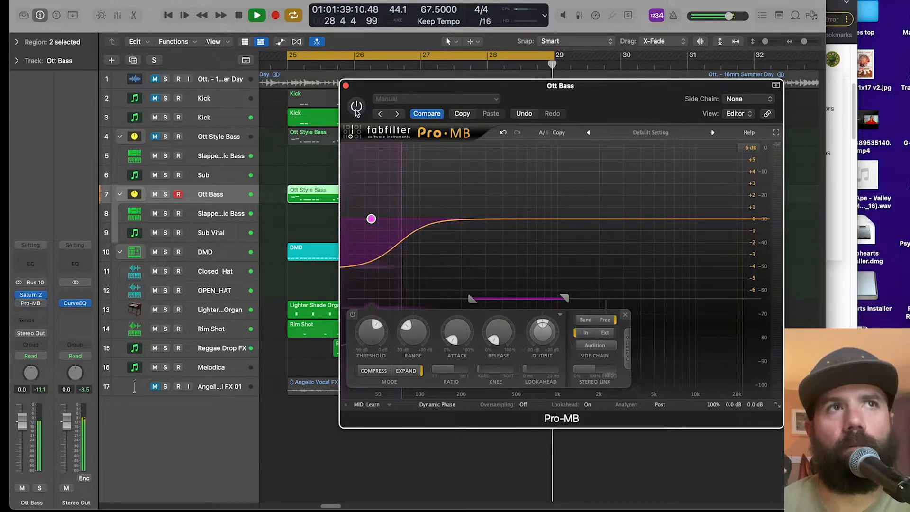
{"action": "left_click", "coordinate": [356, 108]}
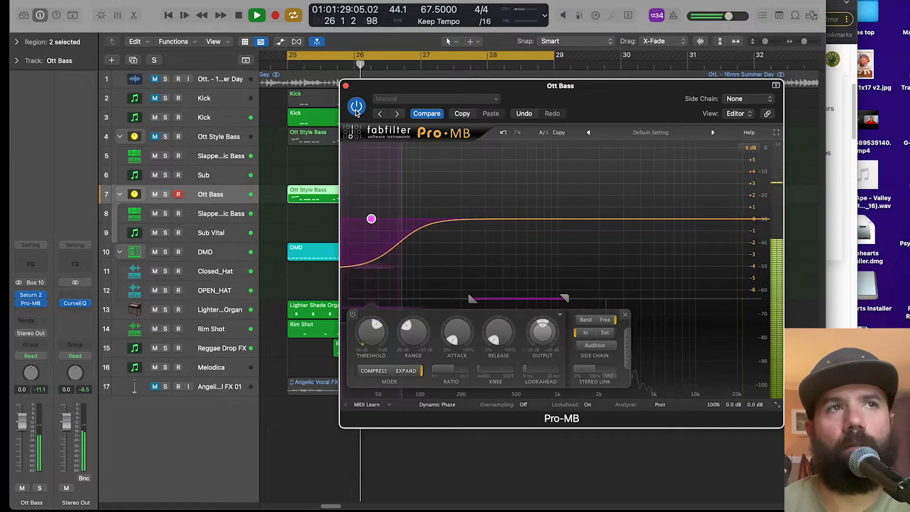
{"action": "left_click_drag", "start_coordinate": [400, 194], "coordinate": [406, 205]}
{"action": "key", "text": "space"}
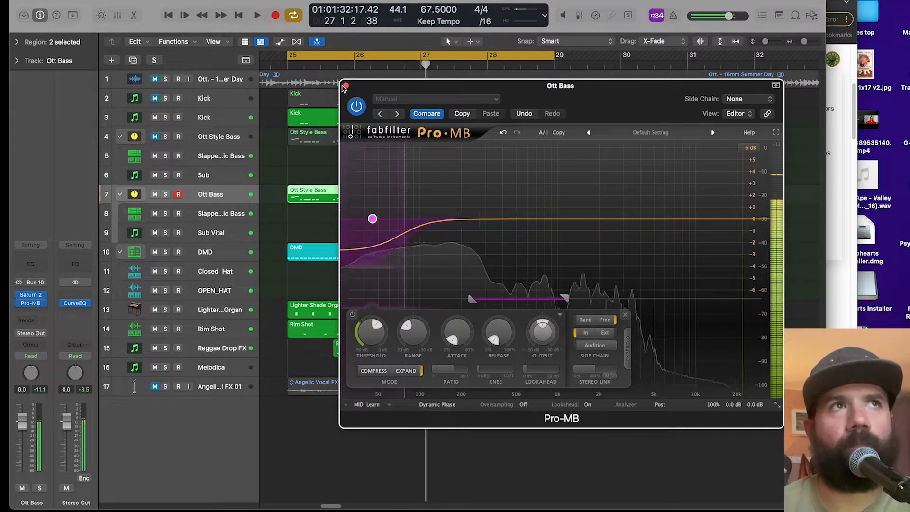
{"action": "left_click", "coordinate": [345, 86]}
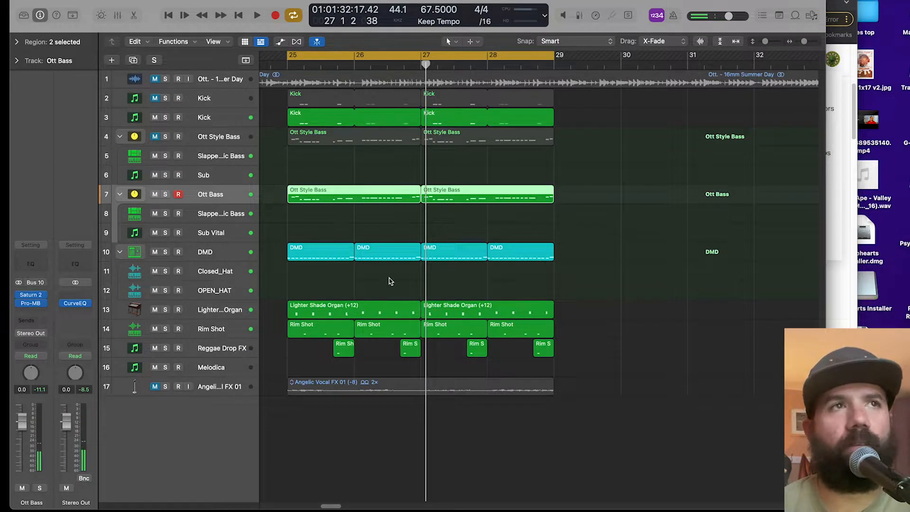
- Audition the groove, mute the Ott Bass stack and unmute the original Ott Style Bass stack to compare them in playback
{"action": "scroll", "coordinate": [386, 199], "scroll_direction": "down", "scroll_amount": 4}
{"action": "key", "text": "space"}
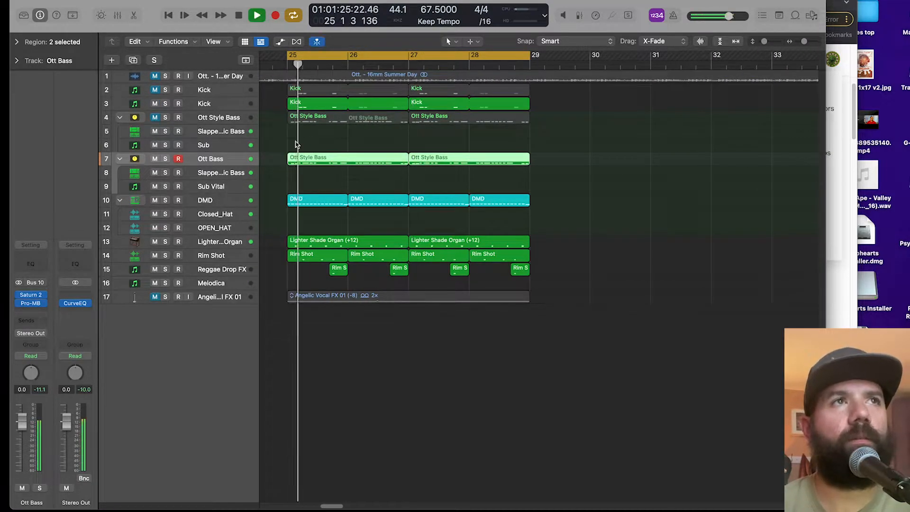
{"action": "key", "text": "space"}
{"action": "left_click", "coordinate": [155, 158]}
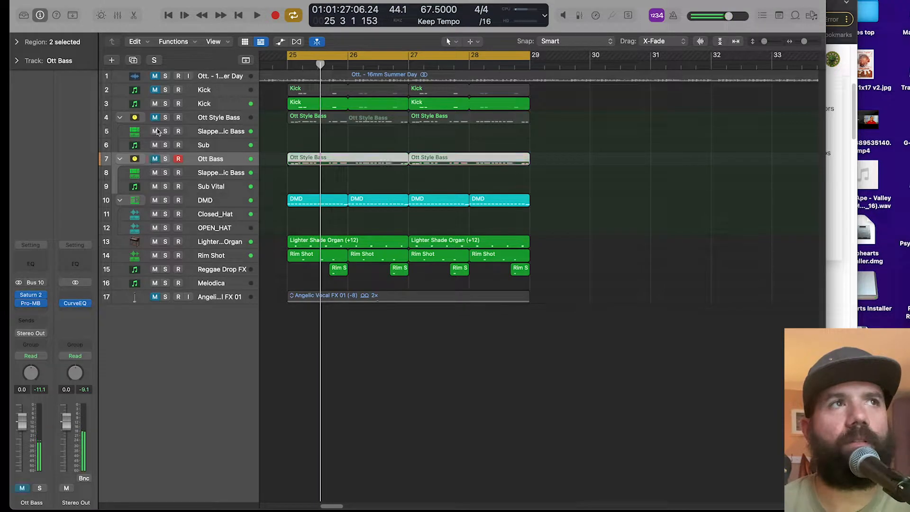
{"action": "left_click", "coordinate": [155, 117]}
{"action": "key", "text": "space"}
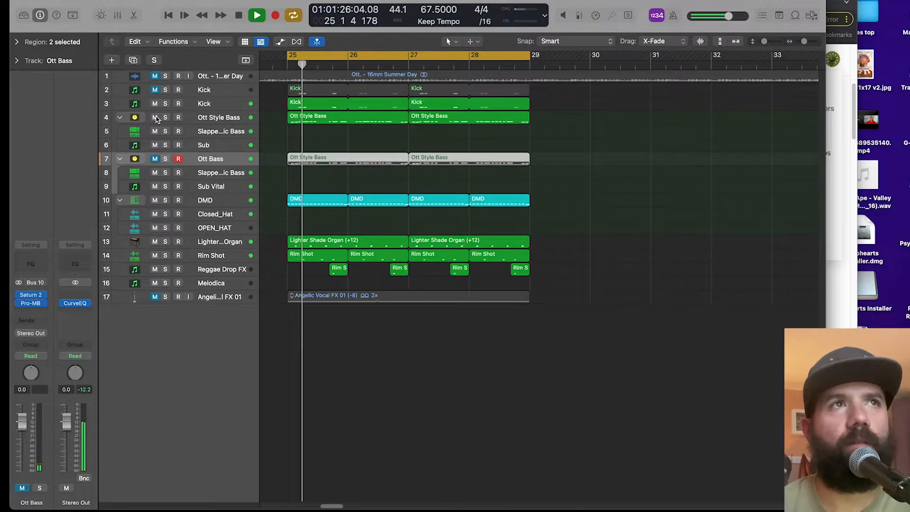
- Stop playback and delete the duplicate Ott Bass stack together with its regions
{"action": "key", "text": "space"}
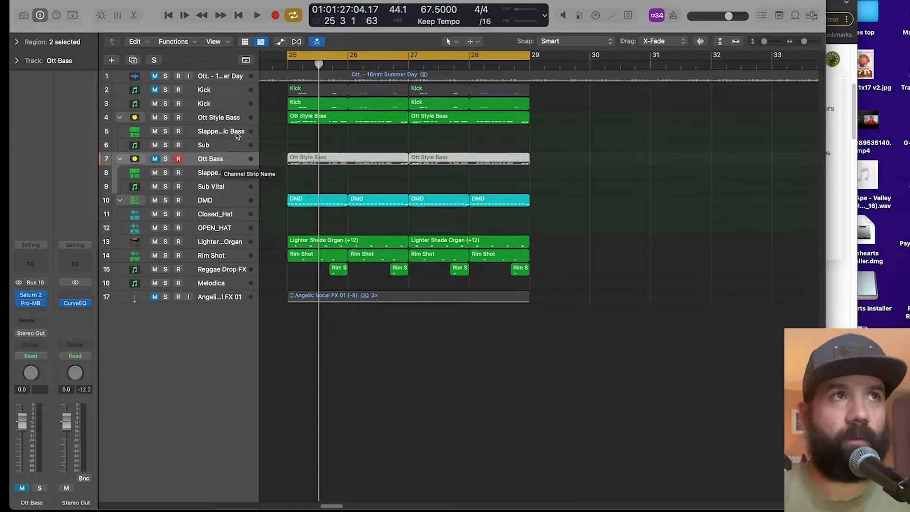
{"action": "key", "text": "Delete"}
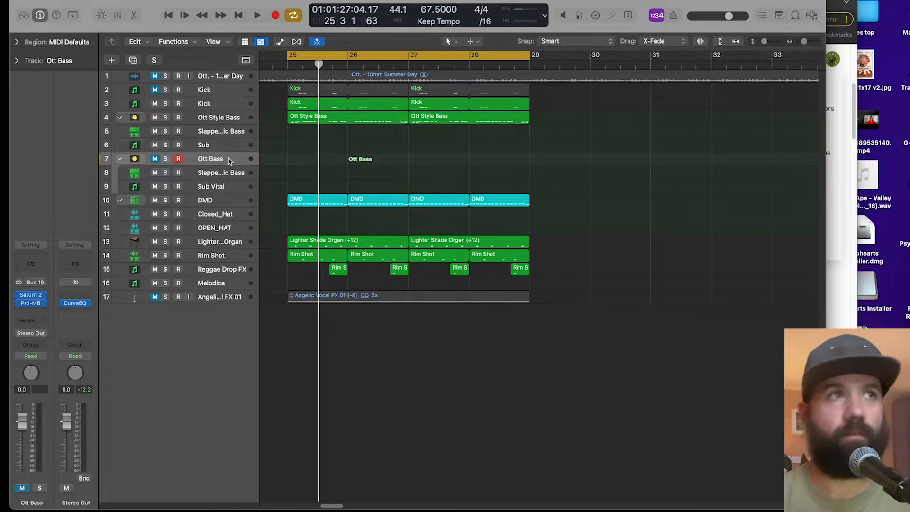
{"action": "key", "text": "super+BackSpace"}
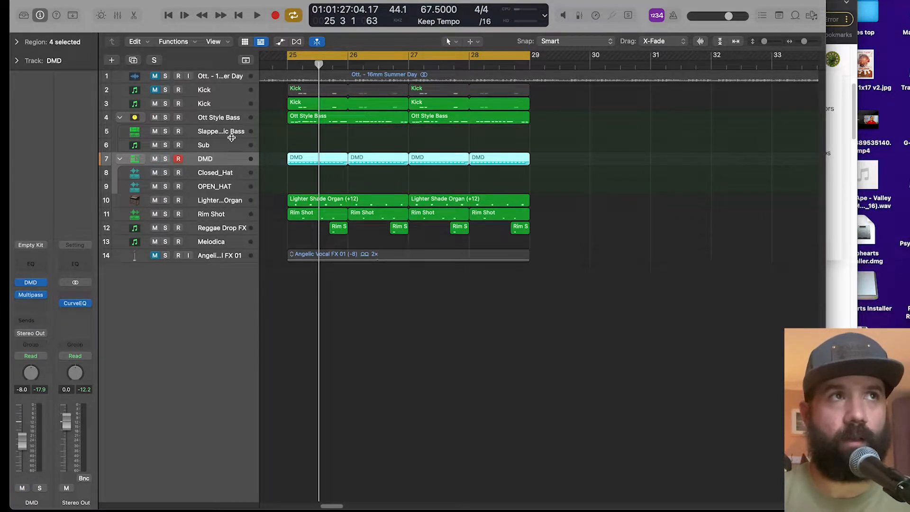
- Review the channel strips of the Ott Style Bass stack, its layers and the unmuted Kick
{"action": "left_click", "coordinate": [230, 120]}
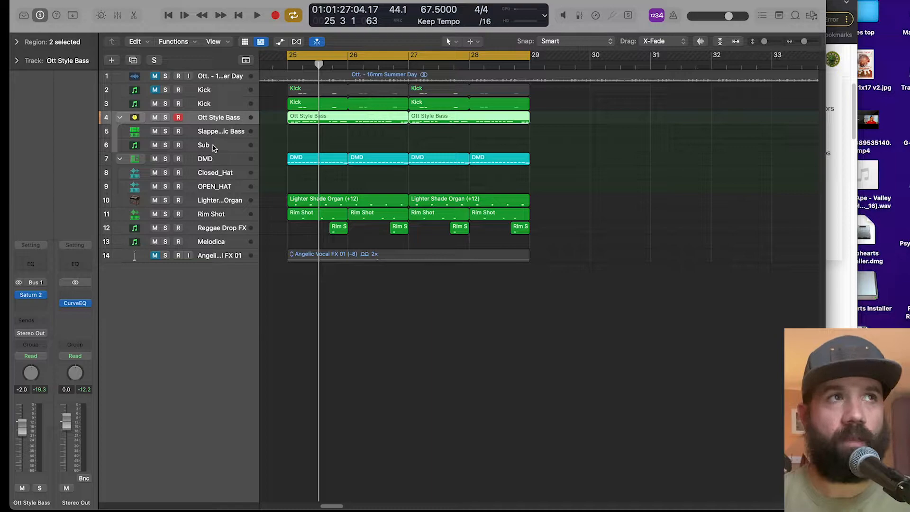
{"action": "left_click", "coordinate": [213, 134]}
{"action": "left_click", "coordinate": [218, 147]}
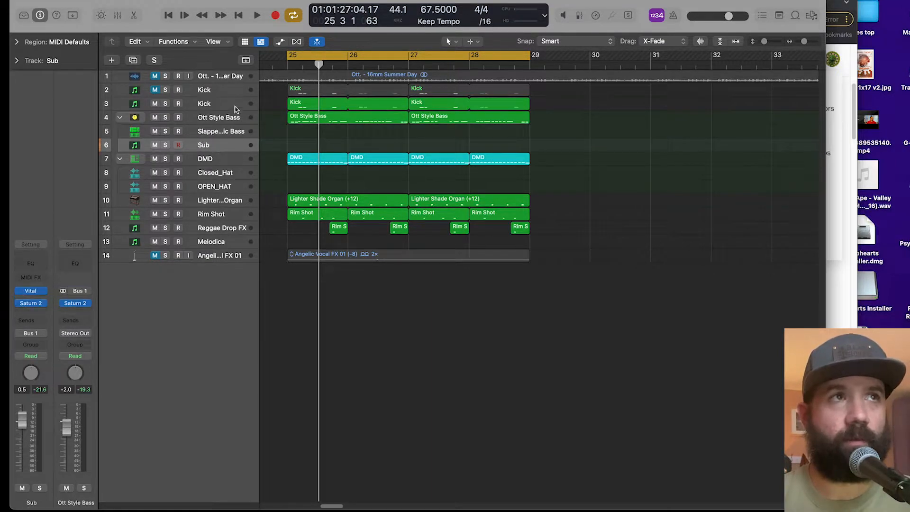
{"action": "left_click", "coordinate": [231, 105]}
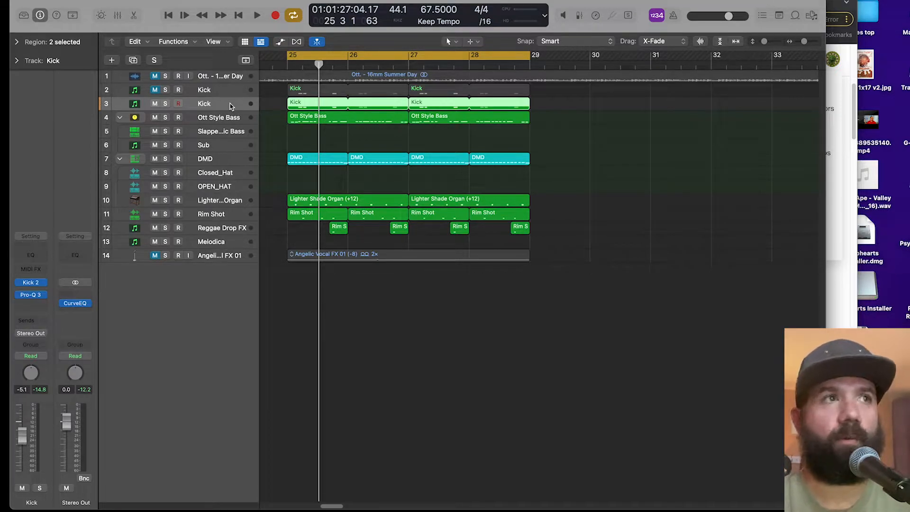
- Select the Lighter Shade Organ track, enlarge the track rows and audition it within the groove
{"action": "left_click", "coordinate": [226, 203]}
{"action": "key", "text": "super+Down"}
{"action": "key", "text": "super+Down"}
{"action": "key", "text": "super+Down"}
{"action": "key", "text": "super+Down"}
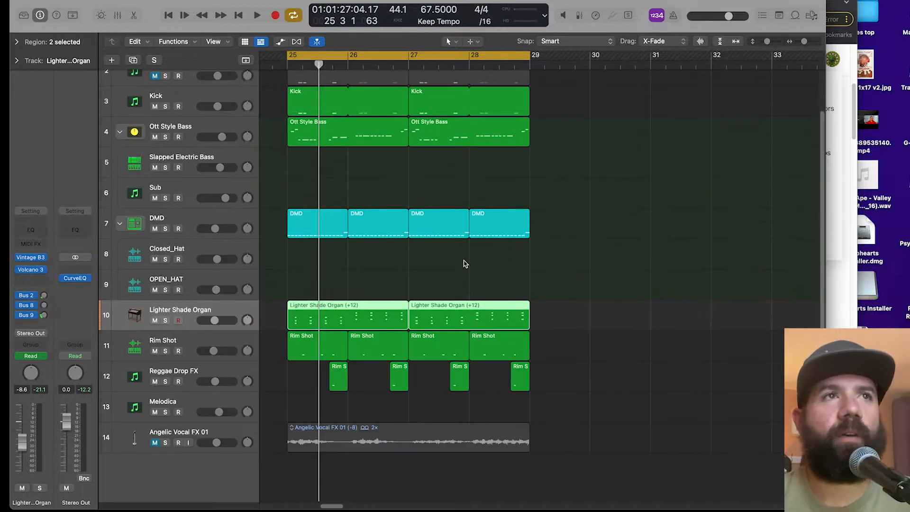
{"action": "key", "text": "super+Up"}
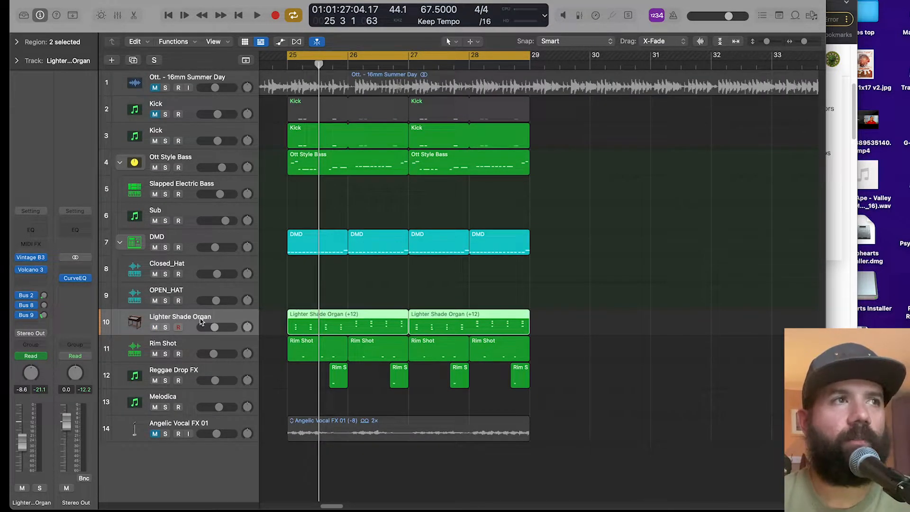
{"action": "key", "text": "space"}
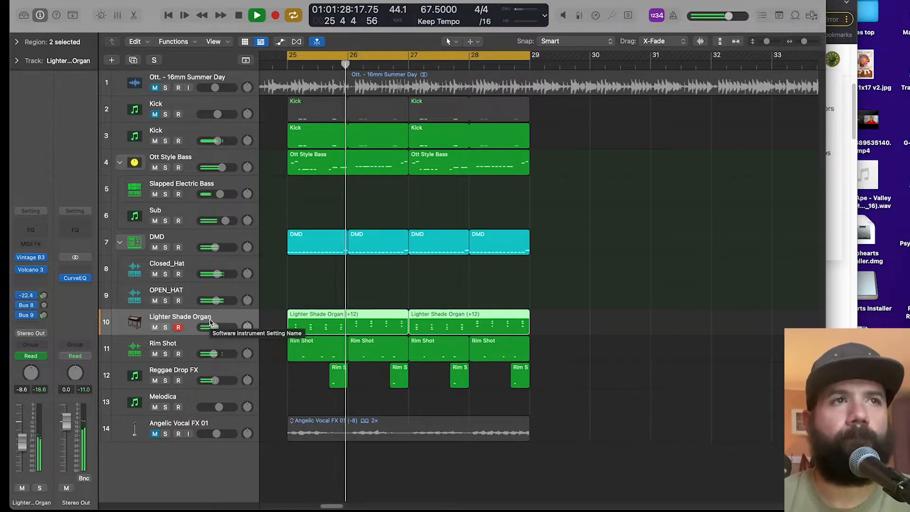
{"action": "key", "text": "space"}
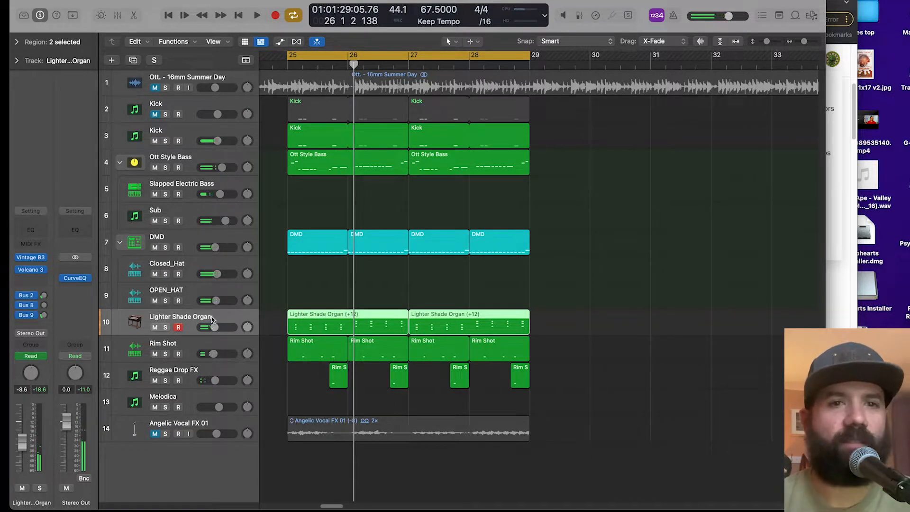
- Open the organ track's Vintage B3 instrument to examine its preset and settings, and close it
{"action": "key", "text": "super+Down"}
{"action": "key", "text": "super+Right"}
{"action": "scroll", "coordinate": [323, 349], "scroll_direction": "left", "scroll_amount": 5}
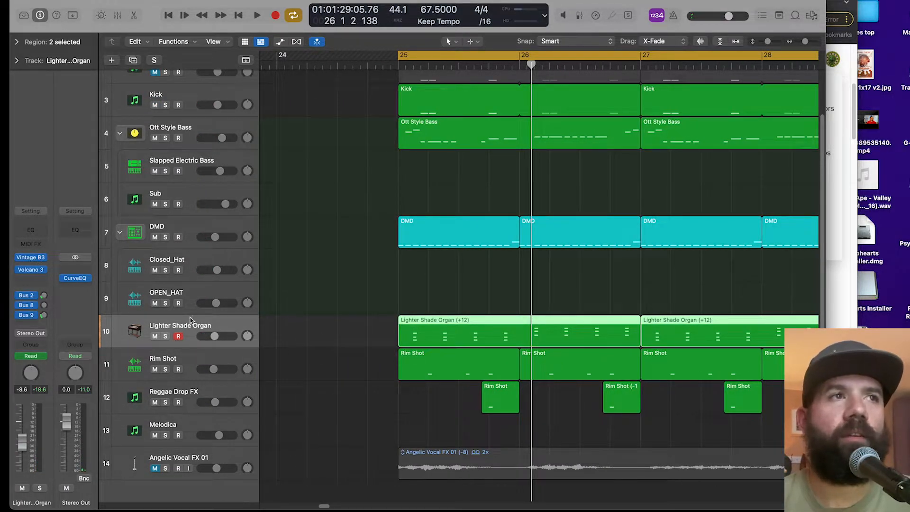
{"action": "key", "text": "super+Up"}
{"action": "scroll", "coordinate": [462, 370], "scroll_direction": "down", "scroll_amount": 2}
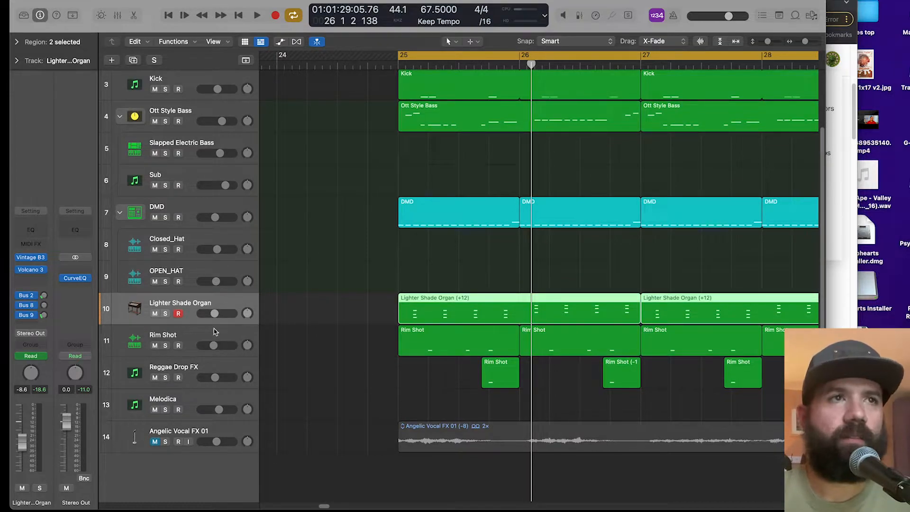
{"action": "left_click", "coordinate": [32, 260]}
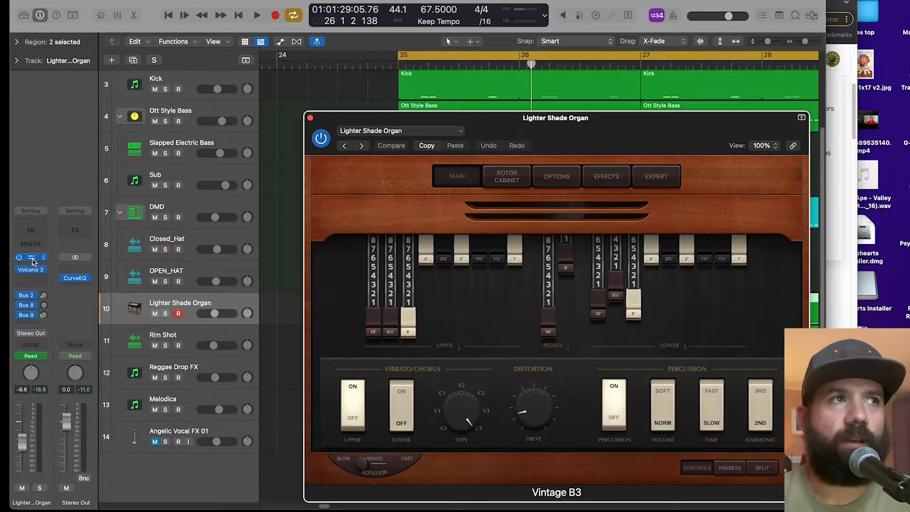
{"action": "left_click_drag", "start_coordinate": [545, 134], "coordinate": [549, 52]}
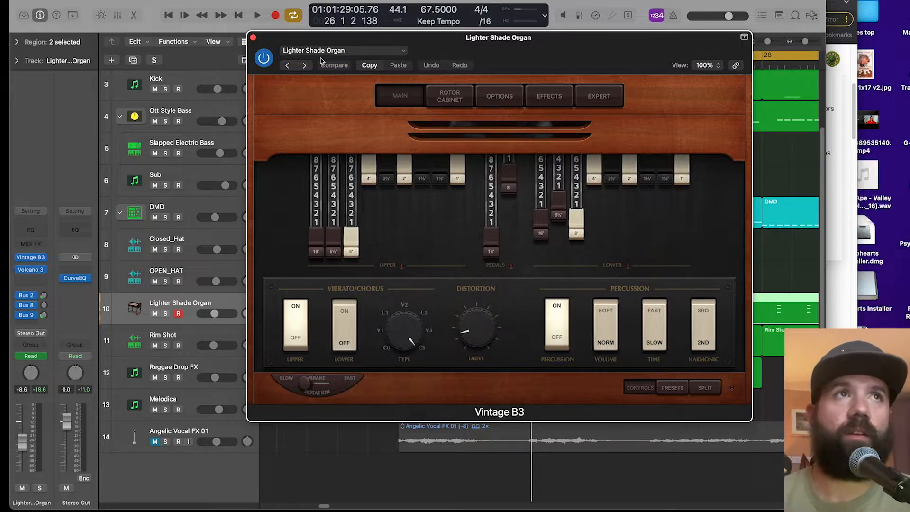
{"action": "left_click", "coordinate": [401, 50]}
{"action": "left_click", "coordinate": [401, 47]}
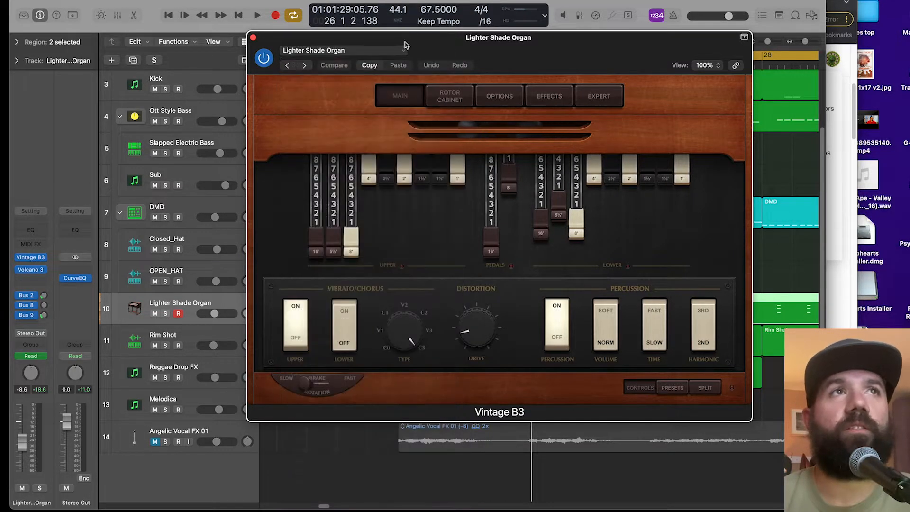
{"action": "left_click", "coordinate": [254, 38]}
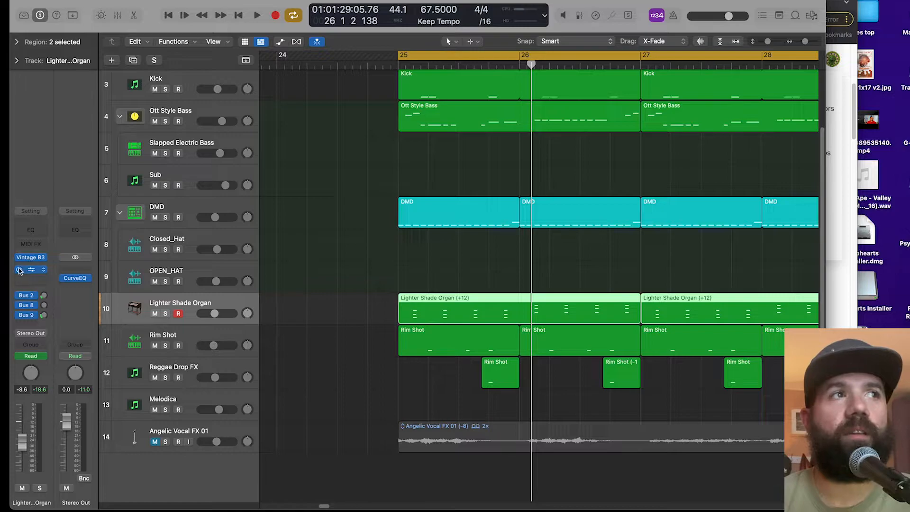
- Solo the Lighter Shade Organ and bypass its existing Volcano 3 and all three bus sends while auditioning it
{"action": "key", "text": "space"}
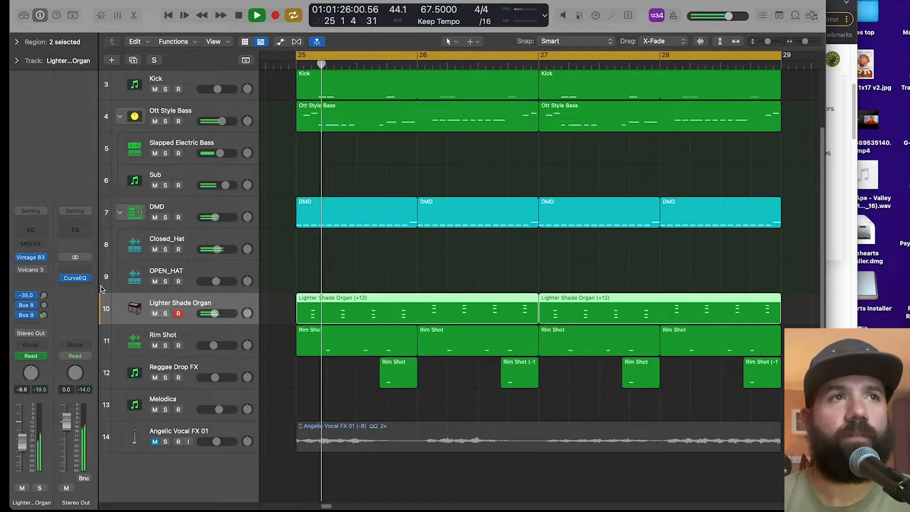
{"action": "left_click", "coordinate": [165, 313]}
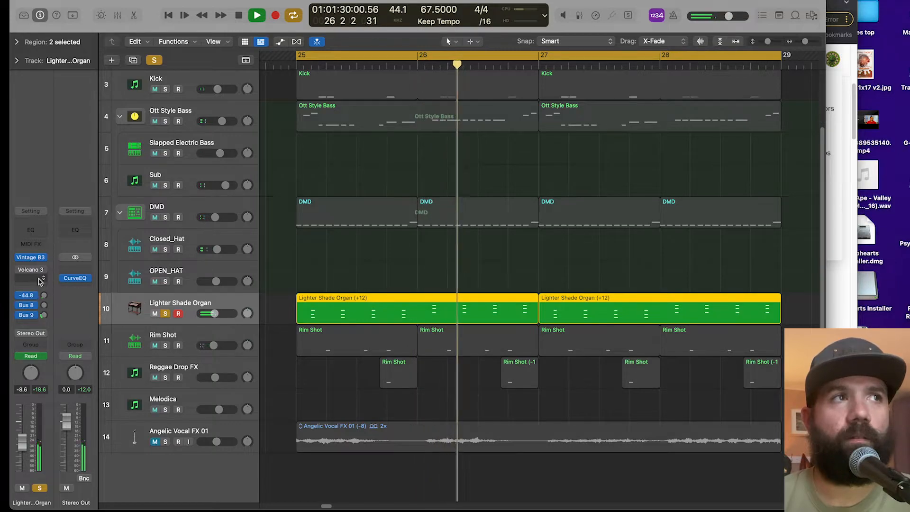
{"action": "key", "text": "space"}
{"action": "left_click", "coordinate": [20, 315]}
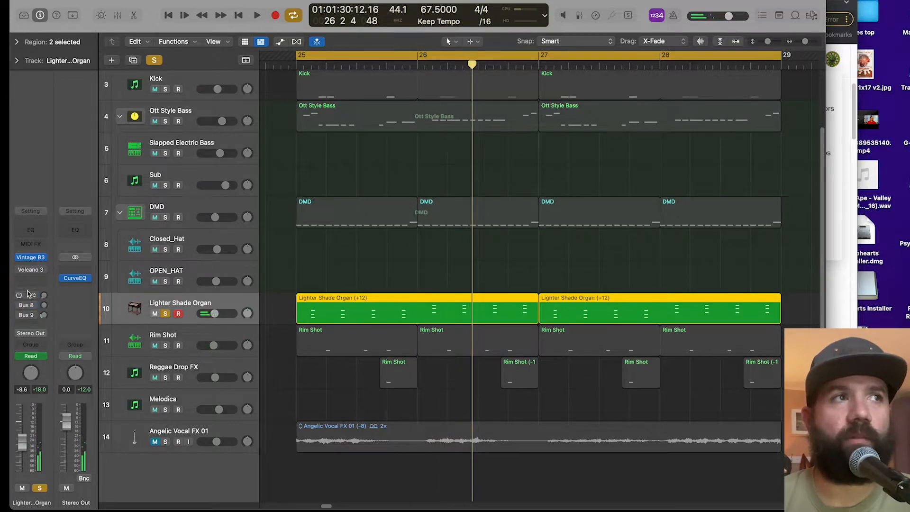
{"action": "key", "text": "space"}
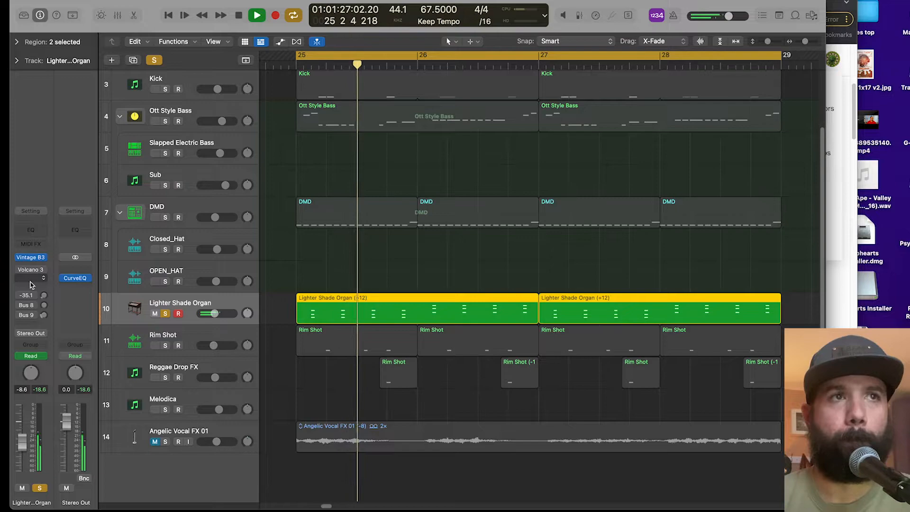
{"action": "key", "text": "space"}
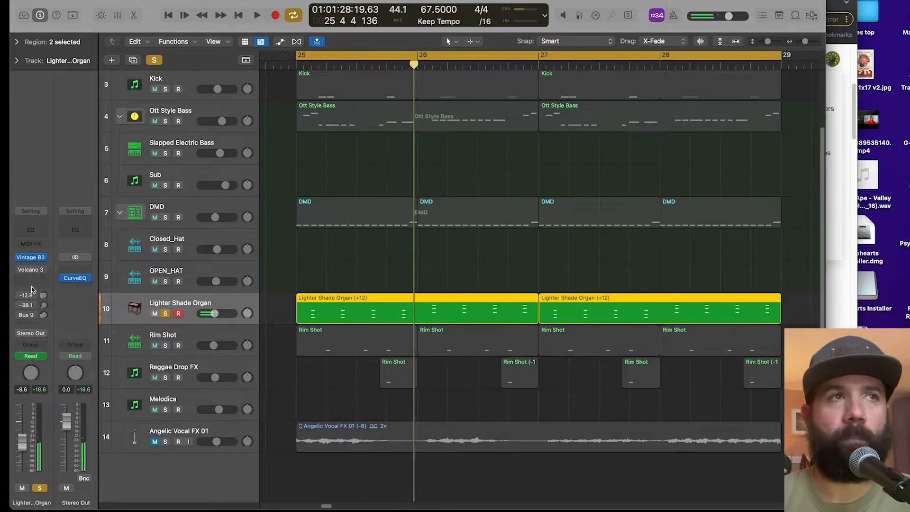
- Insert a second FabFilter Volcano 3 on the organ after the bypassed one and audition its default setting
{"action": "left_click", "coordinate": [23, 280]}
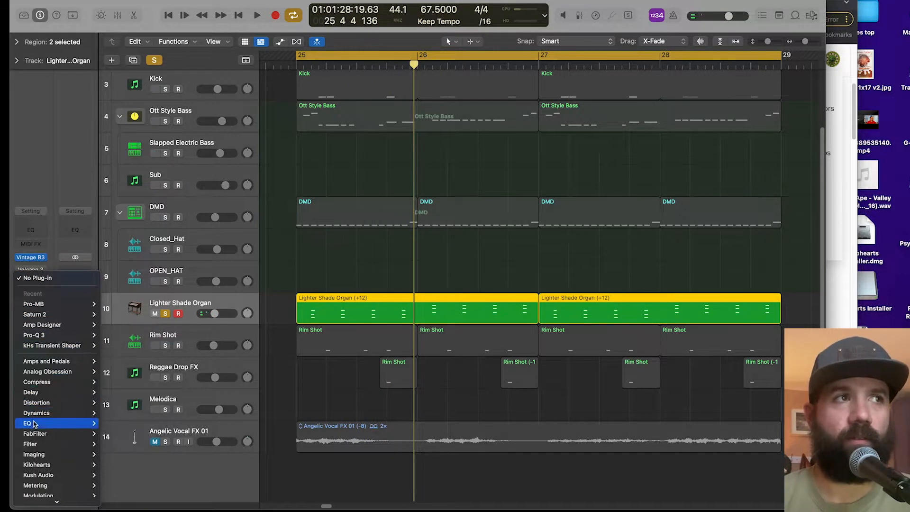
{"action": "mouse_move", "coordinate": [32, 431]}
{"action": "mouse_move", "coordinate": [116, 499]}
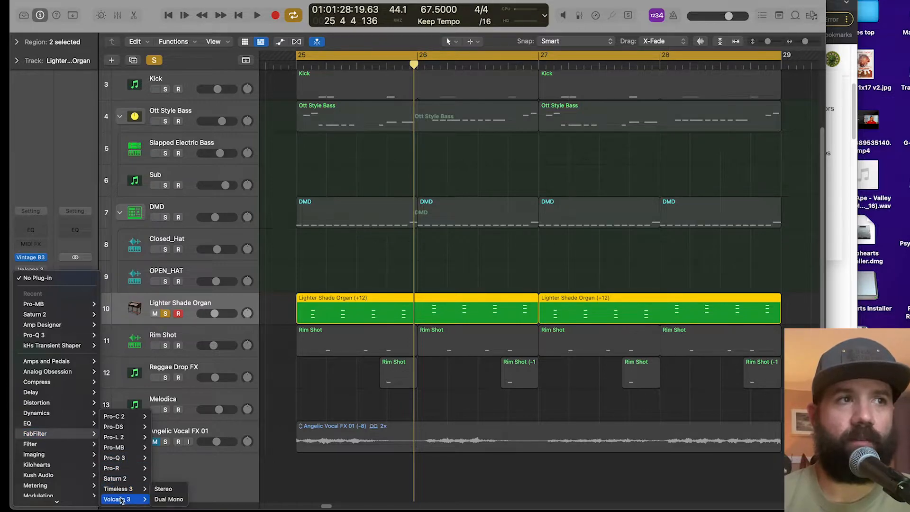
{"action": "key", "text": "space"}
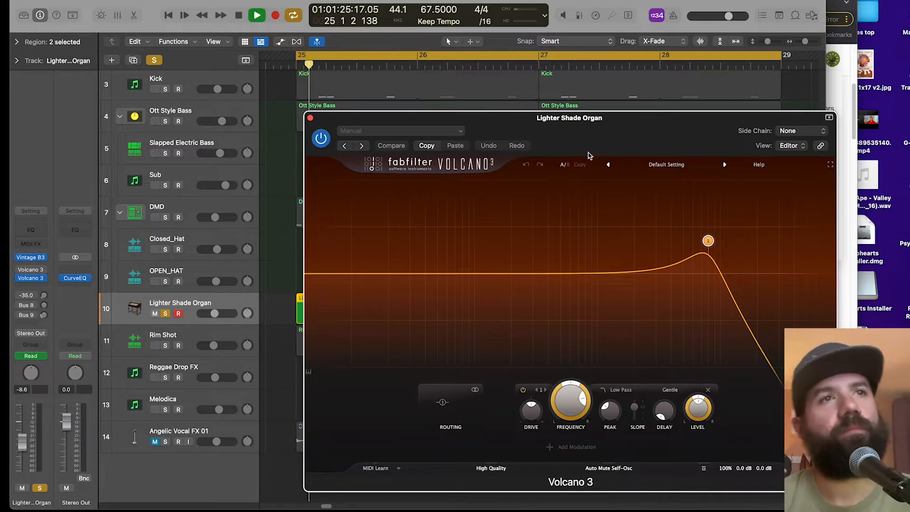
{"action": "left_click_drag", "start_coordinate": [622, 149], "coordinate": [554, 74]}
{"action": "key", "text": "space"}
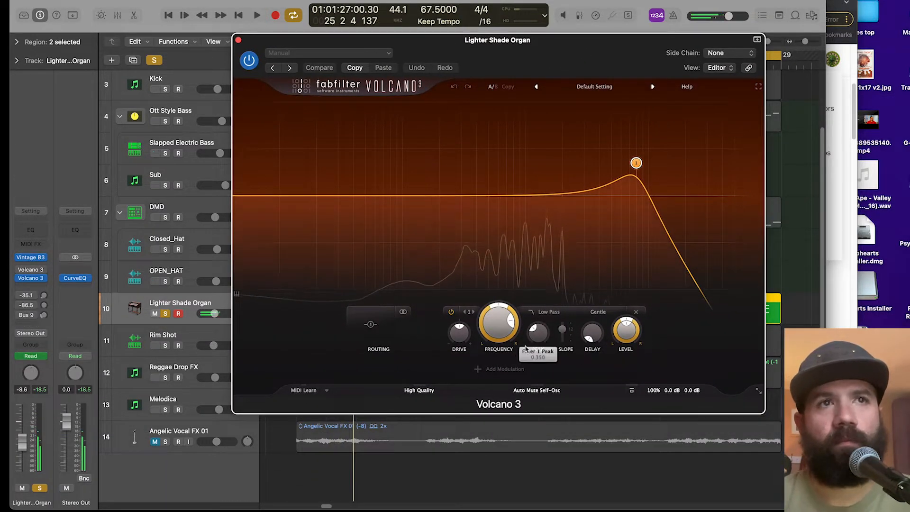
- Add an envelope follower in Volcano 3 and assign it to modulate the Filter 1 frequency
{"action": "left_click", "coordinate": [505, 370]}
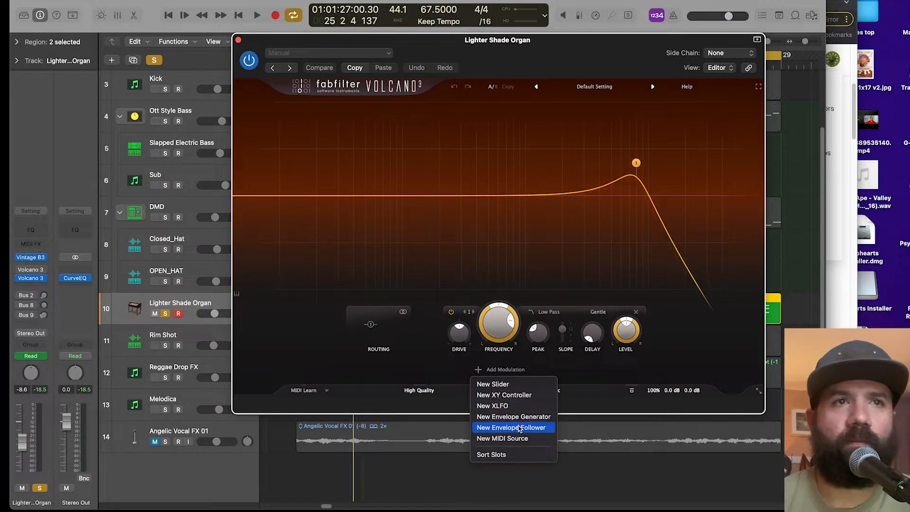
{"action": "left_click", "coordinate": [520, 428]}
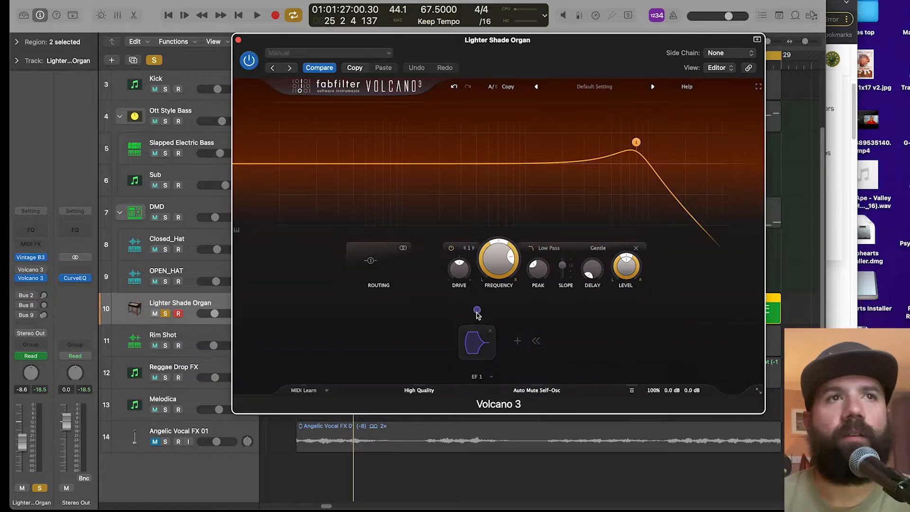
{"action": "left_click_drag", "start_coordinate": [476, 311], "coordinate": [500, 262]}
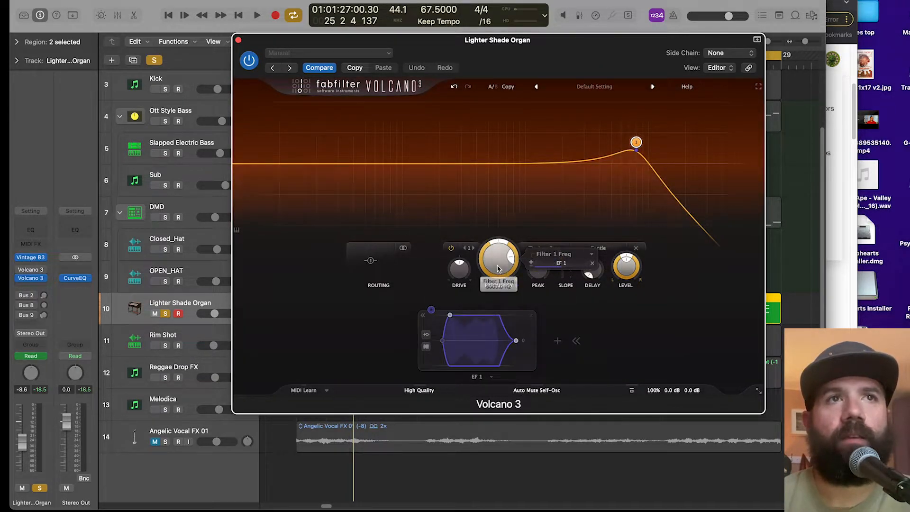
- Lower the low-pass filter's frequency to about 2423 Hz with a peak of about 0.57, auditioning the organ
{"action": "mouse_move", "coordinate": [636, 137]}
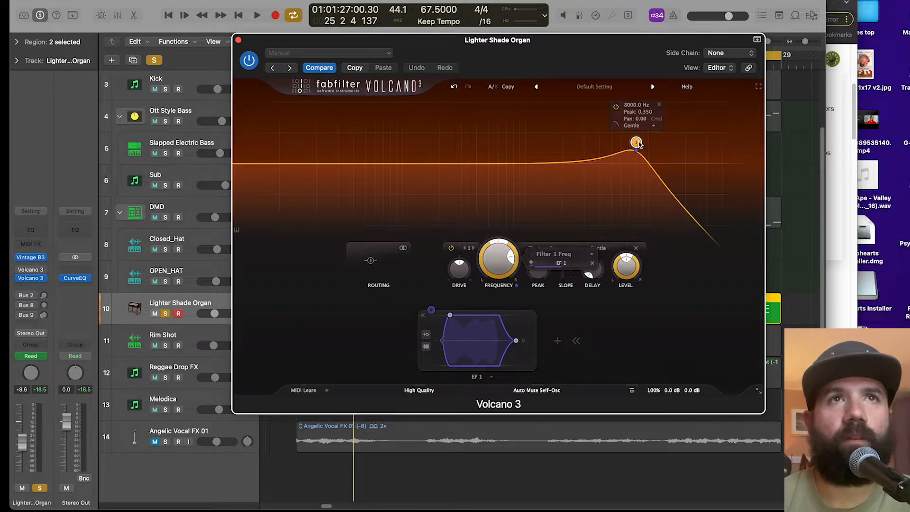
{"action": "left_click_drag", "start_coordinate": [638, 144], "coordinate": [628, 127]}
{"action": "key", "text": "space"}
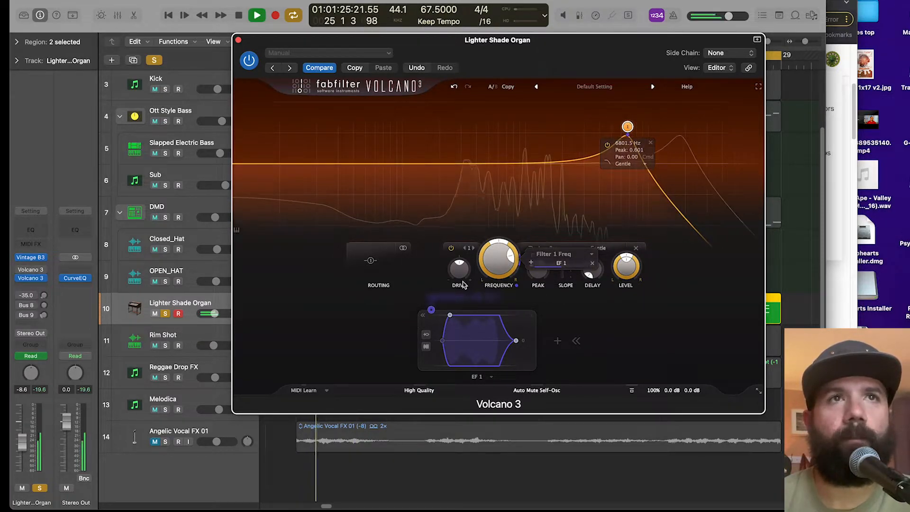
{"action": "key", "text": "space"}
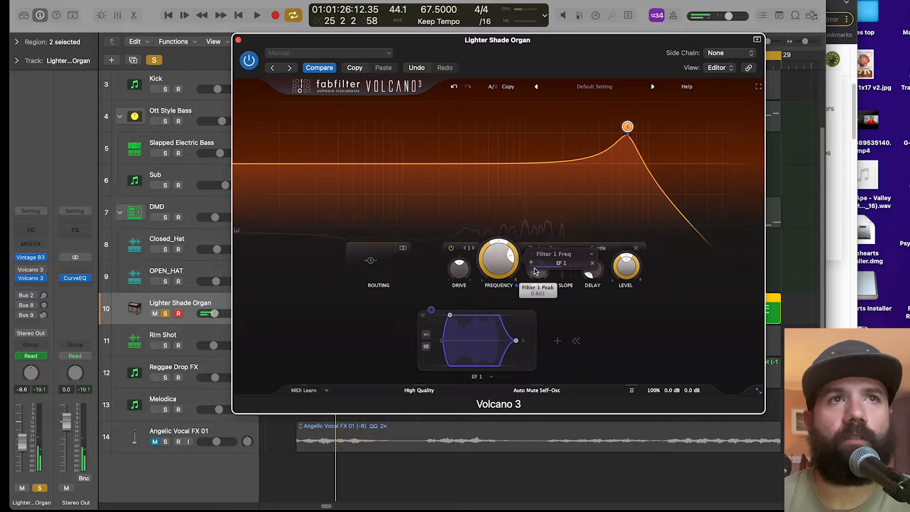
{"action": "key", "text": "space"}
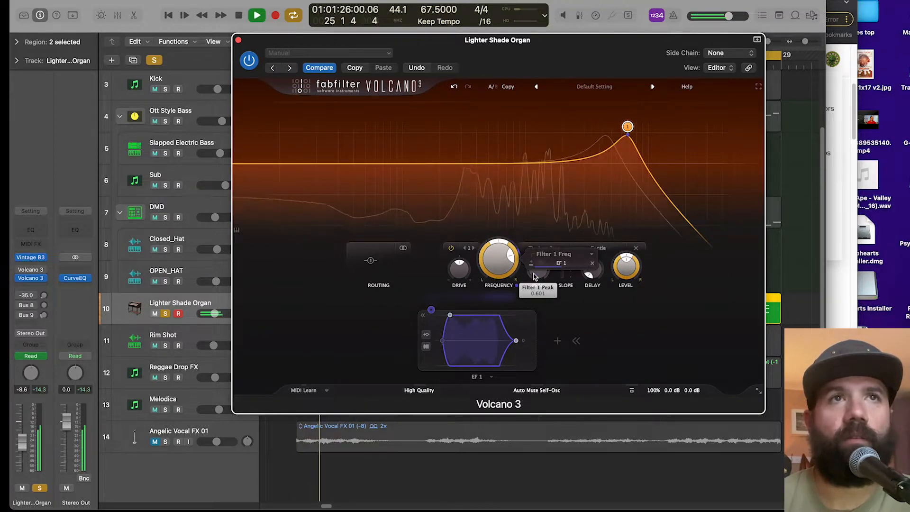
{"action": "key", "text": "space"}
{"action": "left_click_drag", "start_coordinate": [628, 126], "coordinate": [573, 127]}
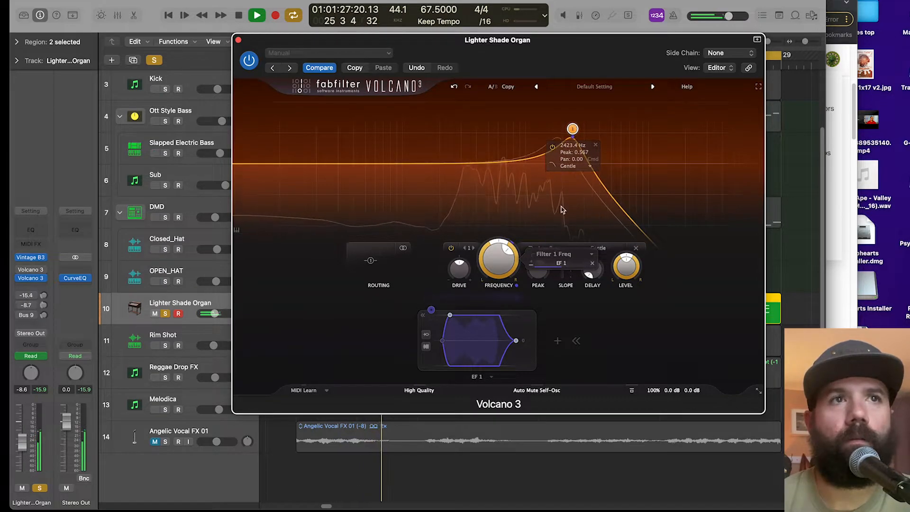
- Switch the envelope follower to Transient mode and play the soloed organ
{"action": "key", "text": "space"}
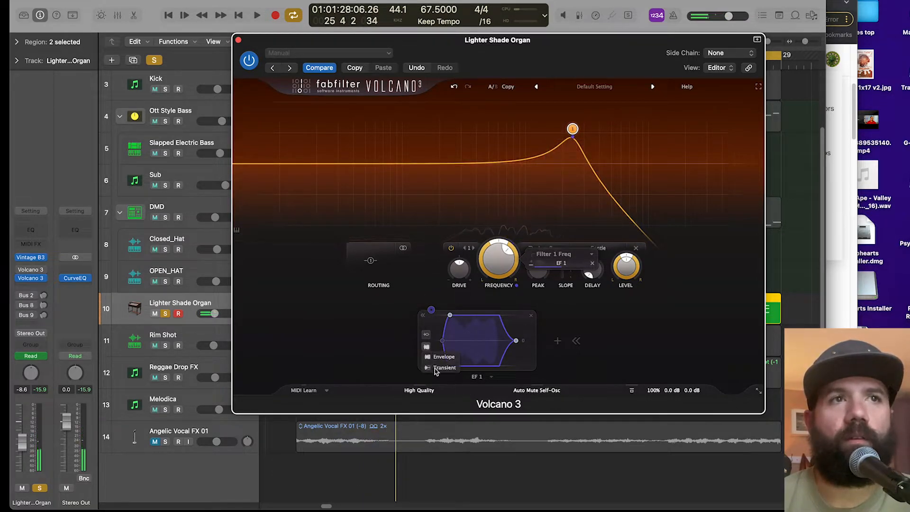
{"action": "left_click", "coordinate": [435, 368]}
{"action": "key", "text": "space"}
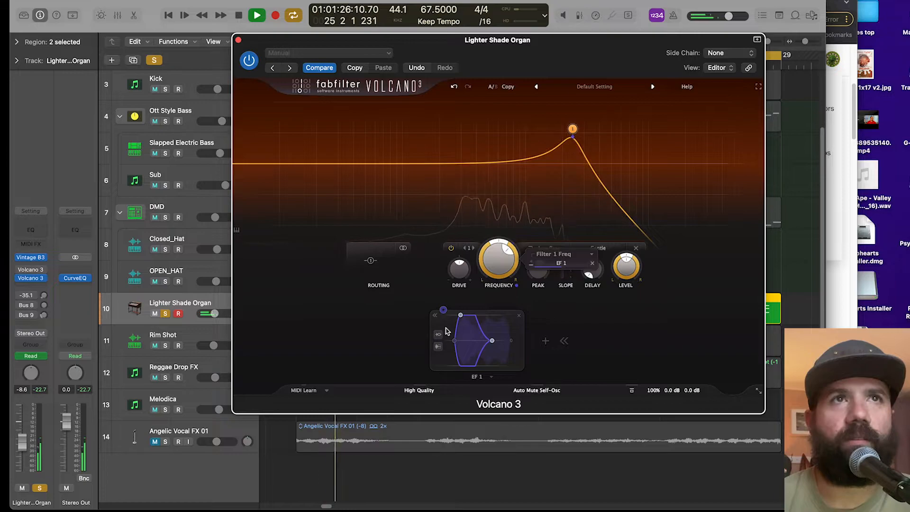
- Set the organ's low-pass filter to about 2481 Hz with a 0.533 peak and add a Gentle high-pass filter at about 153 Hz
{"action": "mouse_move", "coordinate": [574, 129]}
{"action": "left_mouse_down"}
{"action": "mouse_move", "coordinate": [585, 131]}
{"action": "mouse_move", "coordinate": [575, 135]}
{"action": "left_mouse_up"}
{"action": "double_click", "coordinate": [250, 164]}
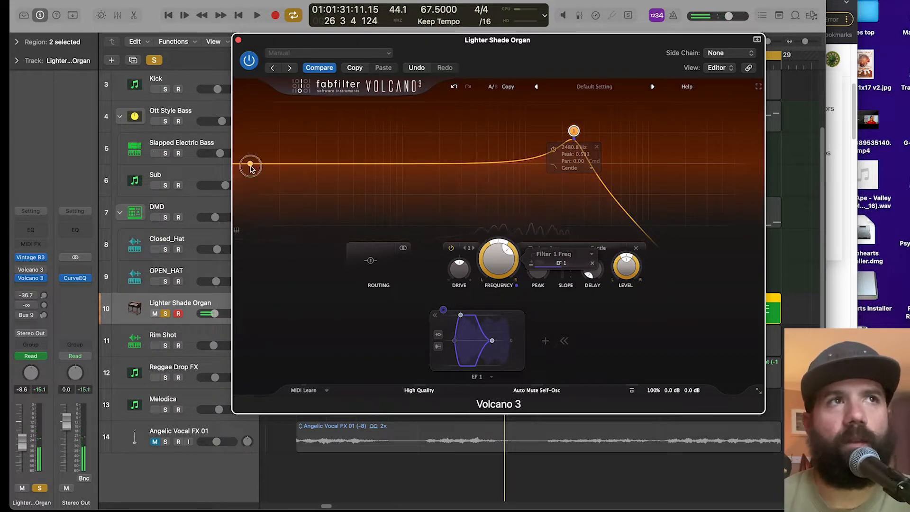
{"action": "left_click_drag", "start_coordinate": [250, 165], "coordinate": [425, 166]}
{"action": "key", "text": "space"}
{"action": "key", "text": "space"}
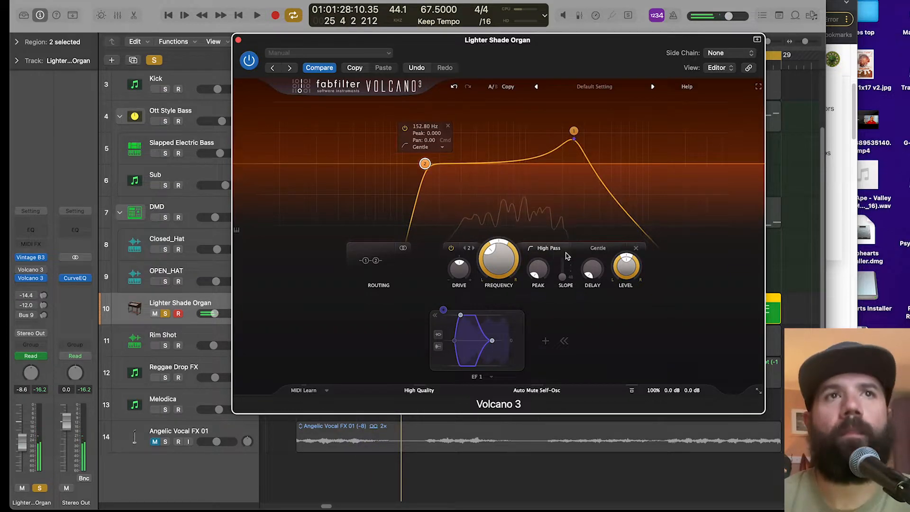
{"action": "left_click", "coordinate": [598, 248]}
{"action": "left_click", "coordinate": [603, 341]}
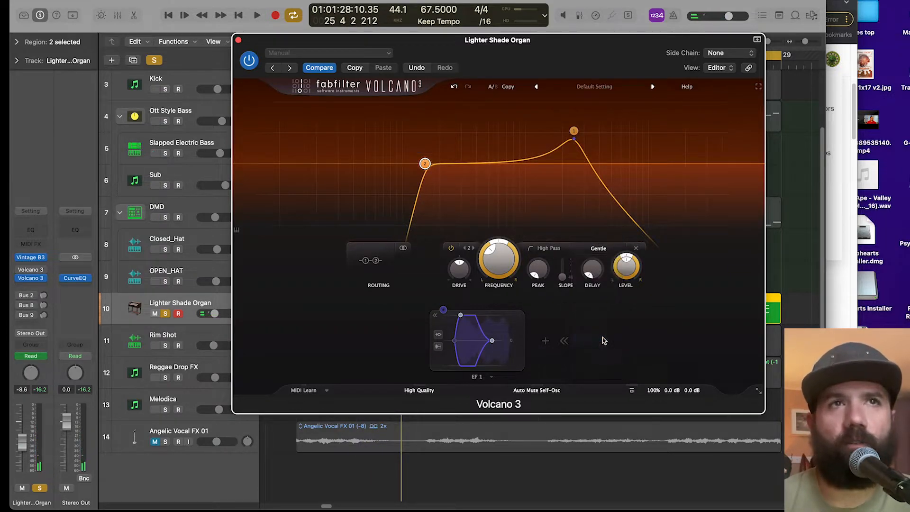
- Try the low-pass filter at about 3019 Hz, auditioning its Smooth, Classic and Clean styles before returning to Gentle
{"action": "key", "text": "space"}
{"action": "left_click_drag", "start_coordinate": [573, 131], "coordinate": [585, 128]}
{"action": "left_click", "coordinate": [600, 249]}
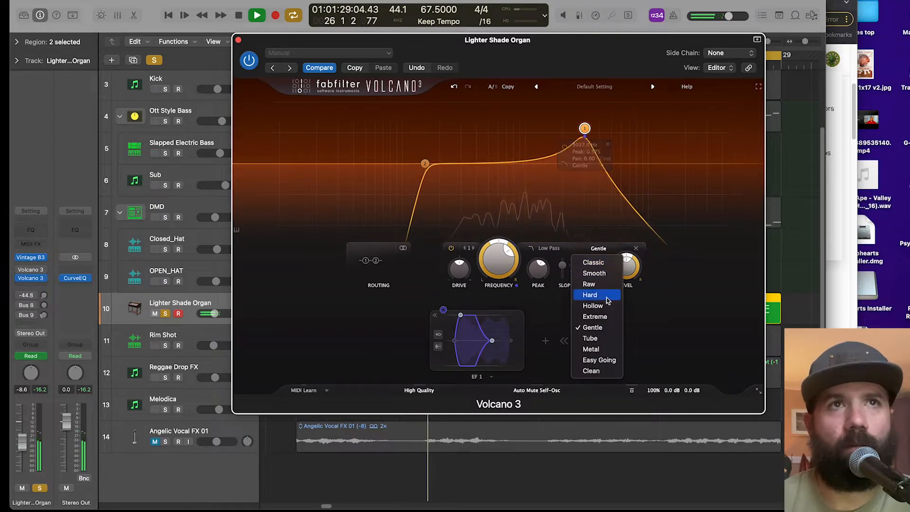
{"action": "left_click", "coordinate": [606, 273]}
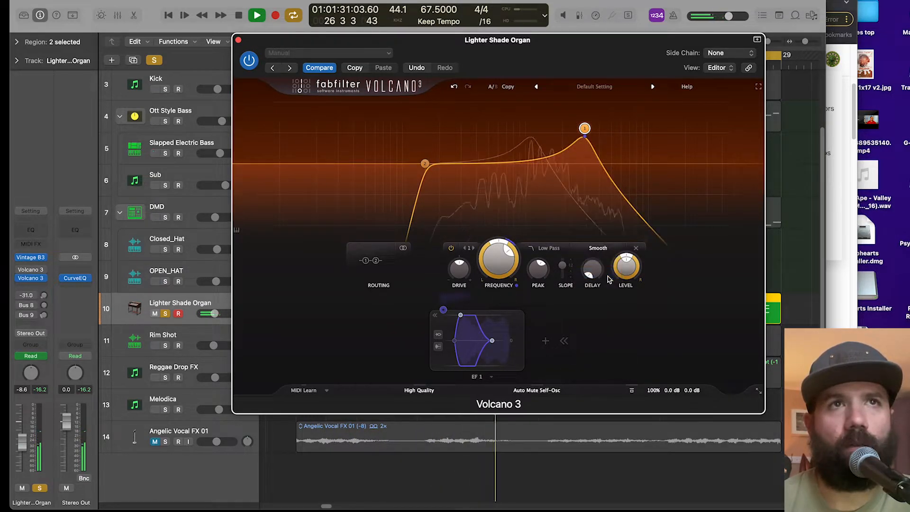
{"action": "left_click", "coordinate": [609, 250]}
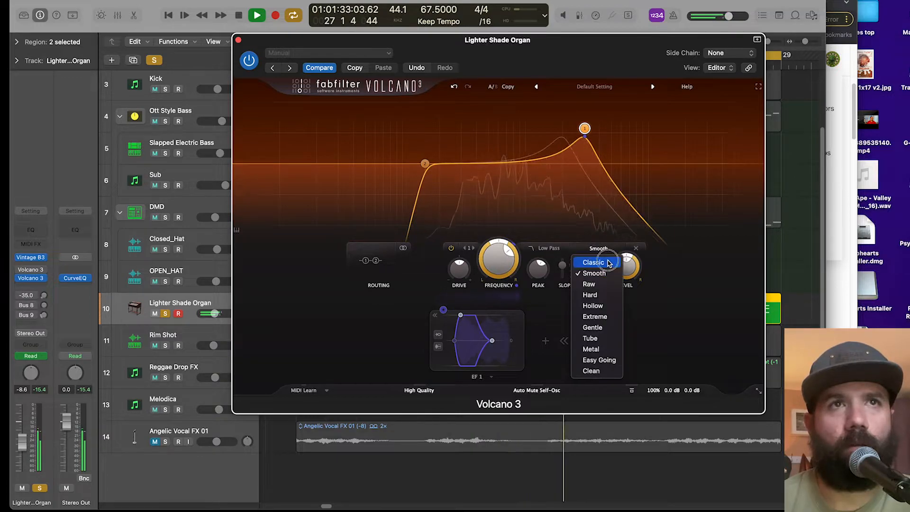
{"action": "left_click", "coordinate": [609, 260]}
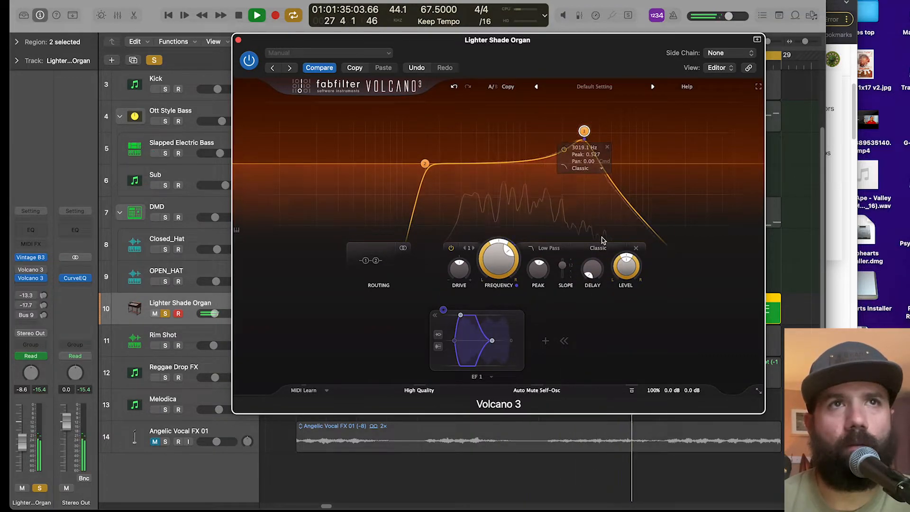
{"action": "left_click", "coordinate": [599, 248]}
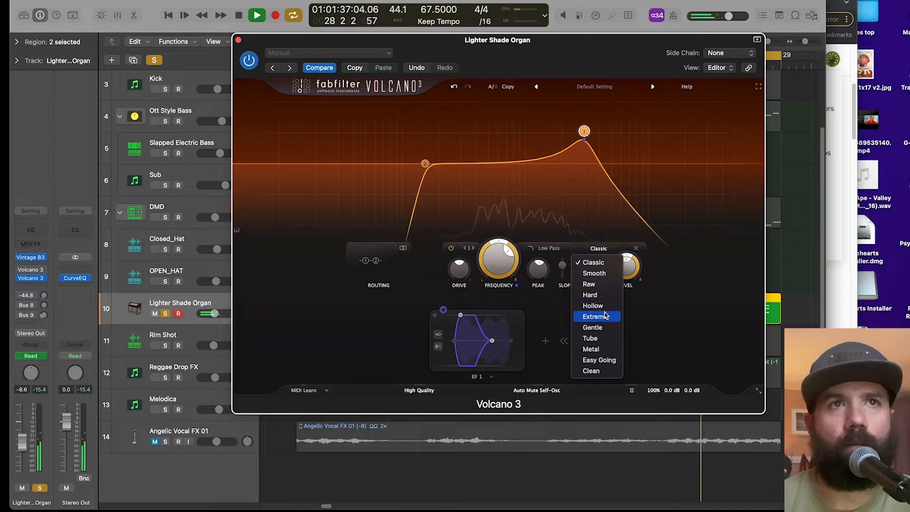
{"action": "left_click", "coordinate": [590, 369]}
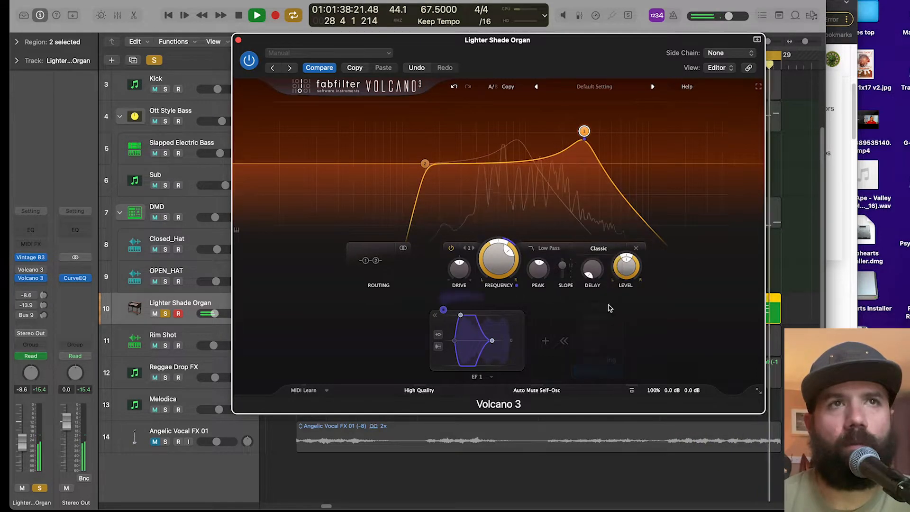
{"action": "left_click", "coordinate": [599, 248]}
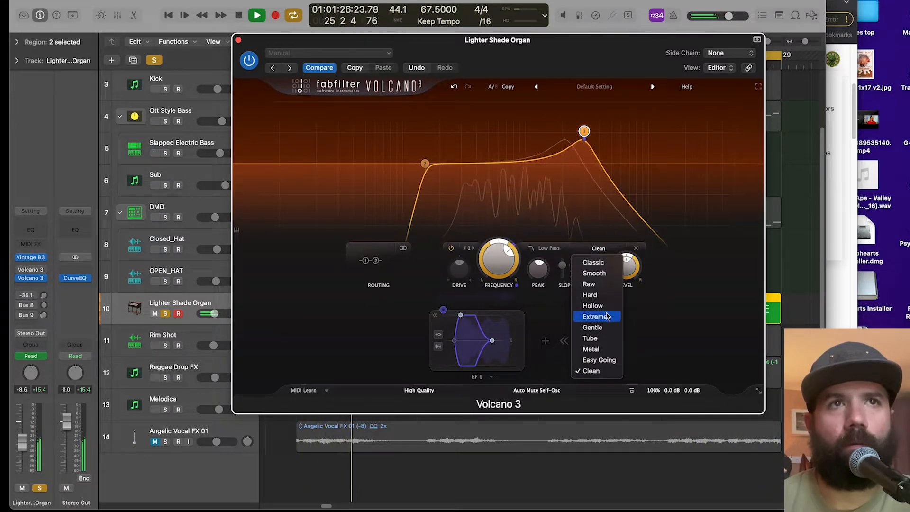
{"action": "left_click", "coordinate": [593, 327]}
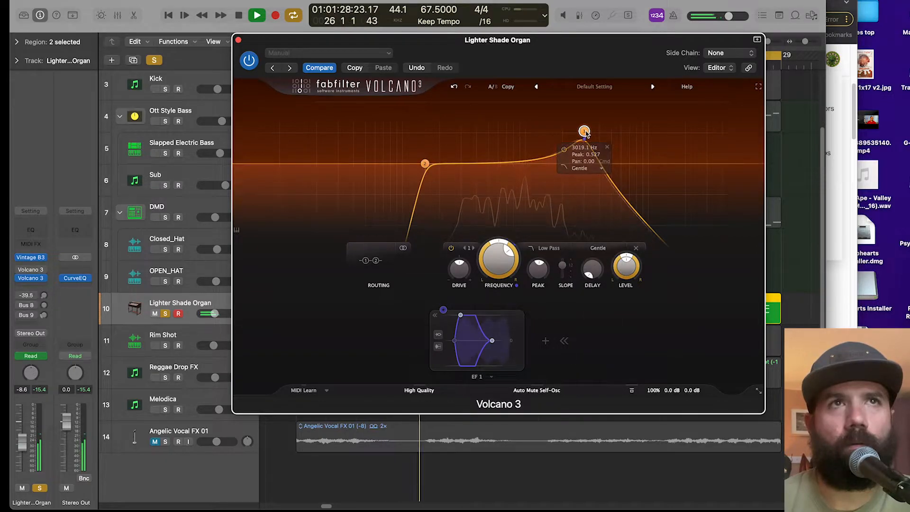
- Set Filter 1 to about 2749 Hz with a 0.468 peak, and lengthen the envelope follower's release to about 0.543 sec
{"action": "left_click_drag", "start_coordinate": [585, 133], "coordinate": [581, 136]}
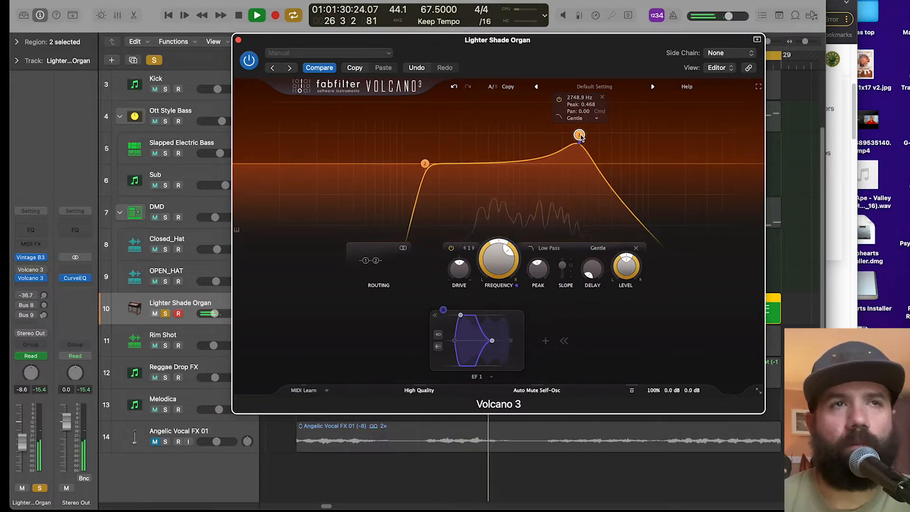
{"action": "mouse_move", "coordinate": [491, 341]}
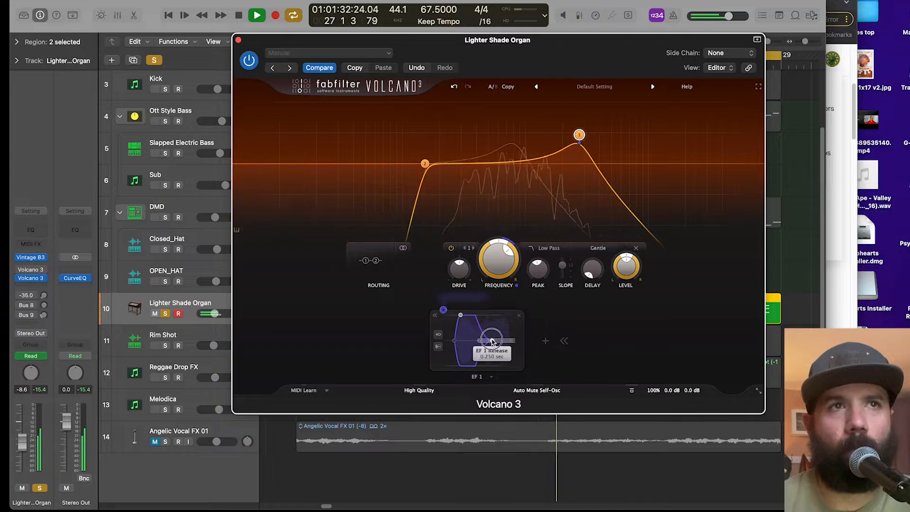
{"action": "left_click_drag", "start_coordinate": [492, 341], "coordinate": [505, 342]}
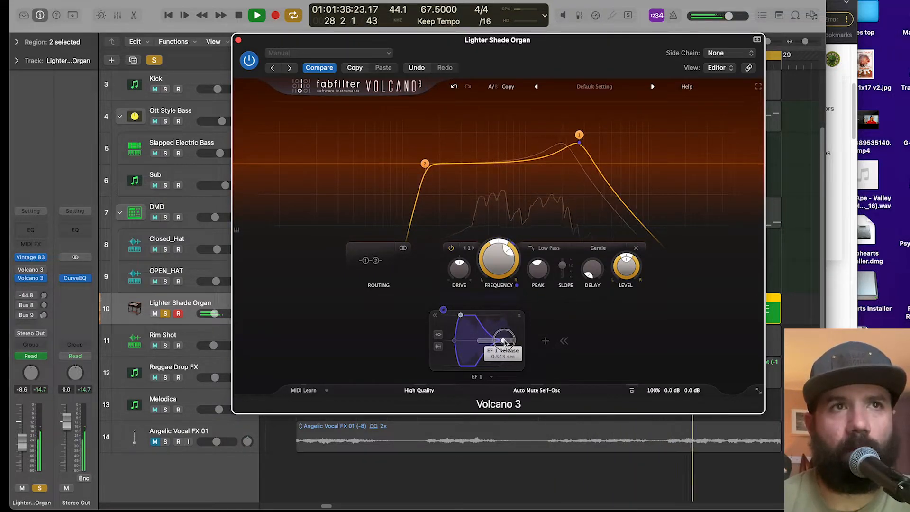
{"action": "mouse_move", "coordinate": [462, 318]}
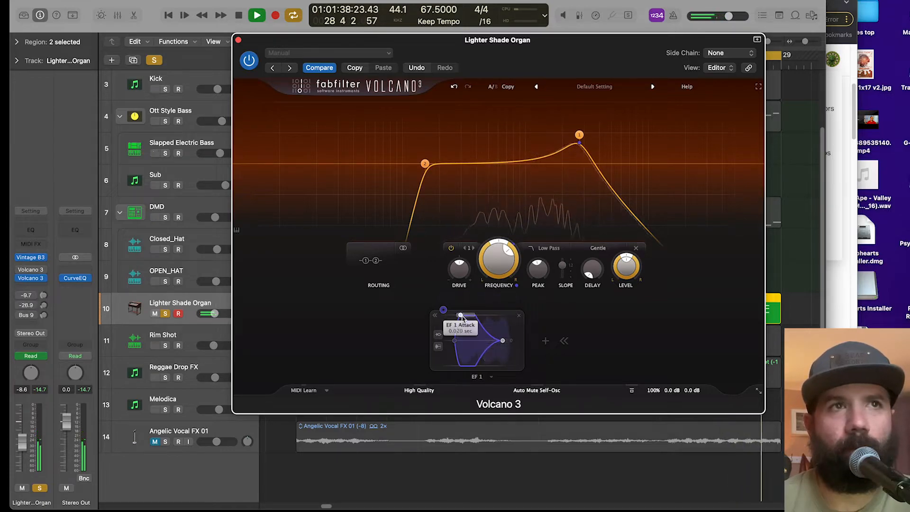
{"action": "left_click_drag", "start_coordinate": [462, 319], "coordinate": [457, 319]}
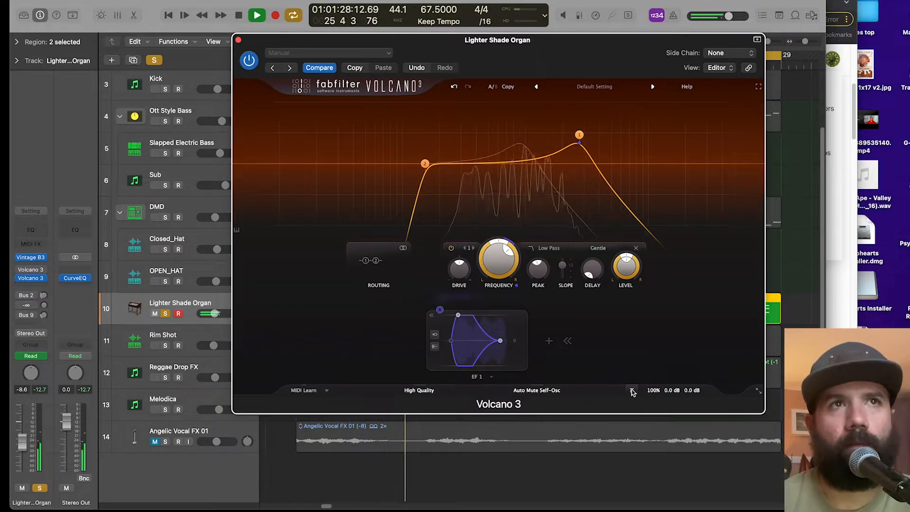
- Close the Volcano 3 window and unsolo the organ to hear it within the full groove
{"action": "left_click", "coordinate": [238, 40]}
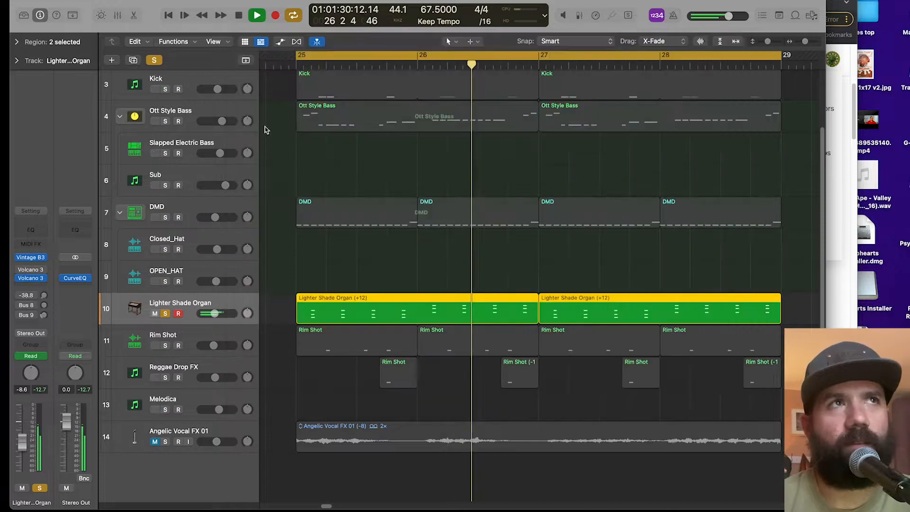
{"action": "left_click", "coordinate": [165, 313]}
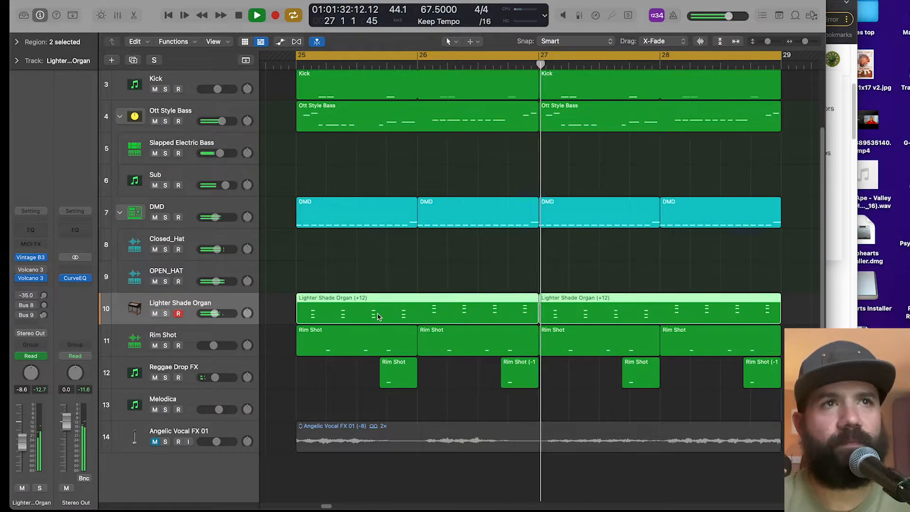
{"action": "key", "text": "space"}
- Inspect the organ's Bus 2 send, open Timeless 3 on the Dub Delay bus, and review its delay note values
{"action": "left_click", "coordinate": [27, 295]}
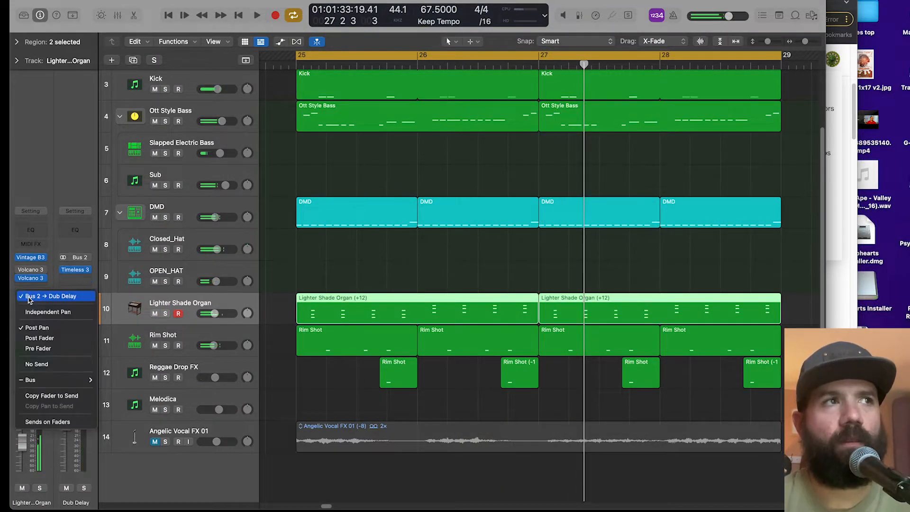
{"action": "left_click", "coordinate": [51, 203]}
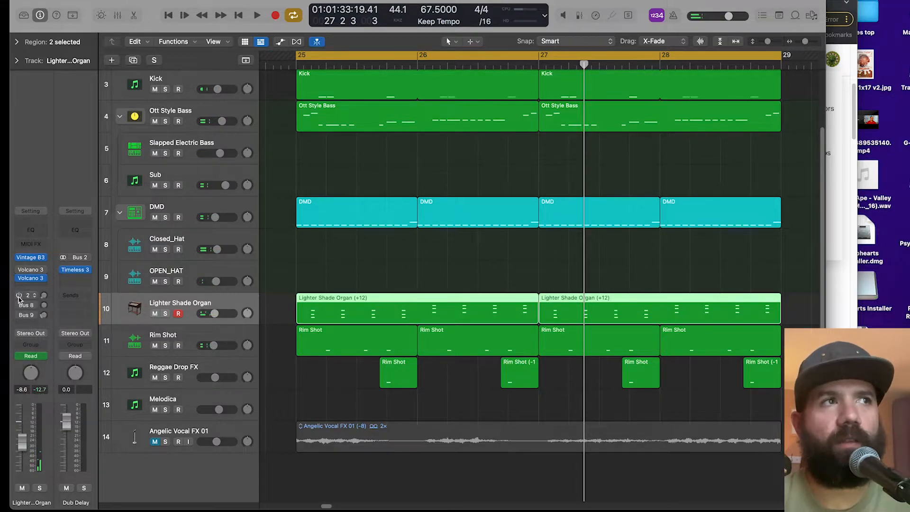
{"action": "left_click", "coordinate": [78, 269]}
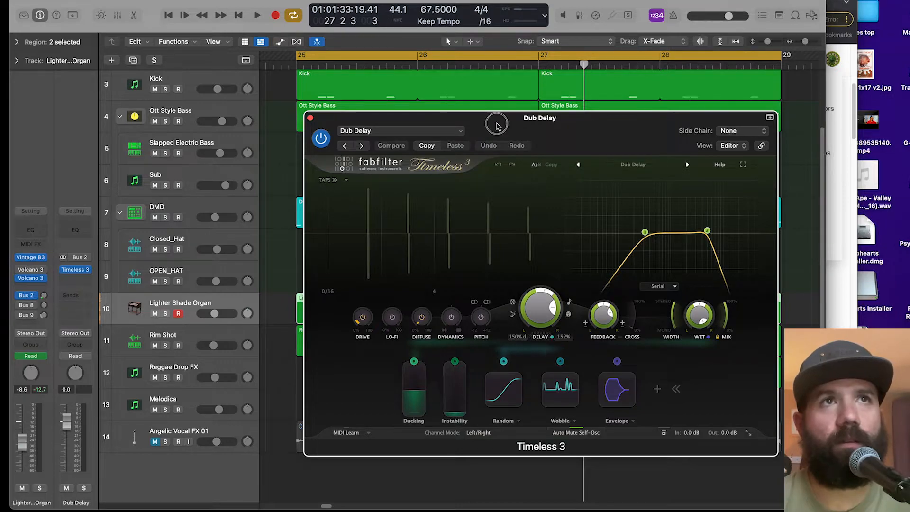
{"action": "left_click_drag", "start_coordinate": [497, 125], "coordinate": [414, 45]}
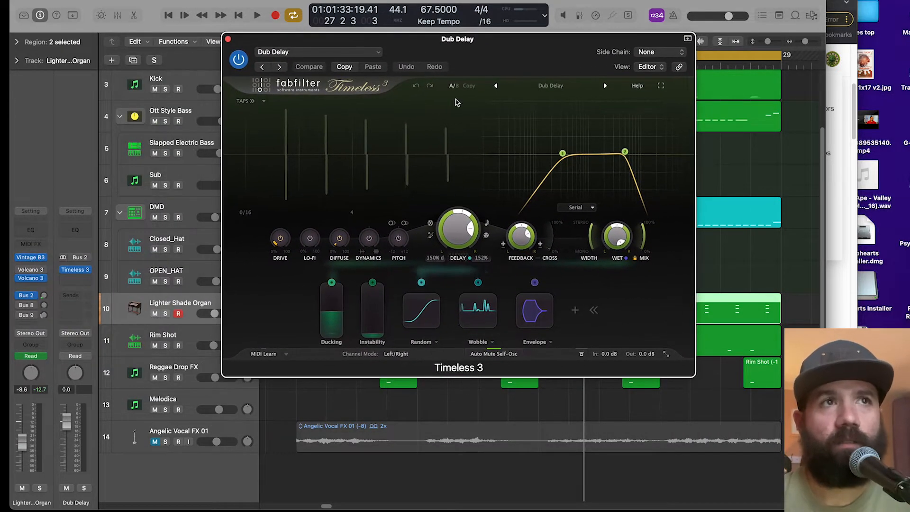
{"action": "left_click", "coordinate": [488, 224]}
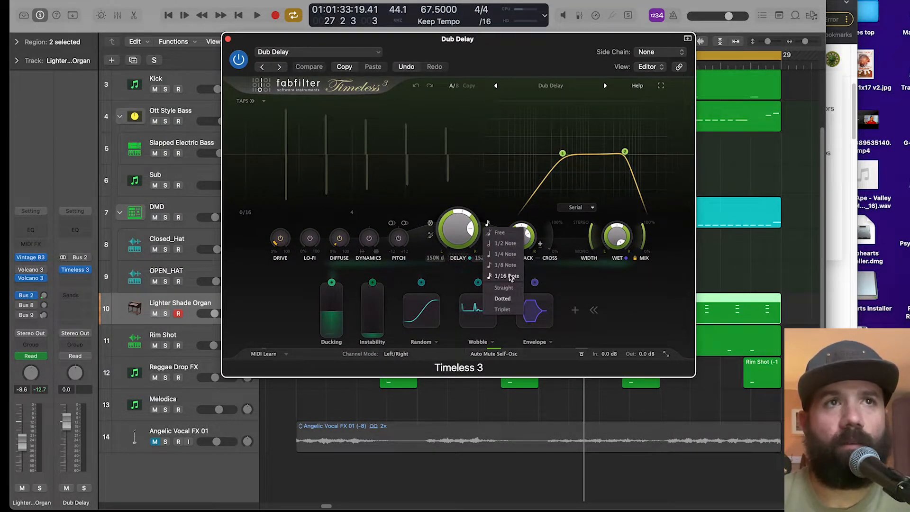
{"action": "left_click", "coordinate": [493, 201]}
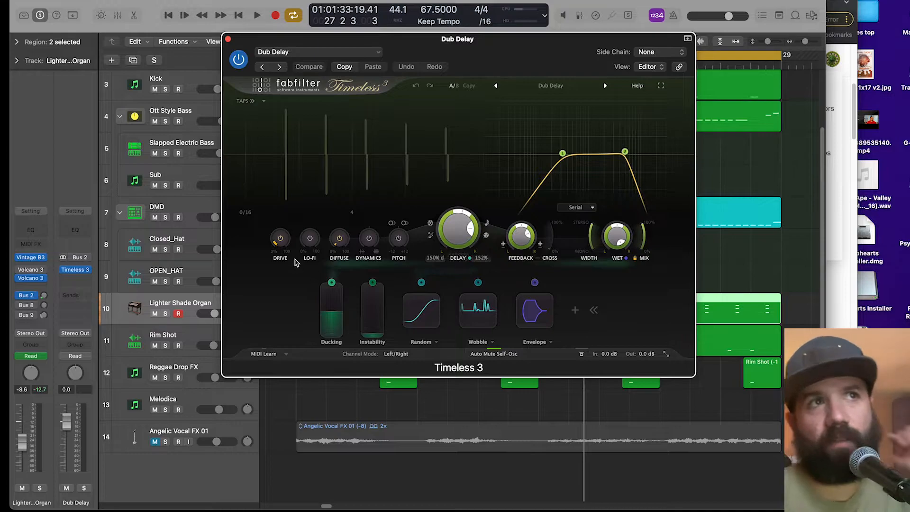
{"action": "mouse_move", "coordinate": [281, 242]}
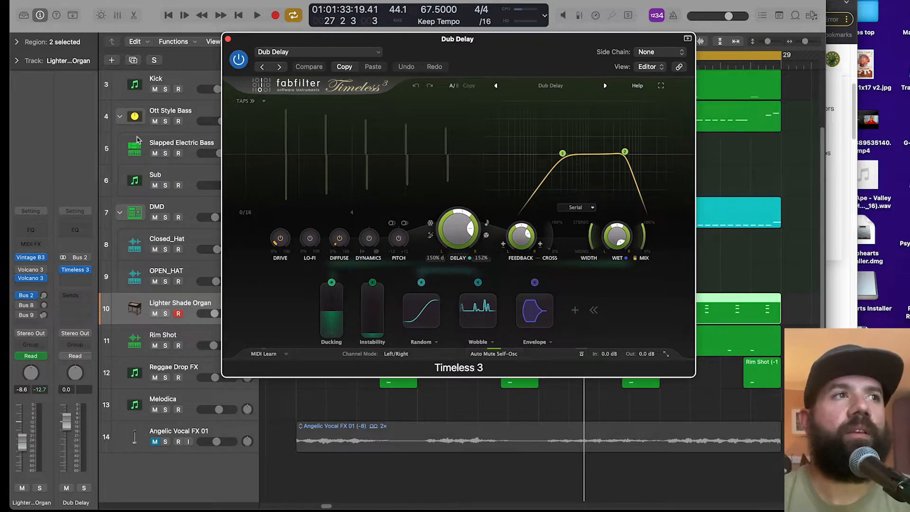
- Play the groove, move the Dub Delay window clear of the tracks, and show the track automation
{"action": "key", "text": "space"}
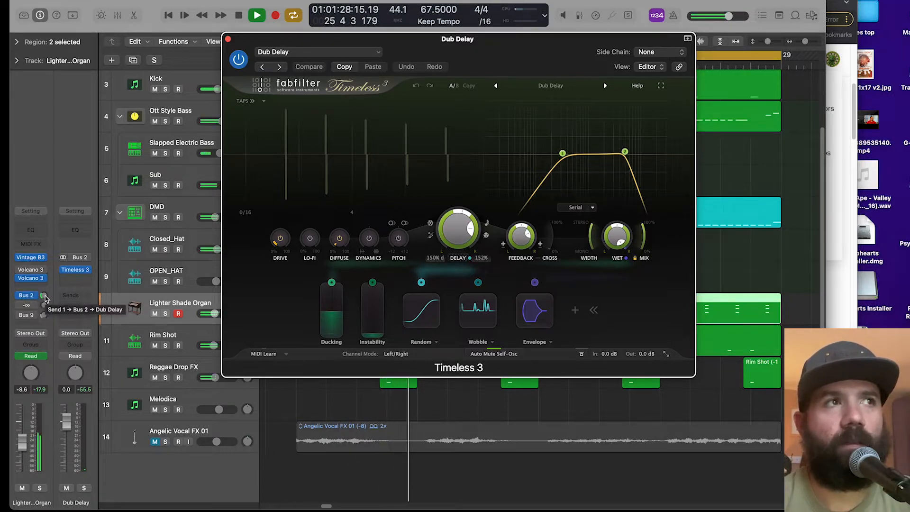
{"action": "left_click_drag", "start_coordinate": [410, 44], "coordinate": [426, 432]}
{"action": "key", "text": "a"}
{"action": "key", "text": "space"}
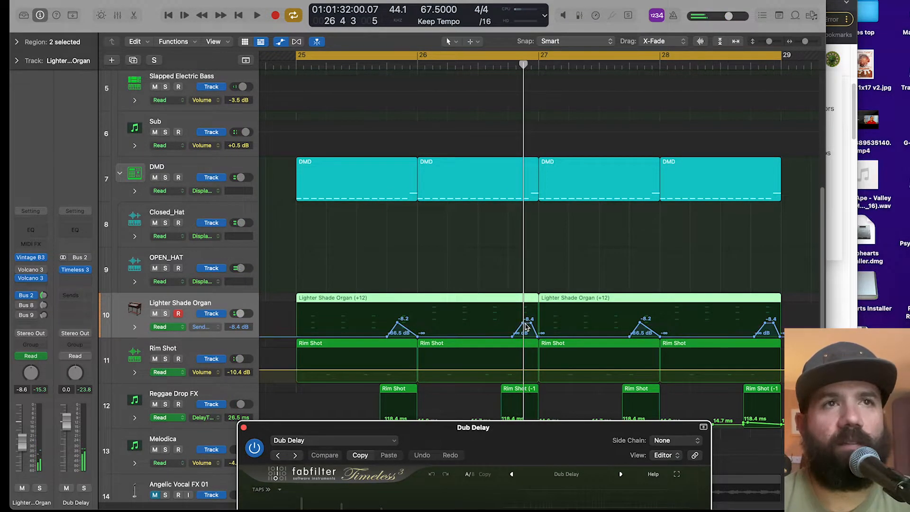
- Try the organ's .8th Pong send automation near the end of bar 25 at about +5.7 dB and at minus infinity during playback
{"action": "left_click_drag", "start_coordinate": [397, 325], "coordinate": [410, 349]}
{"action": "key", "text": "space"}
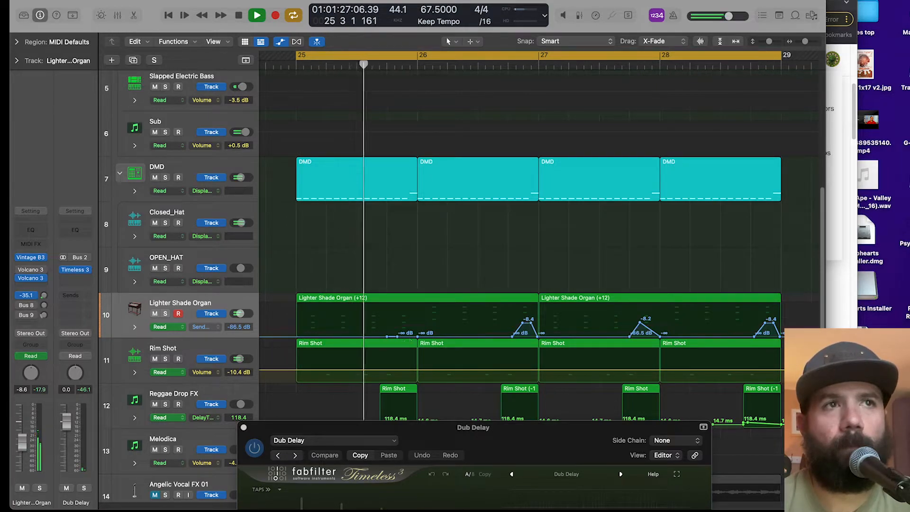
{"action": "left_click_drag", "start_coordinate": [408, 335], "coordinate": [407, 303]}
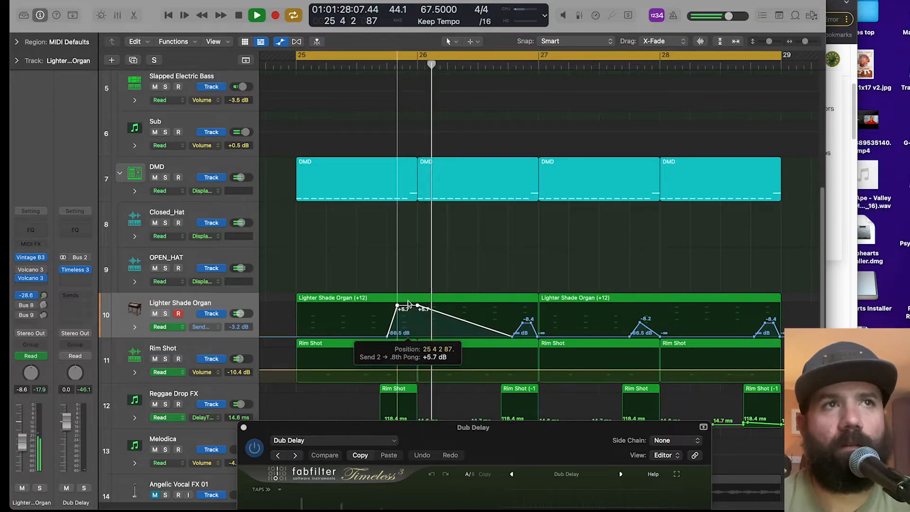
{"action": "left_click_drag", "start_coordinate": [408, 304], "coordinate": [407, 349]}
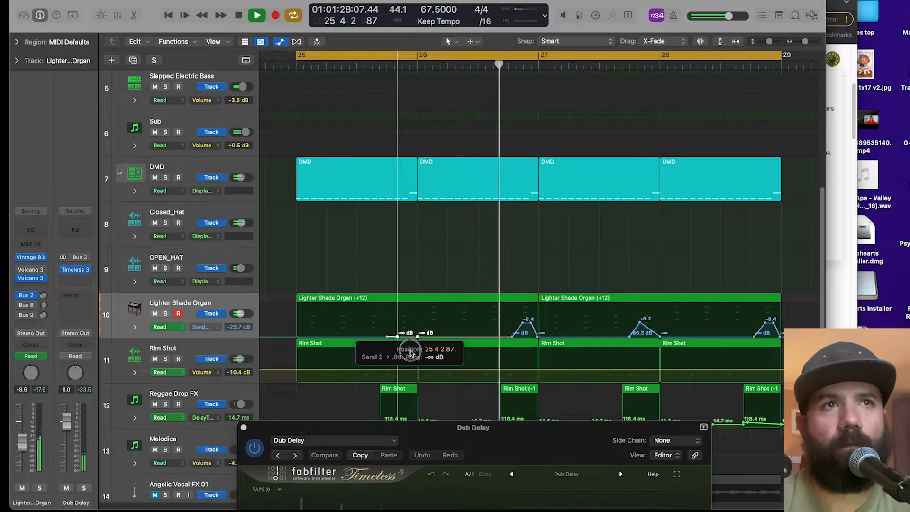
{"action": "key", "text": "space"}
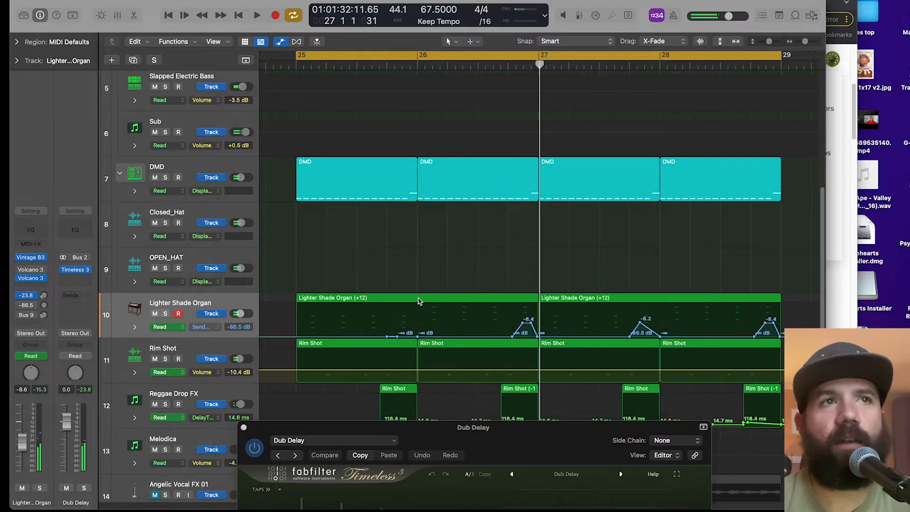
- Cut the Lighter Shade Organ region at bar 26 and at beat 4 of that bar, and delete the section between the cuts
{"action": "left_click_drag", "start_coordinate": [417, 294], "coordinate": [507, 304]}
{"action": "left_click", "coordinate": [481, 299]}
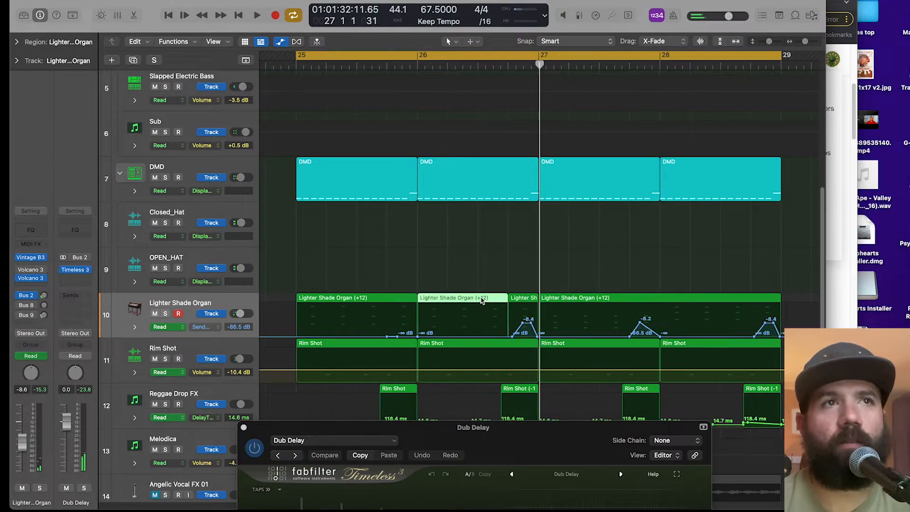
{"action": "key", "text": "Delete"}
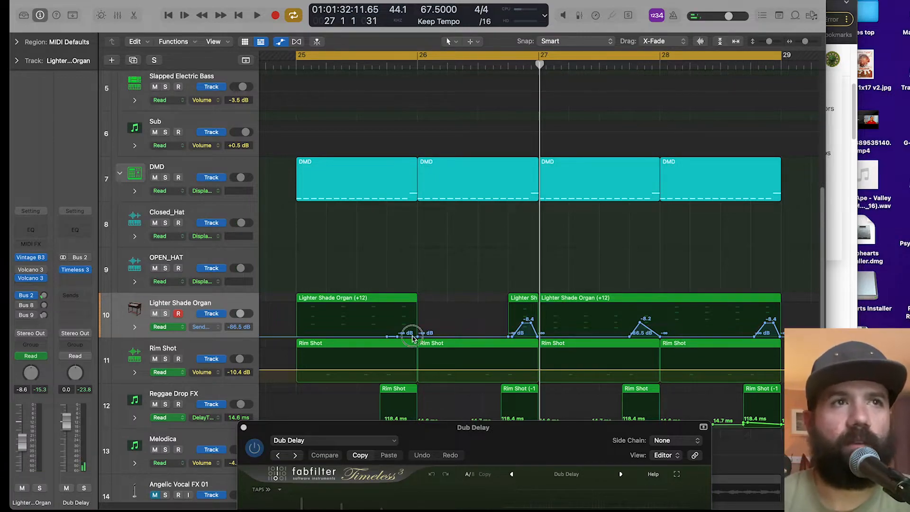
- Raise the organ's .8th Pong send automation near the end of bar 25 to -1.4 dB and audition the delay in the gap
{"action": "left_click_drag", "start_coordinate": [412, 338], "coordinate": [408, 314]}
{"action": "key", "text": "space"}
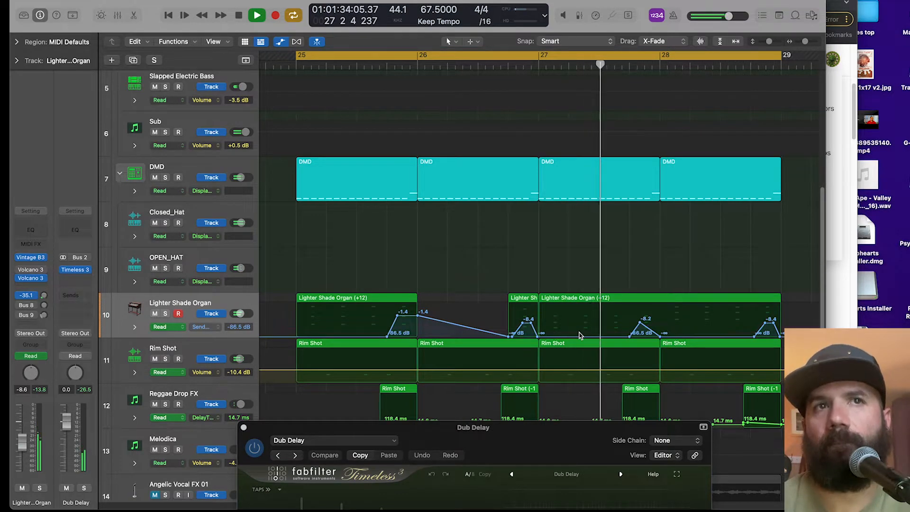
{"action": "key", "text": "space"}
{"action": "key", "text": "super+Up"}
{"action": "key", "text": "super+Left"}
{"action": "key", "text": "super+Left"}
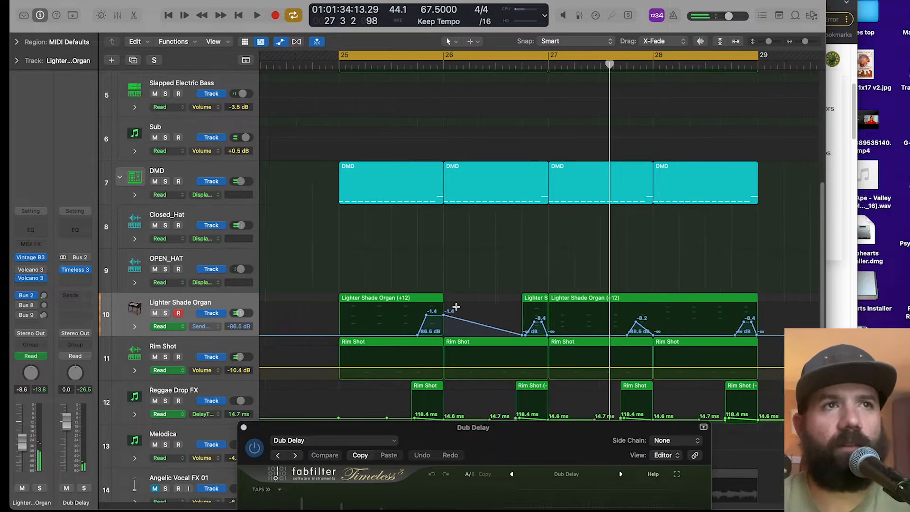
- Check the organ's Bus 8 and Bus 9 sends, view the Little Plate reverb's settings, and audition the groove
{"action": "key", "text": "space"}
{"action": "key", "text": "space"}
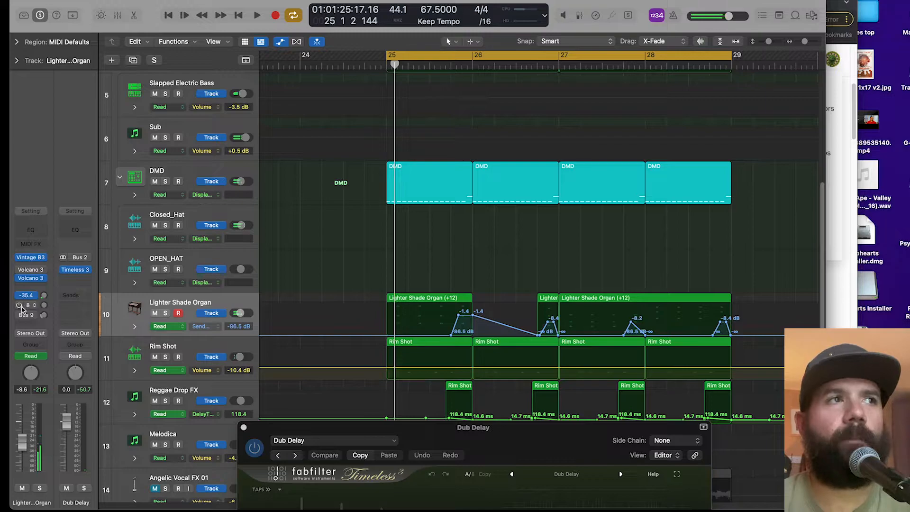
{"action": "left_click", "coordinate": [31, 307]}
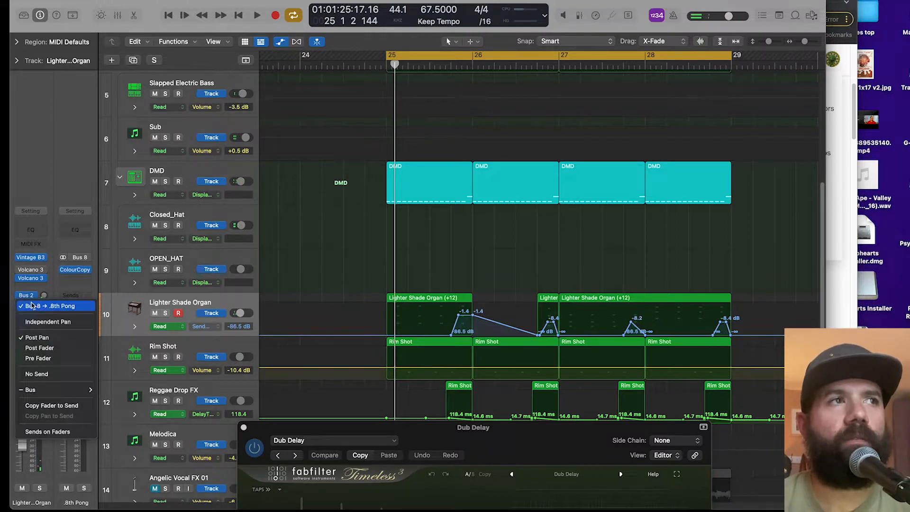
{"action": "left_click", "coordinate": [68, 168]}
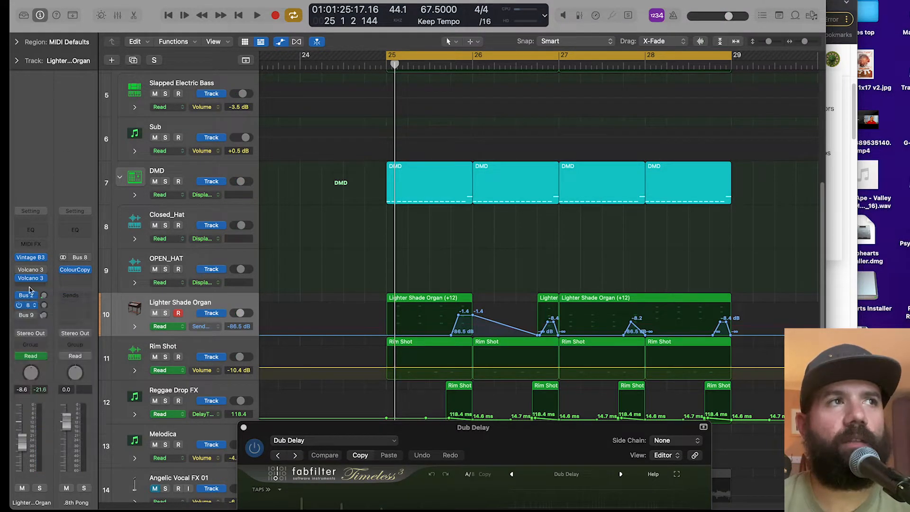
{"action": "left_click", "coordinate": [28, 316]}
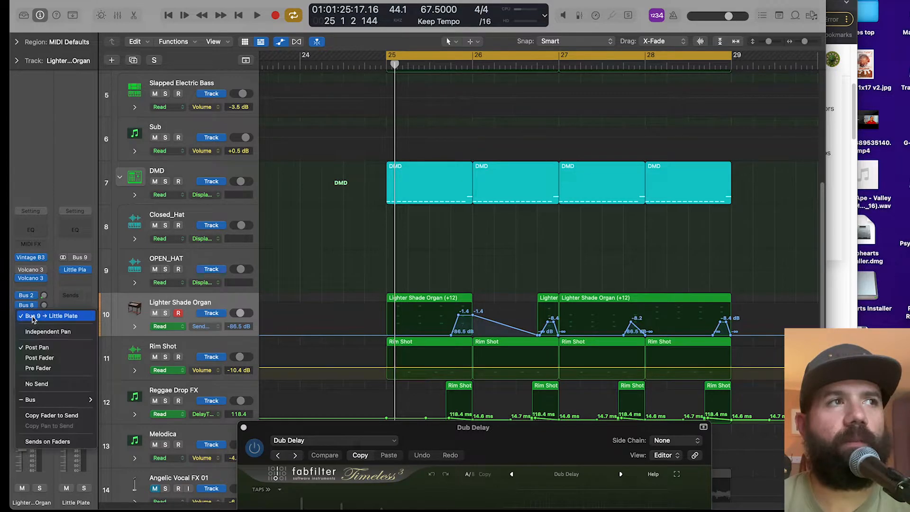
{"action": "left_click", "coordinate": [77, 170]}
{"action": "left_click", "coordinate": [77, 271]}
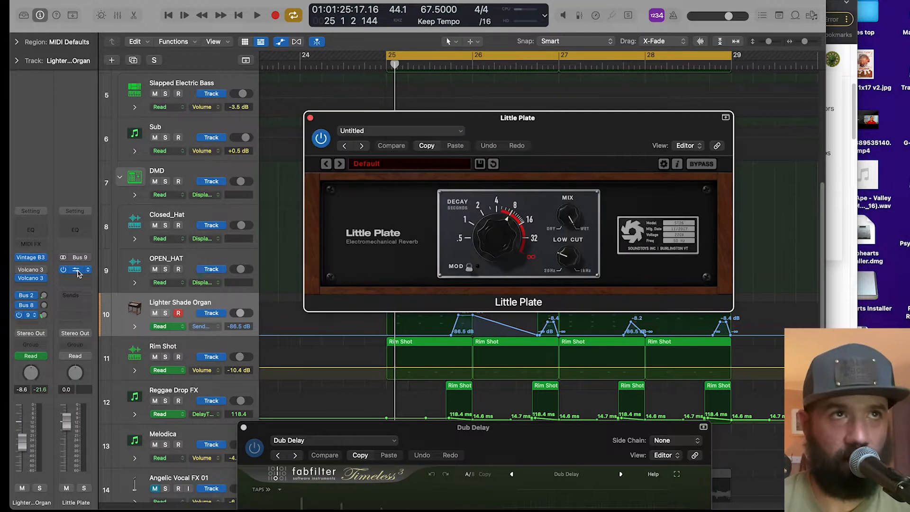
{"action": "left_click", "coordinate": [310, 119]}
{"action": "key", "text": "space"}
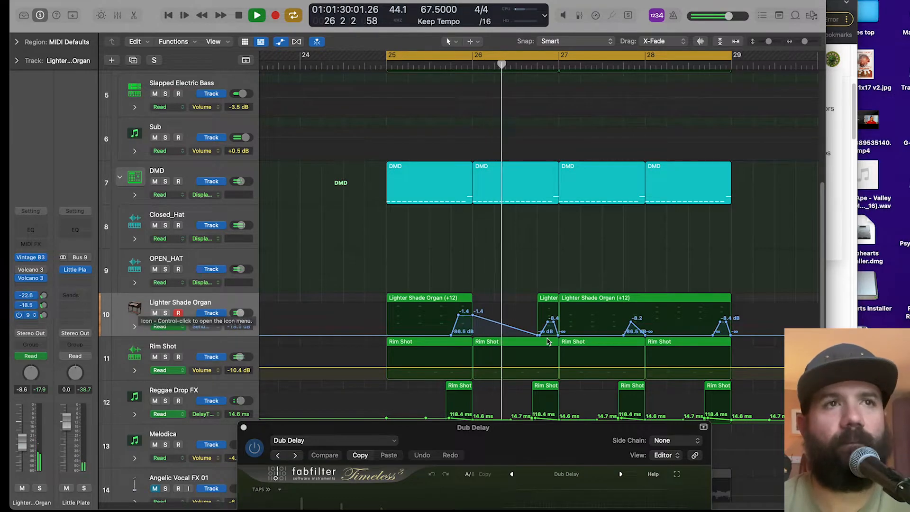
{"action": "key", "text": "space"}
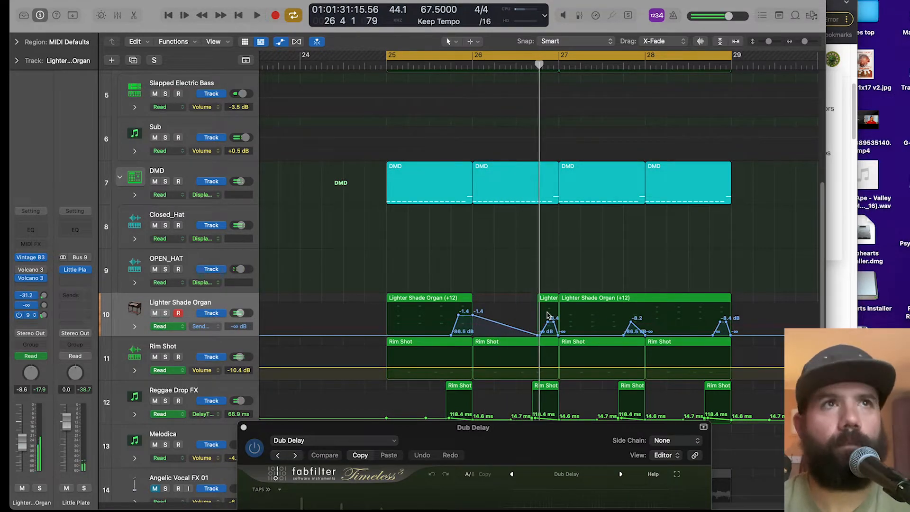
- Hide the track automation and open the Closed_Hat track's Quick Sampler in a clear spot
{"action": "key", "text": "a"}
{"action": "left_click", "coordinate": [194, 191]}
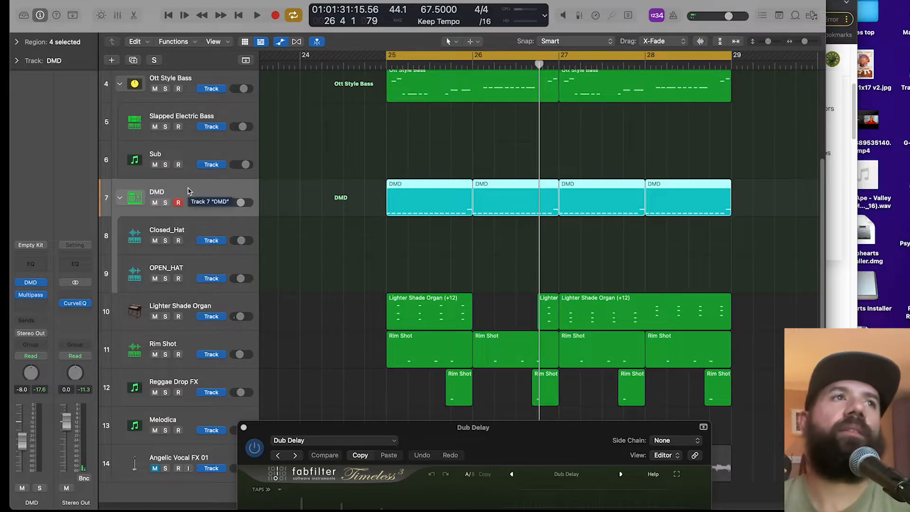
{"action": "left_click", "coordinate": [193, 230]}
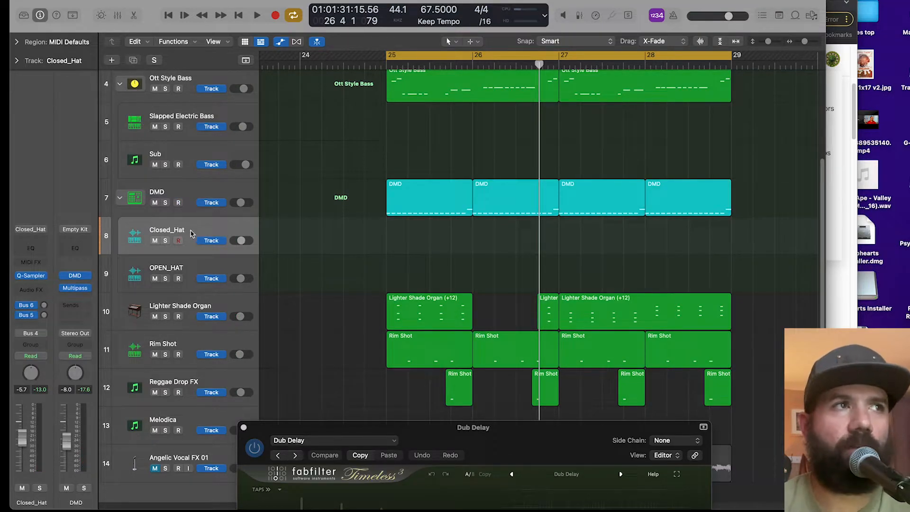
{"action": "left_click", "coordinate": [32, 276]}
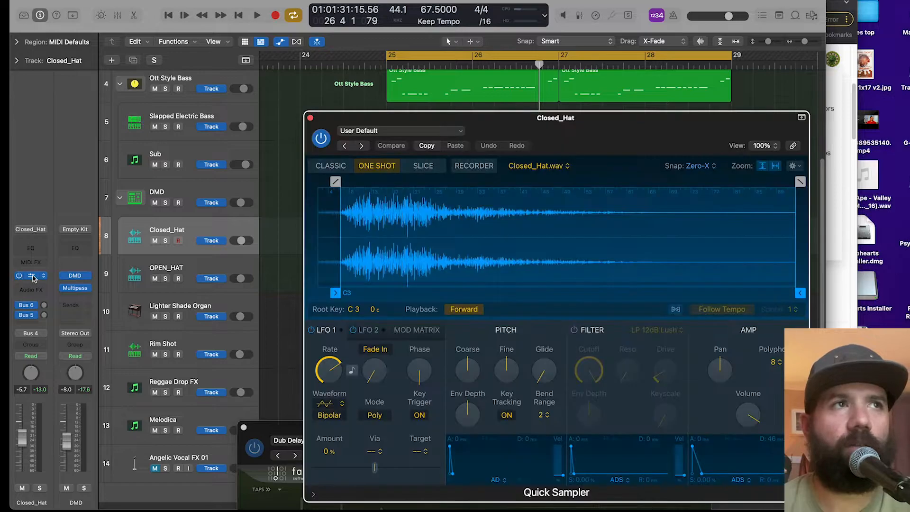
{"action": "left_click_drag", "start_coordinate": [627, 138], "coordinate": [695, 94]}
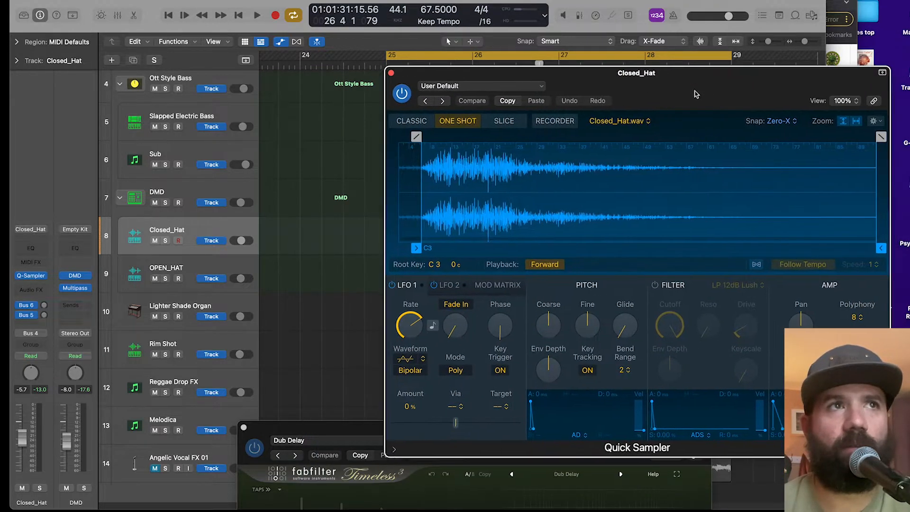
- Solo the Closed_Hat track and try its amp envelope at 100% sustain and 10000 ms decay during playback
{"action": "left_click", "coordinate": [165, 241]}
{"action": "key", "text": "space"}
{"action": "left_click_drag", "start_coordinate": [781, 91], "coordinate": [642, 53]}
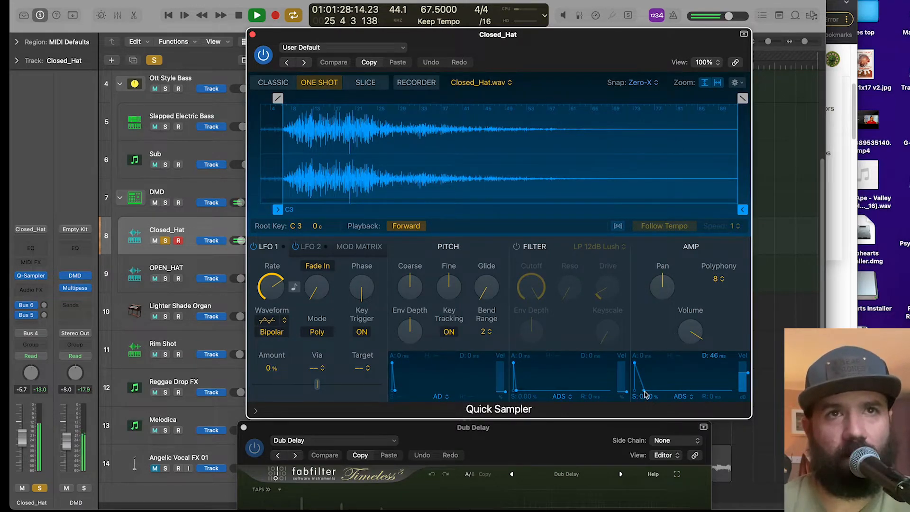
{"action": "left_click_drag", "start_coordinate": [643, 393], "coordinate": [691, 350]}
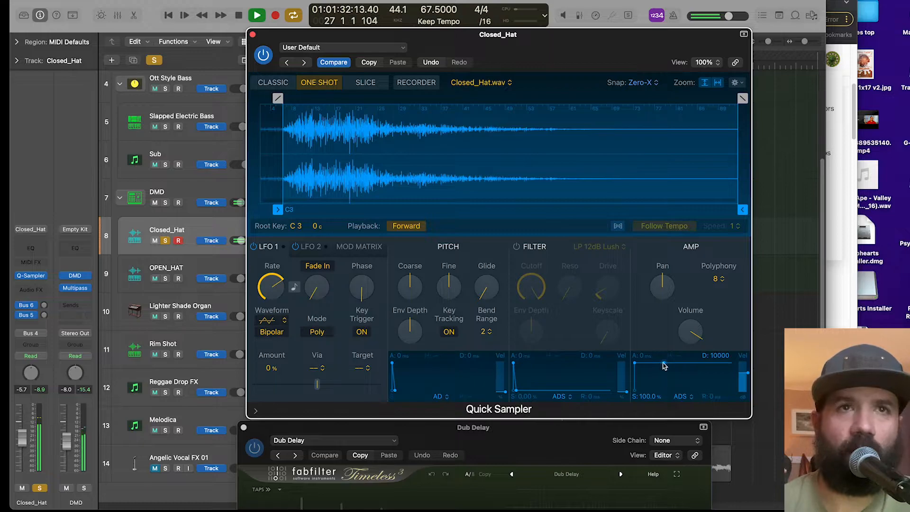
{"action": "key", "text": "space"}
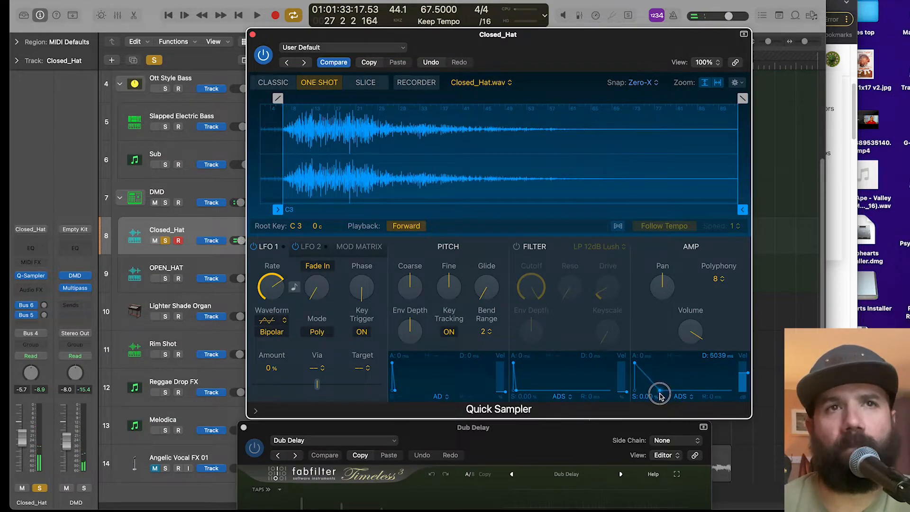
- Shorten the closed hat's amp decay to 72 ms at 0% sustain, audition it, and close both plug-in windows
{"action": "key", "text": "space"}
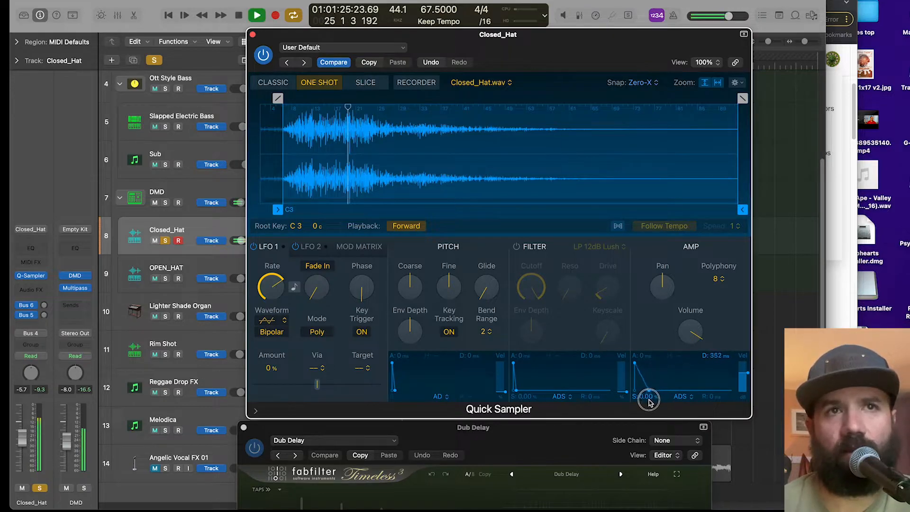
{"action": "left_click_drag", "start_coordinate": [649, 402], "coordinate": [646, 402]}
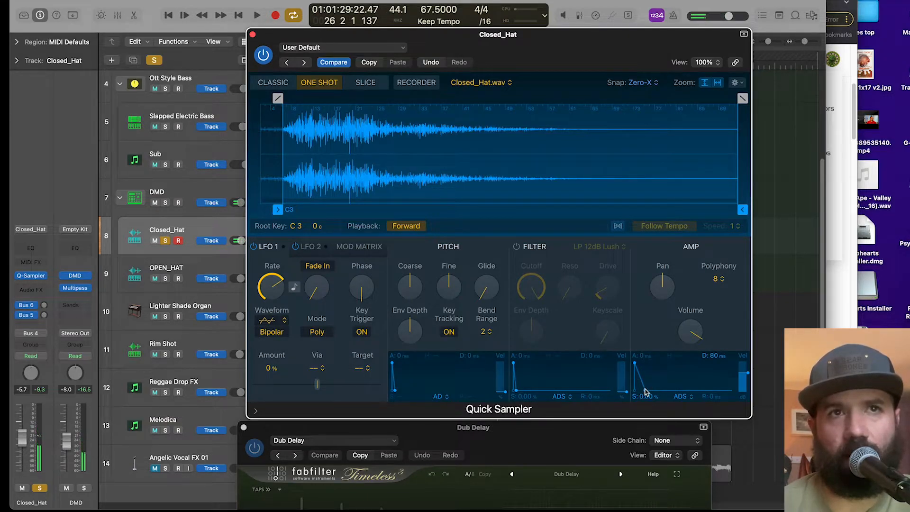
{"action": "left_click_drag", "start_coordinate": [645, 391], "coordinate": [645, 392]}
{"action": "key", "text": "space"}
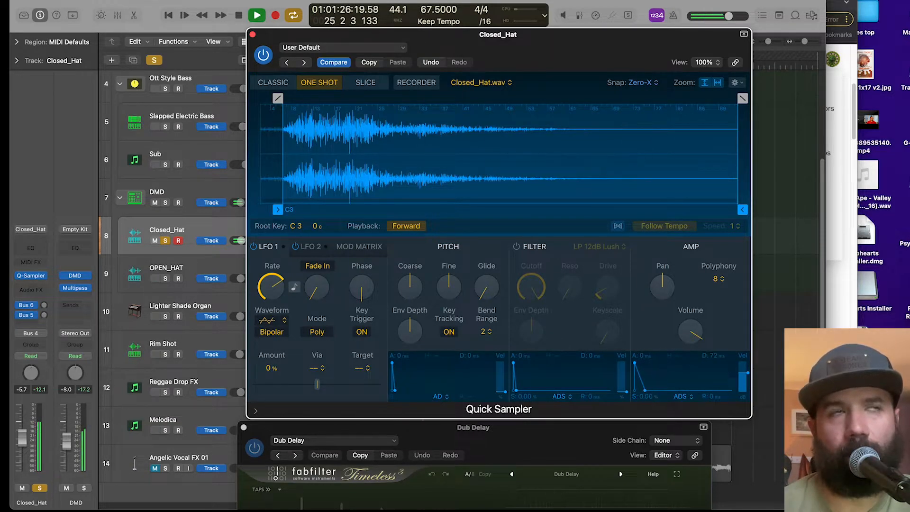
{"action": "key", "text": "space"}
{"action": "left_click", "coordinate": [253, 35]}
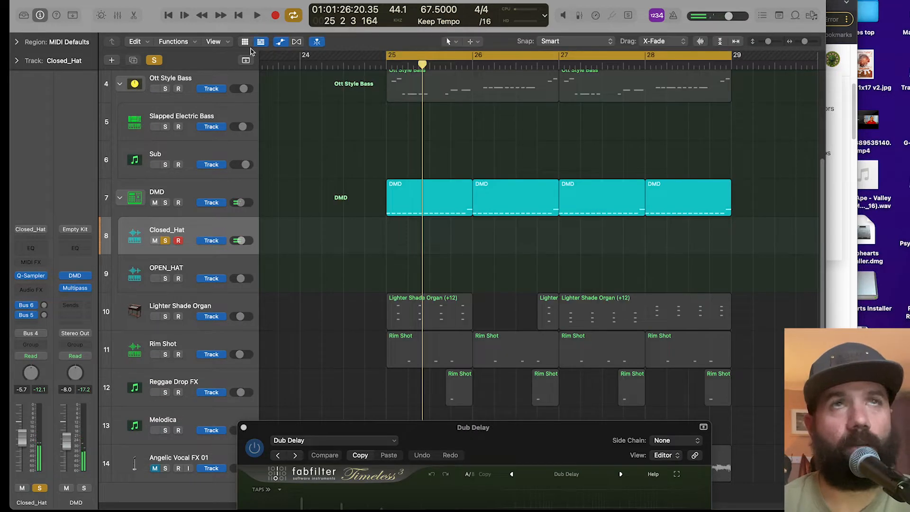
{"action": "left_click", "coordinate": [243, 426]}
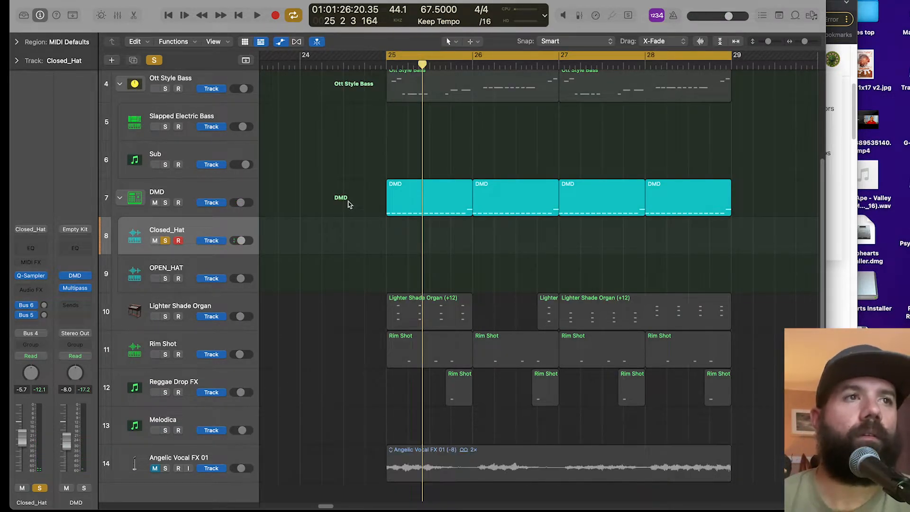
- View the Multipass effect's settings on the DMD track and play the soloed closed hat through it
{"action": "left_click", "coordinate": [186, 192]}
{"action": "left_click", "coordinate": [31, 294]}
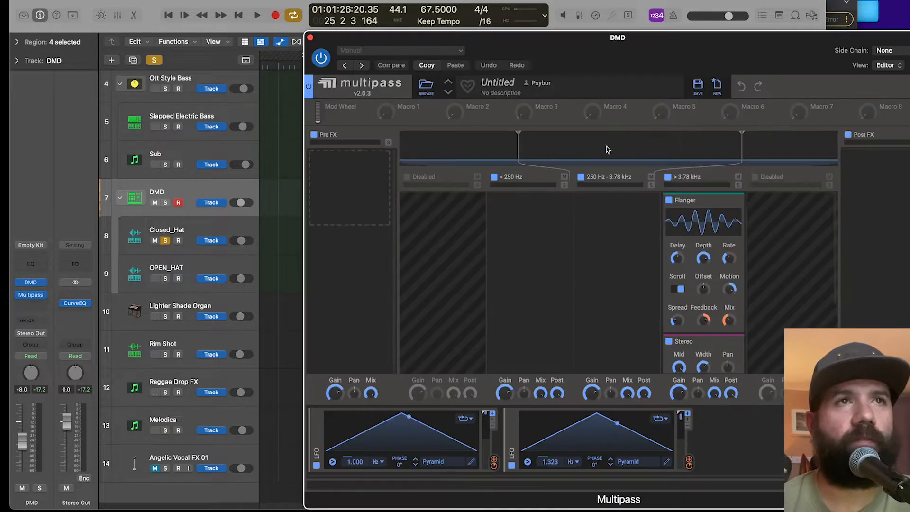
{"action": "left_click", "coordinate": [310, 37]}
{"action": "key", "text": "space"}
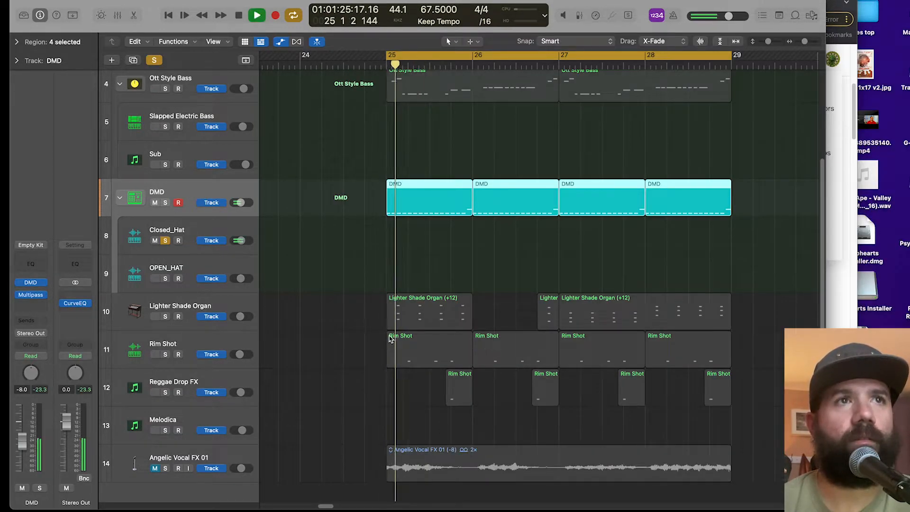
{"action": "left_click", "coordinate": [187, 237]}
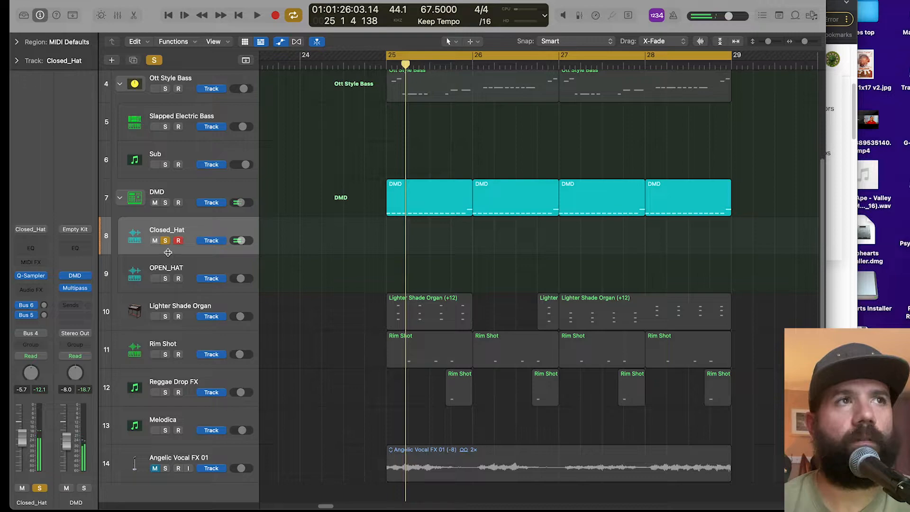
- Bypass Multipass on the DMD track and audition the dry closed hat
{"action": "left_click", "coordinate": [176, 190]}
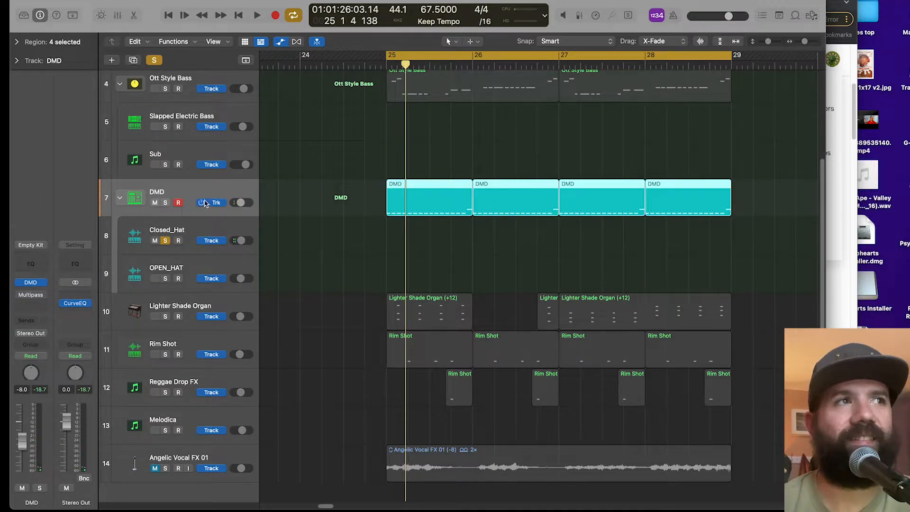
{"action": "key", "text": "space"}
{"action": "left_click", "coordinate": [188, 225]}
{"action": "key", "text": "space"}
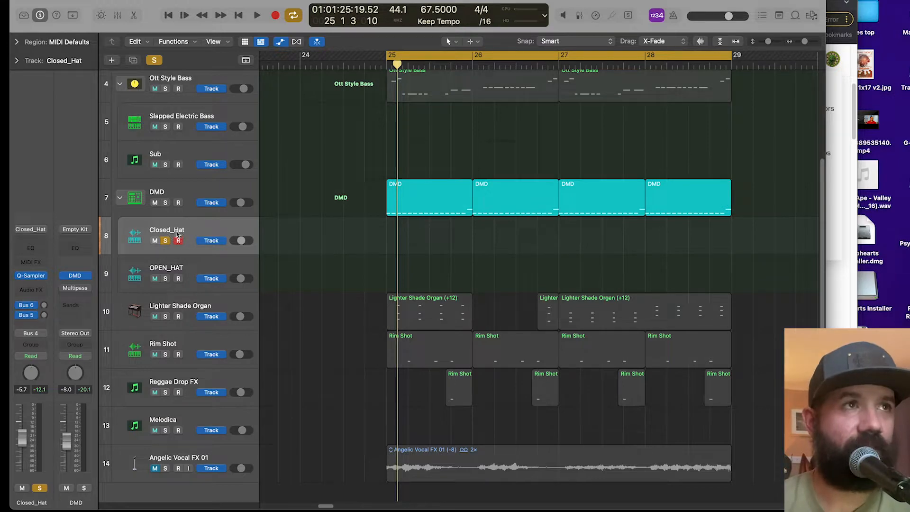
{"action": "key", "text": "space"}
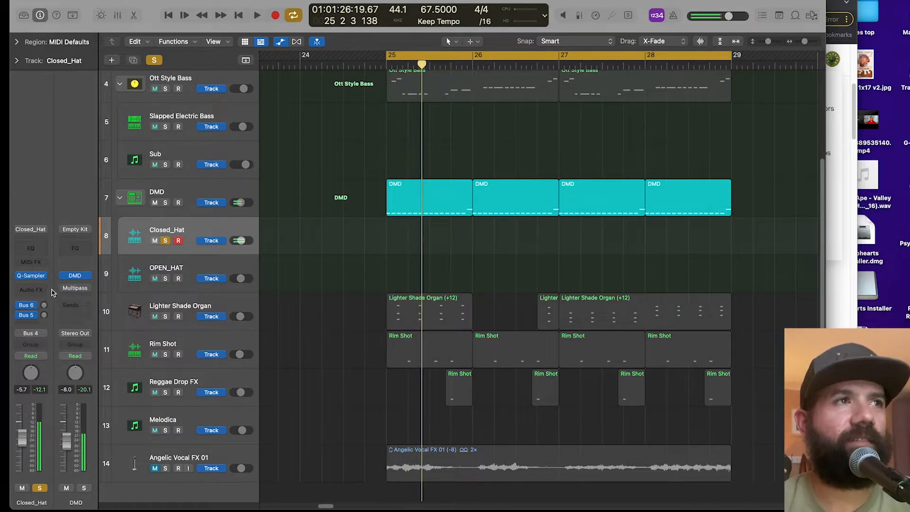
- Set the closed hat's amp decay to 58 ms in Quick Sampler during playback and close the sampler
{"action": "left_click", "coordinate": [31, 276]}
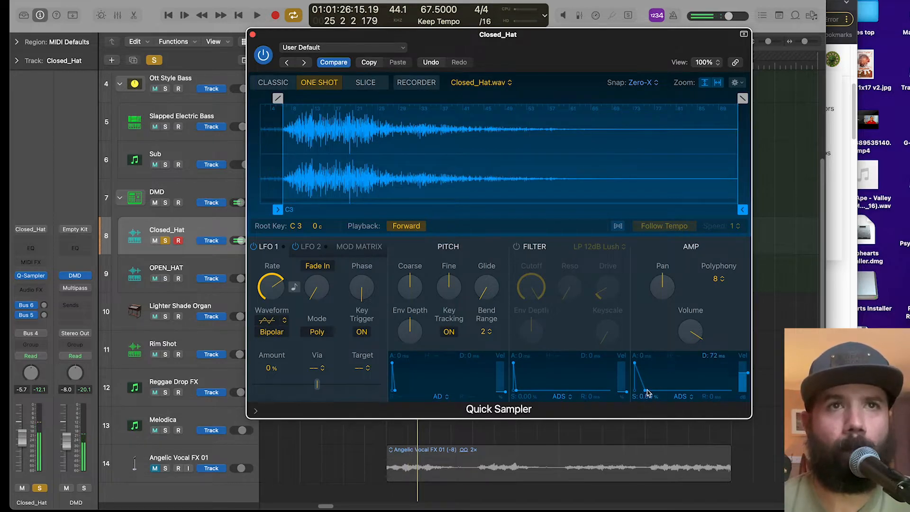
{"action": "mouse_move", "coordinate": [649, 397]}
{"action": "left_mouse_down"}
{"action": "mouse_move", "coordinate": [673, 396]}
{"action": "mouse_move", "coordinate": [646, 400]}
{"action": "left_mouse_up"}
{"action": "key", "text": "space"}
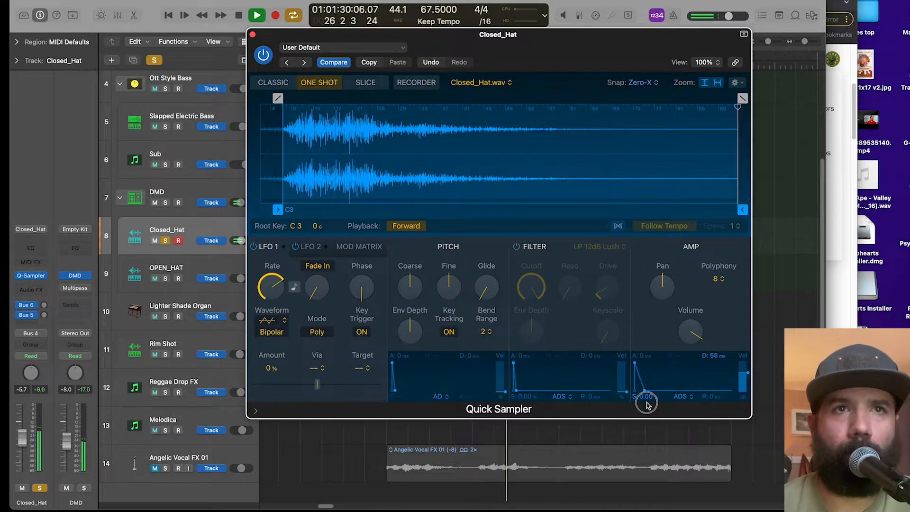
{"action": "key", "text": "space"}
{"action": "left_click", "coordinate": [253, 35]}
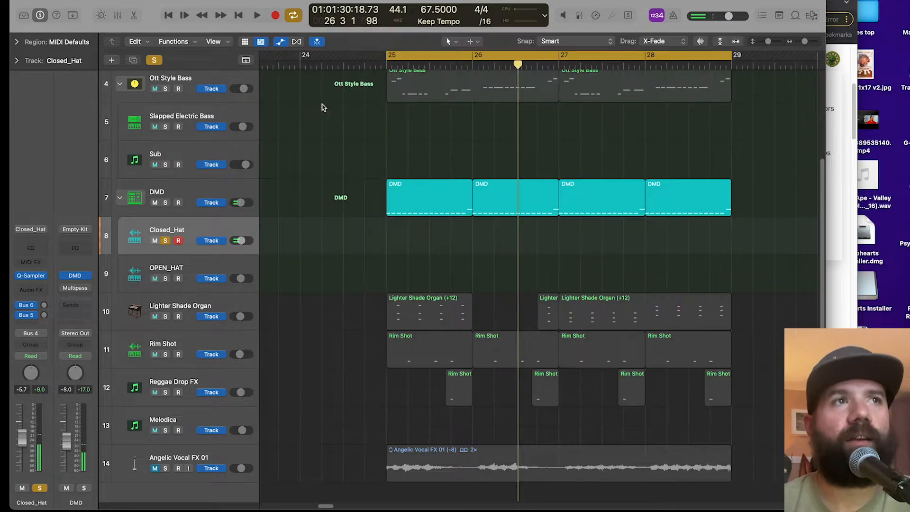
- Open the first DMD region at bar 25 in the Piano Roll and enlarge the editor
{"action": "double_click", "coordinate": [417, 192]}
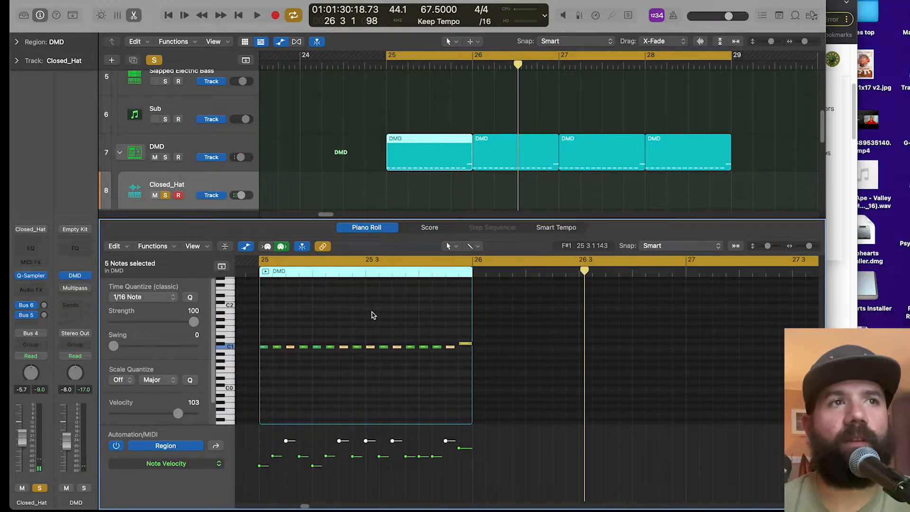
{"action": "left_click_drag", "start_coordinate": [339, 218], "coordinate": [341, 143]}
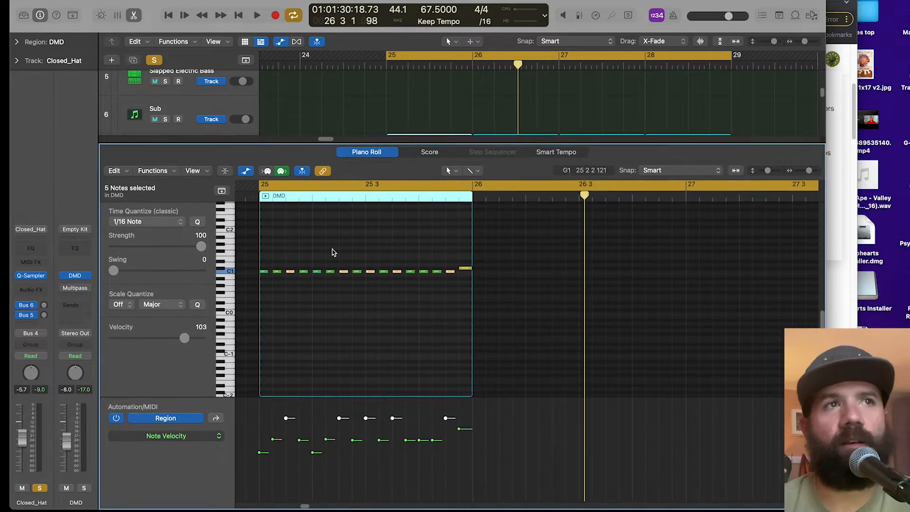
- Select all the closed hat notes in the DMD region at bar 25 and play back the soloed Closed_Hat track
{"action": "key", "text": "super+Right"}
{"action": "key", "text": "super+Right"}
{"action": "key", "text": "super+Right"}
{"action": "scroll", "coordinate": [337, 313], "scroll_direction": "left", "scroll_amount": 2}
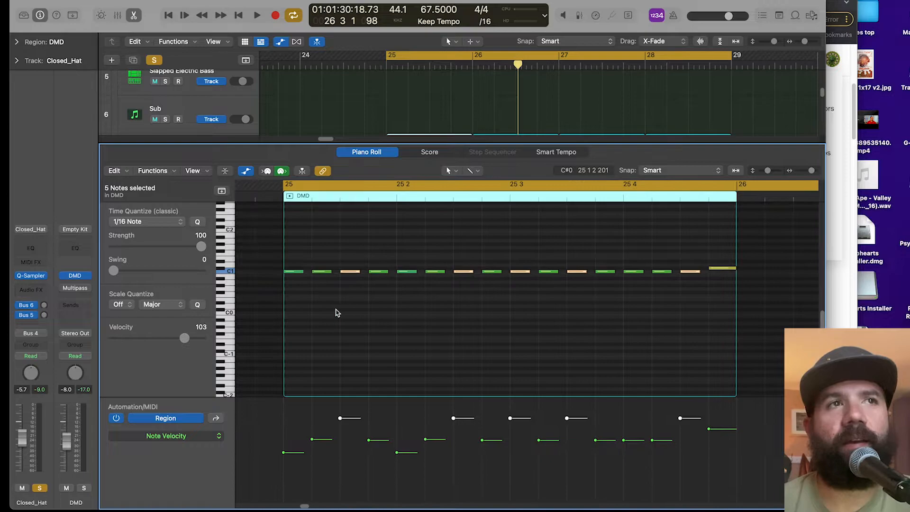
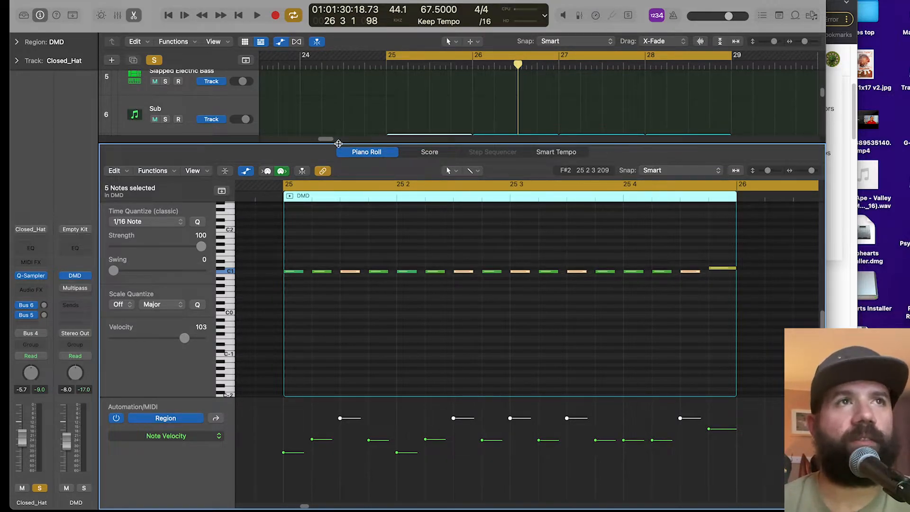
{"action": "left_click_drag", "start_coordinate": [339, 143], "coordinate": [336, 223]}
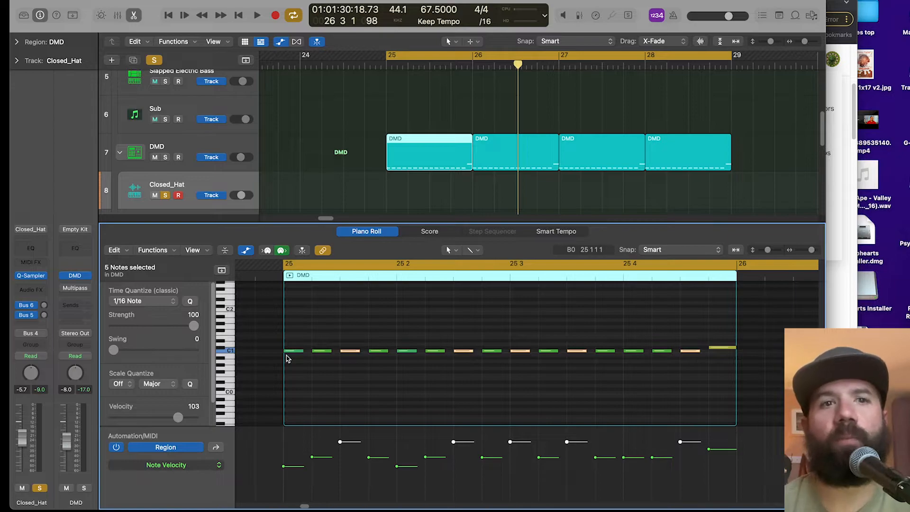
{"action": "left_click_drag", "start_coordinate": [298, 371], "coordinate": [682, 335]}
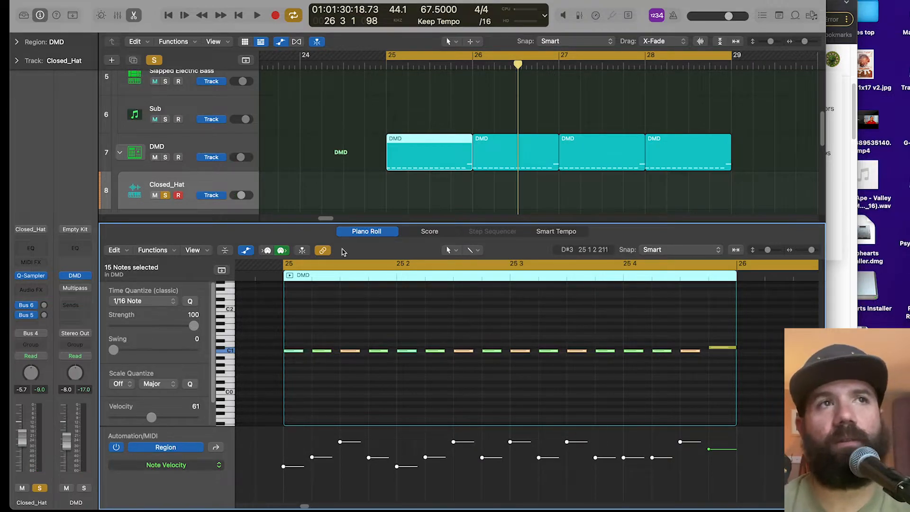
{"action": "key", "text": "space"}
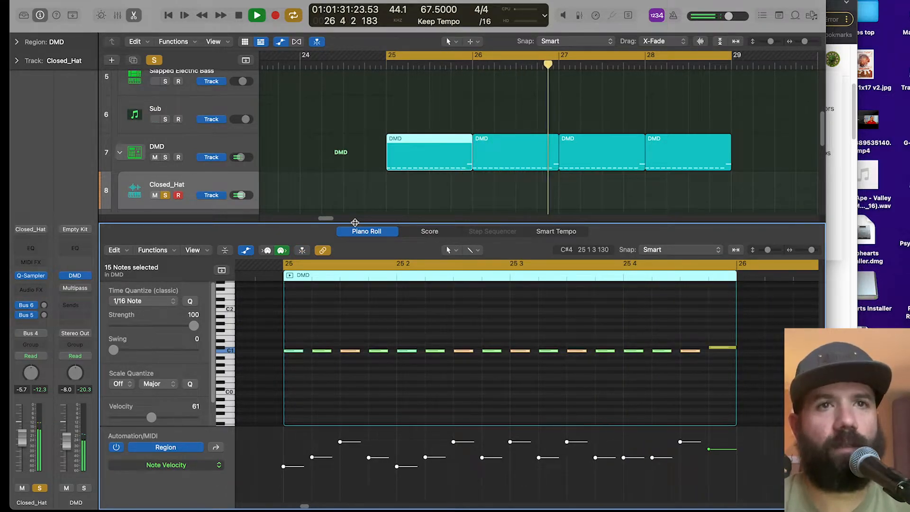
{"action": "key", "text": "space"}
- Solo the OPEN_HAT track alongside Closed_Hat and listen to both hats together
{"action": "scroll", "coordinate": [364, 185], "scroll_direction": "down", "scroll_amount": 2}
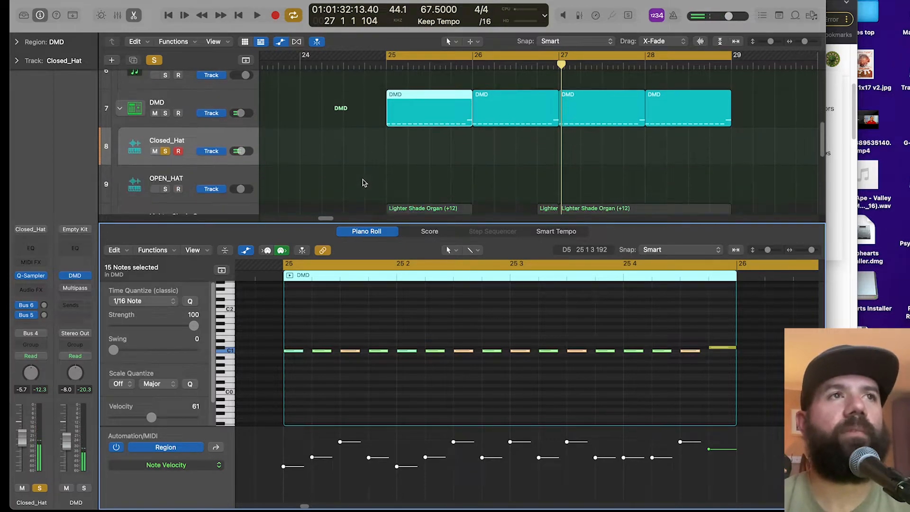
{"action": "left_click", "coordinate": [199, 179]}
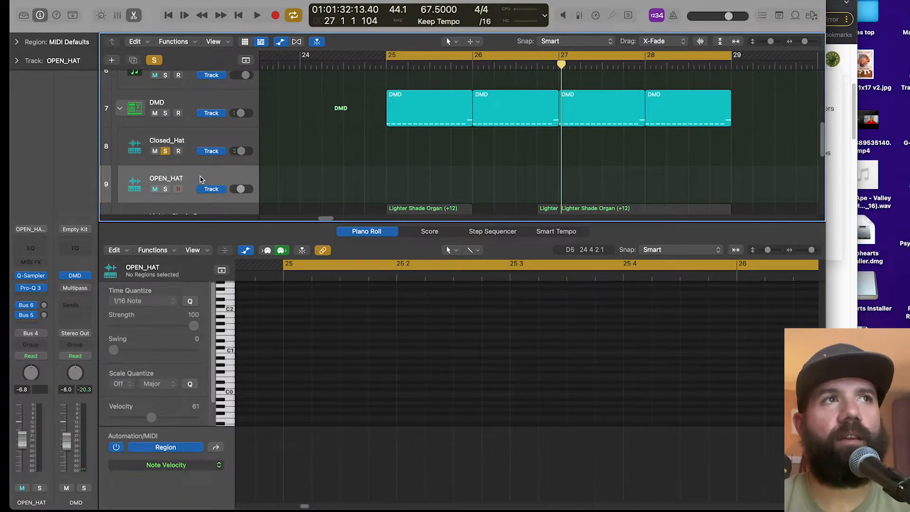
{"action": "left_click", "coordinate": [202, 137]}
{"action": "left_click", "coordinate": [165, 188]}
{"action": "key", "text": "space"}
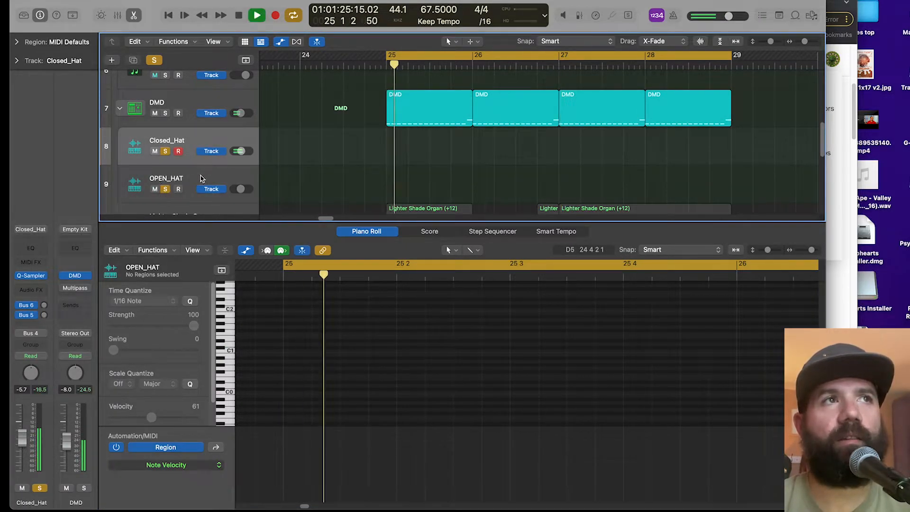
{"action": "left_click", "coordinate": [200, 179]}
{"action": "key", "text": "space"}
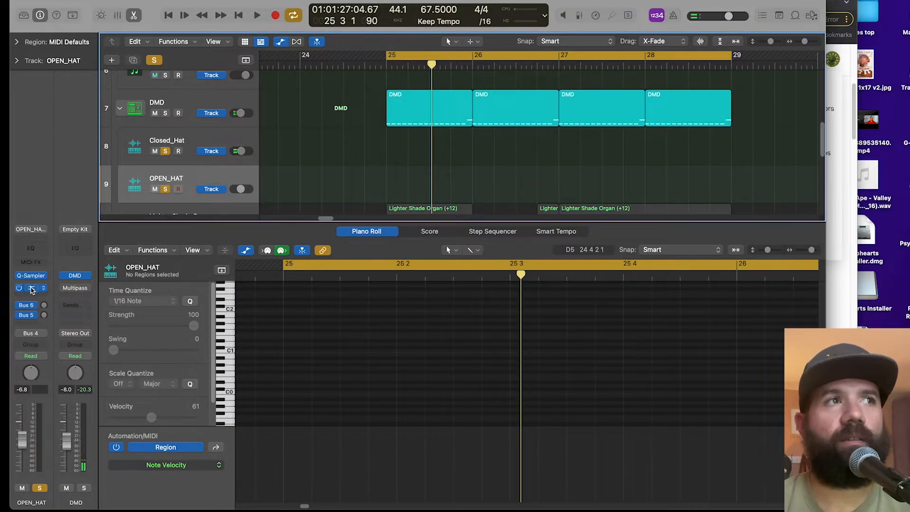
- Examine the OPEN_HAT track's Pro-Q 3 low-cut curve and its Quick Sampler settings, closing both plug-in windows
{"action": "left_click", "coordinate": [32, 289]}
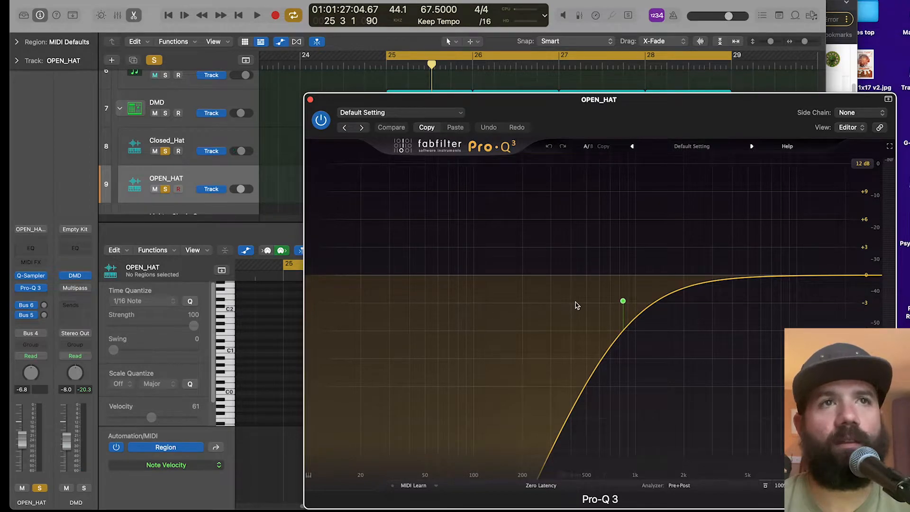
{"action": "left_click", "coordinate": [623, 301]}
{"action": "left_click", "coordinate": [33, 276]}
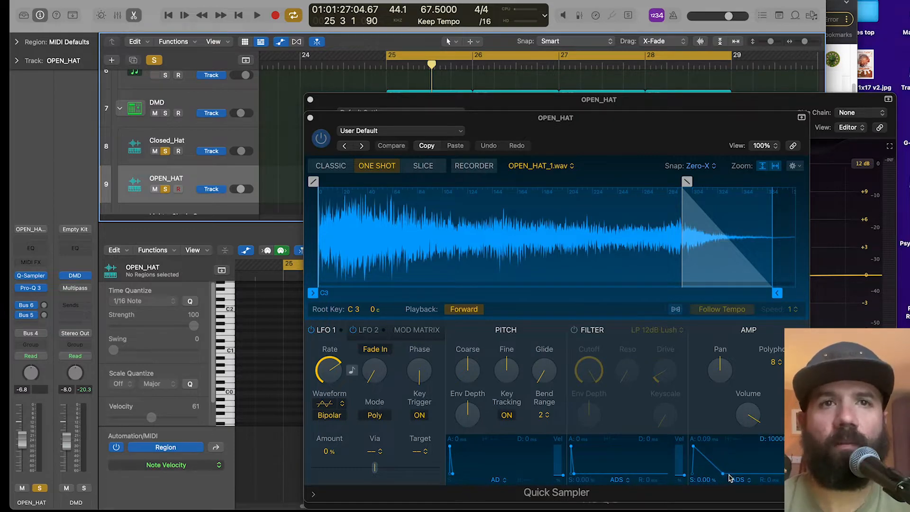
{"action": "left_click", "coordinate": [311, 118]}
{"action": "left_click", "coordinate": [310, 100]}
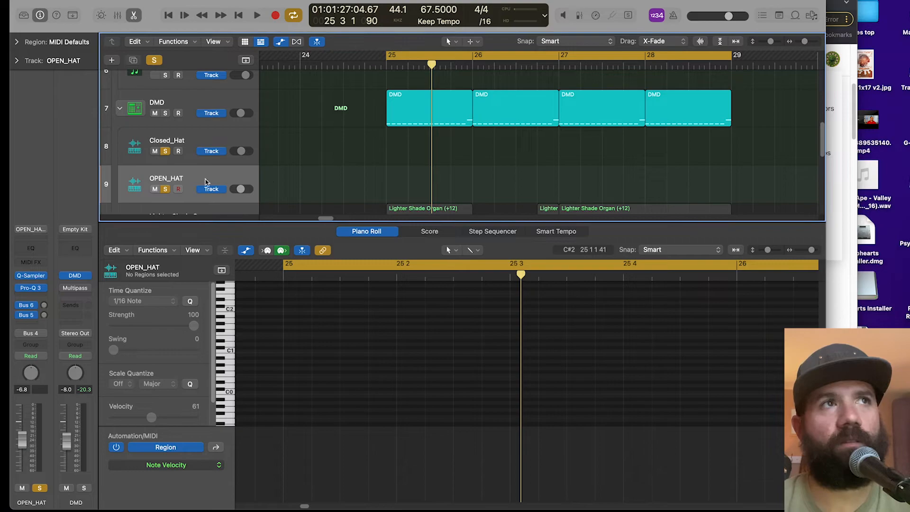
- Unsolo the OPEN_HAT and Closed_Hat tracks, play the full mix, and select the DMD track
{"action": "left_click", "coordinate": [168, 189]}
{"action": "left_click", "coordinate": [166, 151]}
{"action": "key", "text": "space"}
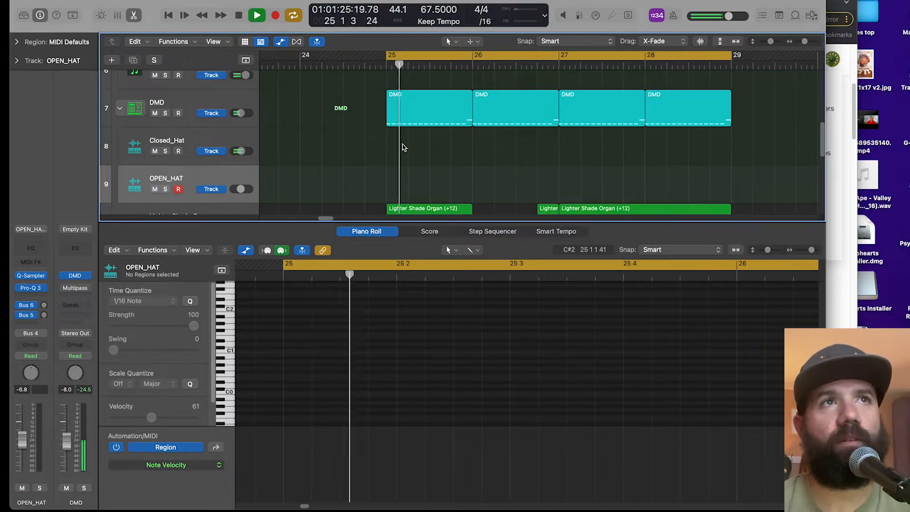
{"action": "key", "text": "super+Up"}
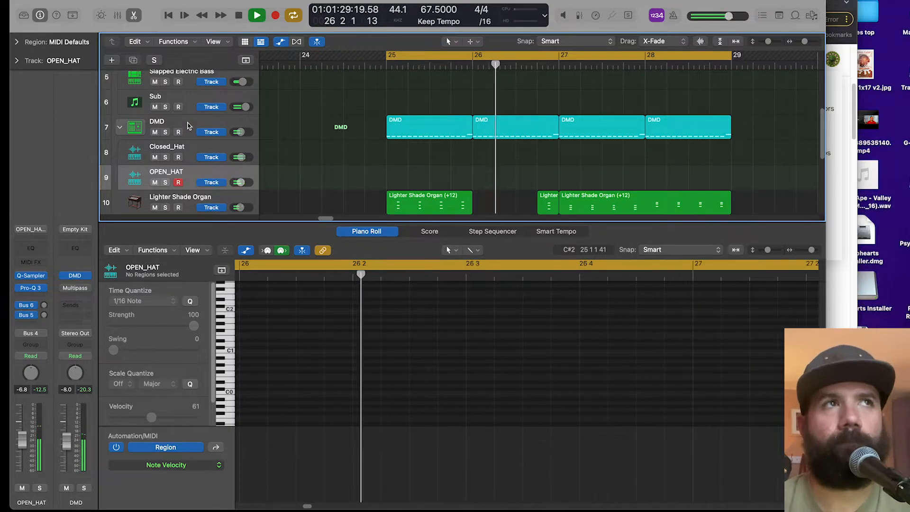
{"action": "left_click", "coordinate": [187, 128]}
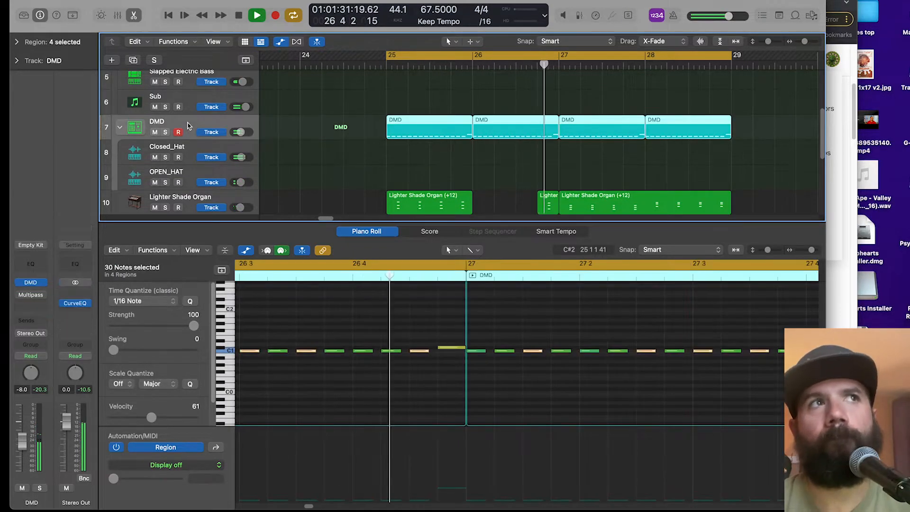
{"action": "key", "text": "space"}
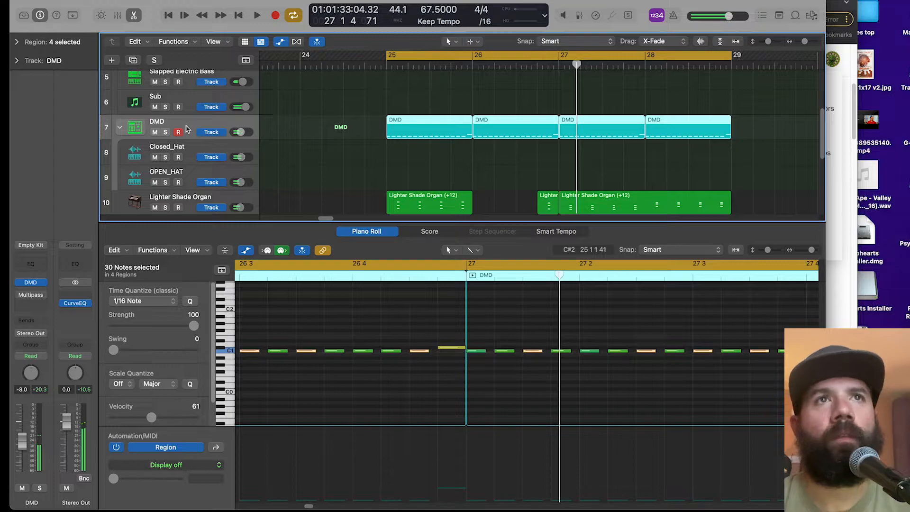
- Open the Multipass effect on the DMD track and switch it on while the mix plays
{"action": "left_click", "coordinate": [32, 296]}
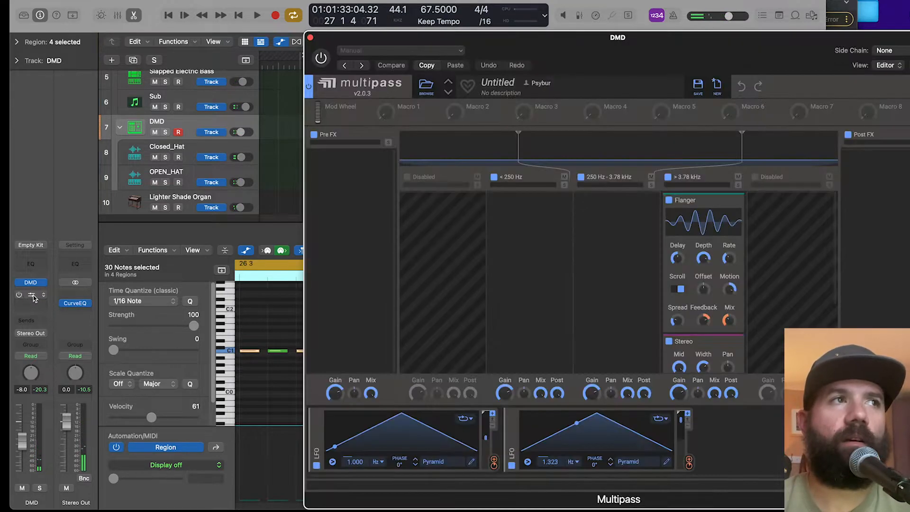
{"action": "left_click_drag", "start_coordinate": [705, 54], "coordinate": [580, 27]}
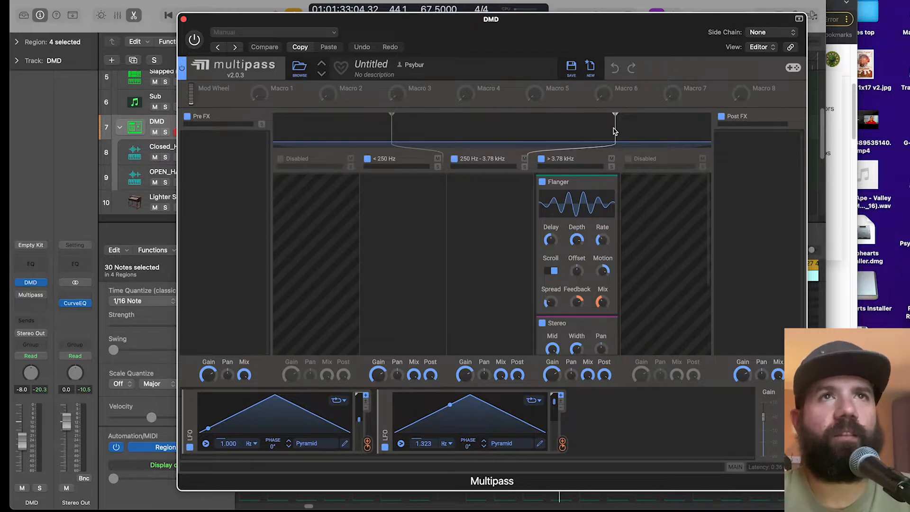
{"action": "left_click_drag", "start_coordinate": [614, 36], "coordinate": [607, 22]}
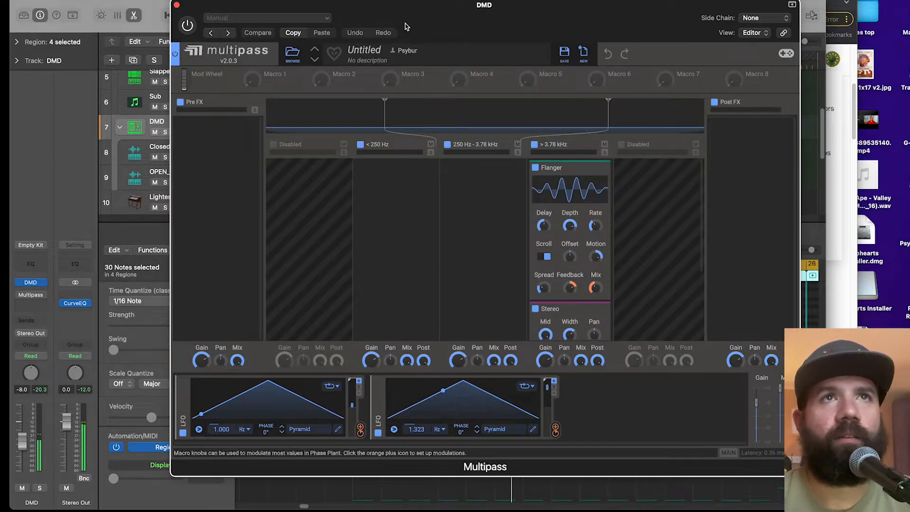
{"action": "left_click", "coordinate": [185, 25]}
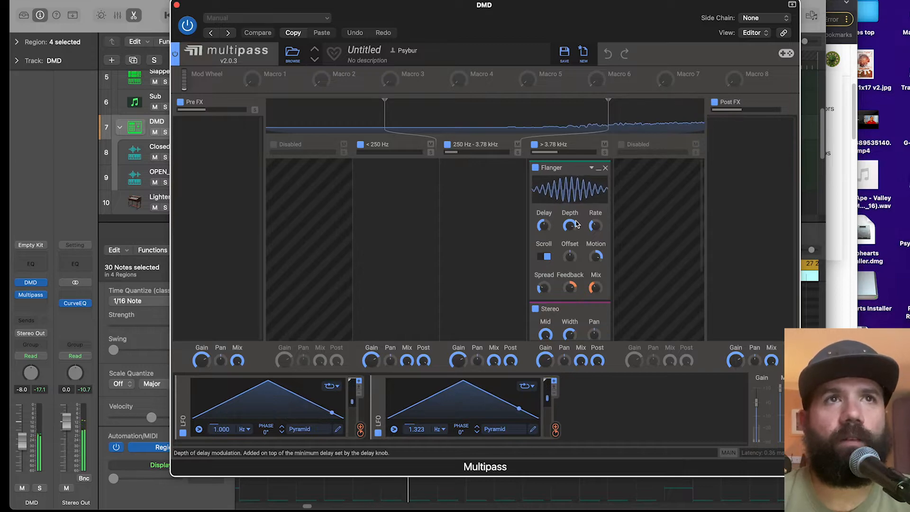
- Examine the Flanger and Stereo modules in Multipass's band above 3.78 kHz and compare the sound bypassed and active
{"action": "scroll", "coordinate": [574, 222], "scroll_direction": "down", "scroll_amount": 1}
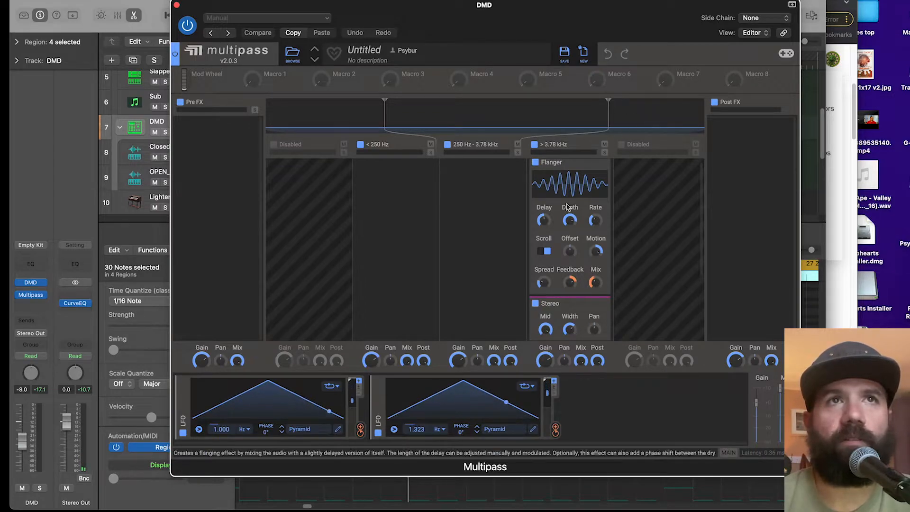
{"action": "scroll", "coordinate": [571, 228], "scroll_direction": "down", "scroll_amount": 1}
{"action": "scroll", "coordinate": [571, 230], "scroll_direction": "down", "scroll_amount": 3}
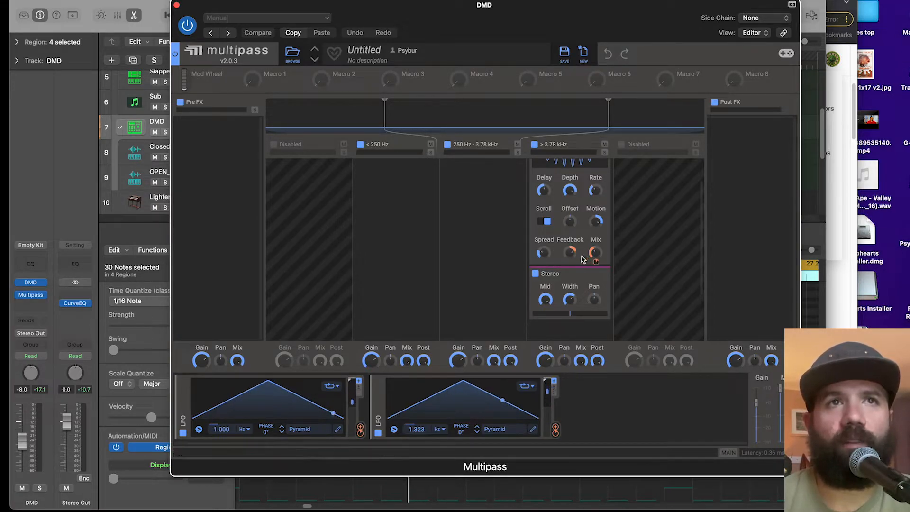
{"action": "scroll", "coordinate": [573, 258], "scroll_direction": "down", "scroll_amount": 2}
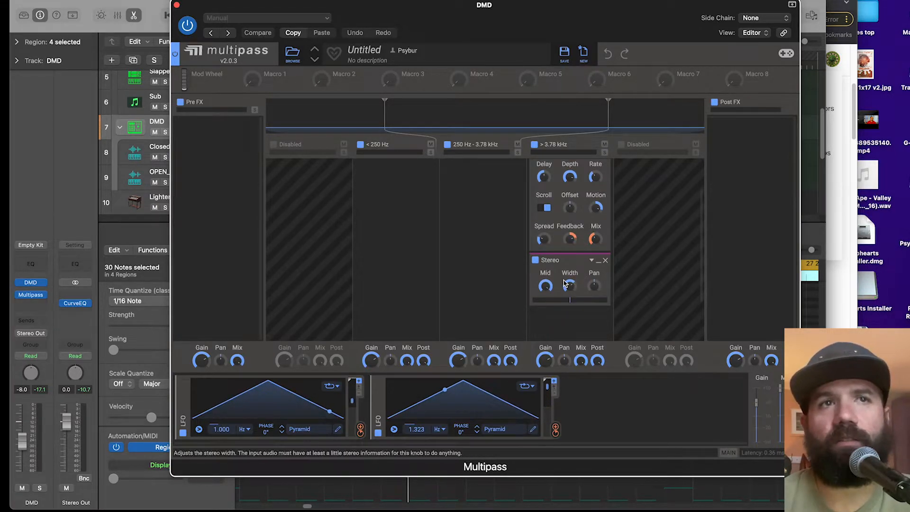
{"action": "key", "text": "space"}
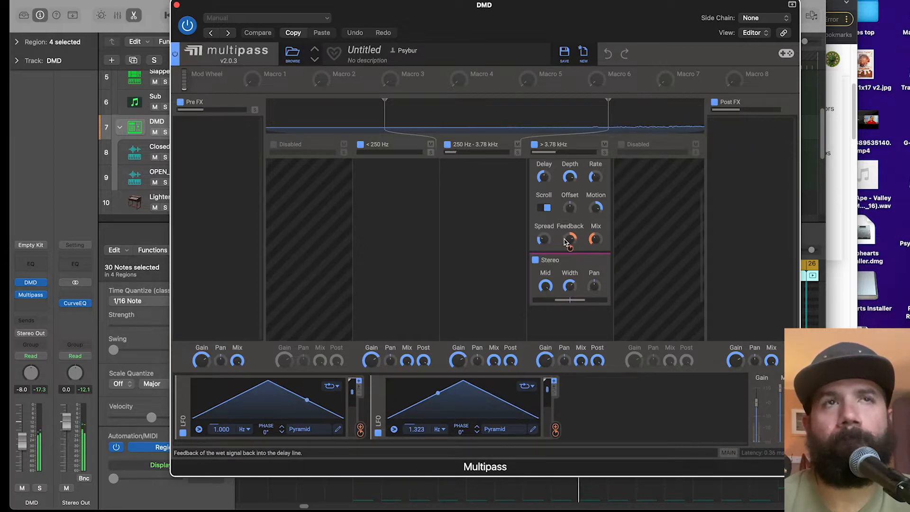
{"action": "left_click", "coordinate": [189, 27]}
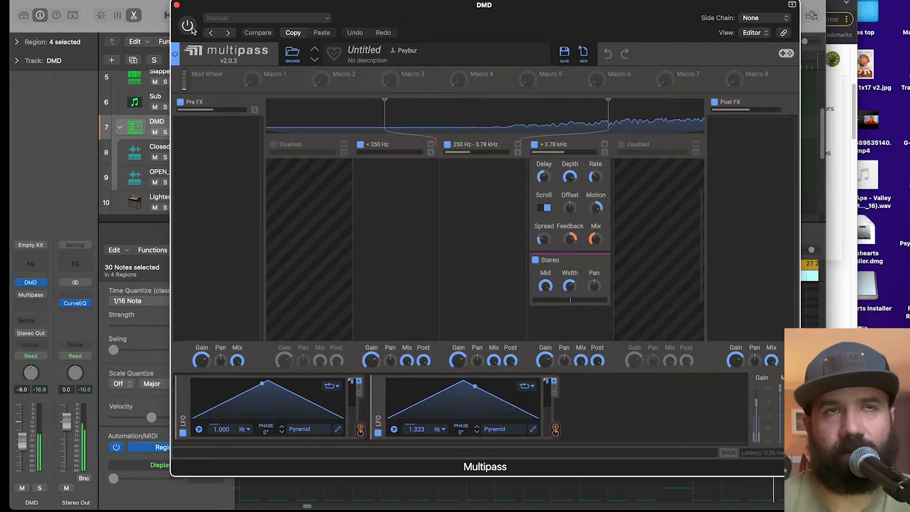
{"action": "left_click", "coordinate": [190, 27]}
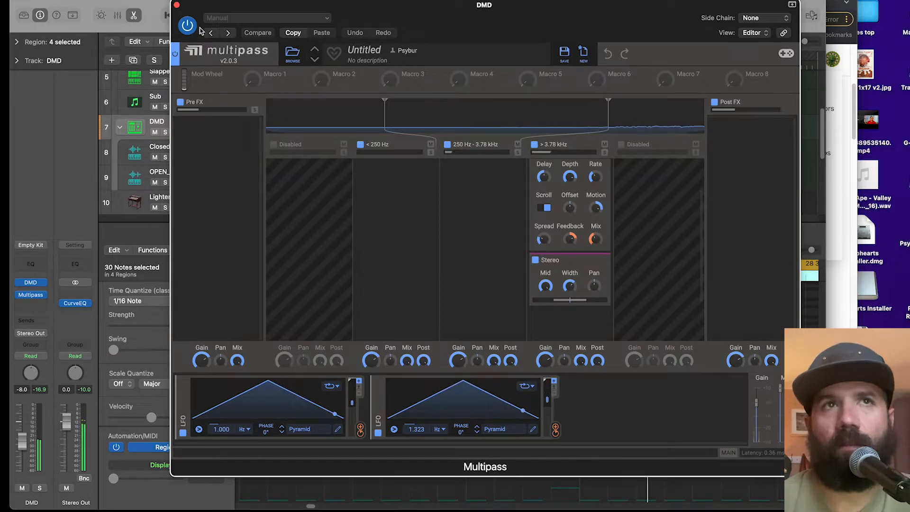
{"action": "left_click", "coordinate": [176, 5]}
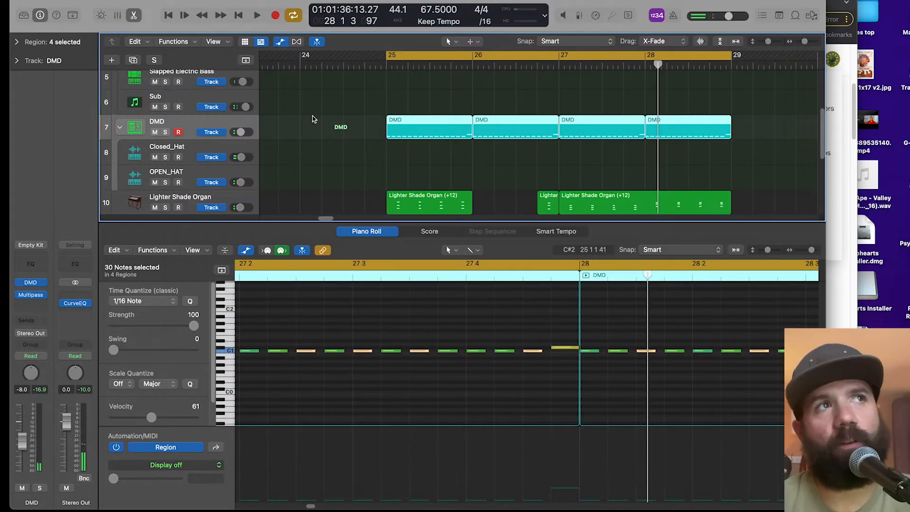
- Solo the Rim Shot track and play back its pattern from bar 25
{"action": "key", "text": "cmd+Up"}
{"action": "key", "text": "cmd+Left"}
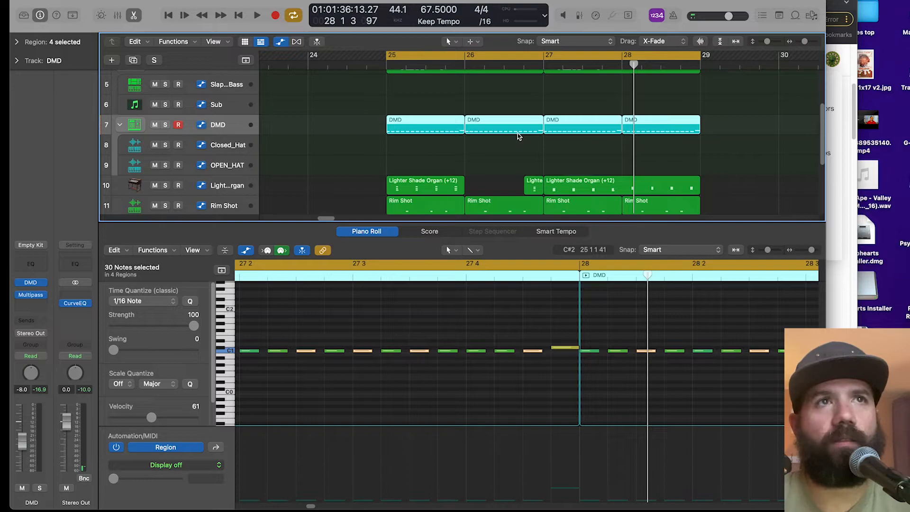
{"action": "key", "text": "cmd+Up"}
{"action": "key", "text": "cmd+Left"}
{"action": "key", "text": "super+Up"}
{"action": "key", "text": "super+Left"}
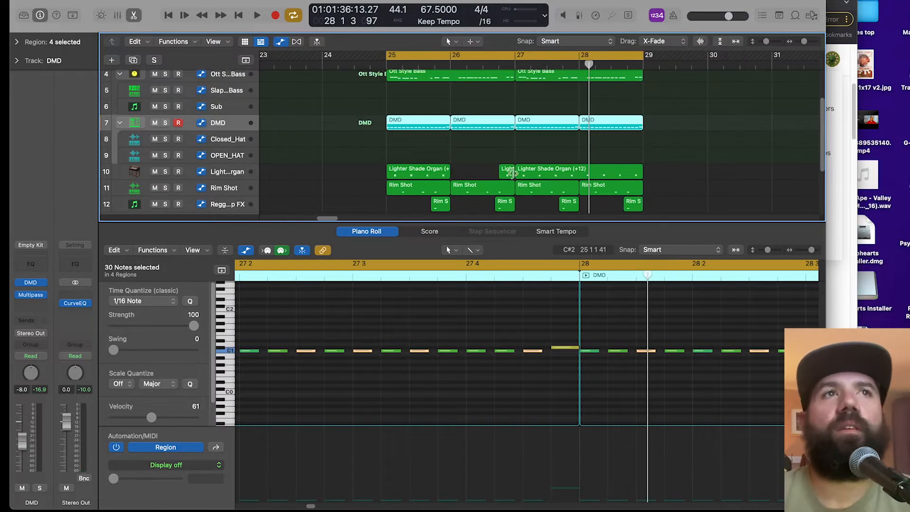
{"action": "left_click", "coordinate": [234, 189]}
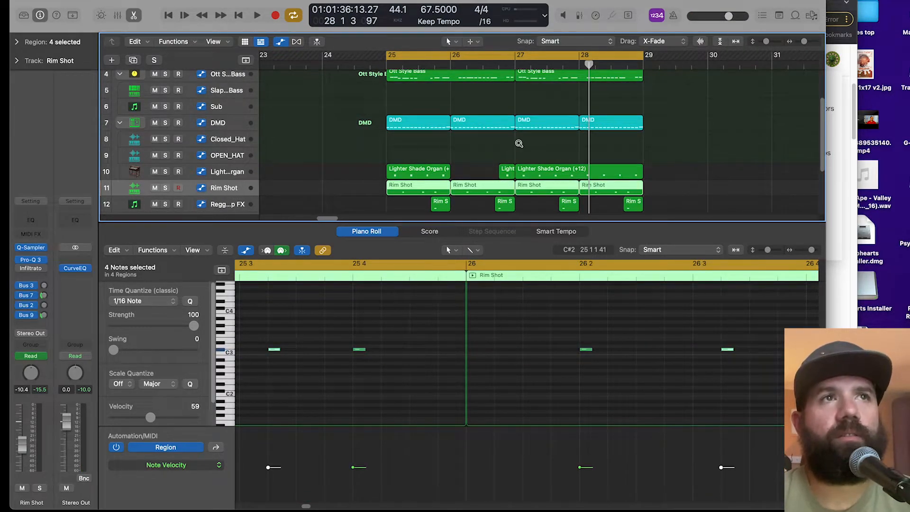
{"action": "scroll", "coordinate": [519, 143], "scroll_direction": "up", "scroll_amount": 3}
{"action": "scroll", "coordinate": [512, 166], "scroll_direction": "down", "scroll_amount": 5}
{"action": "scroll", "coordinate": [508, 183], "scroll_direction": "up", "scroll_amount": 3}
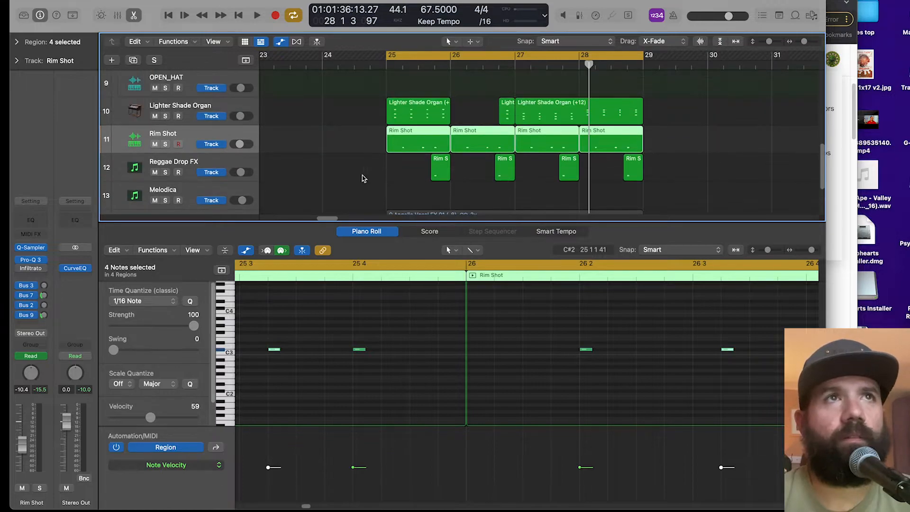
{"action": "left_click", "coordinate": [165, 144]}
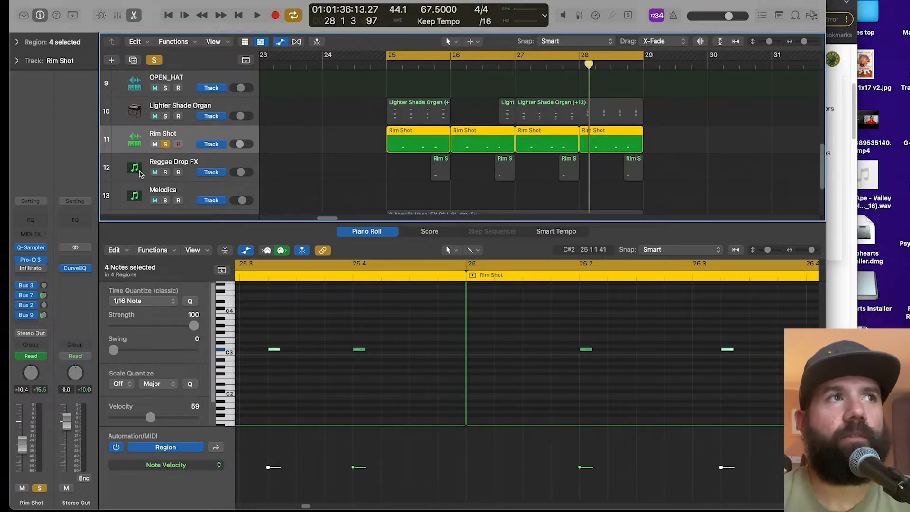
{"action": "key", "text": "space"}
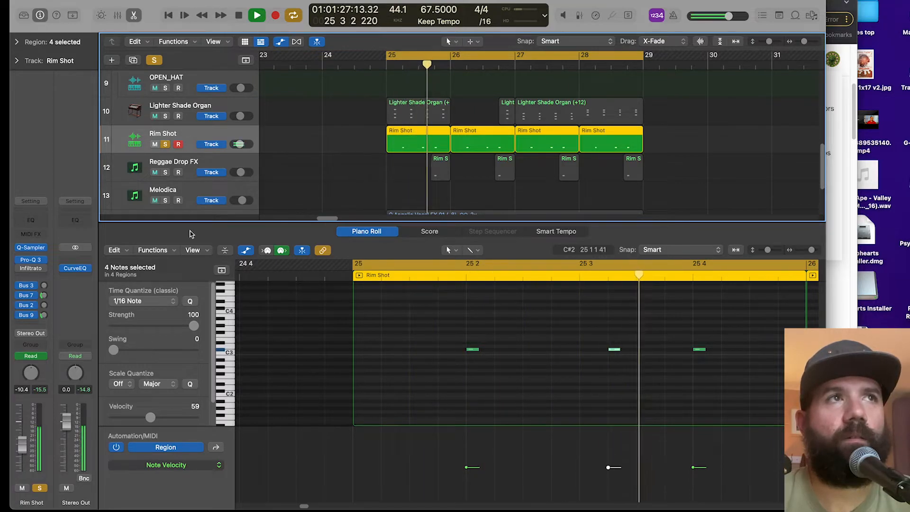
{"action": "key", "text": "space"}
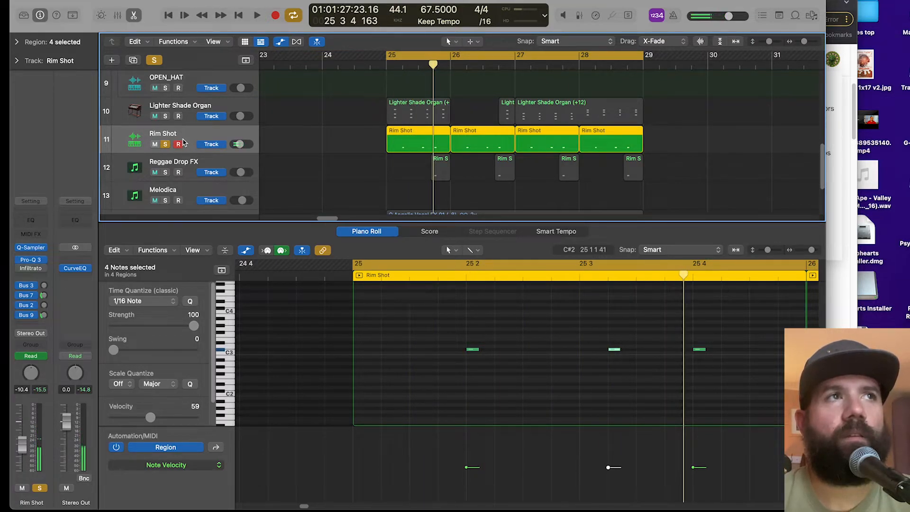
- Raise the low cut in the Rim Shot's Pro-Q 3 to about 567 Hz with a Q of 1.141, auditioning it in playback
{"action": "mouse_move", "coordinate": [20, 264]}
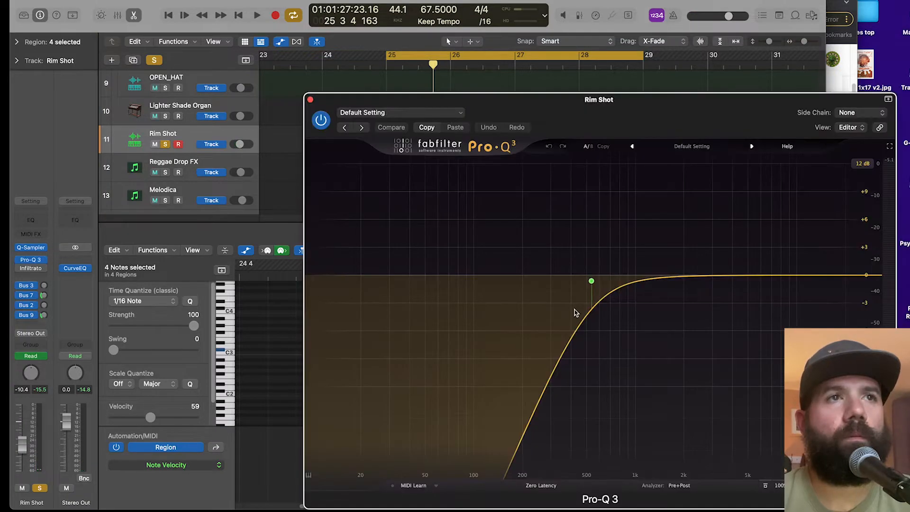
{"action": "key", "text": "space"}
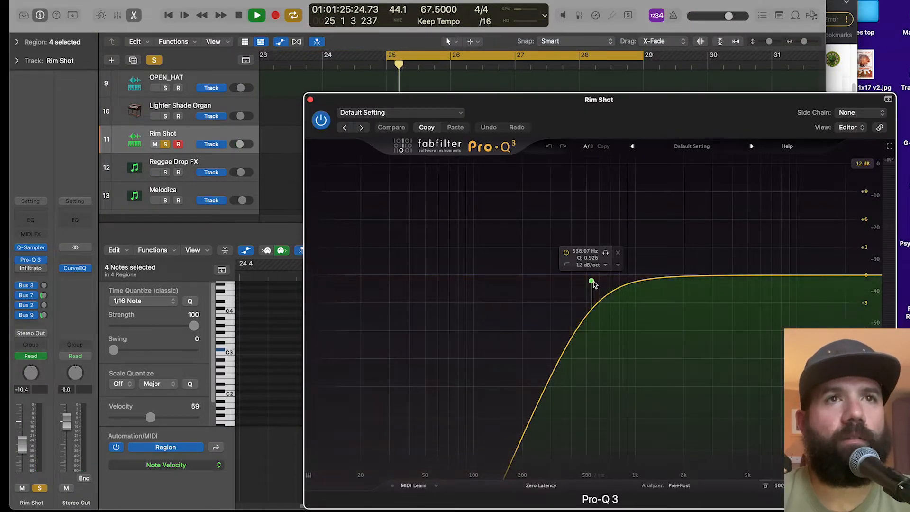
{"action": "left_click_drag", "start_coordinate": [587, 282], "coordinate": [595, 265]}
{"action": "key", "text": "space"}
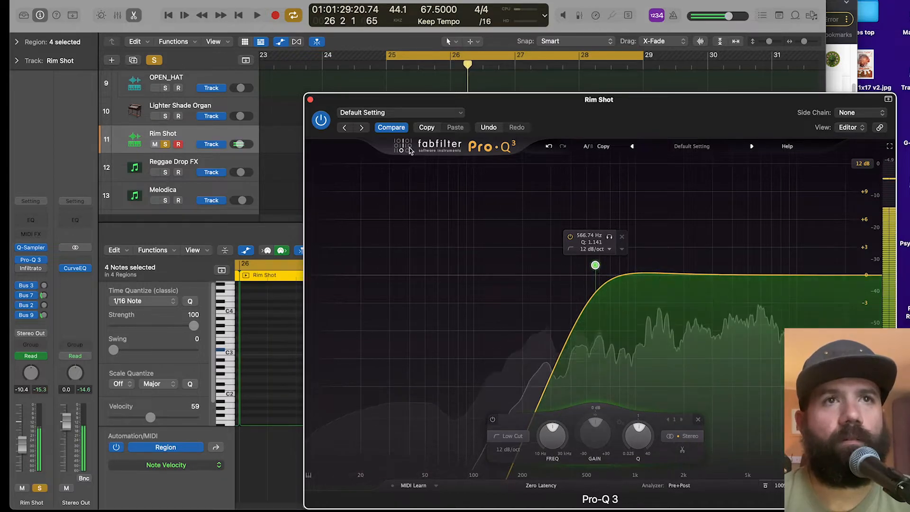
{"action": "left_click", "coordinate": [311, 100]}
- Adjust the Spring Box's Mix in the Pedalboard fed by the Rim Shot's Bus 7 send while the pattern plays
{"action": "key", "text": "super+Up"}
{"action": "key", "text": "super+Up"}
{"action": "key", "text": "super+Up"}
{"action": "key", "text": "super+Up"}
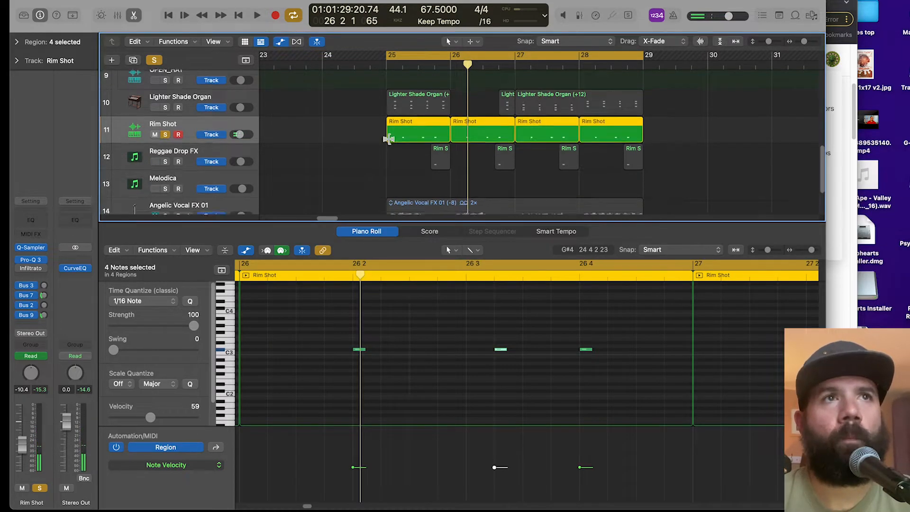
{"action": "left_click", "coordinate": [43, 297]}
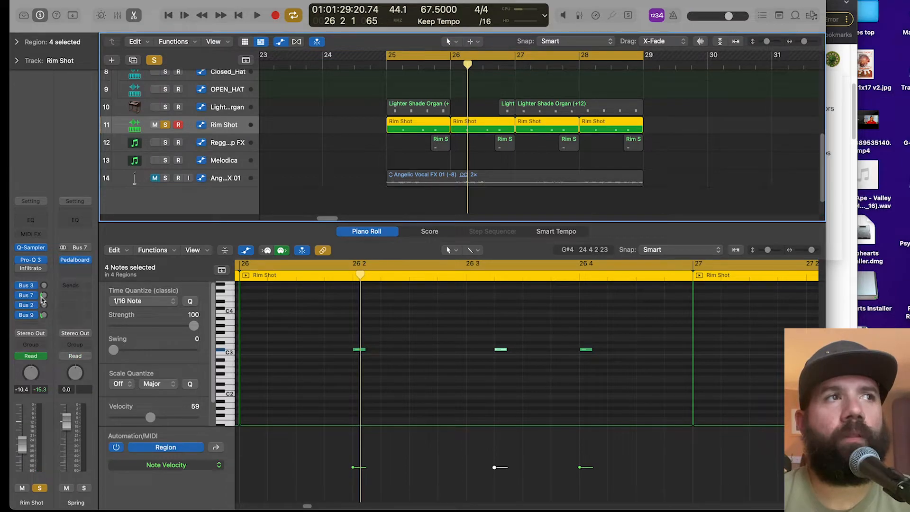
{"action": "left_click", "coordinate": [76, 260]}
{"action": "left_click_drag", "start_coordinate": [524, 131], "coordinate": [549, 101]}
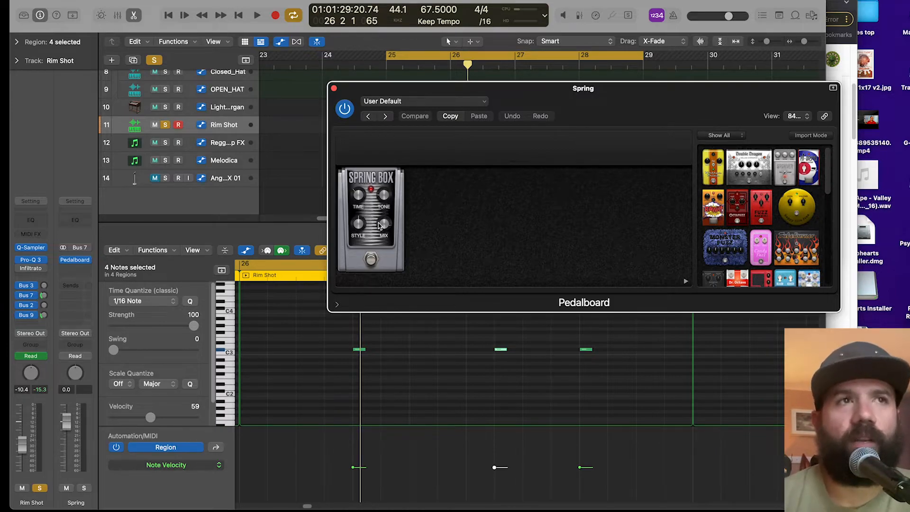
{"action": "key", "text": "space"}
{"action": "left_click_drag", "start_coordinate": [379, 226], "coordinate": [400, 221]}
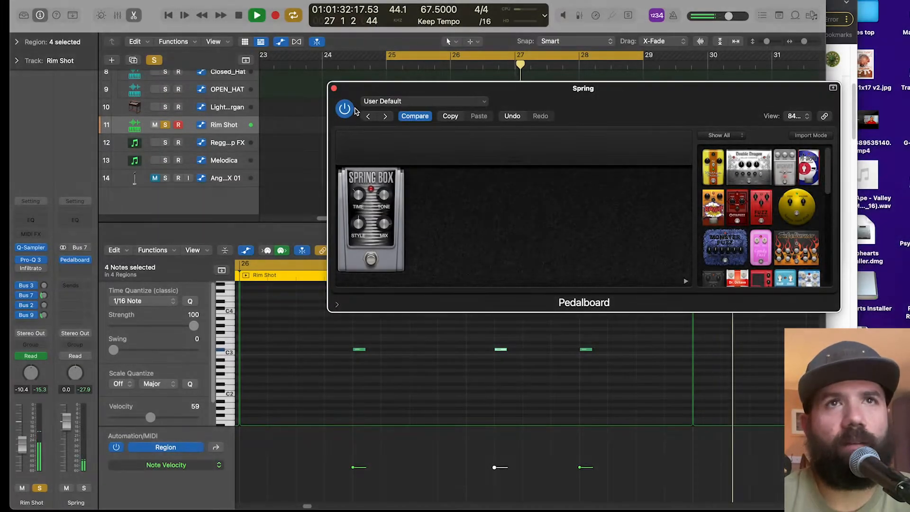
{"action": "left_click", "coordinate": [334, 88]}
{"action": "key", "text": "space"}
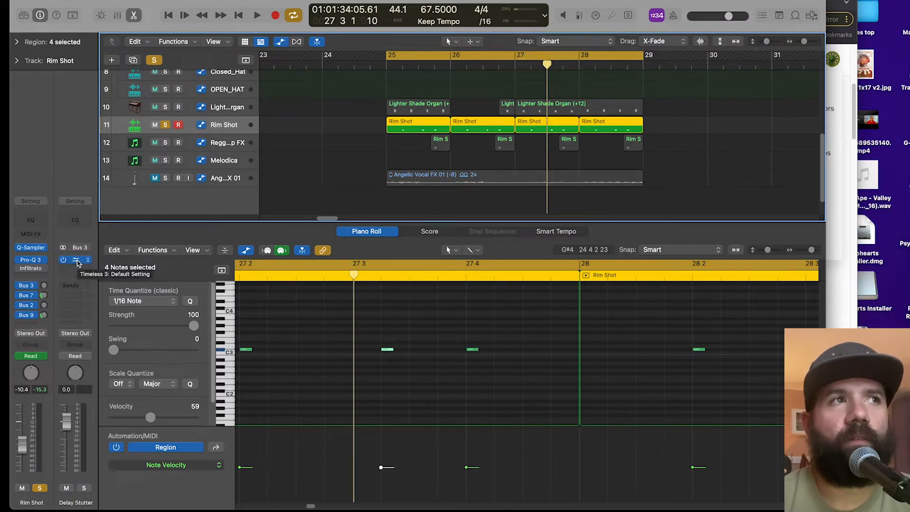
- Check the Timeless 3 delay on the Bus 3 Delay Stutter return and insert a second Timeless 3 after it
{"action": "left_click", "coordinate": [74, 261]}
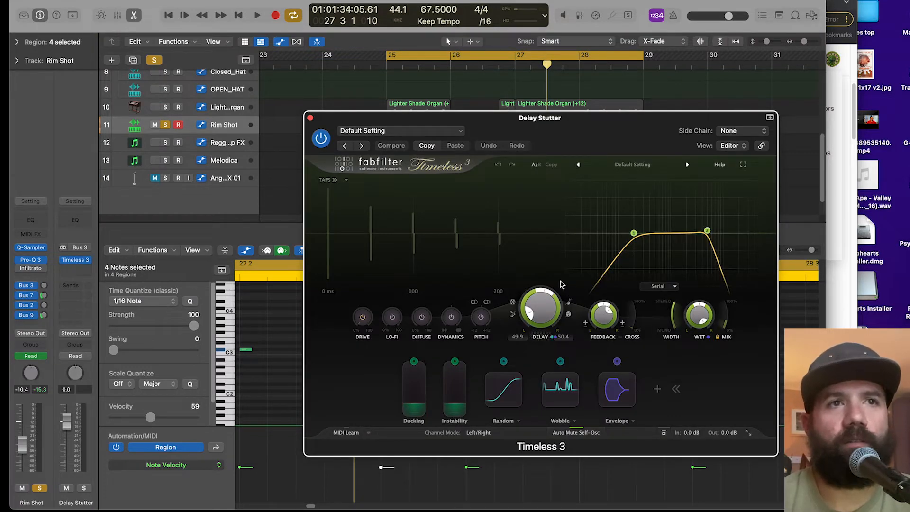
{"action": "left_click", "coordinate": [310, 118]}
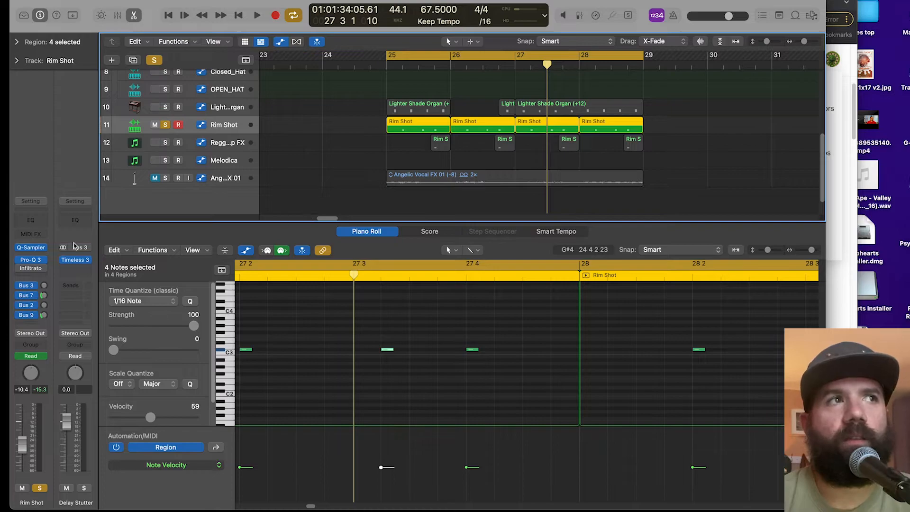
{"action": "left_click", "coordinate": [83, 272]}
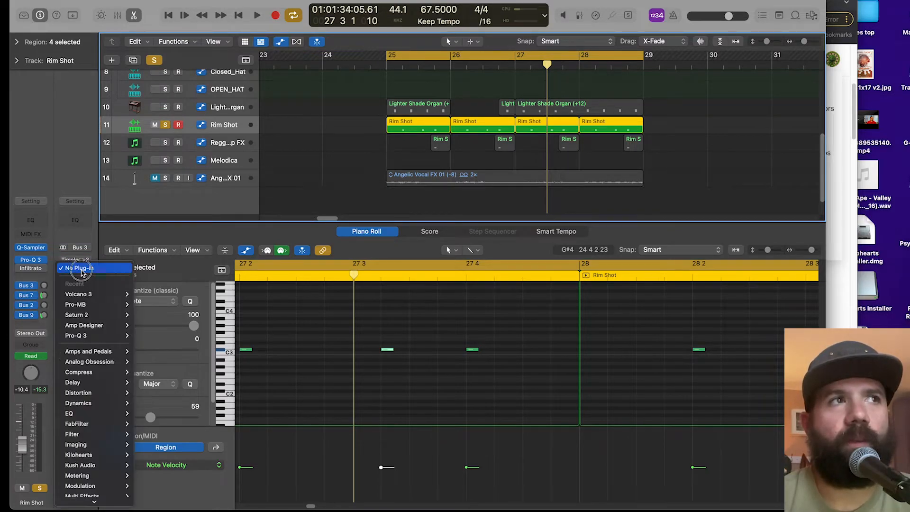
{"action": "mouse_move", "coordinate": [95, 423]}
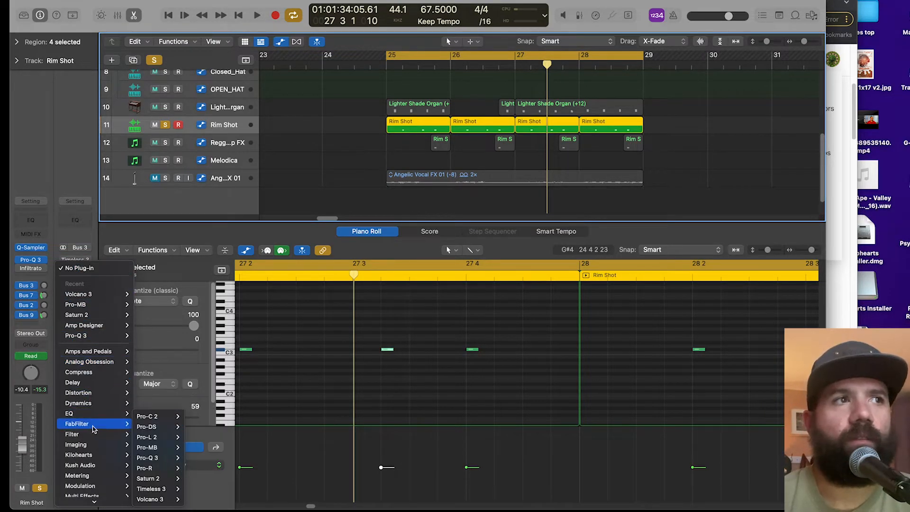
{"action": "mouse_move", "coordinate": [156, 488]}
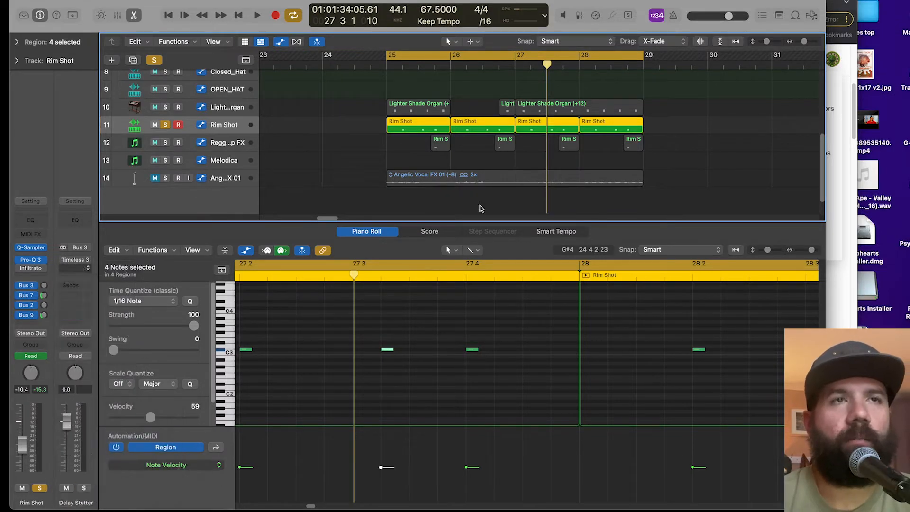
- Set the second Timeless 3's delay time to 176.7 ms and assign the Envelope as a modulator of the delay time
{"action": "left_click_drag", "start_coordinate": [608, 135], "coordinate": [565, 67]}
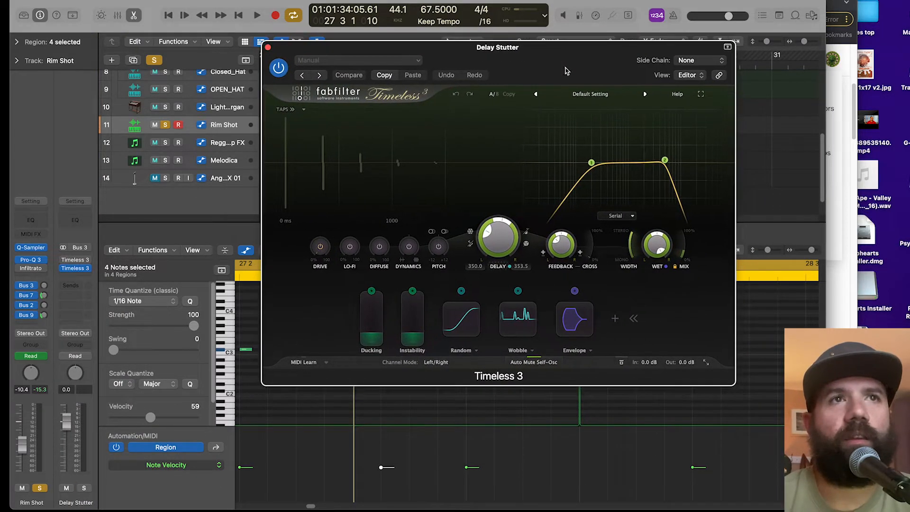
{"action": "left_click", "coordinate": [526, 232]}
{"action": "left_click", "coordinate": [548, 244]}
{"action": "left_click_drag", "start_coordinate": [498, 239], "coordinate": [506, 265]}
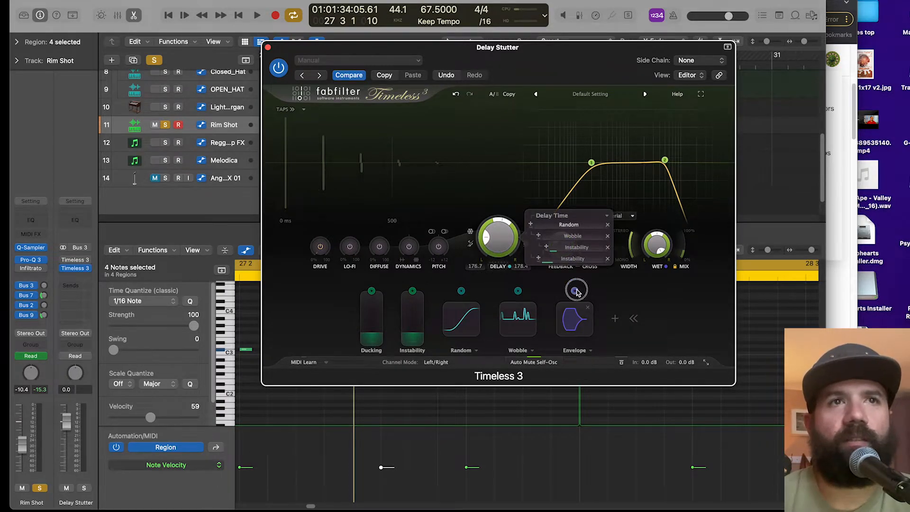
{"action": "left_click_drag", "start_coordinate": [574, 291], "coordinate": [496, 238]}
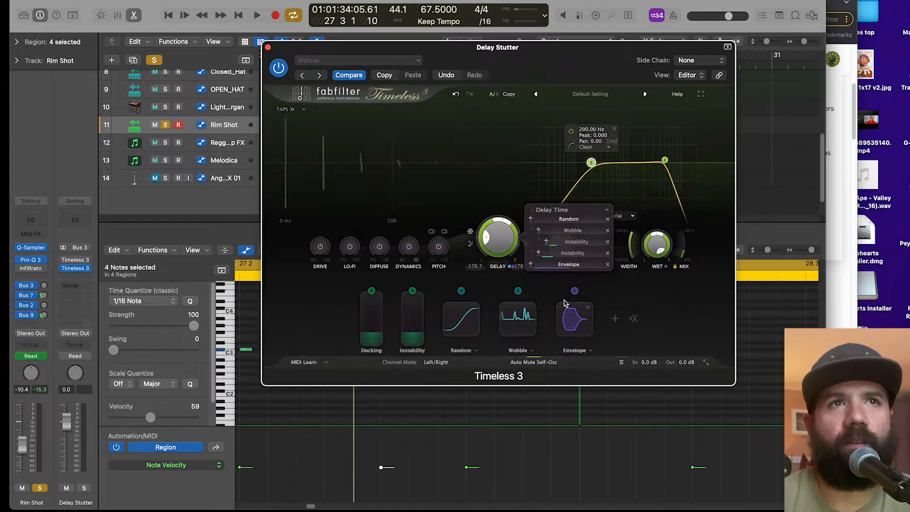
- Raise the delay's feedback to about 69% and turn up the Rim Shot's Bus 3 send while auditioning the pattern
{"action": "key", "text": "space"}
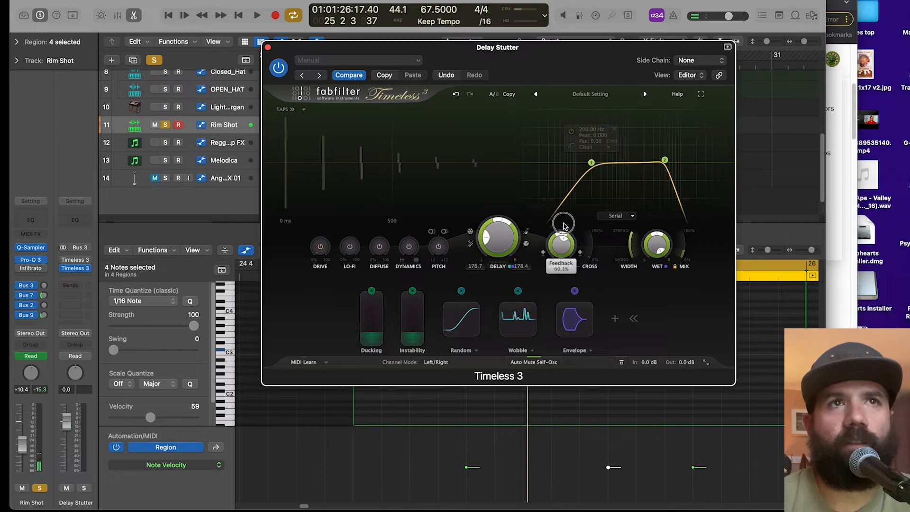
{"action": "left_click_drag", "start_coordinate": [564, 225], "coordinate": [565, 201]}
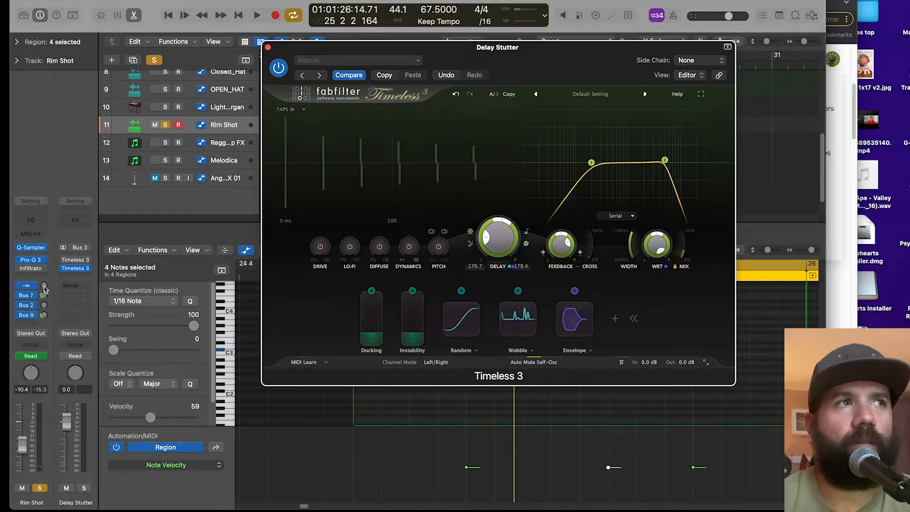
{"action": "key", "text": "space"}
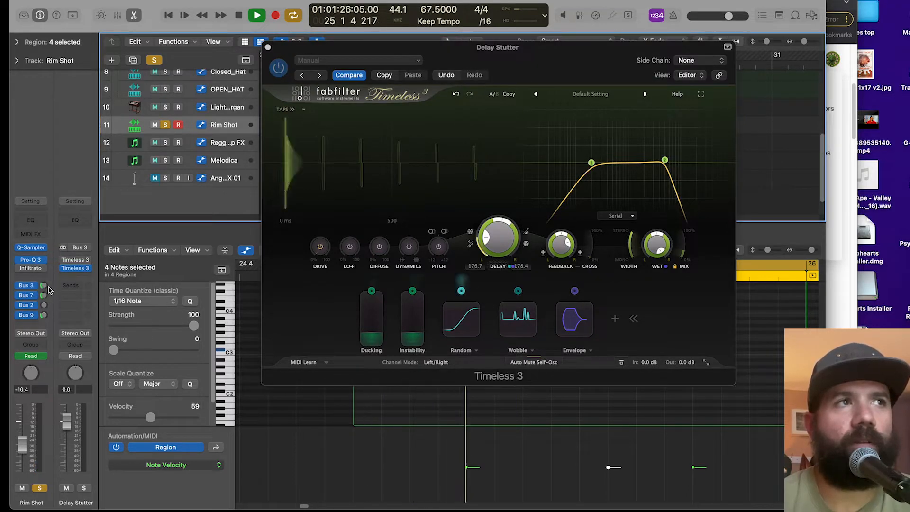
{"action": "key", "text": "space"}
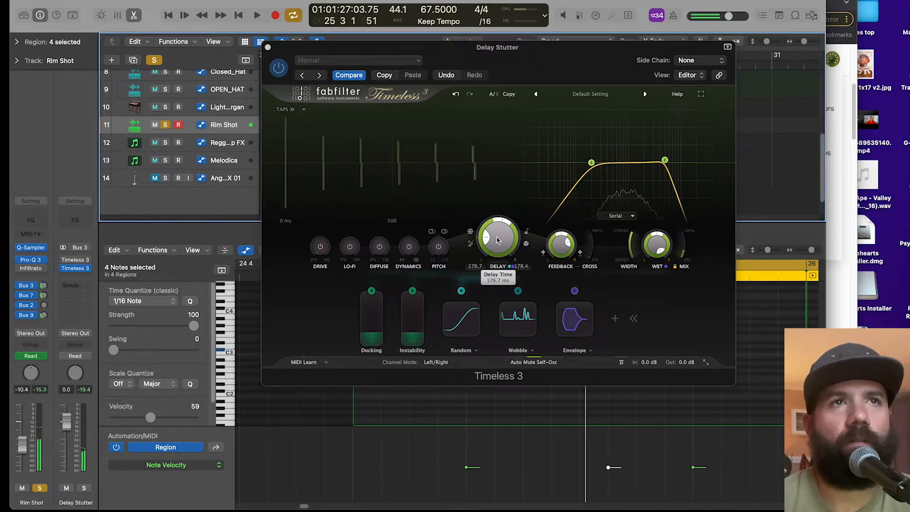
- Shorten the second Timeless 3's delay time to 84.5 ms and replay the rim shot
{"action": "mouse_move", "coordinate": [497, 240]}
{"action": "left_mouse_down"}
{"action": "mouse_move", "coordinate": [506, 264]}
{"action": "mouse_move", "coordinate": [494, 244]}
{"action": "left_mouse_up"}
{"action": "key", "text": "space"}
{"action": "key", "text": "space"}
{"action": "key", "text": "space"}
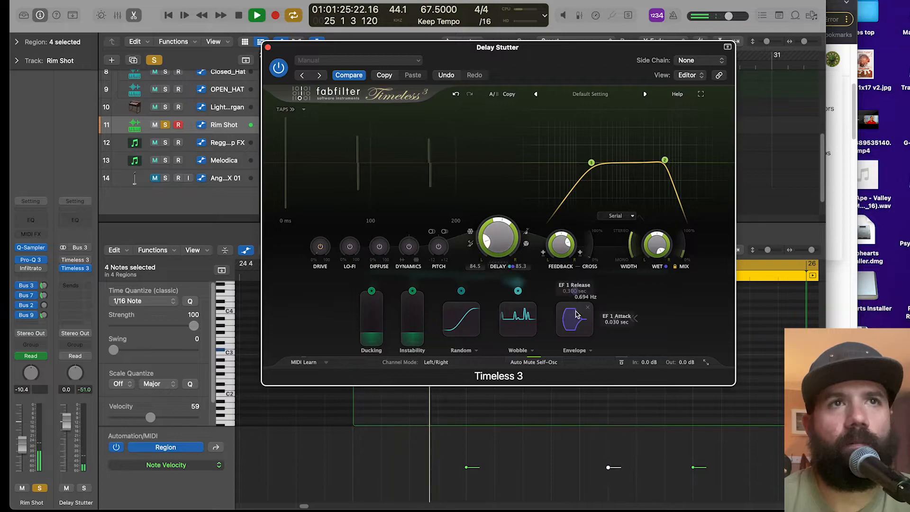
- Expand the Envelope modulator and lengthen its attack slightly and shorten its release while replaying the rim shot
{"action": "left_click", "coordinate": [573, 316]}
{"action": "key", "text": "space"}
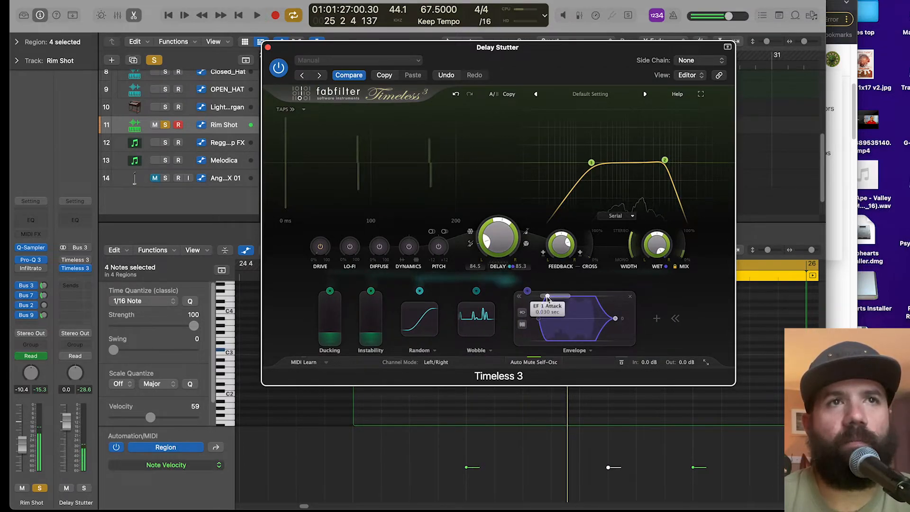
{"action": "key", "text": "space"}
{"action": "left_click_drag", "start_coordinate": [547, 296], "coordinate": [550, 297]}
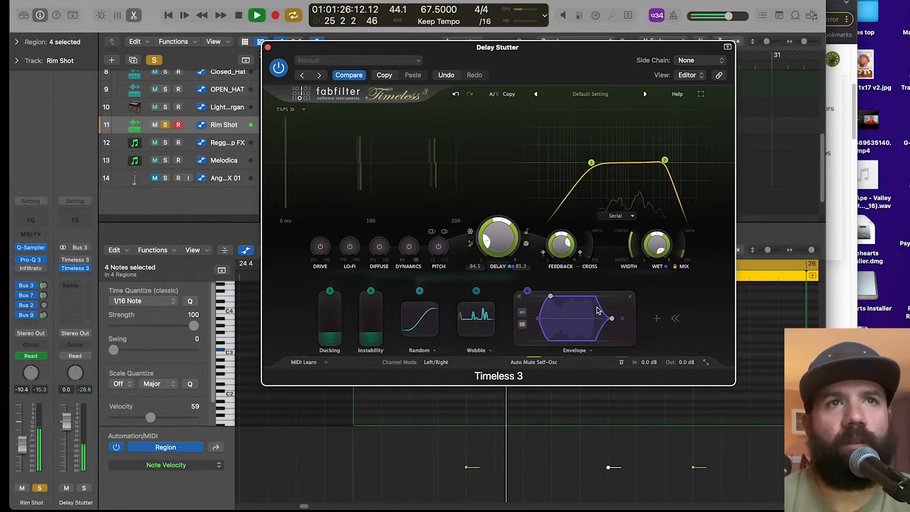
{"action": "key", "text": "space"}
{"action": "key", "text": "space"}
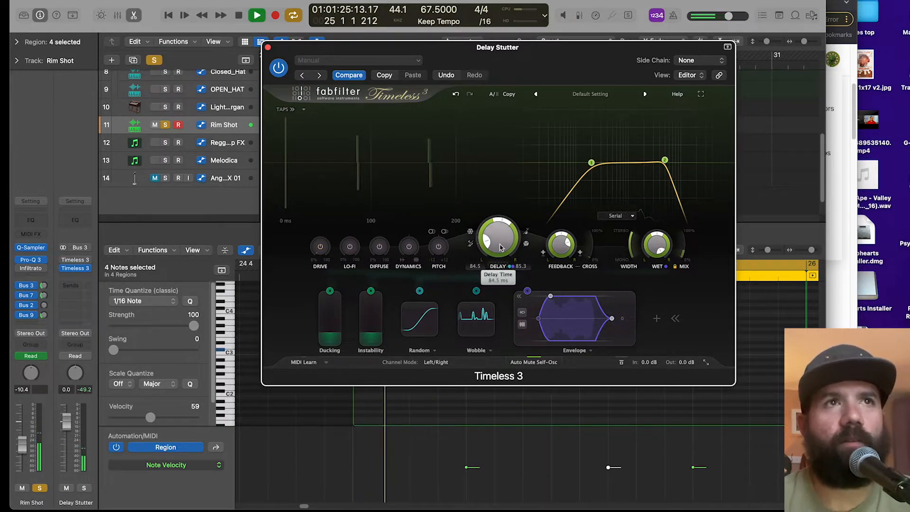
- Set the delay time to 81.2 ms and adjust the Envelope's modulation of the delay time
{"action": "left_click_drag", "start_coordinate": [498, 236], "coordinate": [501, 246]}
{"action": "key", "text": "space"}
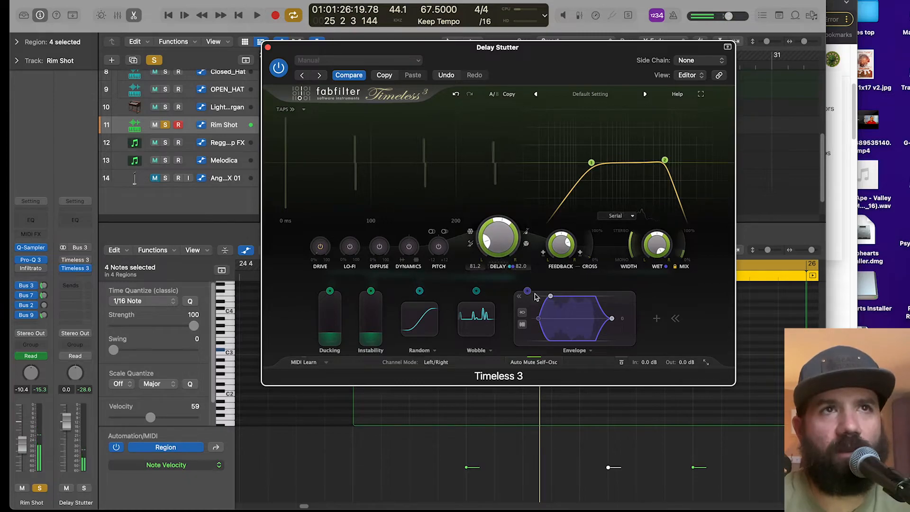
{"action": "left_click_drag", "start_coordinate": [526, 291], "coordinate": [495, 248]}
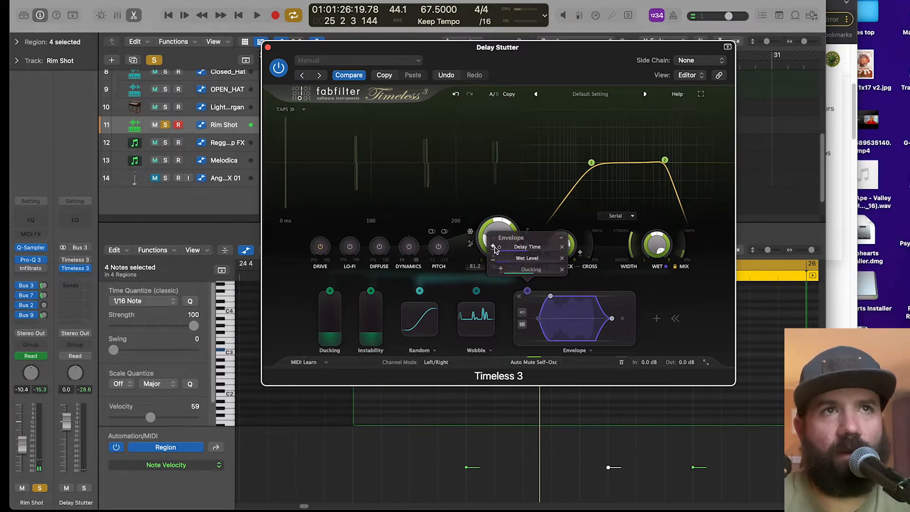
{"action": "key", "text": "space"}
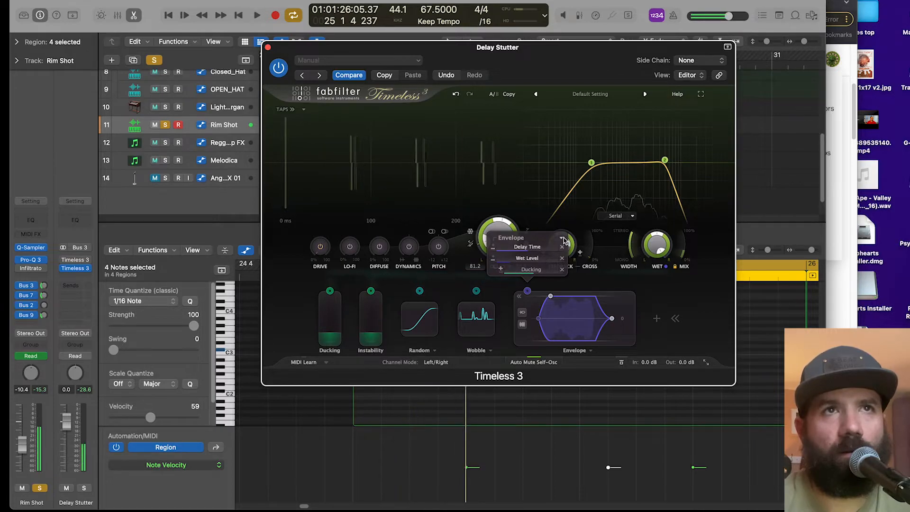
- Close the delay plug-in, unsolo the Rim Shot track after replaying it, and audition the full mix
{"action": "left_click", "coordinate": [268, 47]}
{"action": "key", "text": "space"}
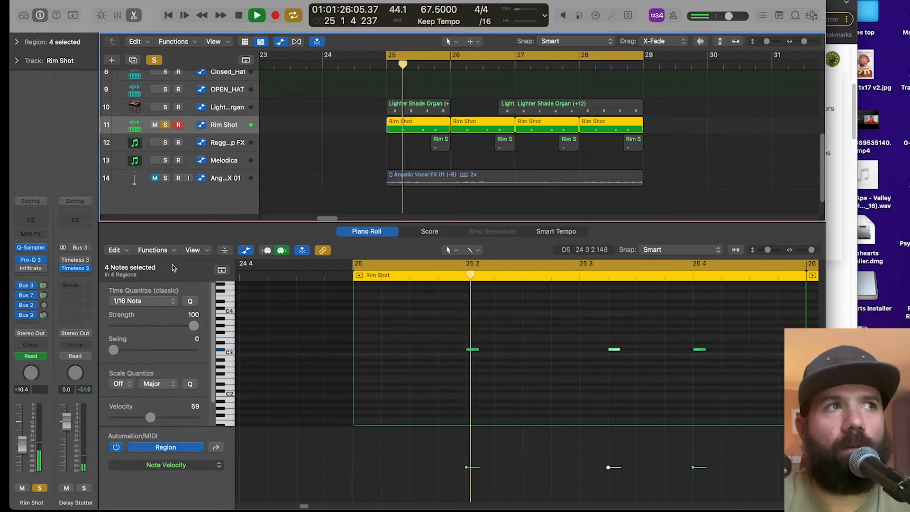
{"action": "key", "text": "space"}
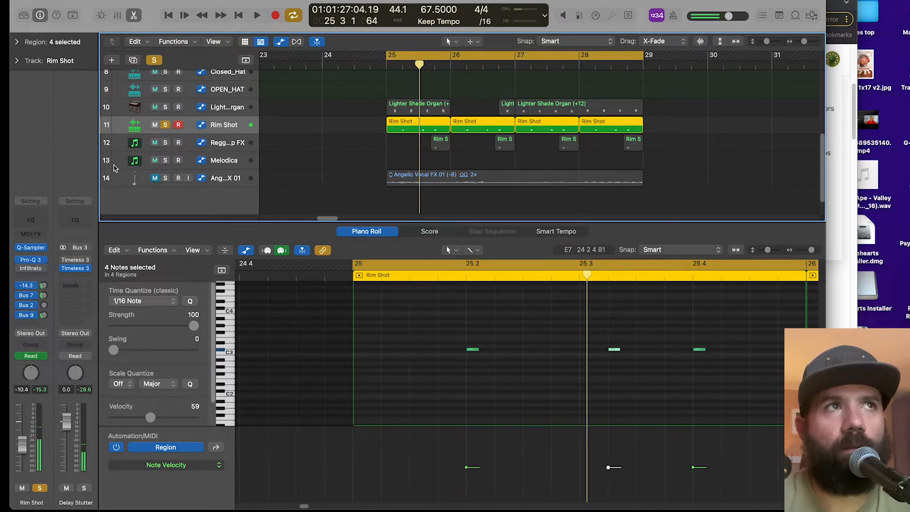
{"action": "key", "text": "space"}
{"action": "left_click", "coordinate": [166, 125]}
{"action": "key", "text": "space"}
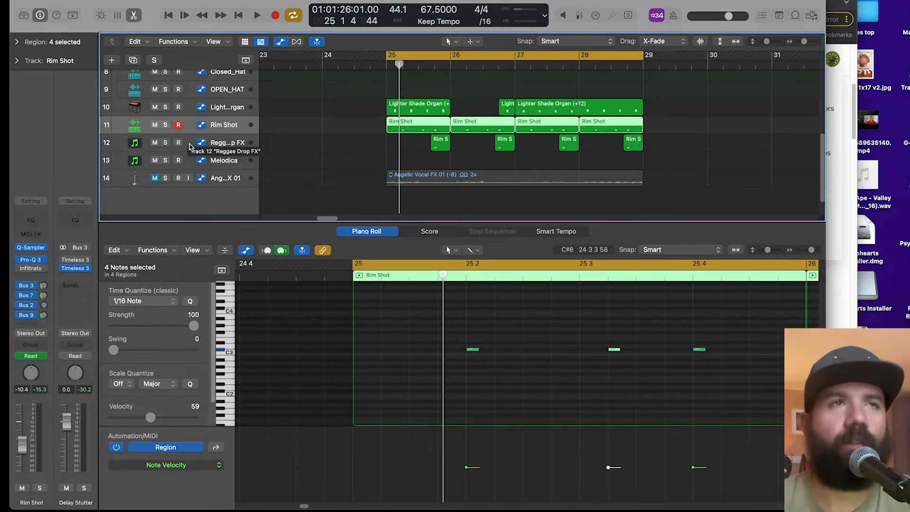
- Reopen the Delay Stutter's second Timeless 3 and set its delay time to 102.9 ms against the full mix
{"action": "left_click", "coordinate": [75, 269]}
{"action": "key", "text": "space"}
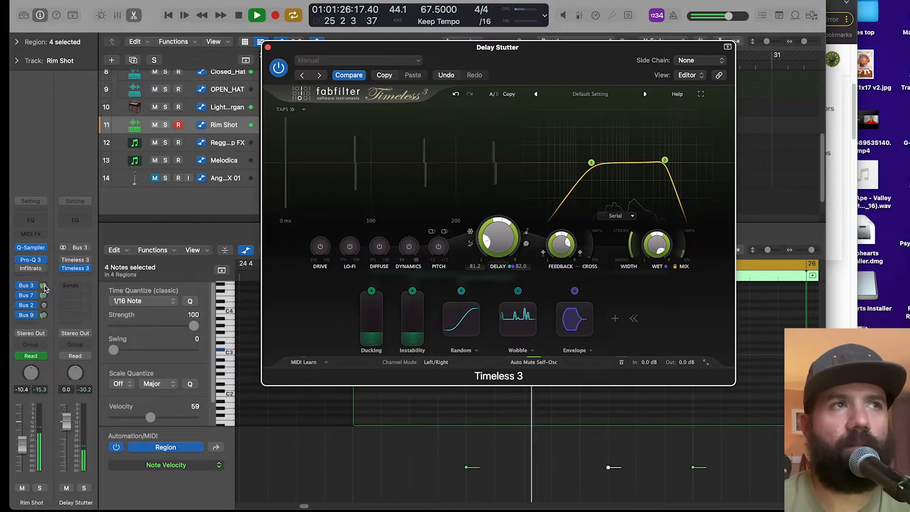
{"action": "key", "text": "space"}
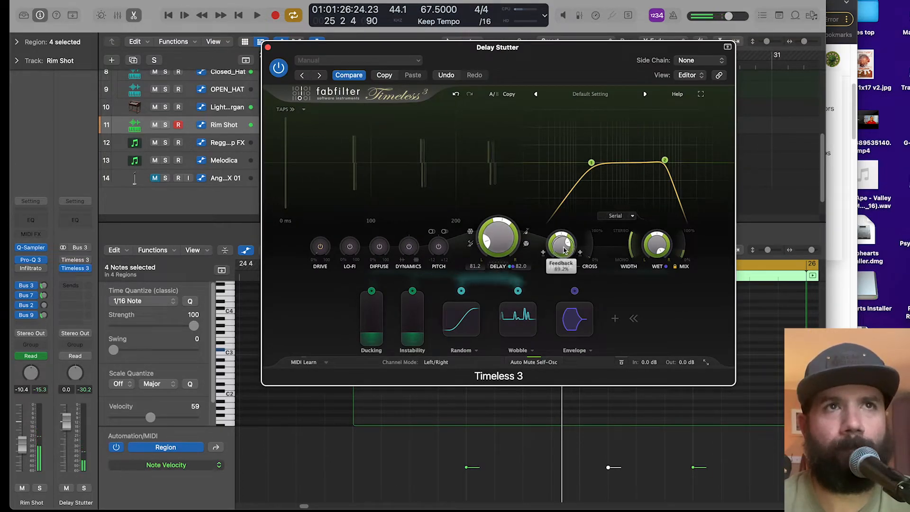
{"action": "key", "text": "space"}
{"action": "left_click_drag", "start_coordinate": [497, 243], "coordinate": [500, 239]}
{"action": "key", "text": "space"}
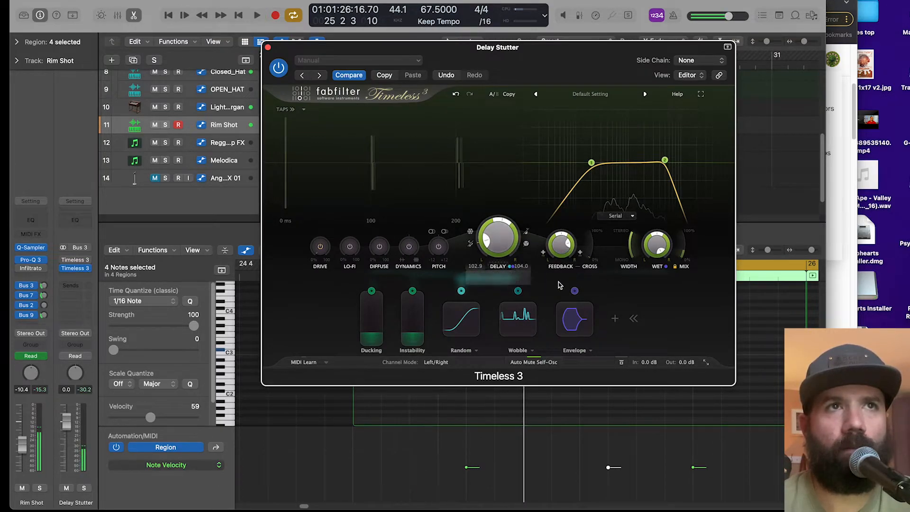
- Show the Envelope's modulation targets and lower the delay time to 97.2 ms, replaying the mix
{"action": "left_click", "coordinate": [575, 293]}
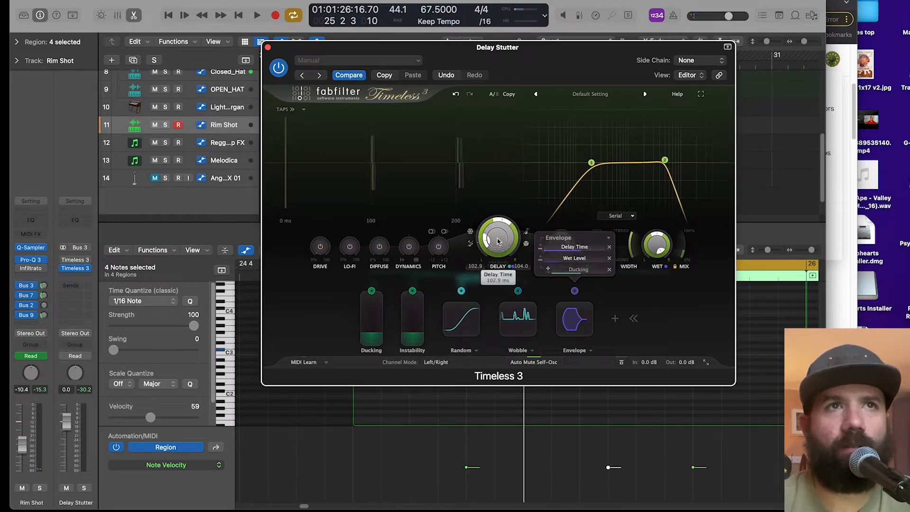
{"action": "left_click_drag", "start_coordinate": [498, 243], "coordinate": [499, 247]}
{"action": "key", "text": "space"}
{"action": "key", "text": "space"}
{"action": "key", "text": "space"}
- Set the second Timeless 3's Mix to about 88% and replay the full mix
{"action": "left_click_drag", "start_coordinate": [688, 249], "coordinate": [706, 194]}
{"action": "key", "text": "space"}
{"action": "key", "text": "space"}
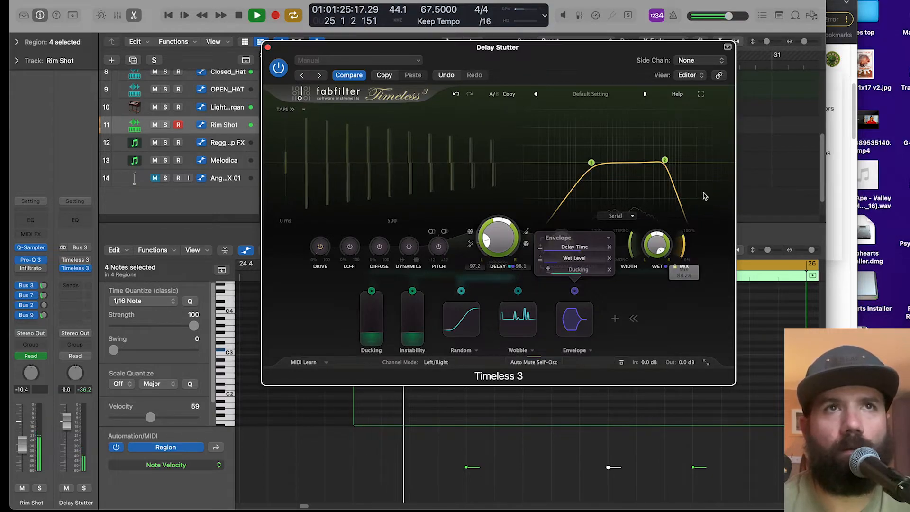
- Stop and restart the full mix, then close the Delay Stutter's second Timeless 3
{"action": "key", "text": "space"}
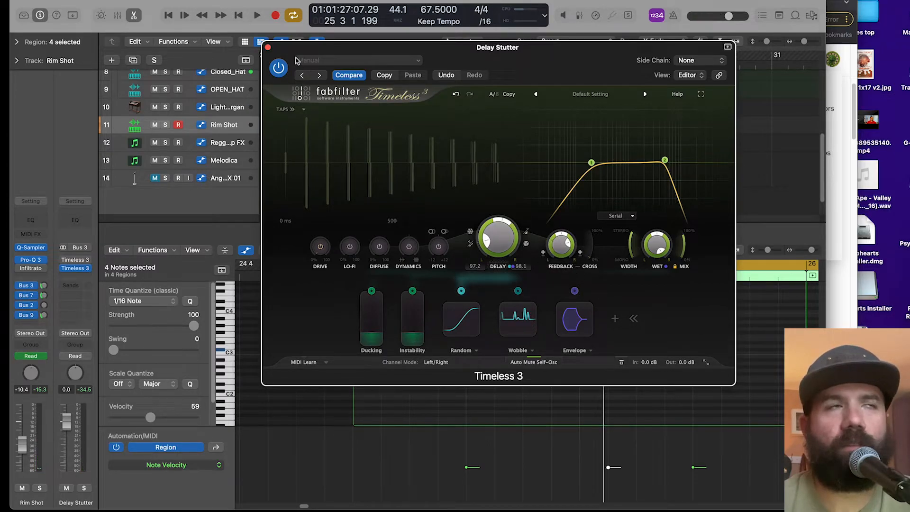
{"action": "key", "text": "space"}
{"action": "left_click", "coordinate": [267, 47]}
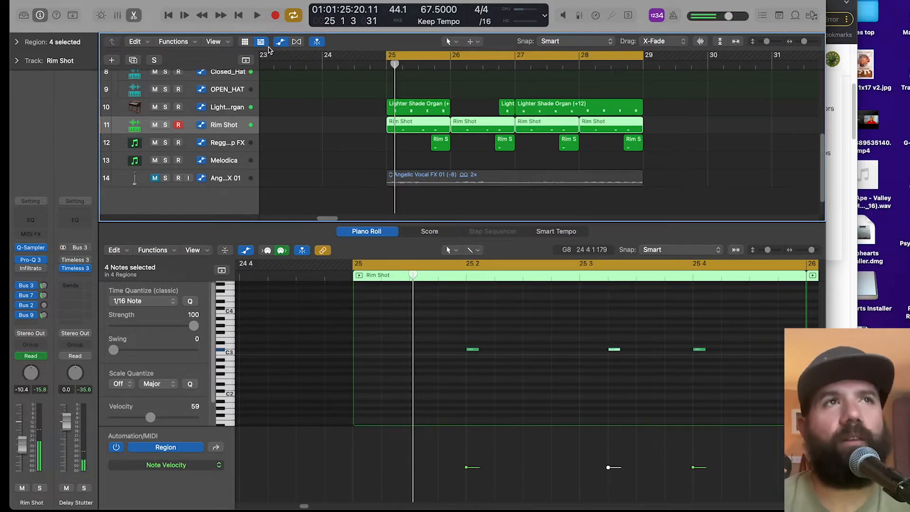
- Show track automation, set Rim Shot to Touch mode and display its Send 1 → Delay Stutter lane
{"action": "key", "text": "a"}
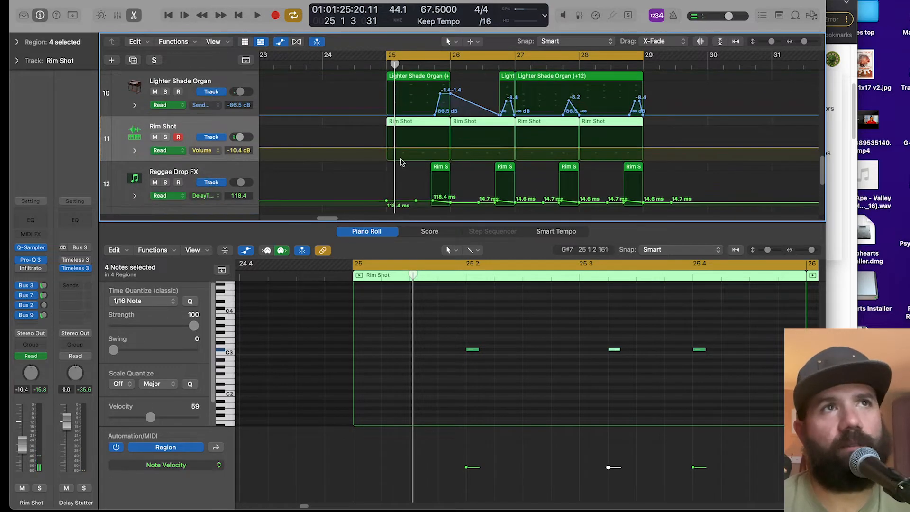
{"action": "key", "text": "ctrl+super+t"}
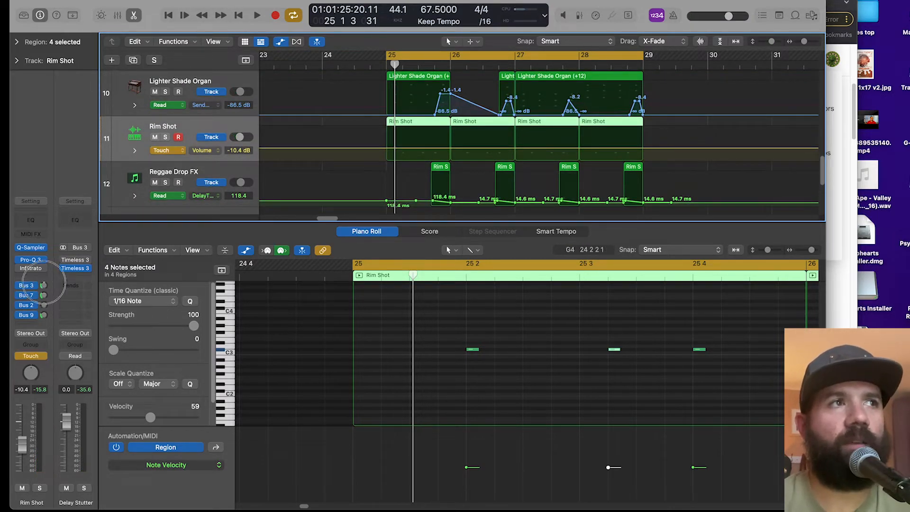
{"action": "left_click", "coordinate": [43, 285]}
{"action": "left_click", "coordinate": [435, 152]}
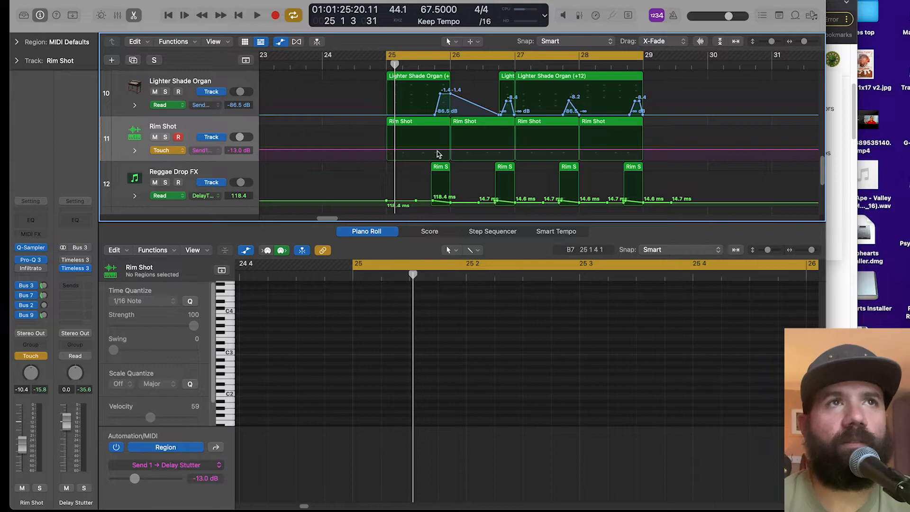
- Lower Rim Shot's Delay Stutter send automation to −∞ dB and draw a bump of about -11.3 dB at the end of bar 26
{"action": "left_click", "coordinate": [437, 150]}
{"action": "left_click_drag", "start_coordinate": [421, 149], "coordinate": [423, 188]}
{"action": "left_click", "coordinate": [482, 160]}
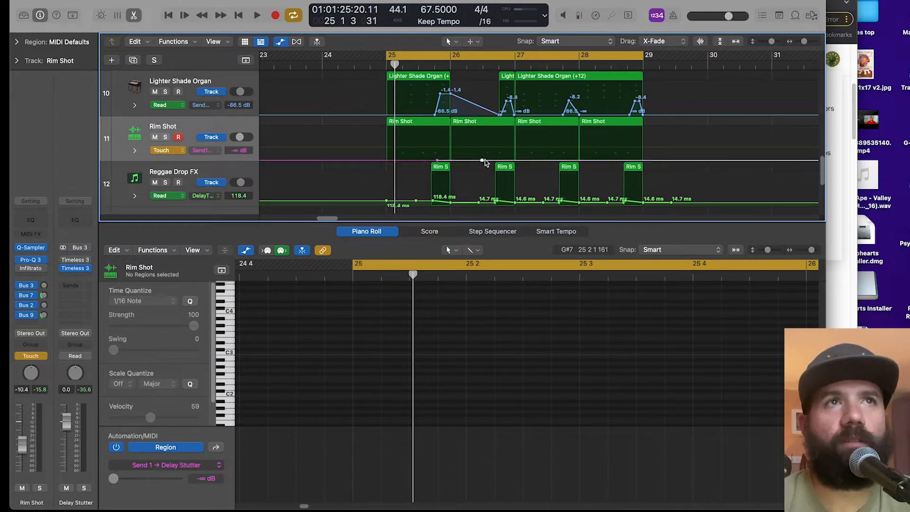
{"action": "left_click_drag", "start_coordinate": [482, 160], "coordinate": [497, 150]}
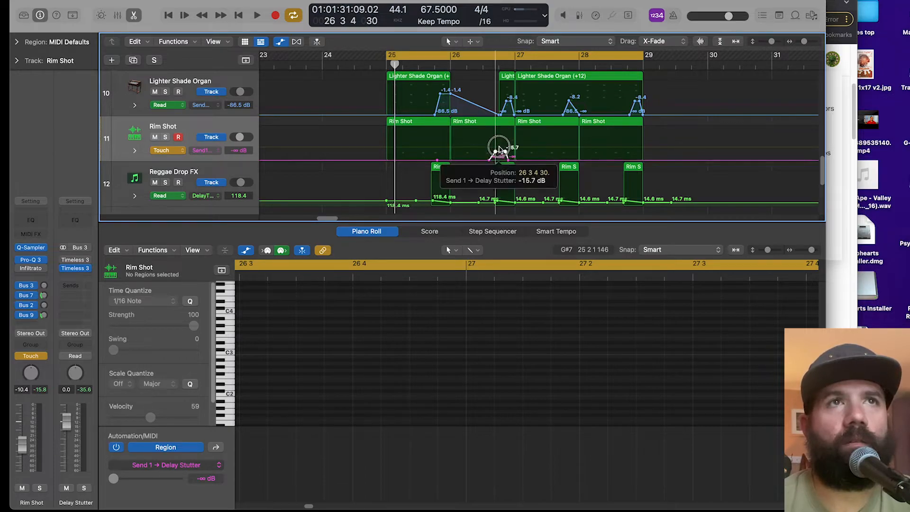
- Audition the automated send from bar 26 and return Rim Shot's automation mode to Read
{"action": "double_click", "coordinate": [469, 66]}
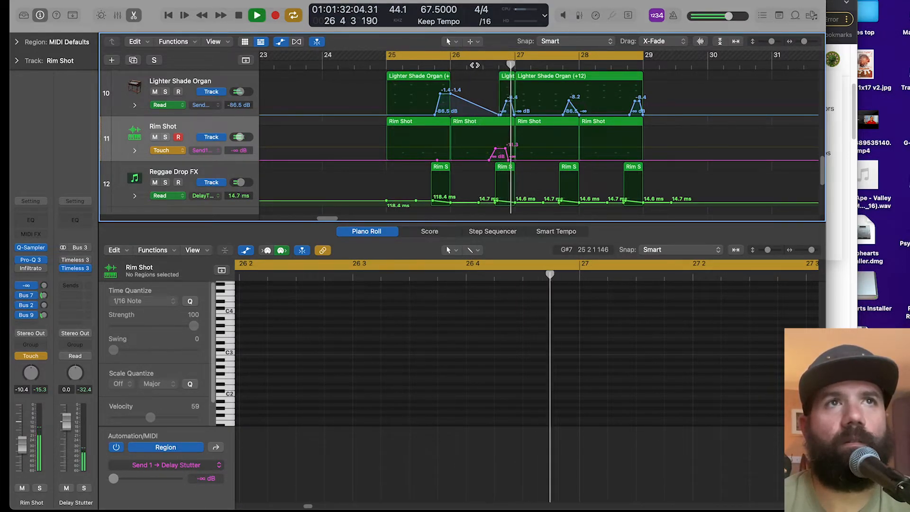
{"action": "key", "text": "space"}
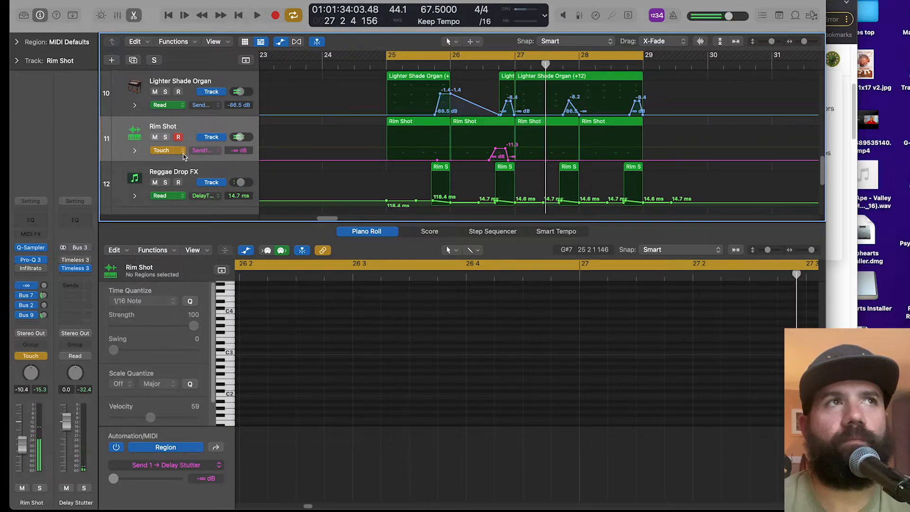
{"action": "left_click", "coordinate": [183, 150]}
{"action": "left_click", "coordinate": [196, 139]}
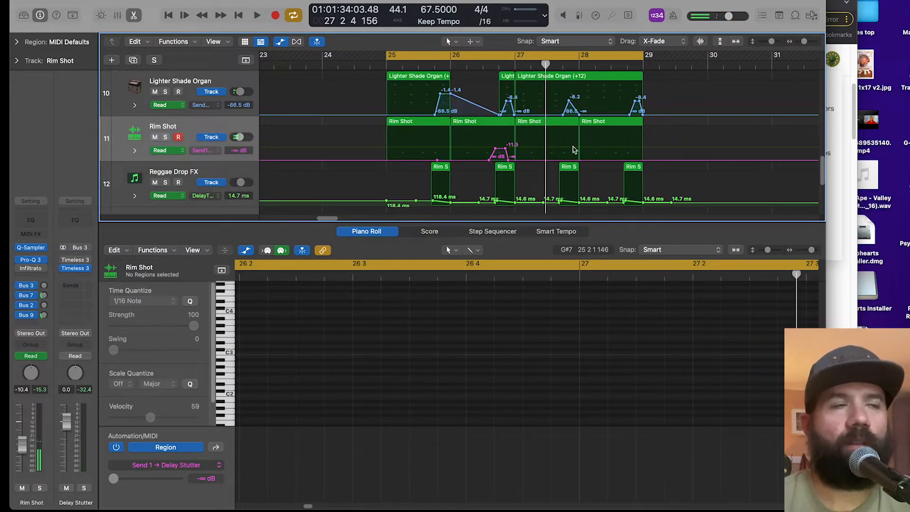
- Close the Piano Roll and select the Rim Shot track with its four regions
{"action": "key", "text": "super+Left"}
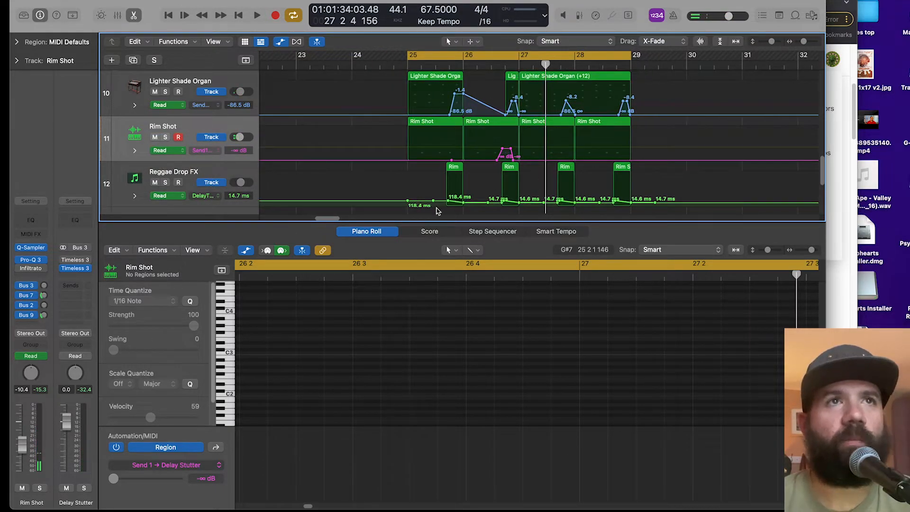
{"action": "left_click", "coordinate": [359, 235]}
{"action": "key", "text": "p"}
{"action": "scroll", "coordinate": [594, 290], "scroll_direction": "down", "scroll_amount": 2}
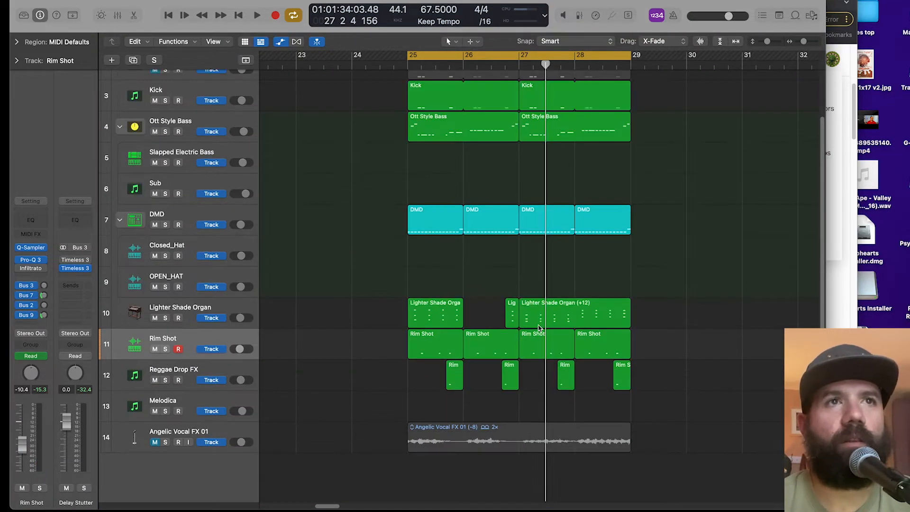
{"action": "scroll", "coordinate": [538, 327], "scroll_direction": "up", "scroll_amount": 2}
{"action": "left_click", "coordinate": [198, 318]}
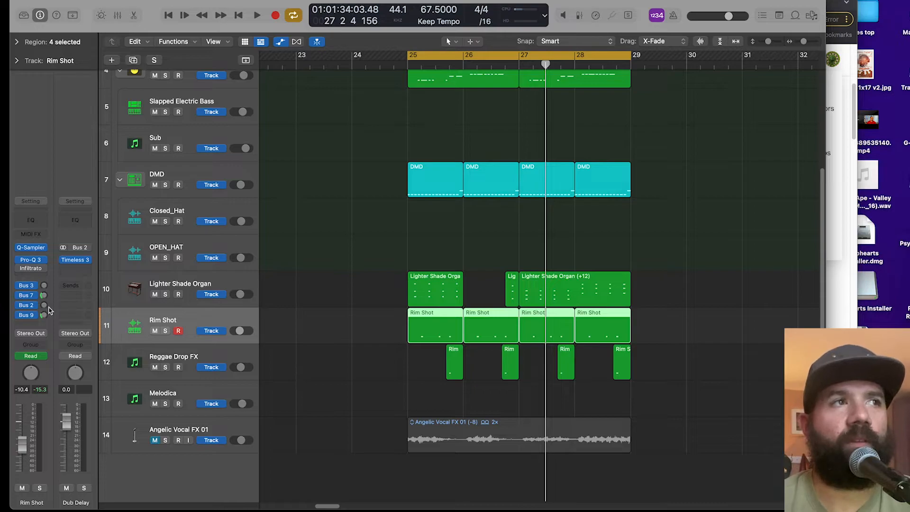
- Demonstrate riding Rim Shot's Bus 2 Dub Delay send up and back down while the mix plays
{"action": "key", "text": "space"}
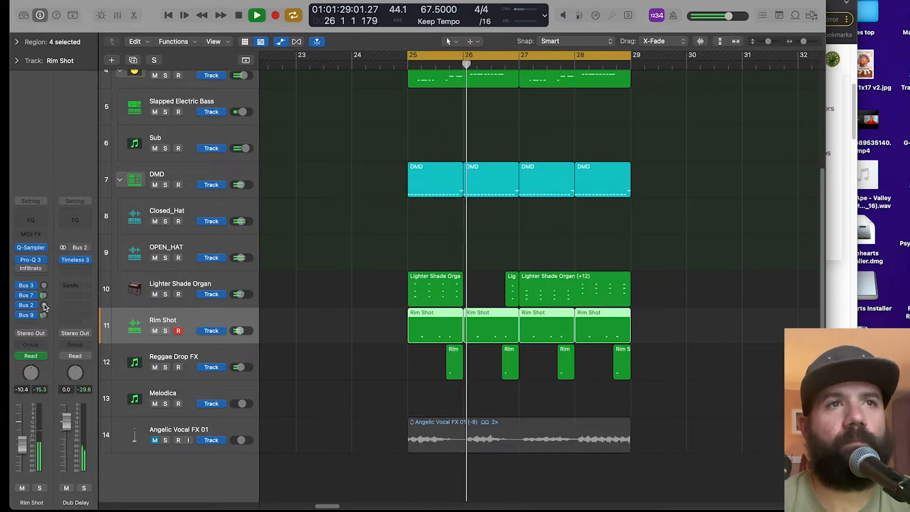
{"action": "left_click_drag", "start_coordinate": [44, 306], "coordinate": [56, 196]}
{"action": "left_click_drag", "start_coordinate": [44, 286], "coordinate": [45, 242]}
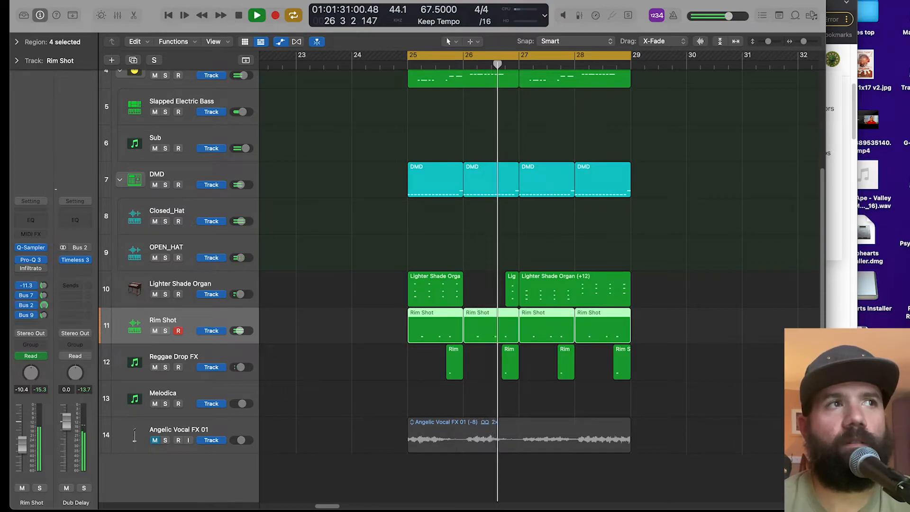
{"action": "left_click_drag", "start_coordinate": [55, 190], "coordinate": [65, 306]}
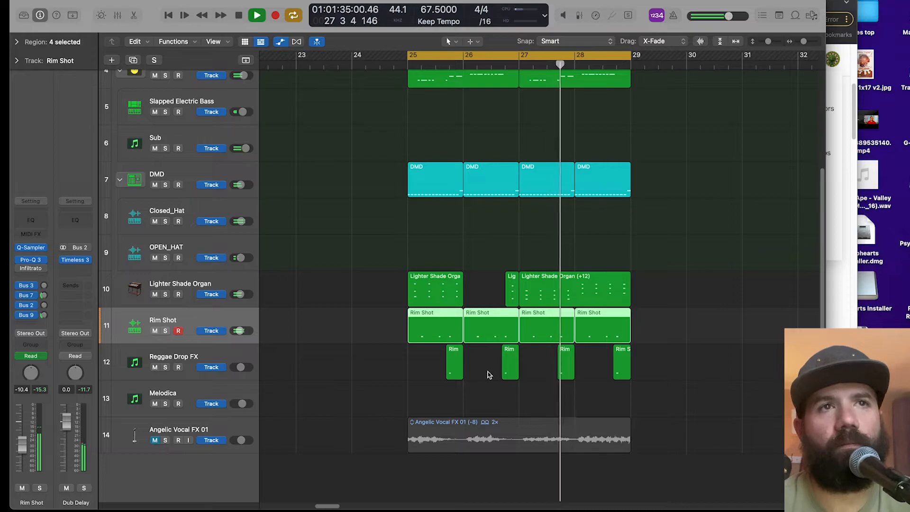
{"action": "key", "text": "space"}
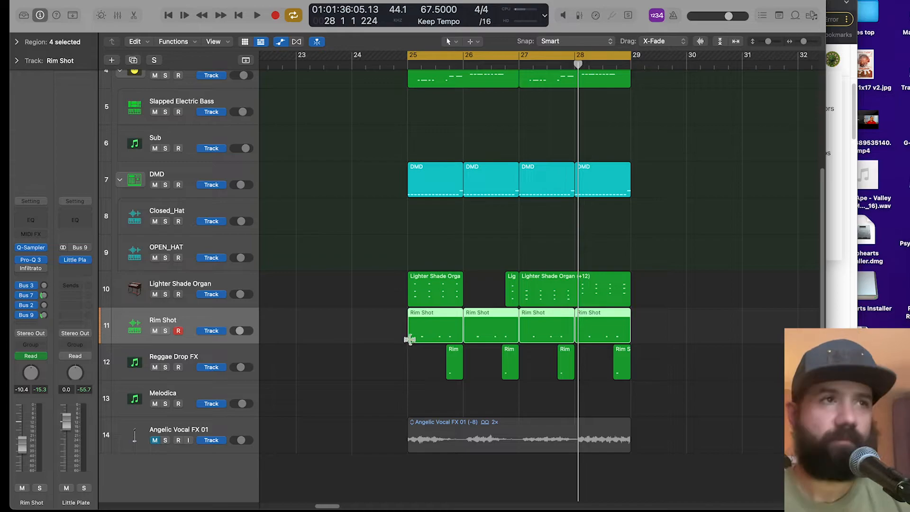
- Select the Reggae Drop FX track and unsolo it, keeping only Rim Shot soloed
{"action": "key", "text": "super+Up"}
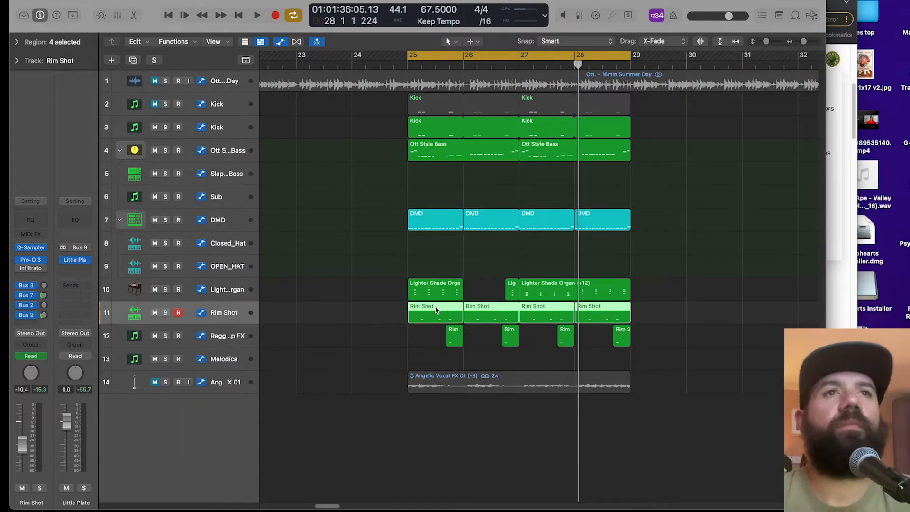
{"action": "left_click", "coordinate": [233, 335]}
{"action": "scroll", "coordinate": [387, 332], "scroll_direction": "up", "scroll_amount": 3}
{"action": "scroll", "coordinate": [451, 386], "scroll_direction": "right", "scroll_amount": 5}
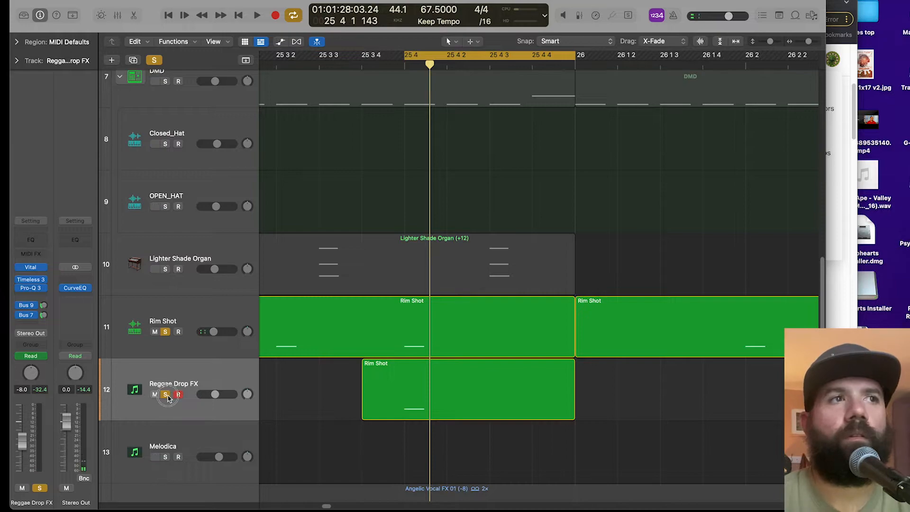
{"action": "left_click", "coordinate": [165, 394]}
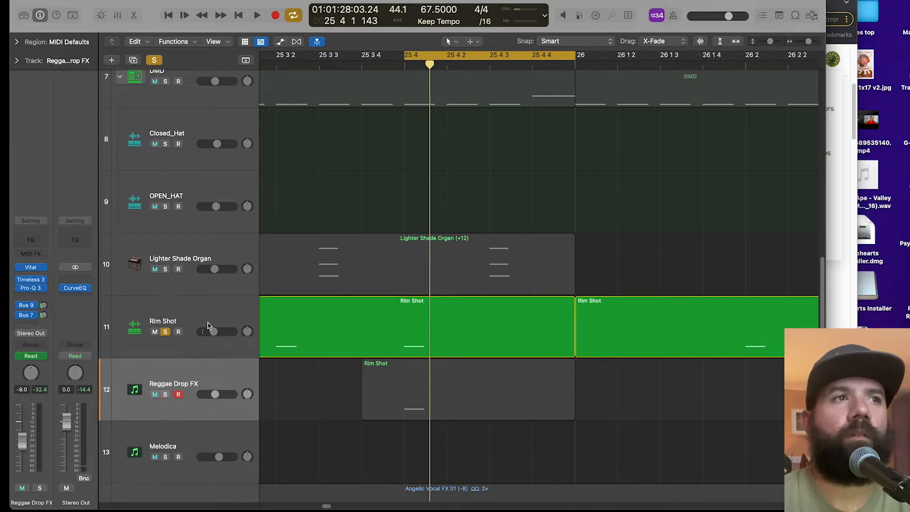
{"action": "left_click", "coordinate": [209, 327]}
- Select Reggae Drop FX again, solo it and unsolo Rim Shot
{"action": "left_click", "coordinate": [201, 377]}
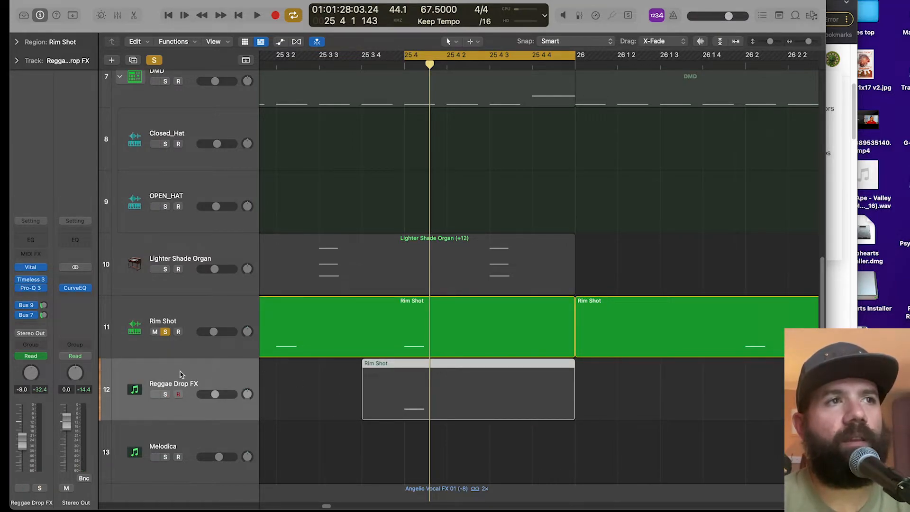
{"action": "left_click", "coordinate": [165, 394]}
{"action": "left_click", "coordinate": [165, 331]}
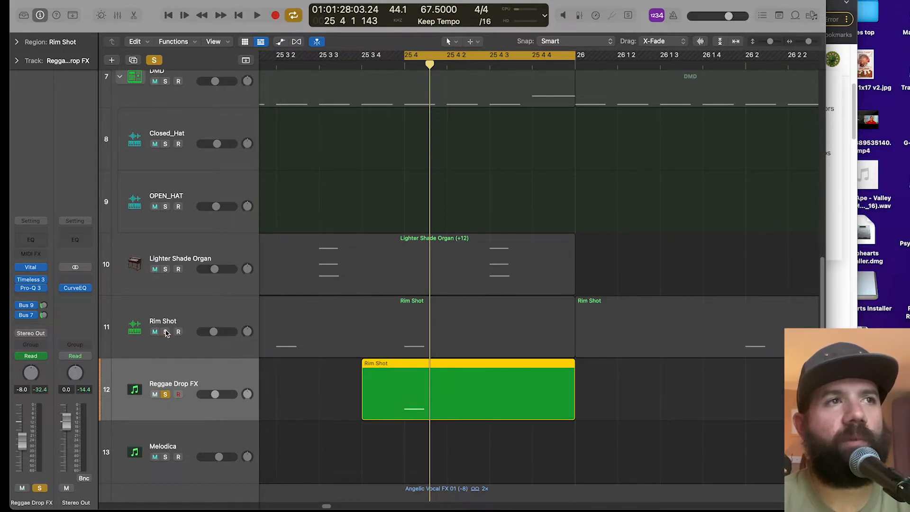
- Open Vital on Reggae Drop FX and inspect LFO 1's pitch-drop curve, modulation amount and frequency sync options
{"action": "left_click", "coordinate": [34, 268]}
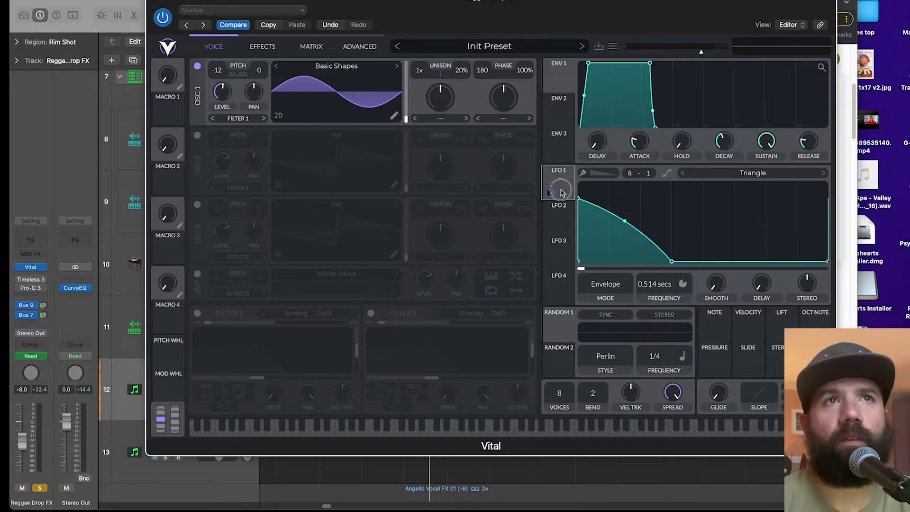
{"action": "mouse_move", "coordinate": [560, 192]}
{"action": "left_mouse_down"}
{"action": "mouse_move", "coordinate": [414, 157]}
{"action": "mouse_move", "coordinate": [228, 68]}
{"action": "mouse_move", "coordinate": [206, 66]}
{"action": "mouse_move", "coordinate": [525, 200]}
{"action": "mouse_move", "coordinate": [558, 179]}
{"action": "mouse_move", "coordinate": [570, 196]}
{"action": "left_mouse_up"}
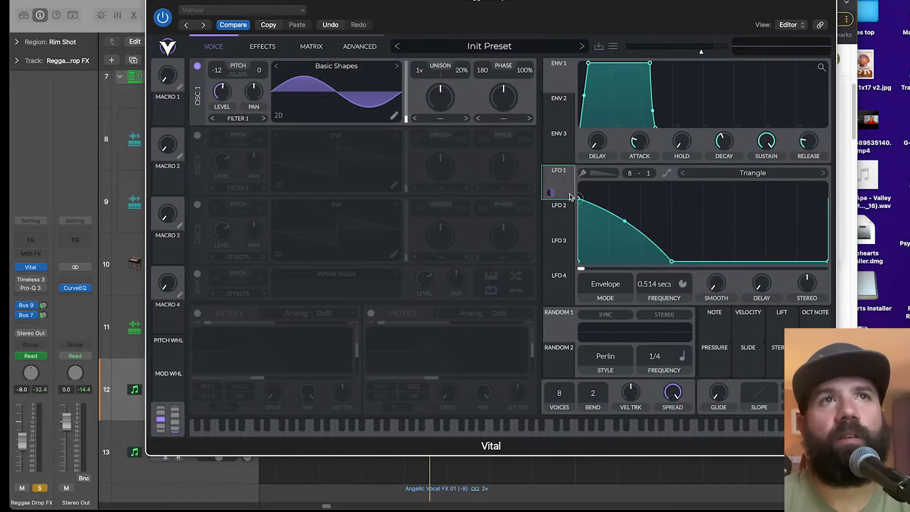
{"action": "left_click", "coordinate": [682, 284]}
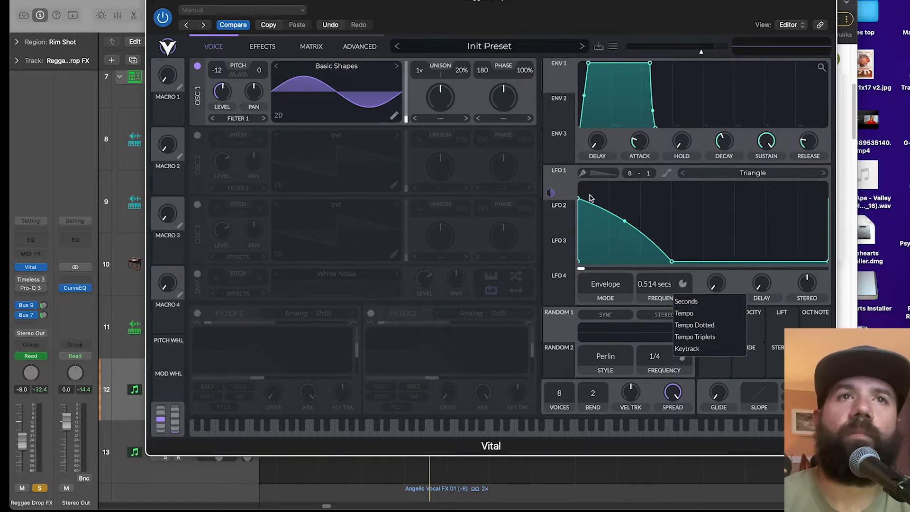
{"action": "left_click", "coordinate": [729, 224]}
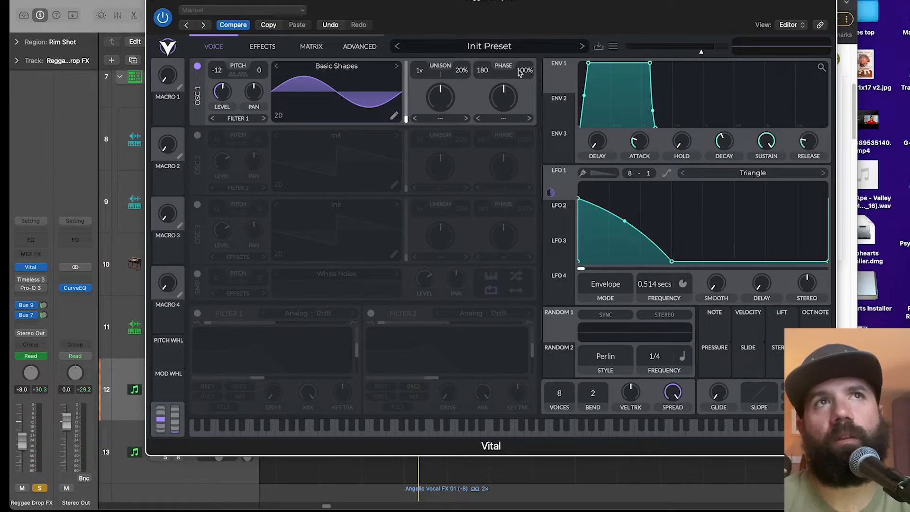
- Move Vital out of the way, solo Rim Shot alongside Reggae Drop FX and play the two together
{"action": "left_click_drag", "start_coordinate": [560, 19], "coordinate": [534, 461]}
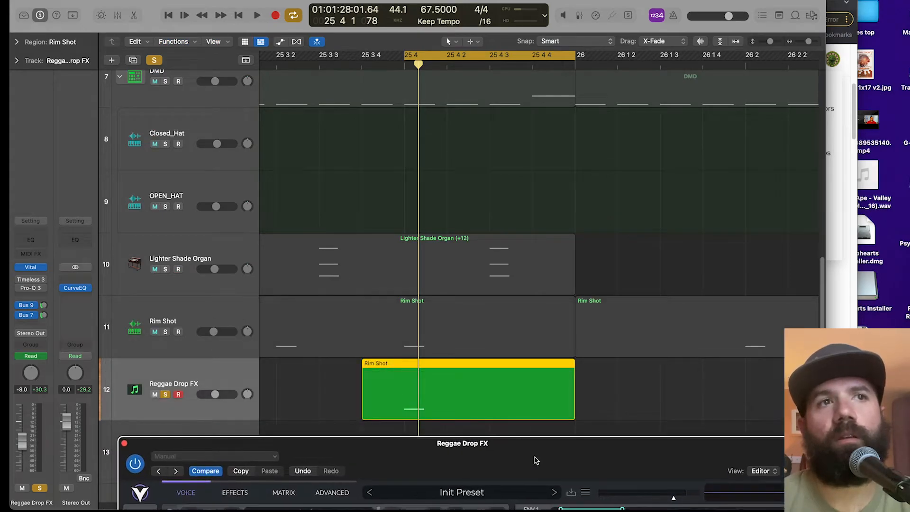
{"action": "scroll", "coordinate": [507, 338], "scroll_direction": "down", "scroll_amount": 3}
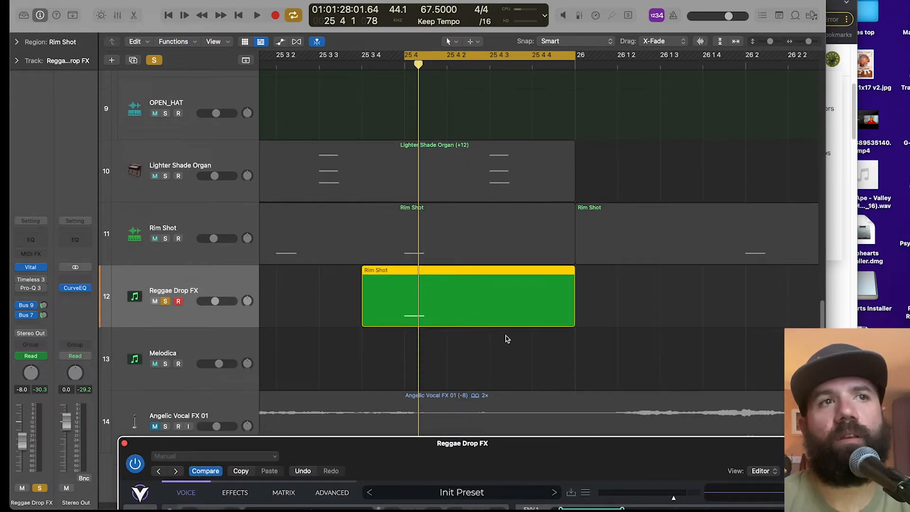
{"action": "left_click", "coordinate": [166, 239]}
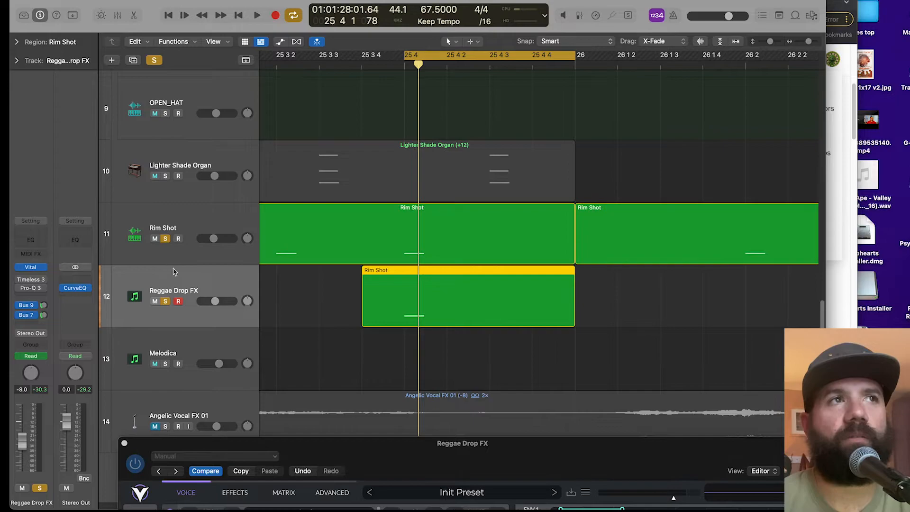
{"action": "key", "text": "space"}
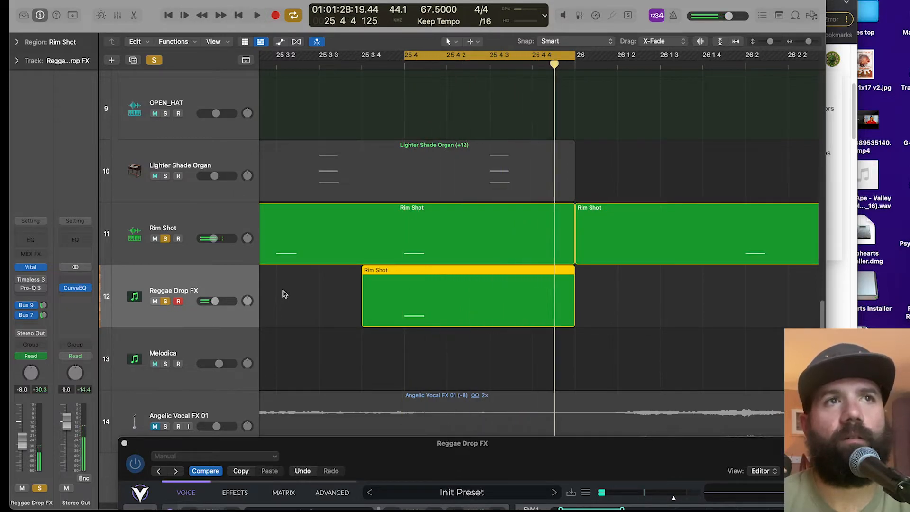
- Bring Vital back into view, point out the Attack setting of Envelope 1, and close the synth
{"action": "left_click_drag", "start_coordinate": [544, 459], "coordinate": [543, 86]}
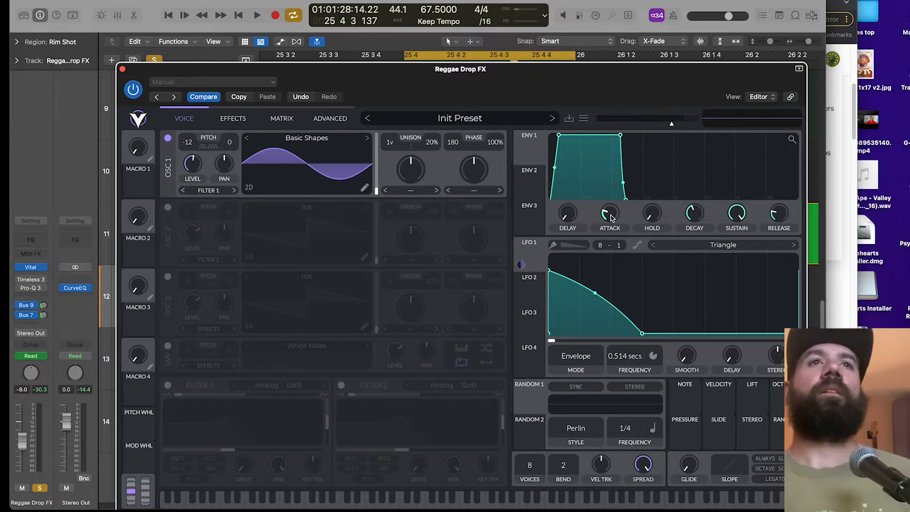
{"action": "left_click_drag", "start_coordinate": [612, 218], "coordinate": [611, 216]}
{"action": "left_click", "coordinate": [122, 69]}
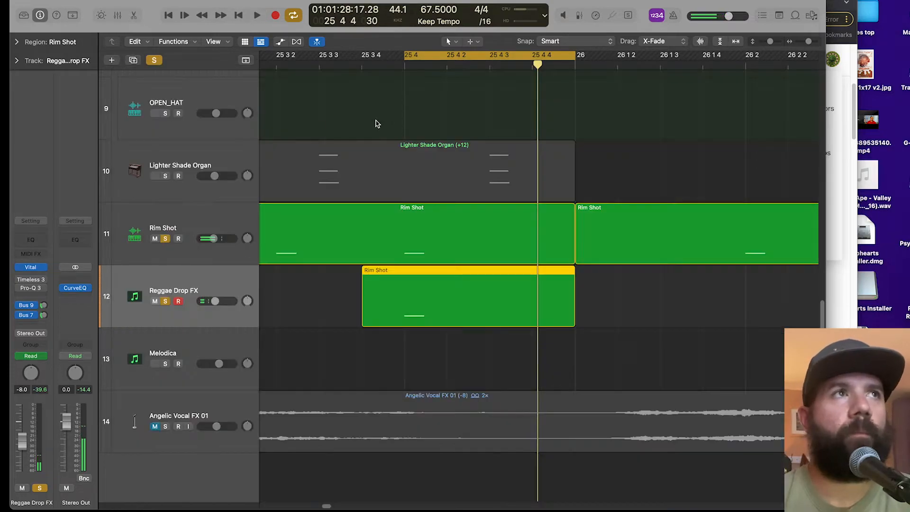
- Stop playback, inspect the Timeless 3 delay settings on Reggae Drop FX and close the plug-in
{"action": "key", "text": "space"}
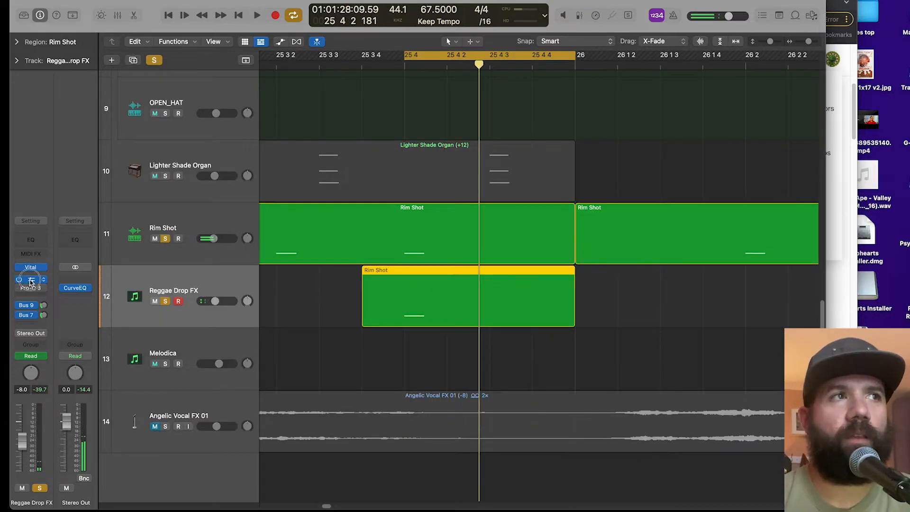
{"action": "left_click", "coordinate": [30, 280]}
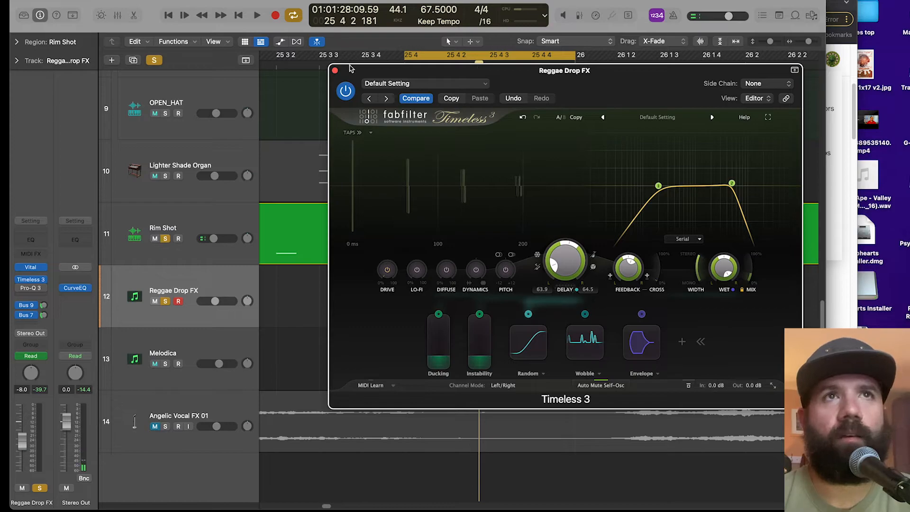
{"action": "left_click", "coordinate": [335, 70]}
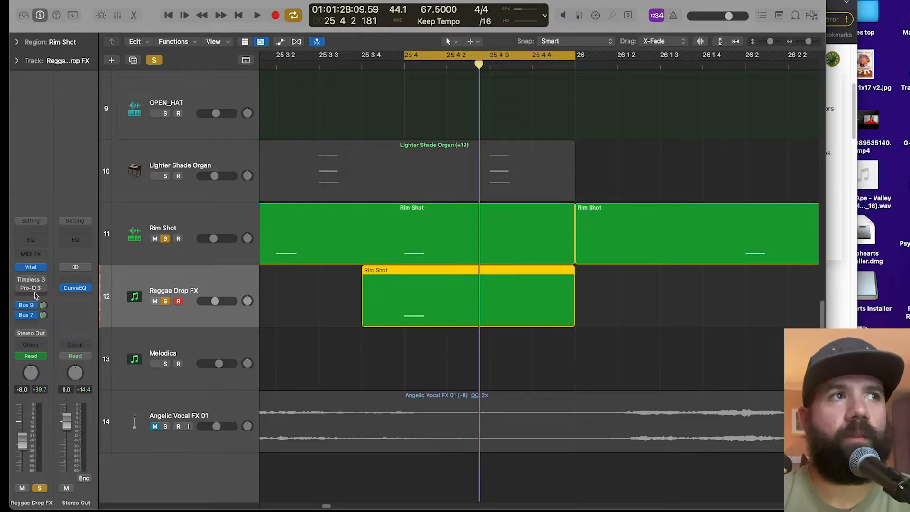
- Insert a second stereo Timeless 3 on Reggae Drop FX and set its delay time to 12.7 ms
{"action": "left_click", "coordinate": [48, 285]}
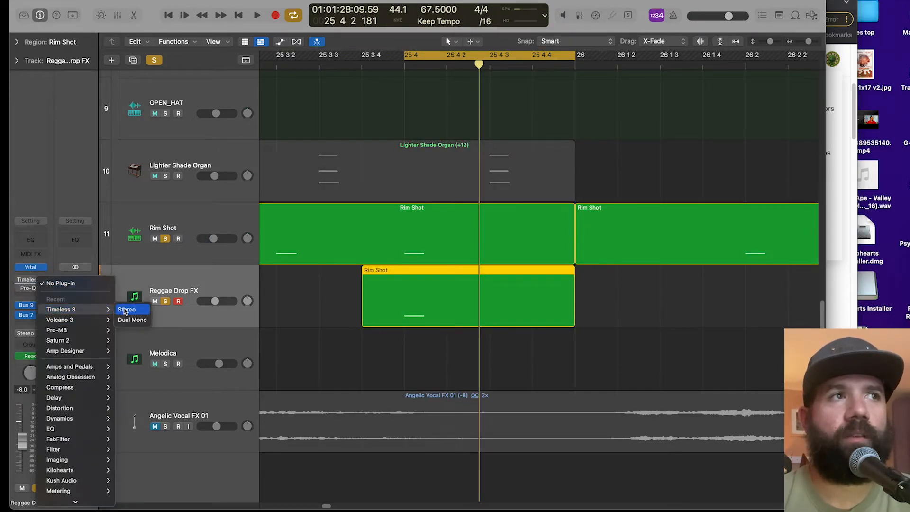
{"action": "left_click", "coordinate": [563, 244]}
{"action": "left_click_drag", "start_coordinate": [593, 133], "coordinate": [512, 70]}
{"action": "left_click_drag", "start_coordinate": [531, 297], "coordinate": [443, 250]}
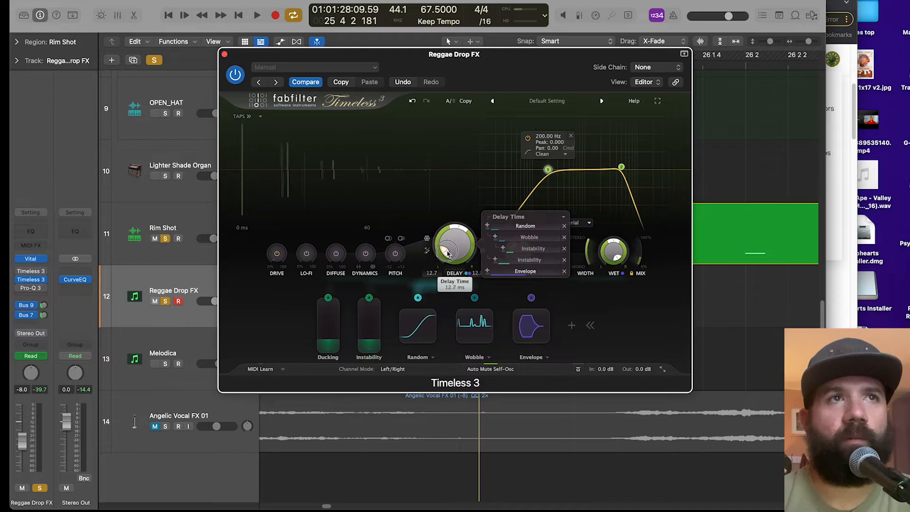
{"action": "left_click", "coordinate": [459, 204]}
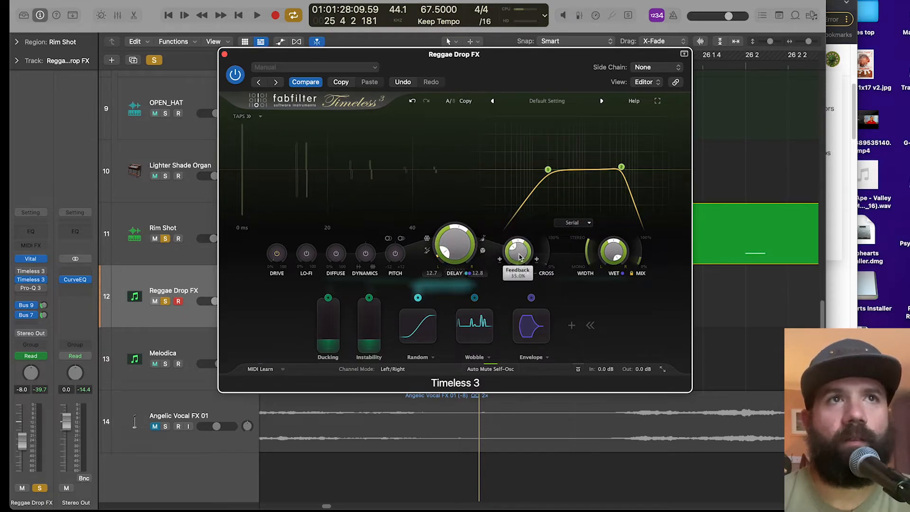
- Play the loop while sweeping the new Timeless 3's delay time, settle on 31.2 ms and stop playback
{"action": "key", "text": "space"}
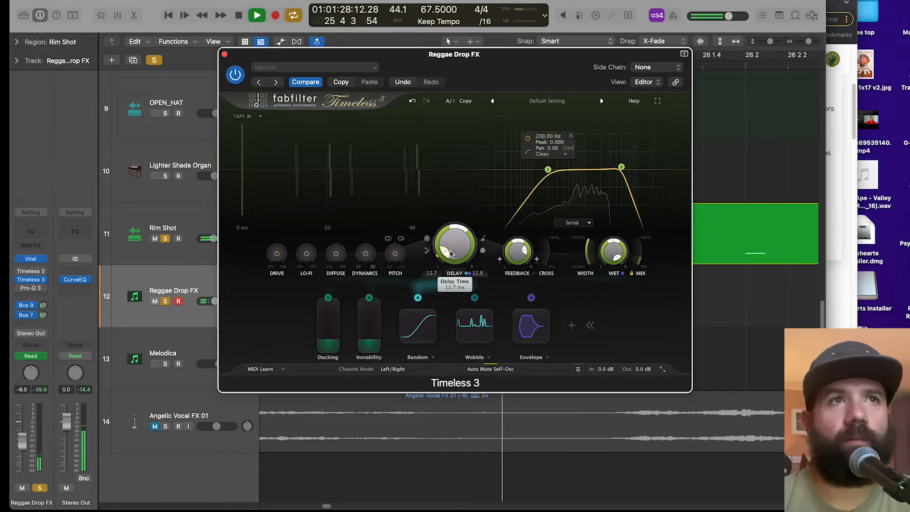
{"action": "scroll", "coordinate": [451, 251], "scroll_direction": "up", "scroll_amount": 10}
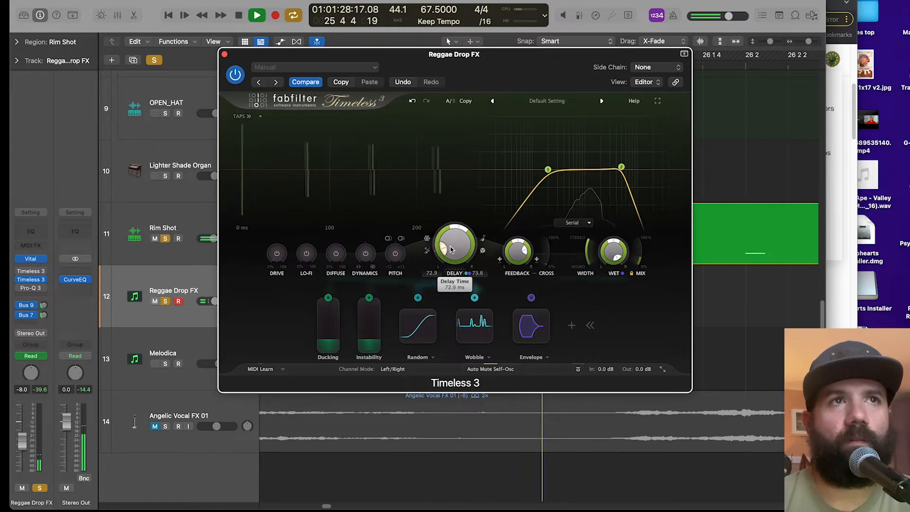
{"action": "scroll", "coordinate": [450, 251], "scroll_direction": "down", "scroll_amount": 5}
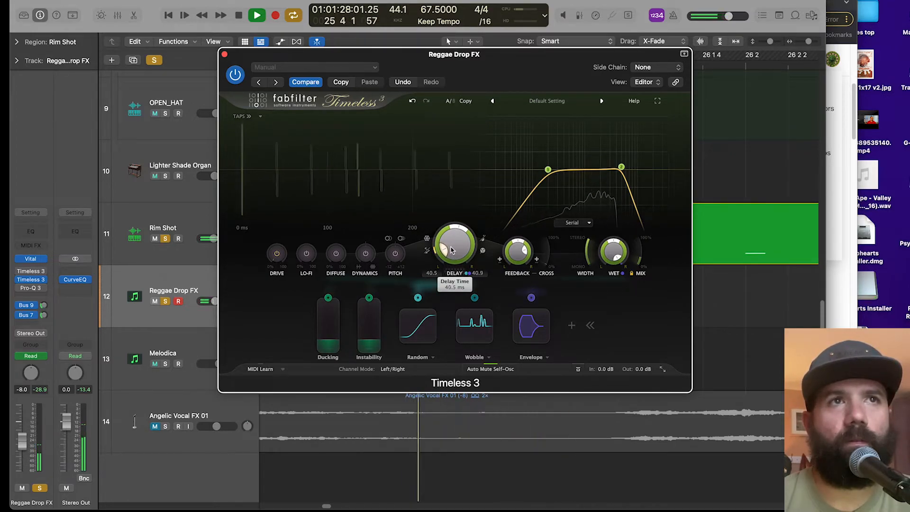
{"action": "key", "text": "space"}
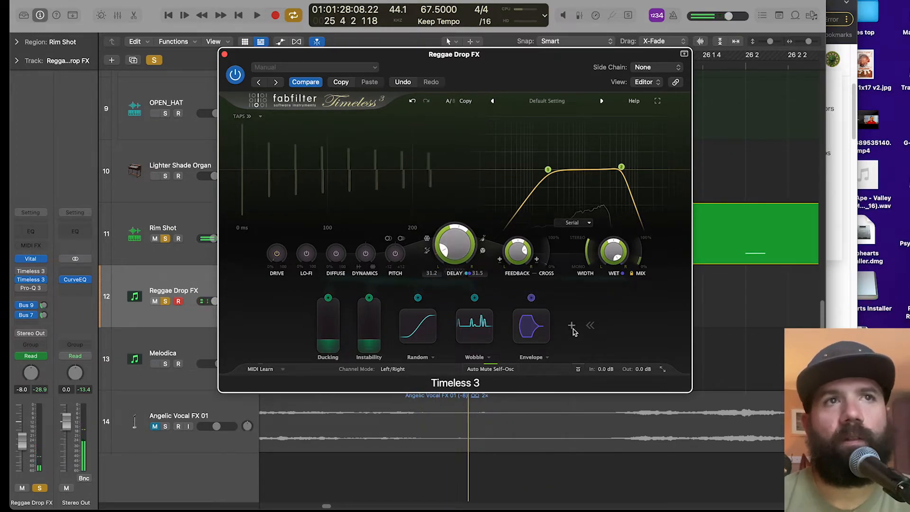
- Add an XLFO to Timeless 3, sync it to 1/8 and make its second step random
{"action": "left_click", "coordinate": [572, 326]}
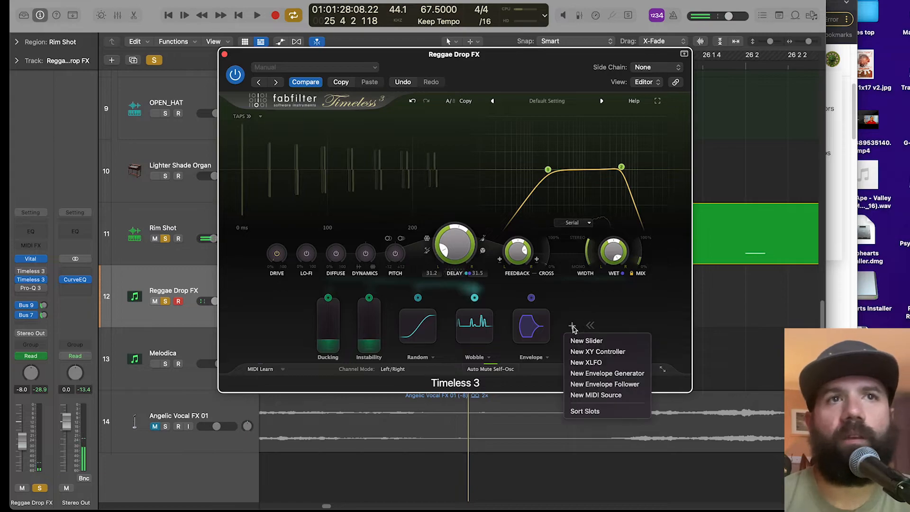
{"action": "left_click", "coordinate": [587, 362]}
{"action": "left_click", "coordinate": [510, 331]}
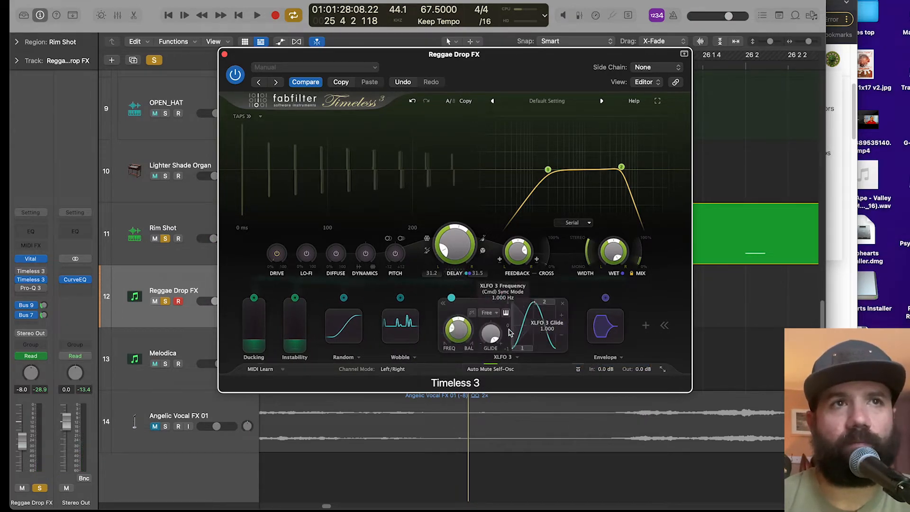
{"action": "left_click", "coordinate": [497, 314]}
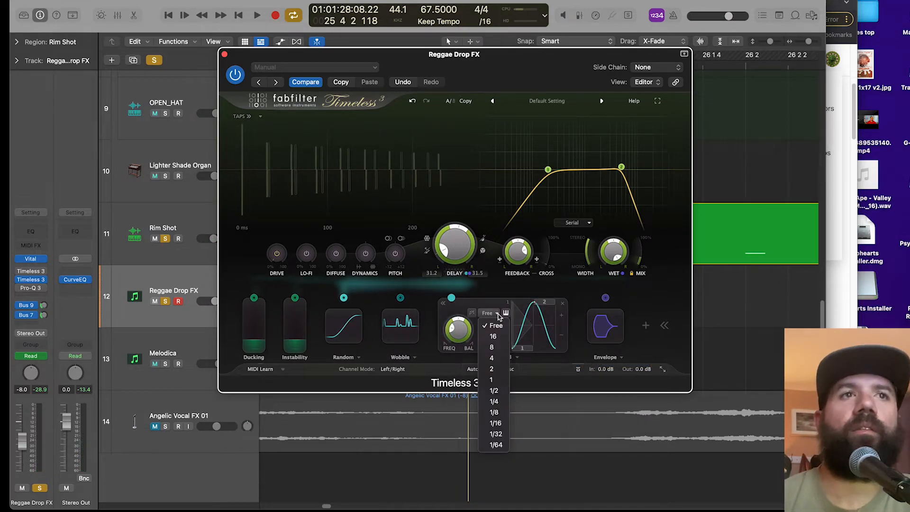
{"action": "left_click", "coordinate": [502, 410]}
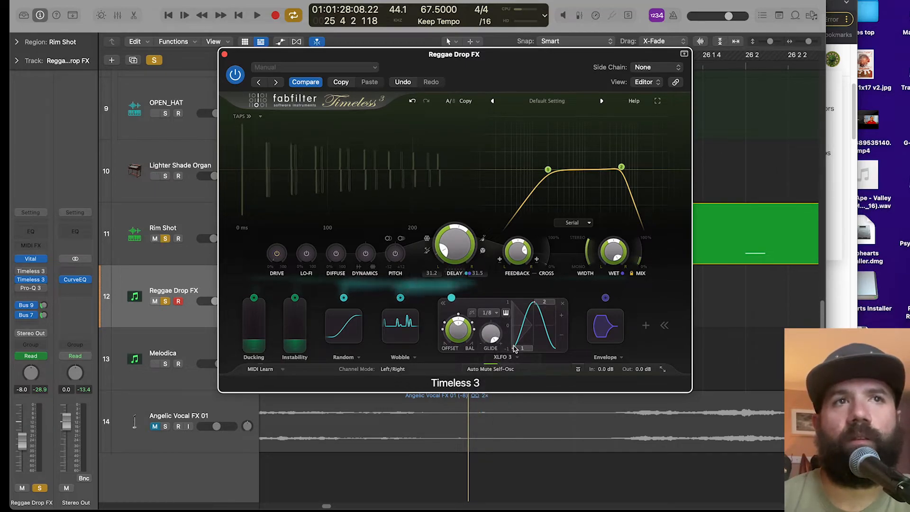
{"action": "left_click", "coordinate": [534, 341]}
{"action": "left_click", "coordinate": [542, 311]}
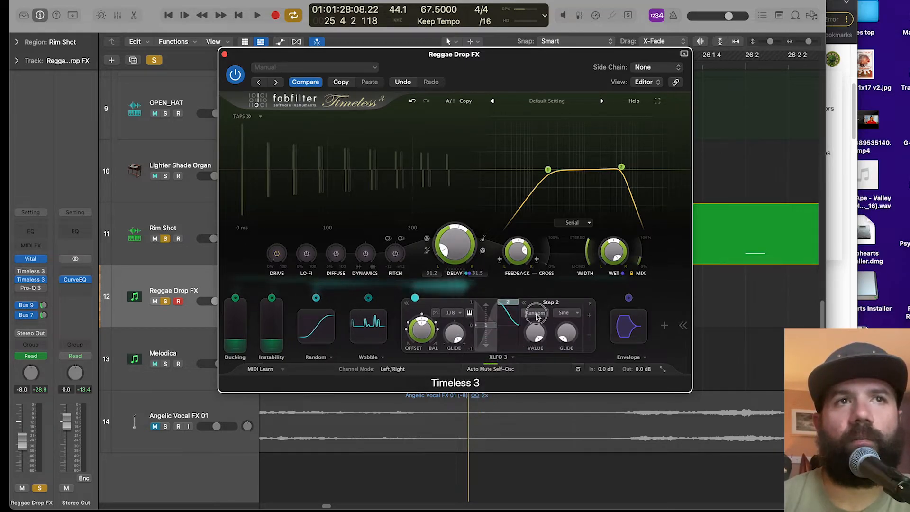
- Assign the XLFO to the delay time and check the levels of the Delay Time modulation slots
{"action": "left_click_drag", "start_coordinate": [418, 299], "coordinate": [451, 249]}
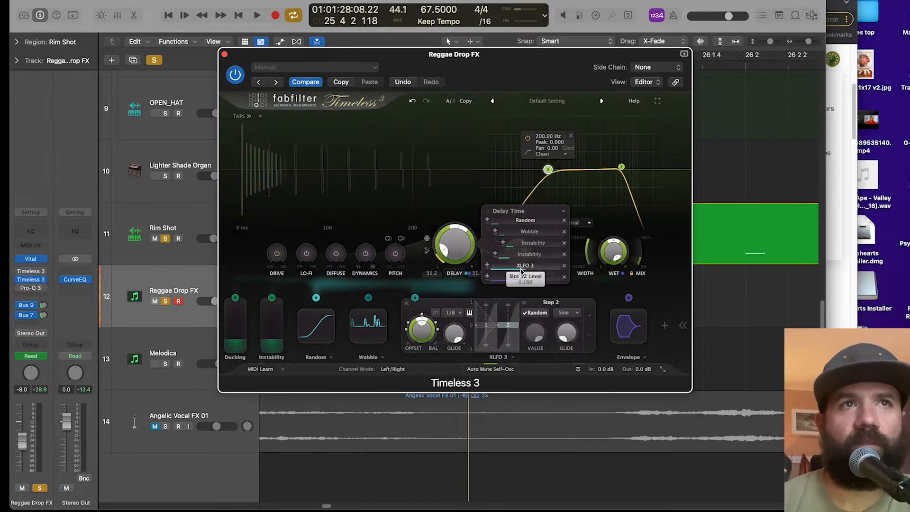
{"action": "left_click", "coordinate": [495, 221]}
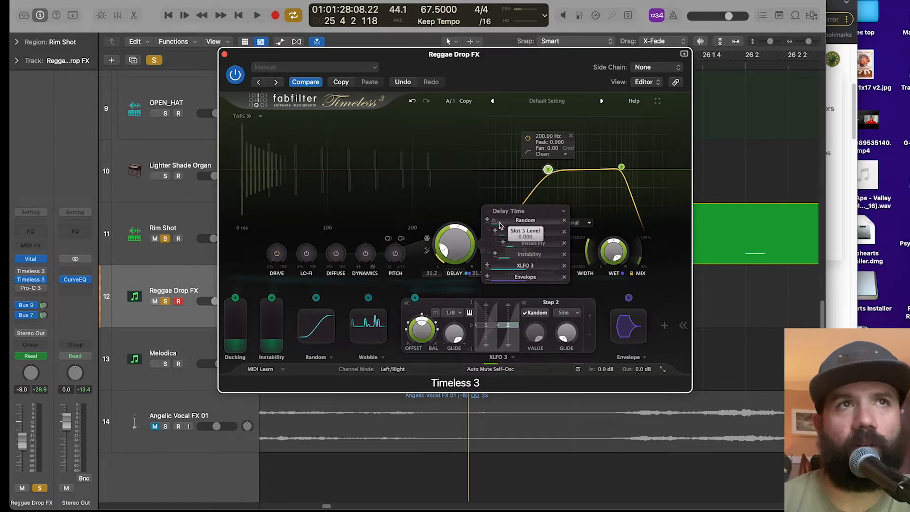
{"action": "left_click", "coordinate": [507, 223]}
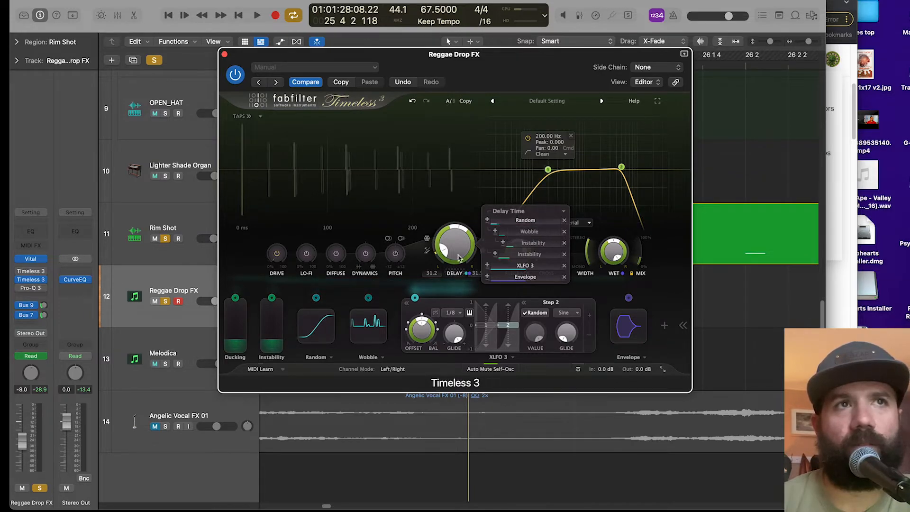
- Audition the modulated delay in the loop, checking the Delay Time modulation options and the Mix control
{"action": "key", "text": "space"}
{"action": "mouse_move", "coordinate": [438, 256]}
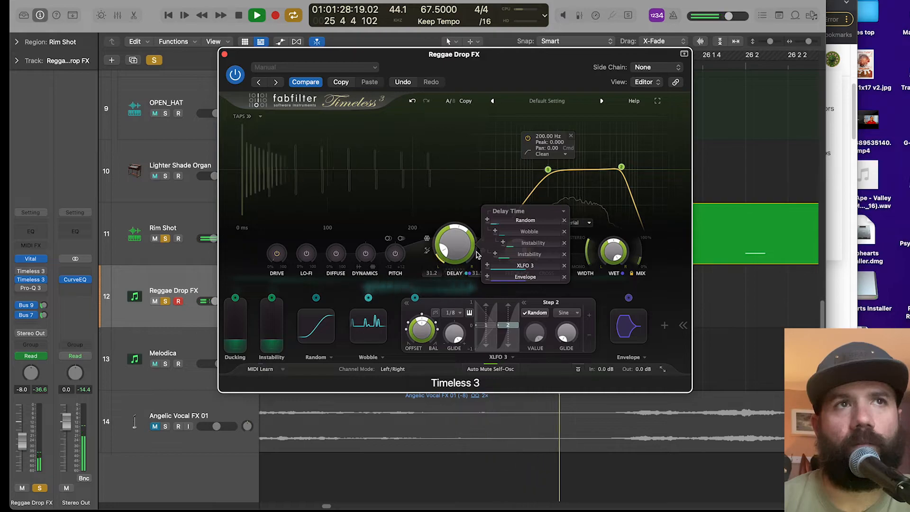
{"action": "left_click", "coordinate": [564, 214]}
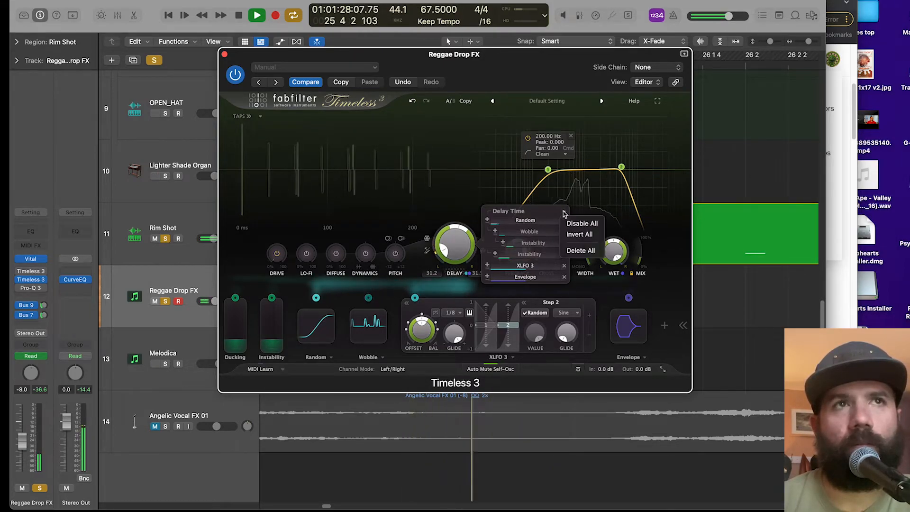
{"action": "left_click", "coordinate": [551, 195]}
{"action": "key", "text": "space"}
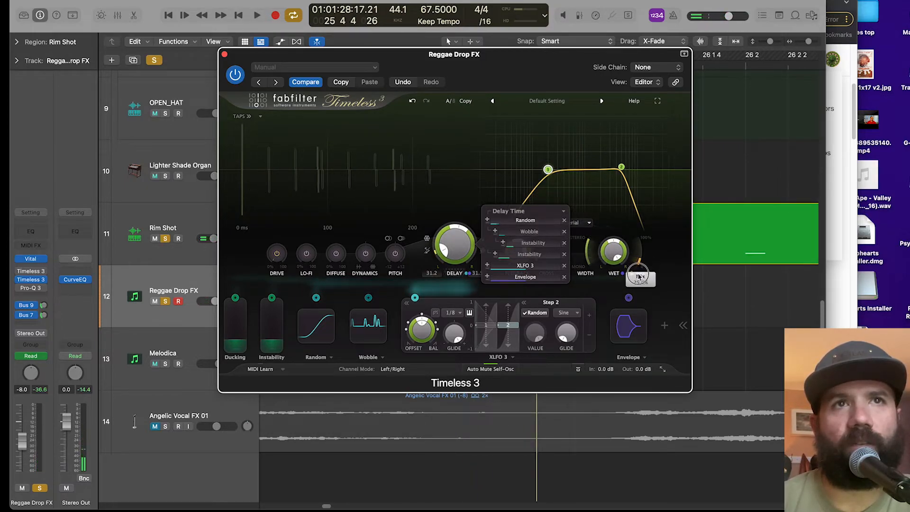
{"action": "key", "text": "space"}
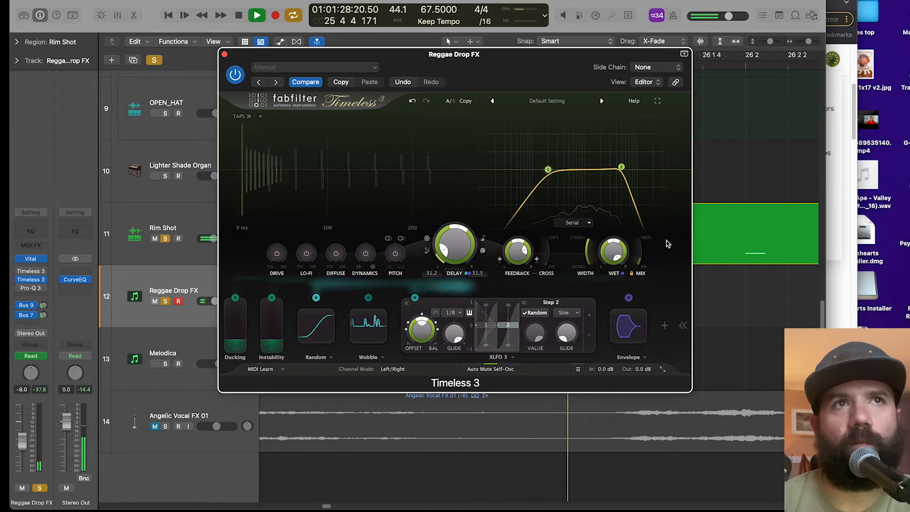
{"action": "key", "text": "space"}
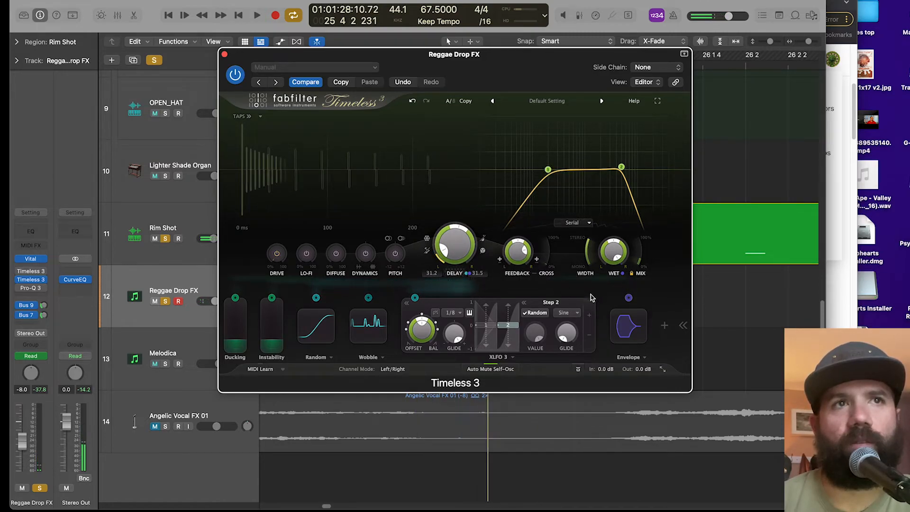
- Try the envelope as a modulator for the wet level, audition the delay and close Timeless 3
{"action": "left_click_drag", "start_coordinate": [628, 302], "coordinate": [601, 263]}
{"action": "key", "text": "space"}
{"action": "key", "text": "space"}
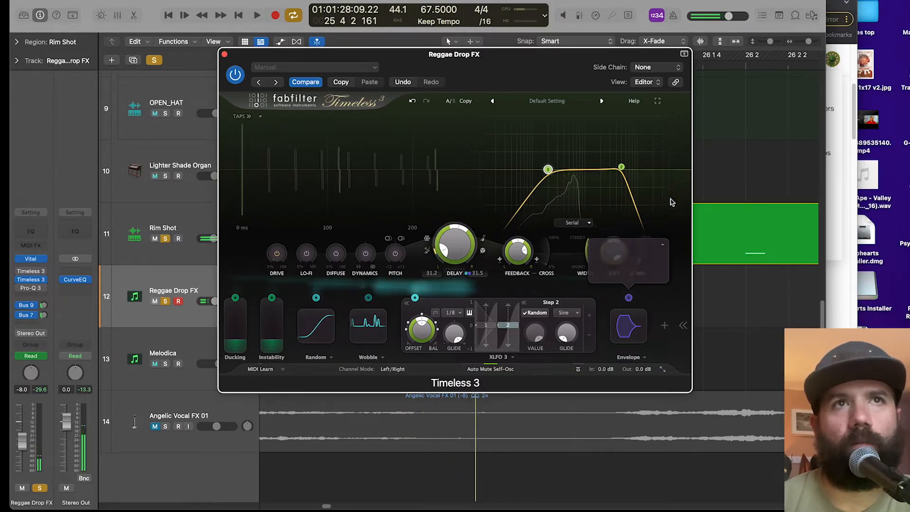
{"action": "mouse_move", "coordinate": [645, 254]}
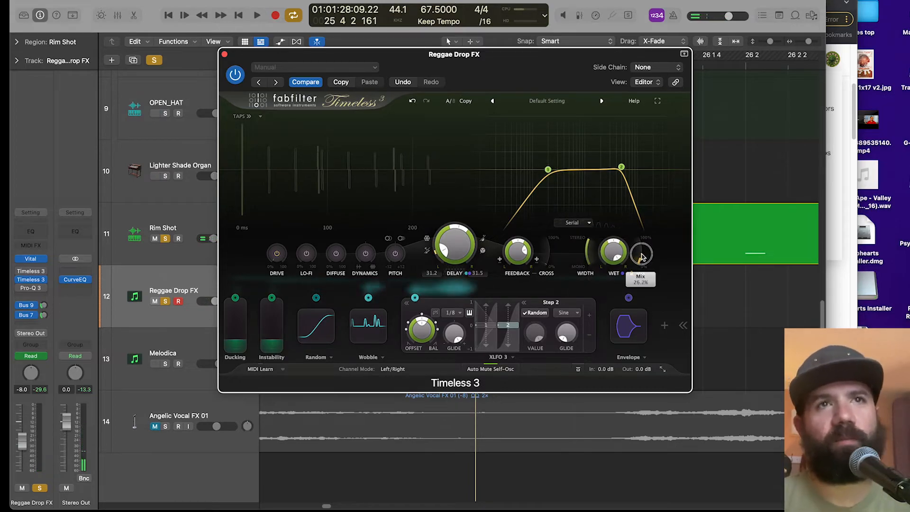
{"action": "left_click", "coordinate": [224, 55]}
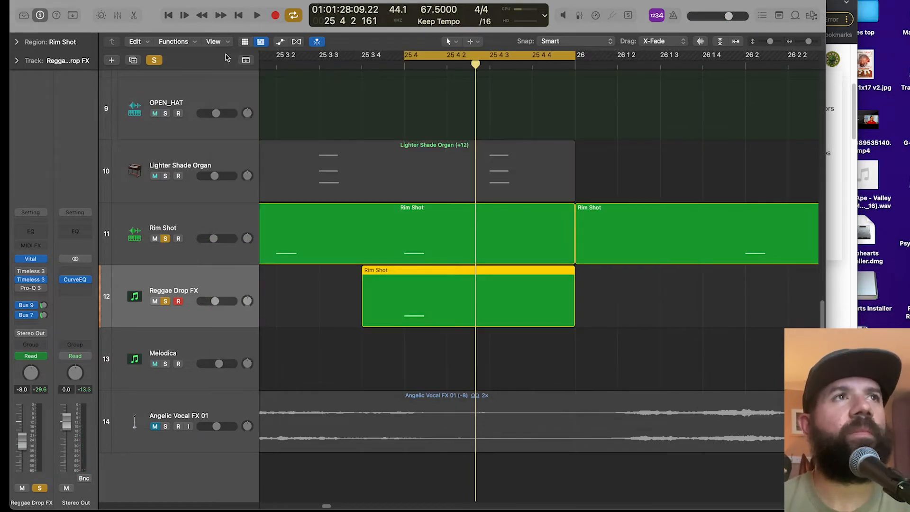
- Play Rim Shot and Reggae Drop FX together once more, stop, and take both tracks out of solo
{"action": "key", "text": "space"}
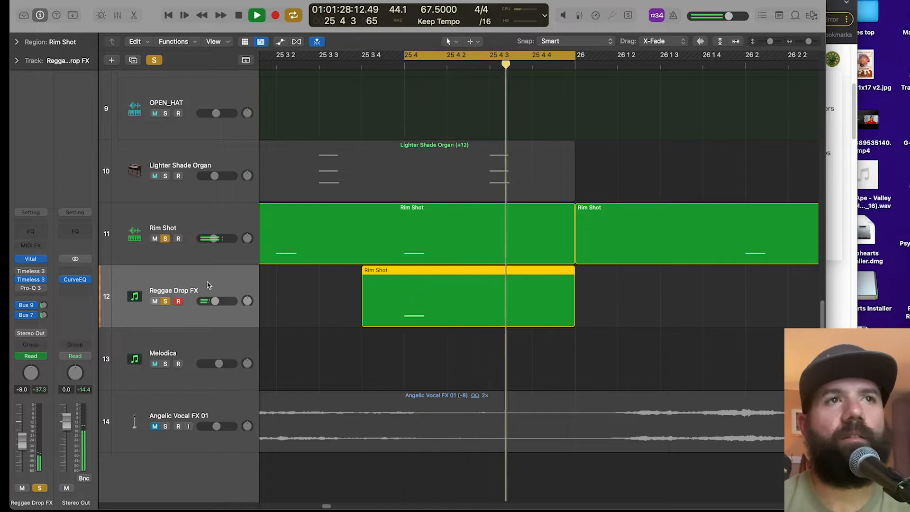
{"action": "key", "text": "space"}
{"action": "scroll", "coordinate": [494, 284], "scroll_direction": "down", "scroll_amount": 5}
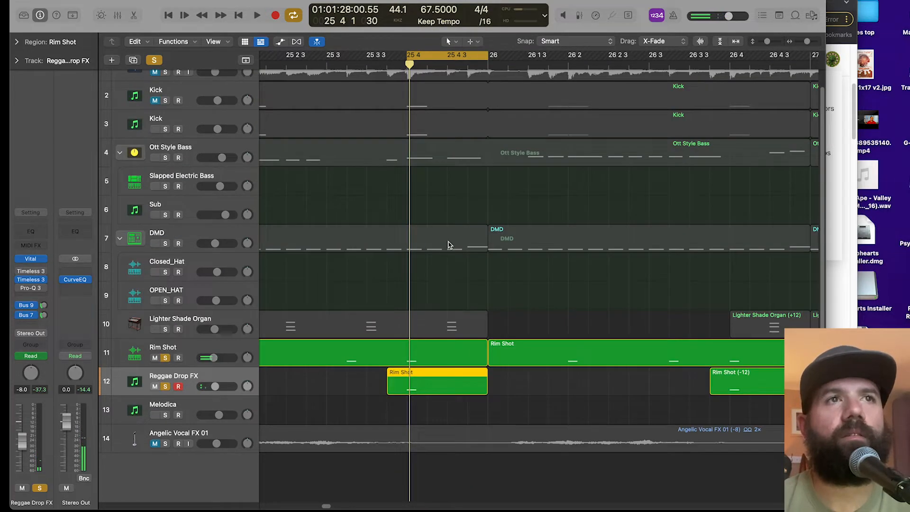
{"action": "mouse_move", "coordinate": [164, 359]}
{"action": "left_mouse_down"}
{"action": "mouse_move", "coordinate": [163, 374]}
{"action": "mouse_move", "coordinate": [166, 365]}
{"action": "left_mouse_up"}
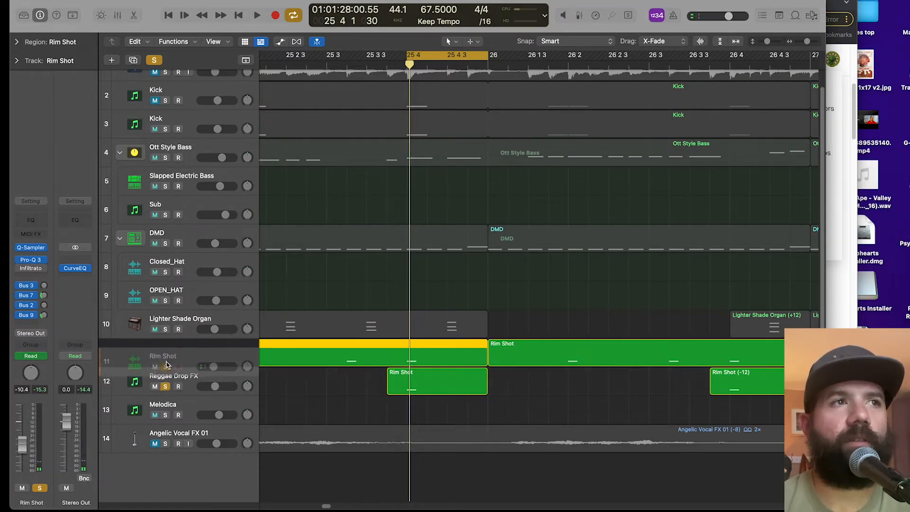
{"action": "left_click", "coordinate": [166, 387]}
{"action": "left_click", "coordinate": [165, 360]}
- Play the full beat from bar 25 with cycling off and raise the Rim Shot level to -4.6 dB
{"action": "scroll", "coordinate": [499, 314], "scroll_direction": "down", "scroll_amount": 5}
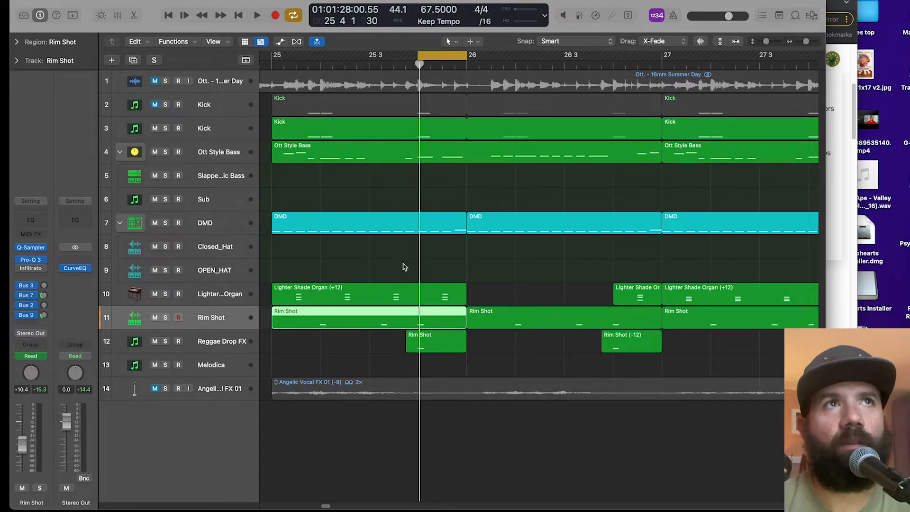
{"action": "double_click", "coordinate": [271, 64]}
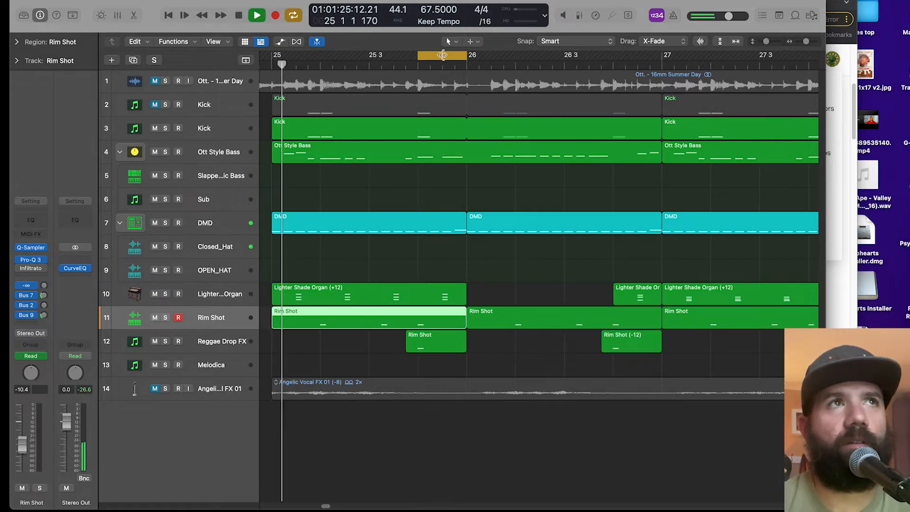
{"action": "left_click", "coordinate": [445, 56]}
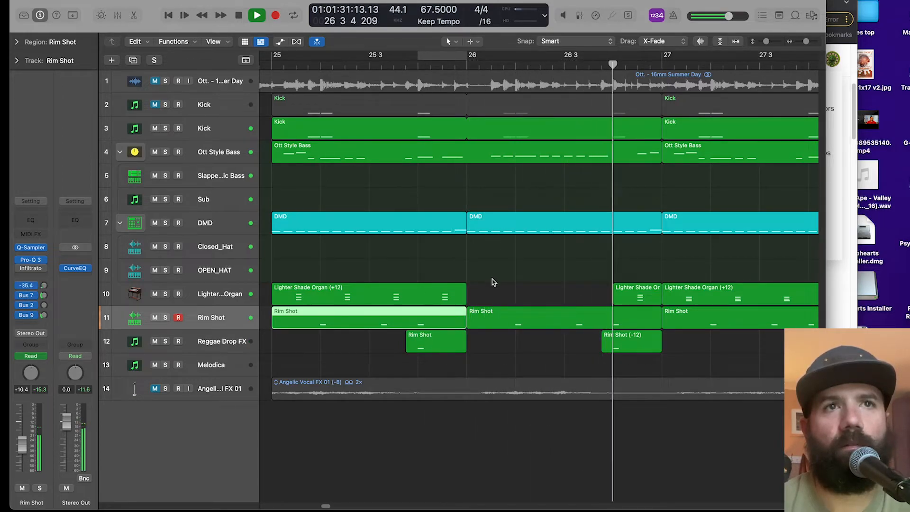
{"action": "scroll", "coordinate": [639, 453], "scroll_direction": "down", "scroll_amount": 2}
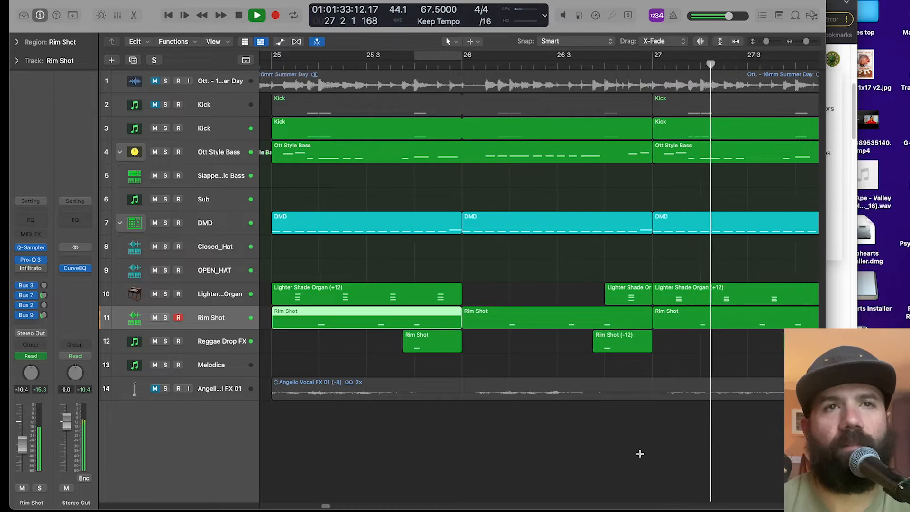
{"action": "scroll", "coordinate": [622, 444], "scroll_direction": "right", "scroll_amount": 4}
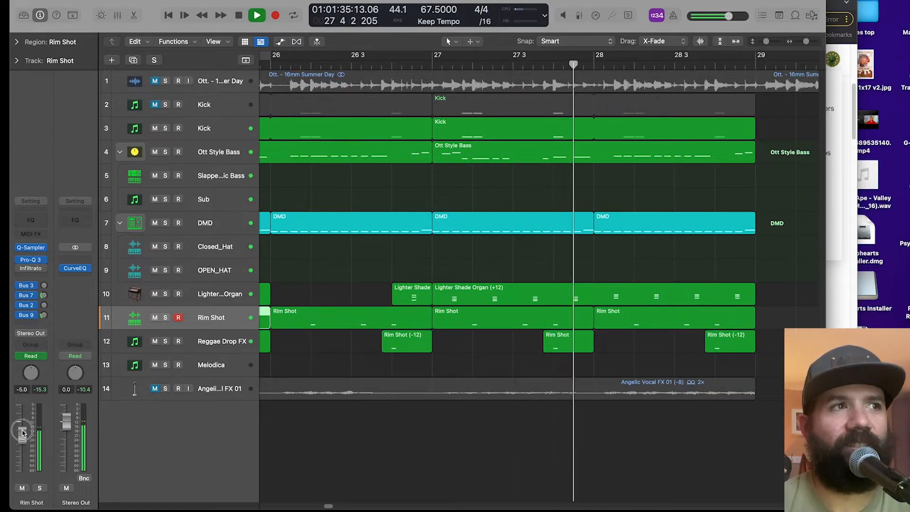
{"action": "scroll", "coordinate": [650, 363], "scroll_direction": "down", "scroll_amount": 2}
{"action": "scroll", "coordinate": [616, 353], "scroll_direction": "down", "scroll_amount": 2}
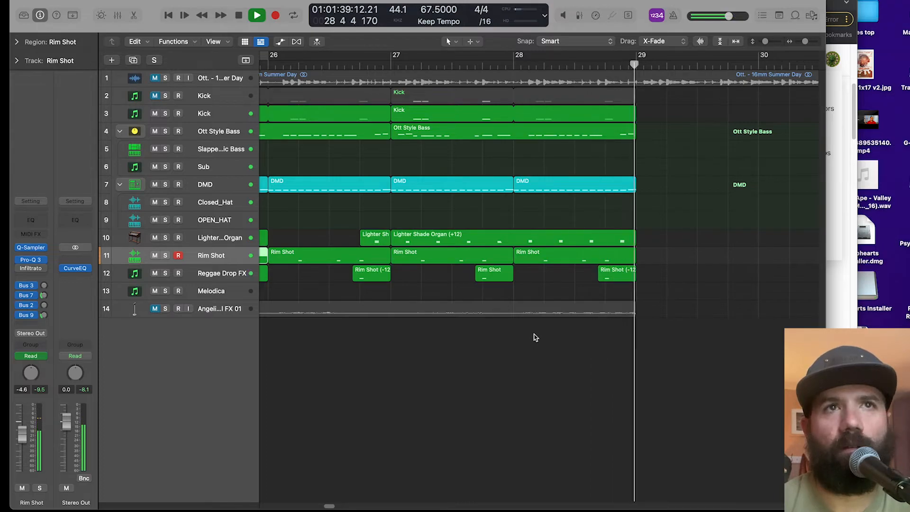
{"action": "key", "text": "space"}
- Bring the whole arrangement into view and select the Melodica track
{"action": "scroll", "coordinate": [541, 296], "scroll_direction": "down", "scroll_amount": 4}
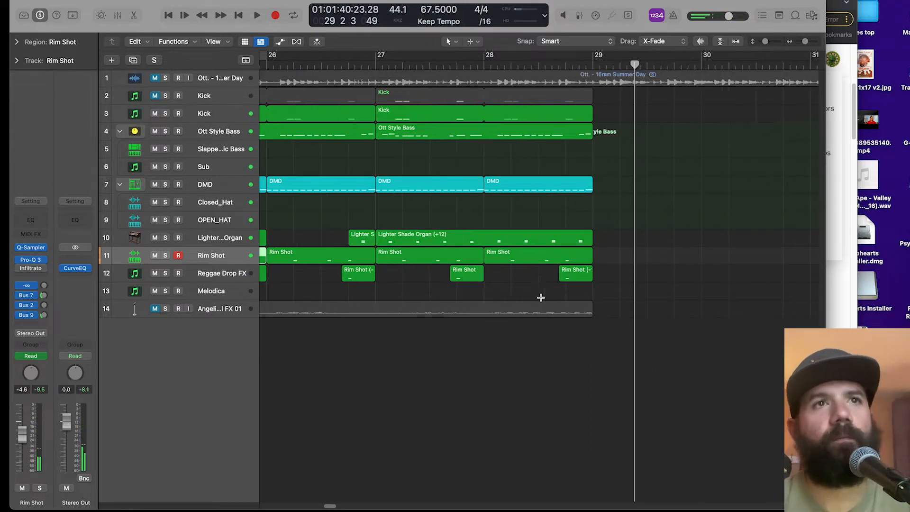
{"action": "scroll", "coordinate": [547, 295], "scroll_direction": "left", "scroll_amount": 6}
{"action": "scroll", "coordinate": [547, 293], "scroll_direction": "down", "scroll_amount": 1}
{"action": "scroll", "coordinate": [548, 293], "scroll_direction": "down", "scroll_amount": 2}
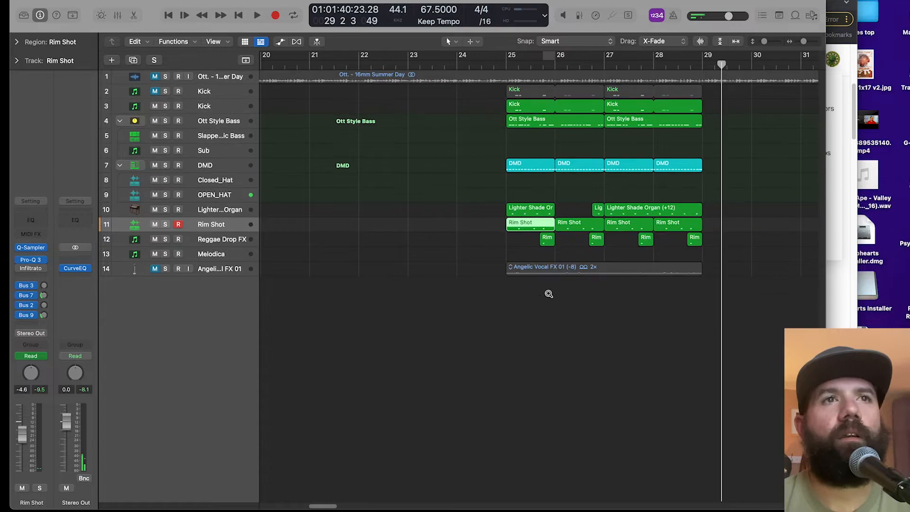
{"action": "left_click", "coordinate": [223, 259]}
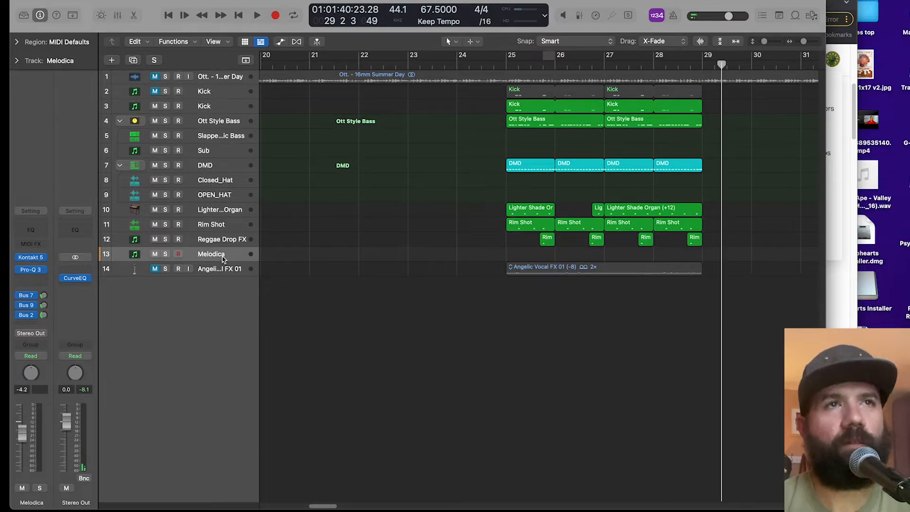
- Open the Melodica track's Kontakt 5 instrument to show the Freelodica patch, and move its window clear of the channel strip
{"action": "scroll", "coordinate": [621, 366], "scroll_direction": "up", "scroll_amount": 3}
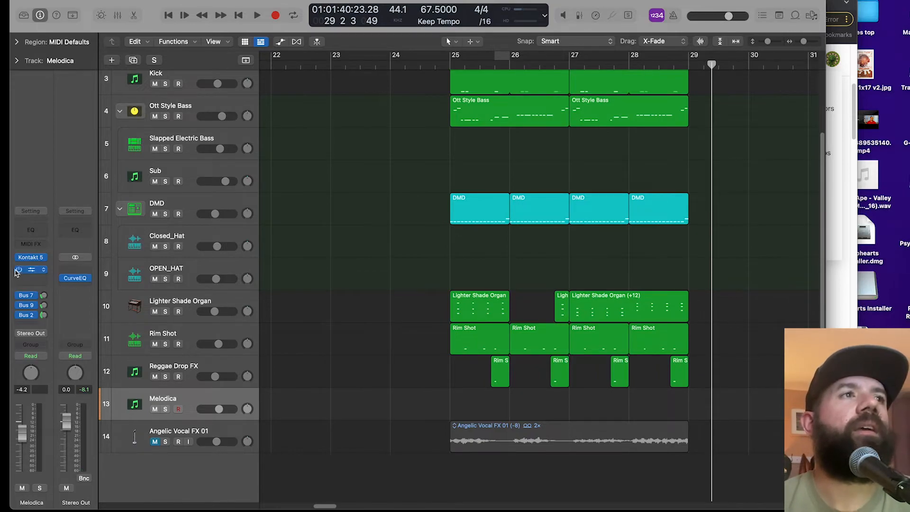
{"action": "left_click", "coordinate": [32, 258]}
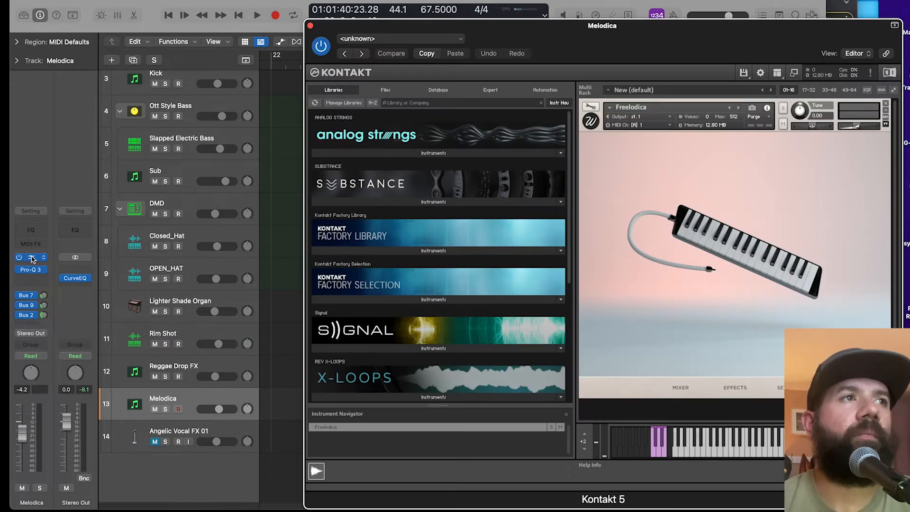
{"action": "left_click_drag", "start_coordinate": [704, 46], "coordinate": [612, 17]}
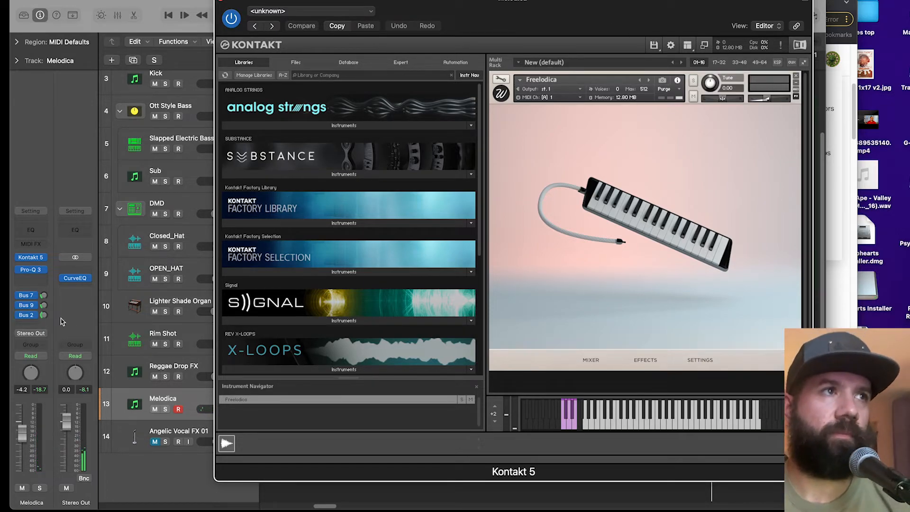
- Show the Timeless 3 plug-in on the Melodica's Bus 2 Dub Delay send, audition it, and close both plug-in windows
{"action": "left_click", "coordinate": [41, 298]}
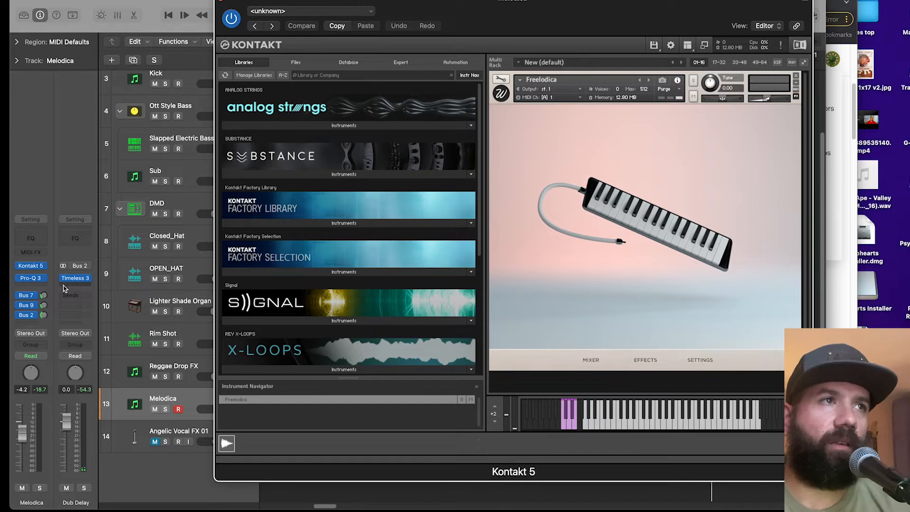
{"action": "left_click", "coordinate": [75, 279]}
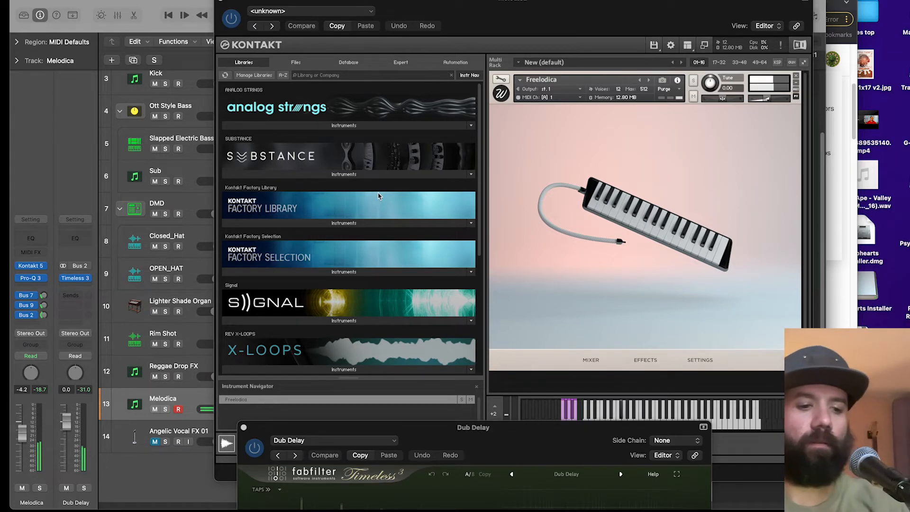
{"action": "left_click", "coordinate": [221, 4]}
{"action": "key", "text": "space"}
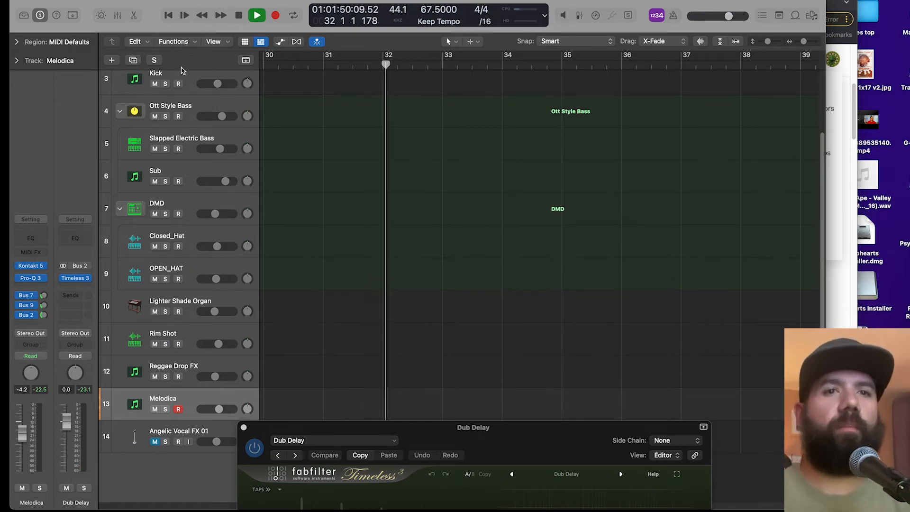
{"action": "left_click_drag", "start_coordinate": [556, 432], "coordinate": [653, 127]}
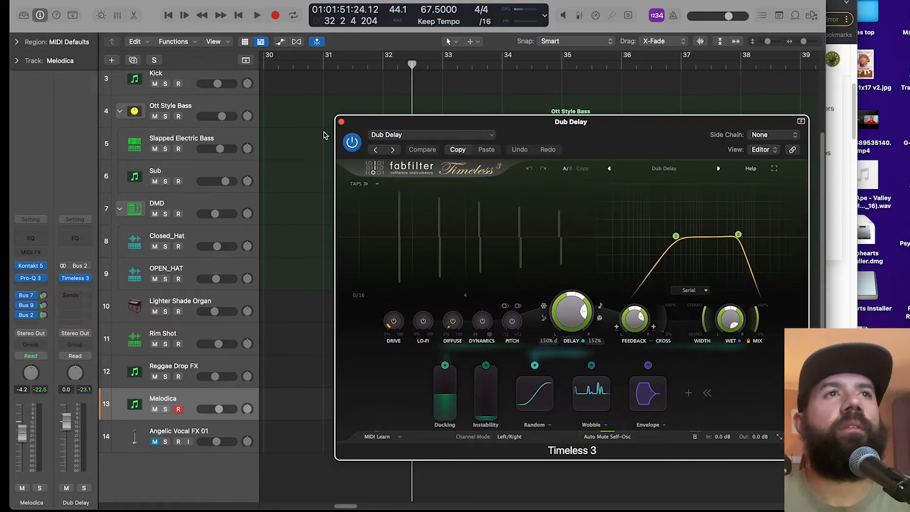
{"action": "left_click", "coordinate": [342, 122]}
- Show Angelic Vocal FX 01 among the "vocal" results in the loop browser, close the browser and briefly play the beat
{"action": "key", "text": "super+Up"}
{"action": "key", "text": "super+Up"}
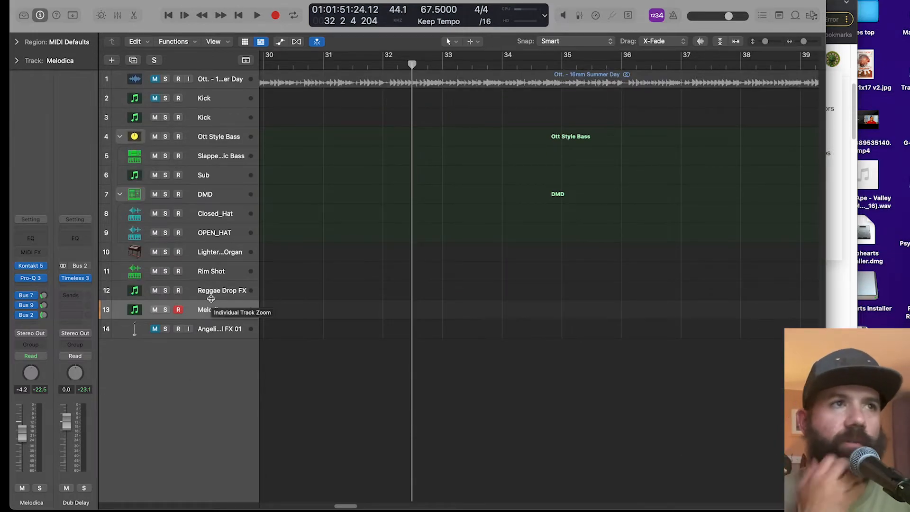
{"action": "key", "text": "super+Down"}
{"action": "key", "text": "super+Left"}
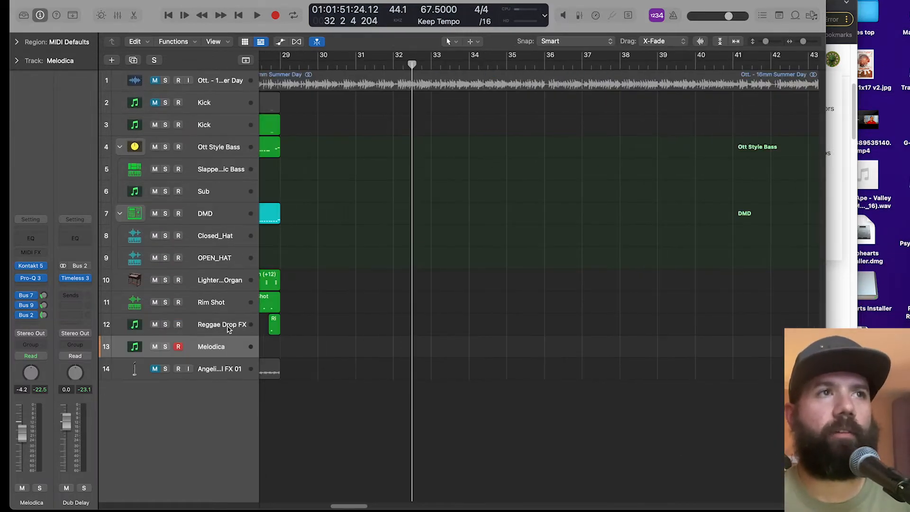
{"action": "left_click", "coordinate": [795, 15]}
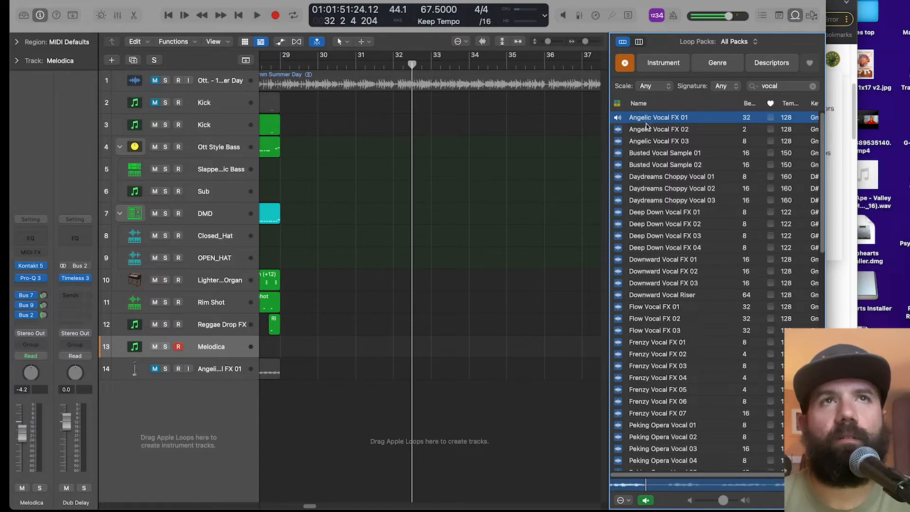
{"action": "key", "text": "space"}
{"action": "left_click", "coordinate": [795, 15]}
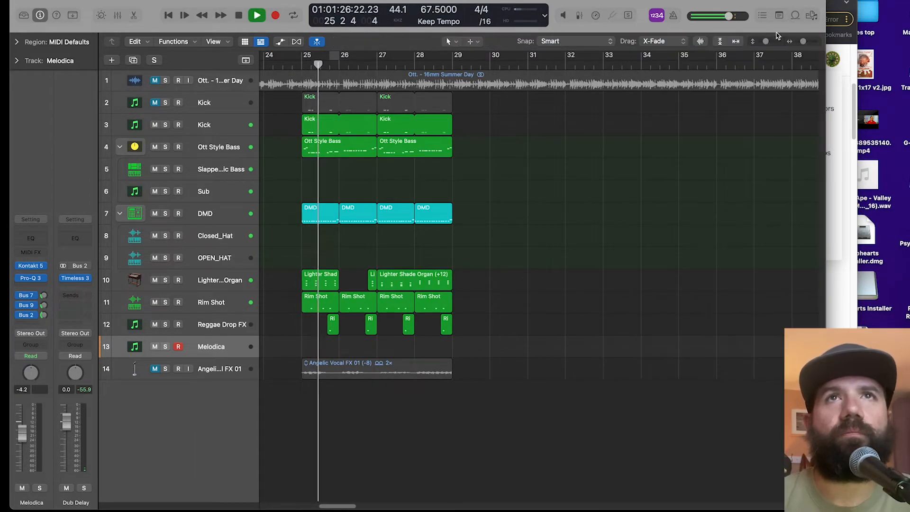
{"action": "key", "text": "space"}
- Unmute the Angelic Vocal FX 01 track and lower its level to -12.2 dB during playback
{"action": "scroll", "coordinate": [531, 301], "scroll_direction": "left", "scroll_amount": 5}
{"action": "left_click", "coordinate": [198, 369]}
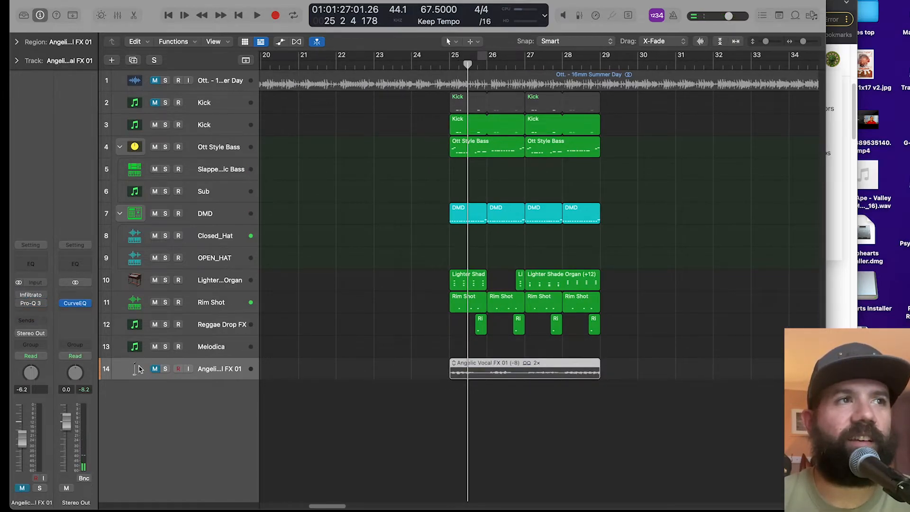
{"action": "left_click", "coordinate": [154, 369]}
{"action": "key", "text": "space"}
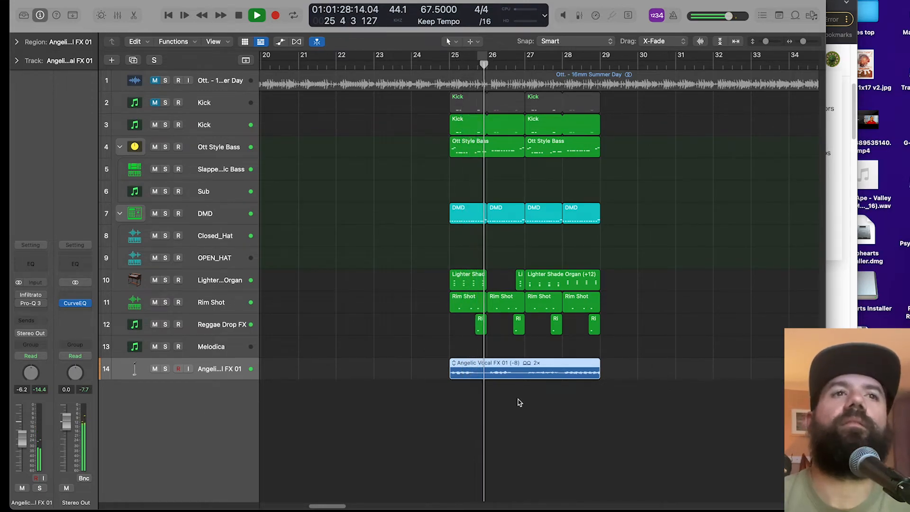
{"action": "scroll", "coordinate": [502, 399], "scroll_direction": "down", "scroll_amount": 1}
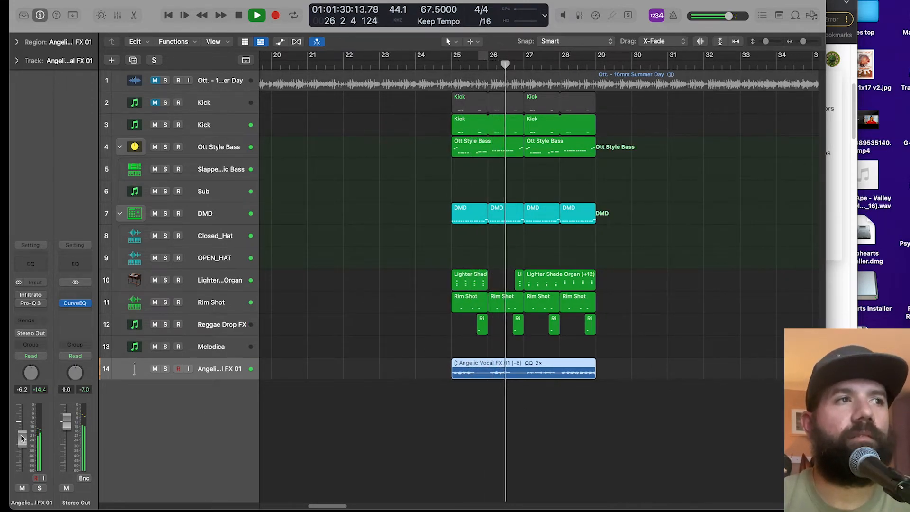
{"action": "left_click_drag", "start_coordinate": [21, 438], "coordinate": [21, 446]}
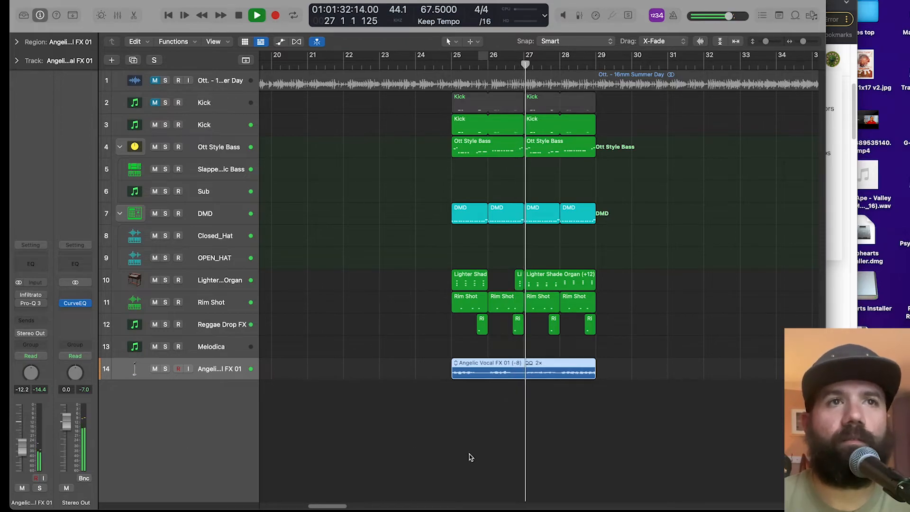
- Stop playback, examine the Pro-Q 3 curve on the Angelic Vocal FX 01 track, audition it briefly and close the EQ
{"action": "scroll", "coordinate": [501, 450], "scroll_direction": "down", "scroll_amount": 2}
{"action": "scroll", "coordinate": [496, 452], "scroll_direction": "right", "scroll_amount": 3}
{"action": "scroll", "coordinate": [493, 448], "scroll_direction": "up", "scroll_amount": 4}
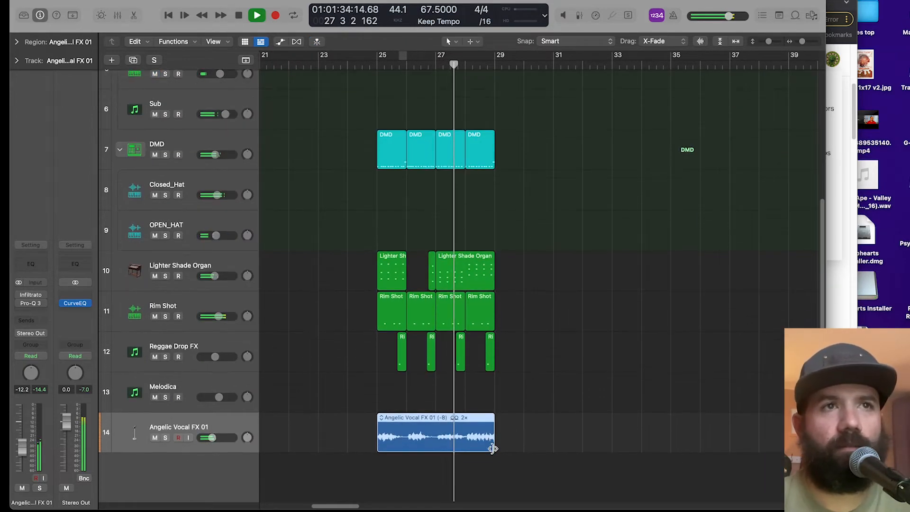
{"action": "key", "text": "space"}
{"action": "scroll", "coordinate": [477, 440], "scroll_direction": "up", "scroll_amount": 2}
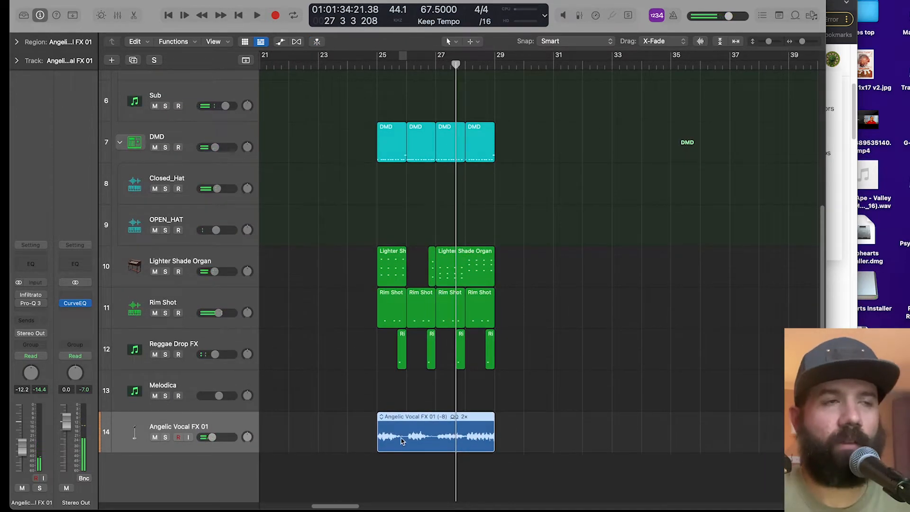
{"action": "scroll", "coordinate": [482, 479], "scroll_direction": "down", "scroll_amount": 1}
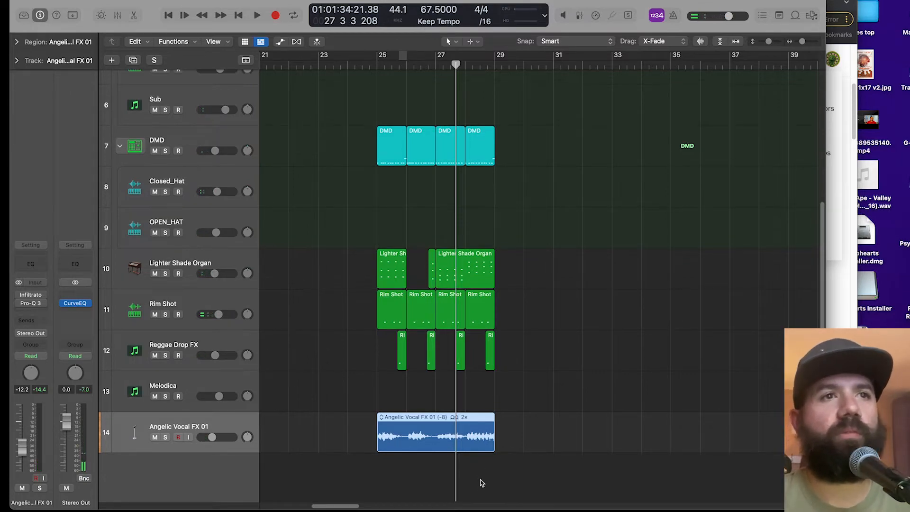
{"action": "left_click", "coordinate": [32, 305]}
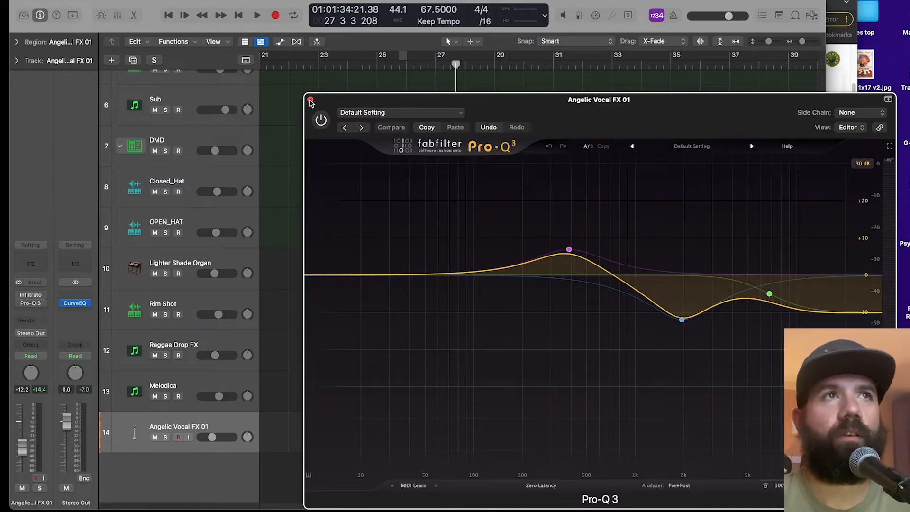
{"action": "key", "text": "space"}
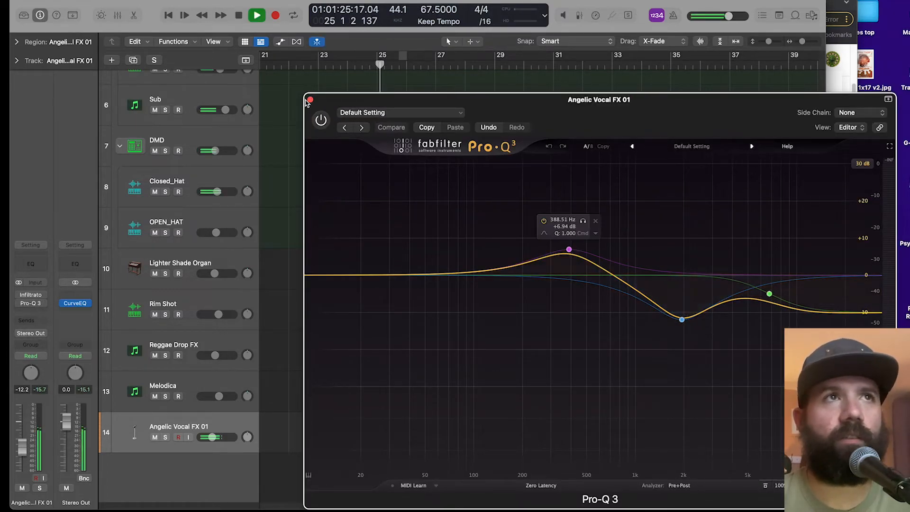
{"action": "left_click", "coordinate": [310, 99]}
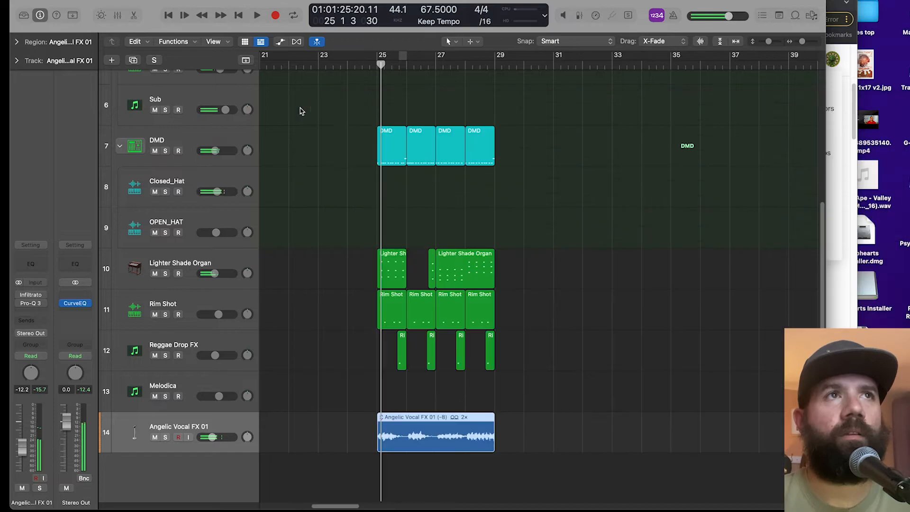
- Insert a second Infiltrator on the Angelic Vocal FX 01 track, between the existing Infiltrator and Pro-Q 3
{"action": "left_click", "coordinate": [38, 304]}
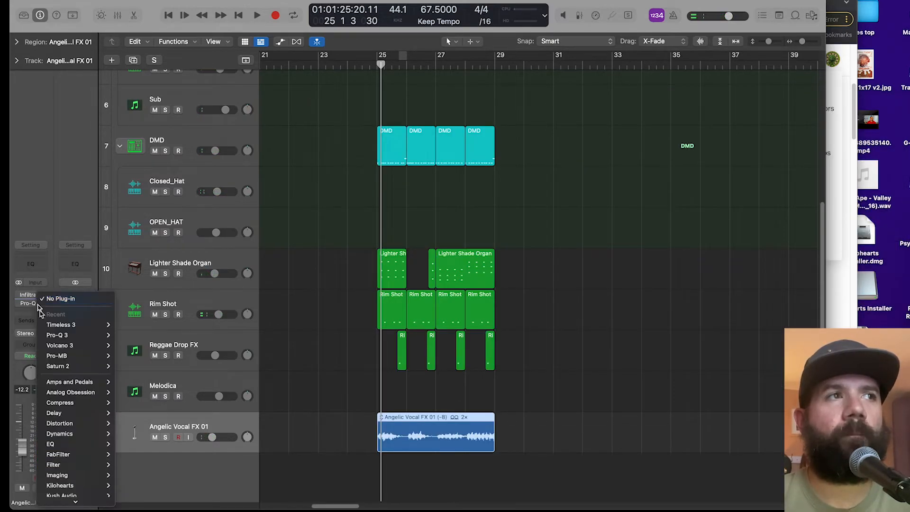
{"action": "mouse_move", "coordinate": [71, 415]}
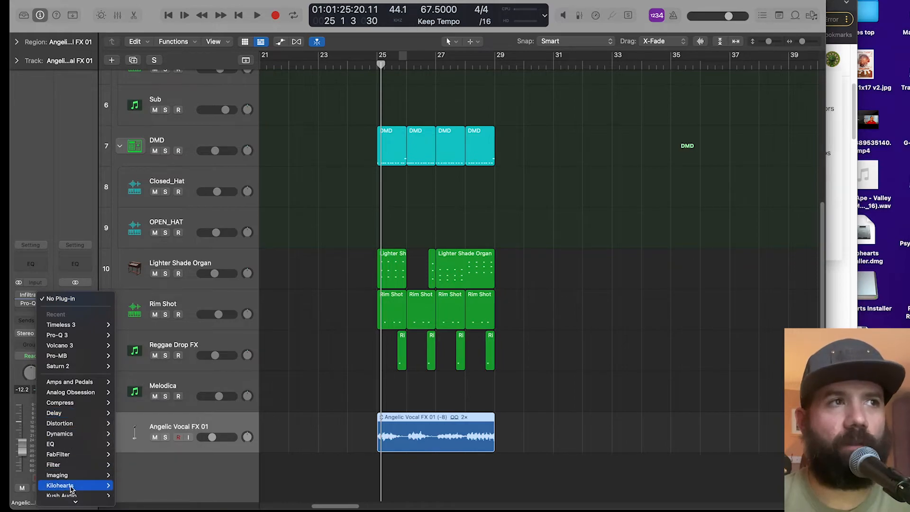
{"action": "mouse_move", "coordinate": [73, 450]}
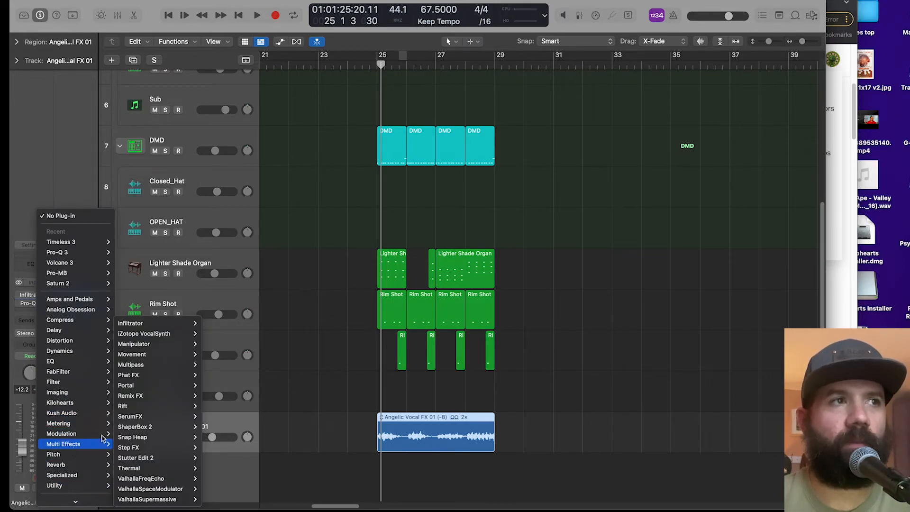
{"action": "mouse_move", "coordinate": [142, 323]}
{"action": "left_click", "coordinate": [213, 324]}
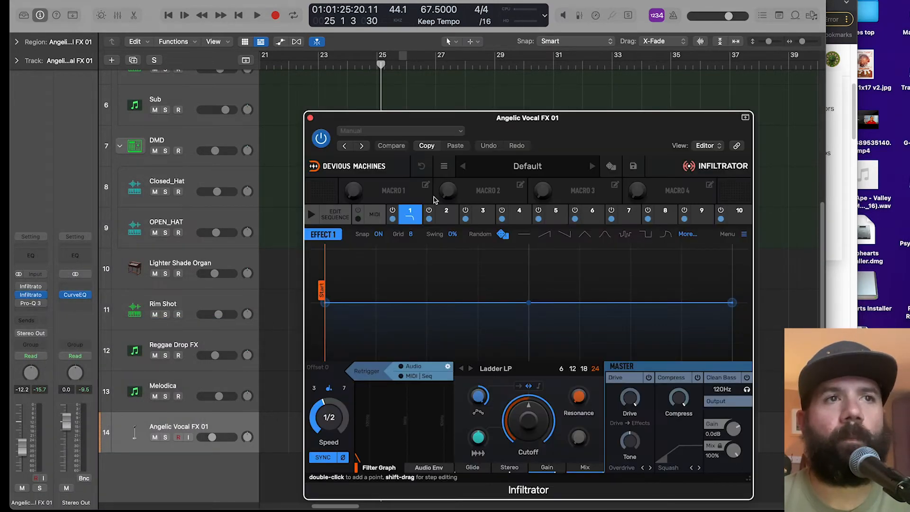
{"action": "left_click_drag", "start_coordinate": [624, 138], "coordinate": [608, 40]}
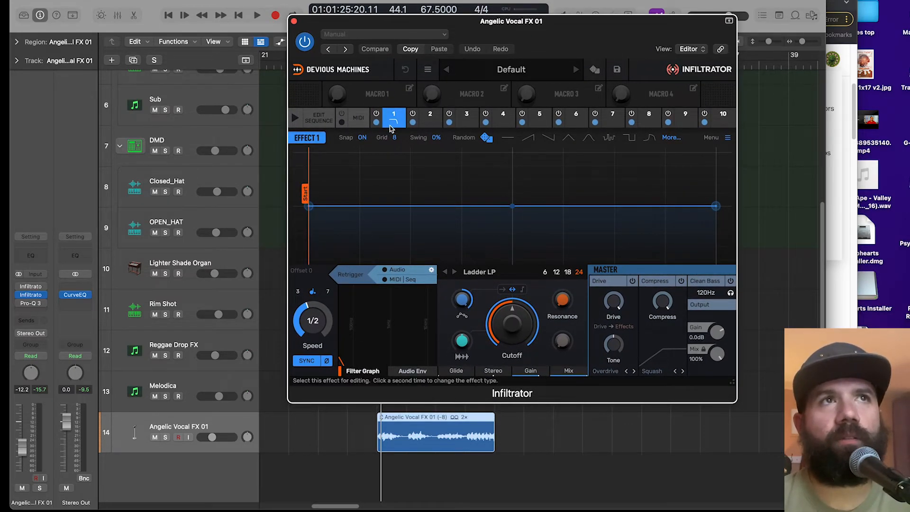
- Set Infiltrator's effect 1 to Looper with a multi-level stepped curve and audition it with the beat
{"action": "left_click", "coordinate": [393, 122]}
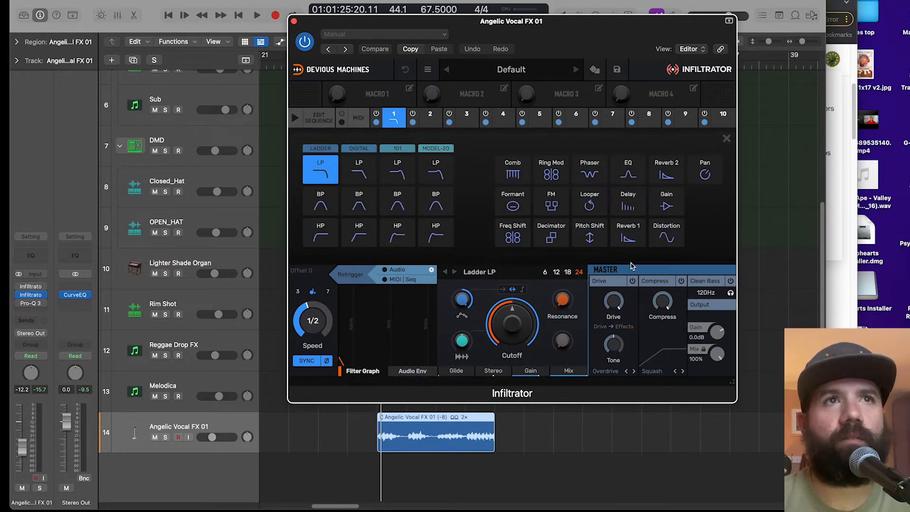
{"action": "left_click", "coordinate": [601, 199]}
{"action": "left_click", "coordinate": [486, 138]}
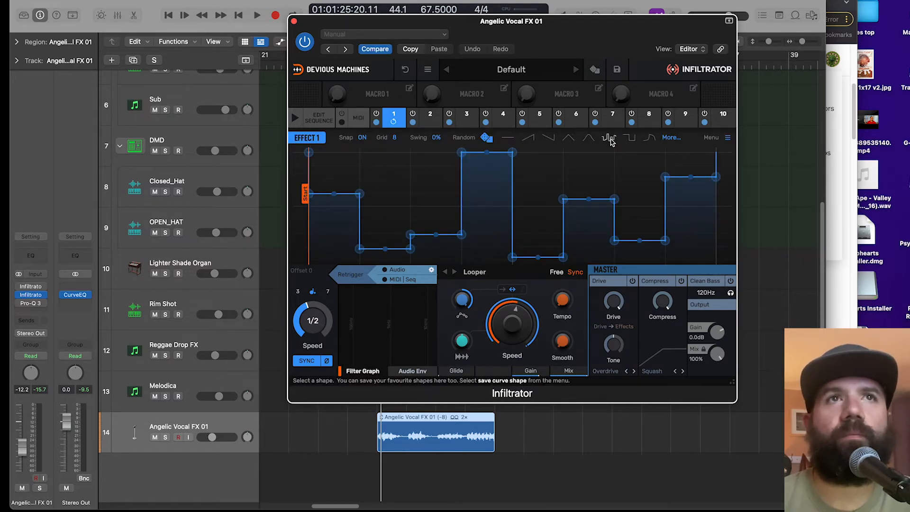
{"action": "key", "text": "space"}
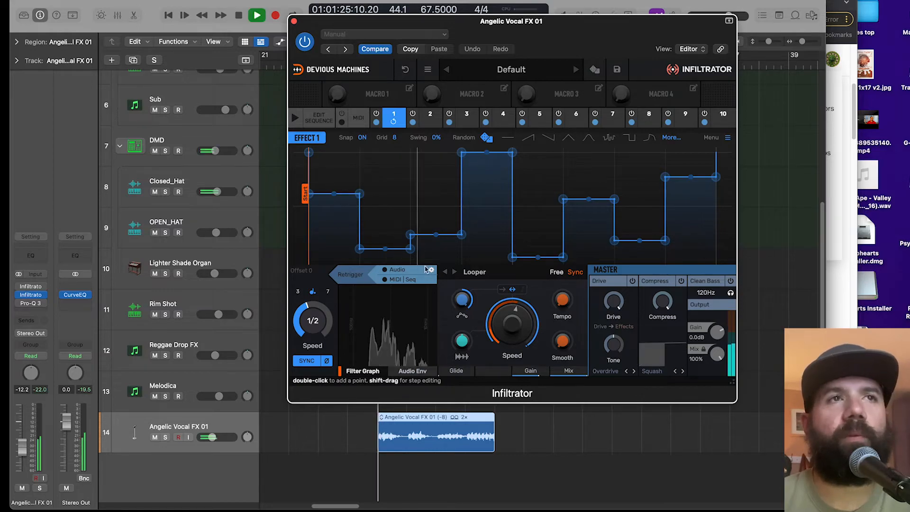
{"action": "key", "text": "space"}
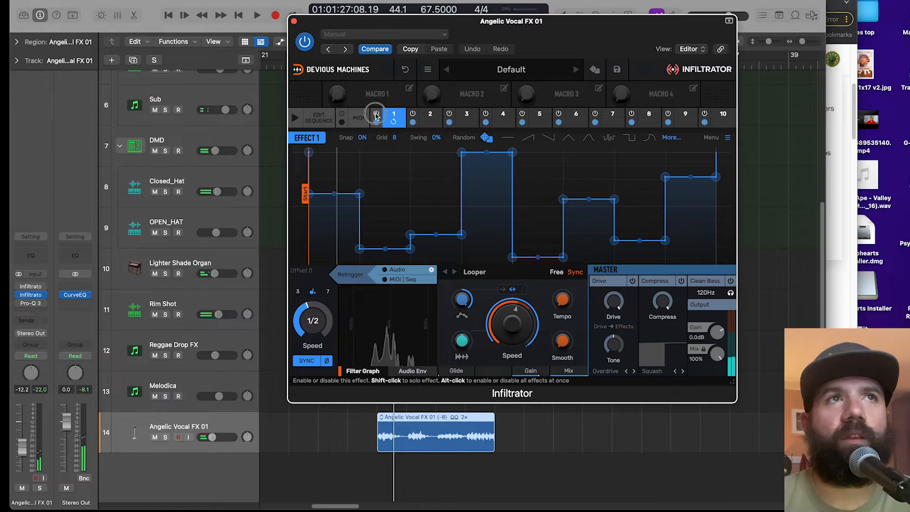
- Disable effect 1, then set effect 2 to Looper with the multi-level stepped curve
{"action": "left_click", "coordinate": [376, 116]}
{"action": "key", "text": "space"}
{"action": "left_click", "coordinate": [430, 116]}
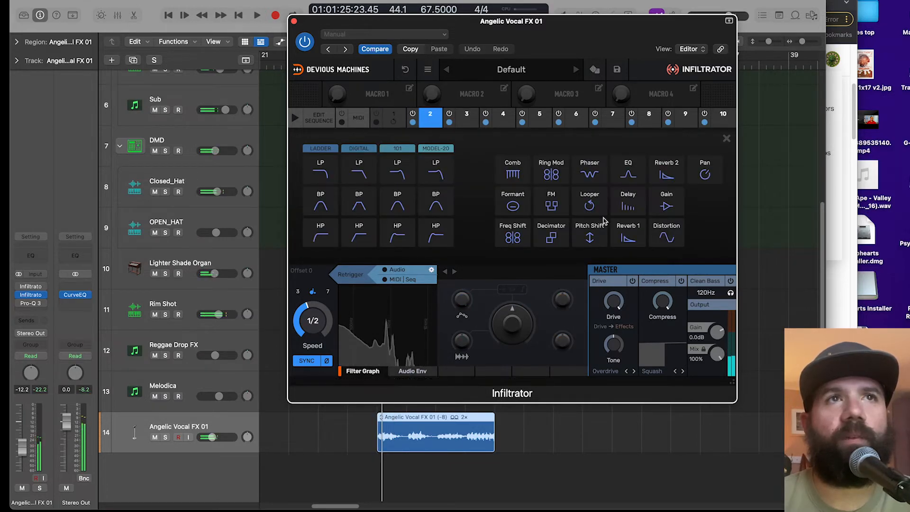
{"action": "left_click", "coordinate": [598, 202]}
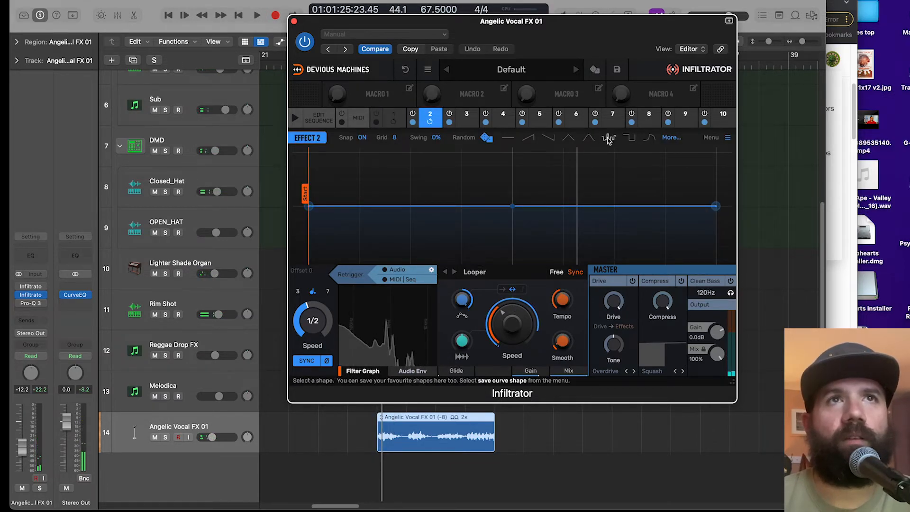
{"action": "left_click", "coordinate": [608, 138]}
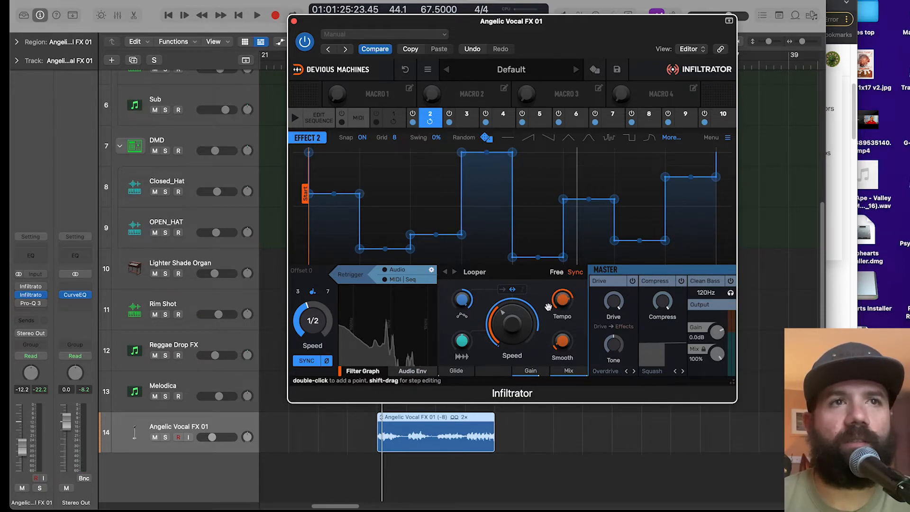
- Redraw the step heights of effect 2's Looper curve into an alternating low-high pattern
{"action": "mouse_move", "coordinate": [380, 219]}
{"action": "left_mouse_down"}
{"action": "mouse_move", "coordinate": [398, 183]}
{"action": "mouse_move", "coordinate": [431, 227]}
{"action": "mouse_move", "coordinate": [345, 225]}
{"action": "left_mouse_up"}
{"action": "left_click_drag", "start_coordinate": [511, 203], "coordinate": [488, 165]}
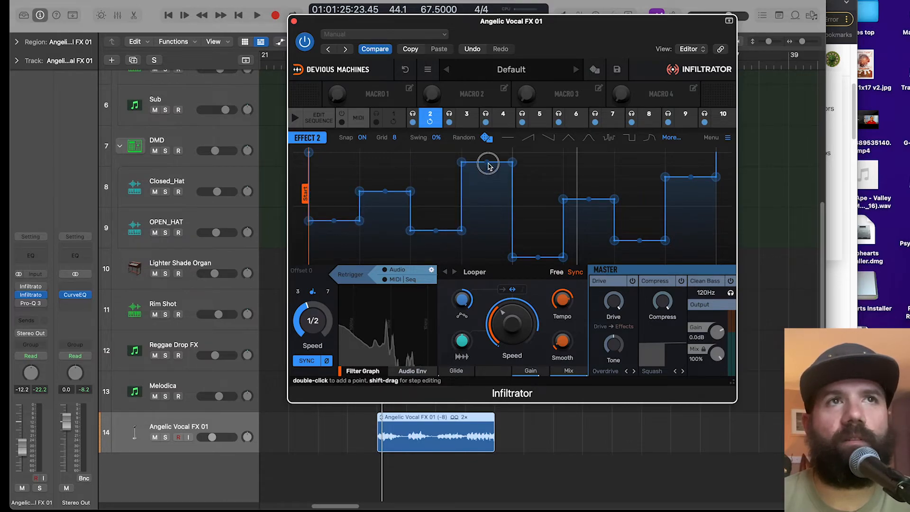
{"action": "mouse_move", "coordinate": [543, 223]}
{"action": "left_mouse_down"}
{"action": "mouse_move", "coordinate": [595, 177]}
{"action": "mouse_move", "coordinate": [635, 205]}
{"action": "mouse_move", "coordinate": [674, 178]}
{"action": "left_mouse_up"}
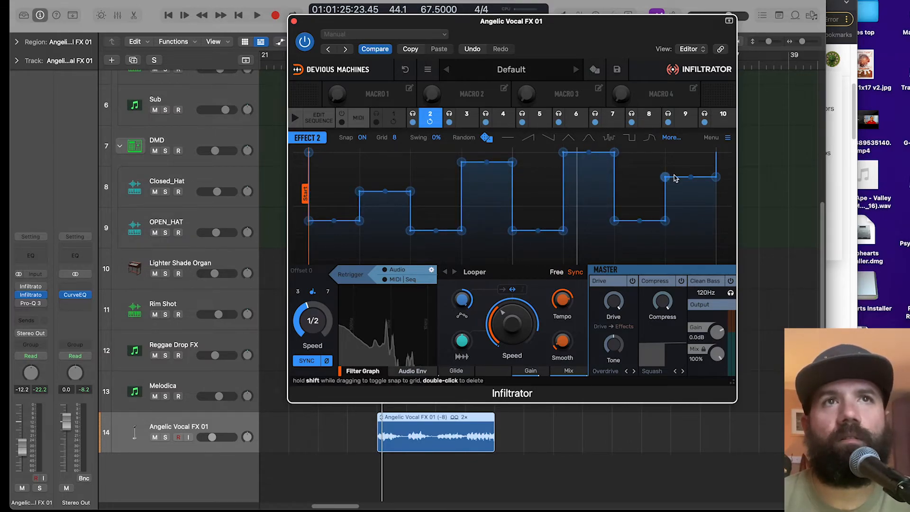
- Re-enable effect 1 and set effect 3 to Looper with the multi-level stepped curve
{"action": "left_click", "coordinate": [460, 119]}
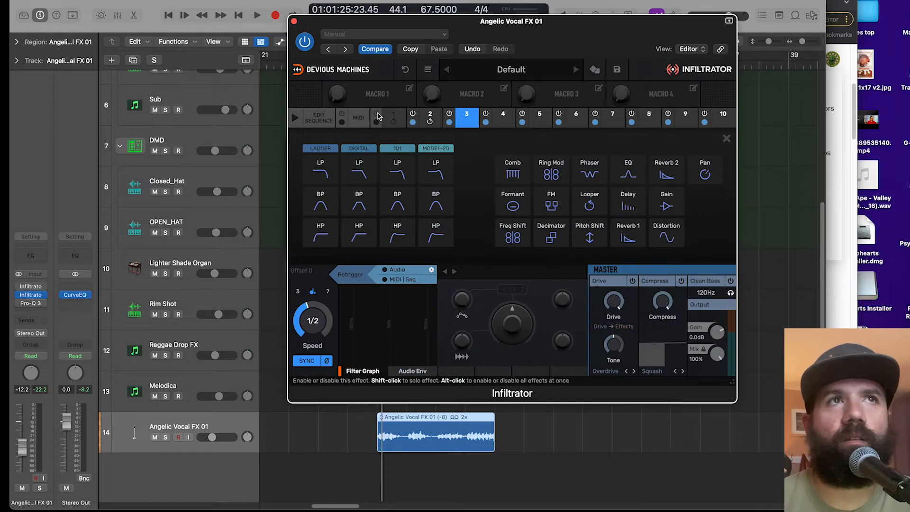
{"action": "left_click", "coordinate": [475, 122]}
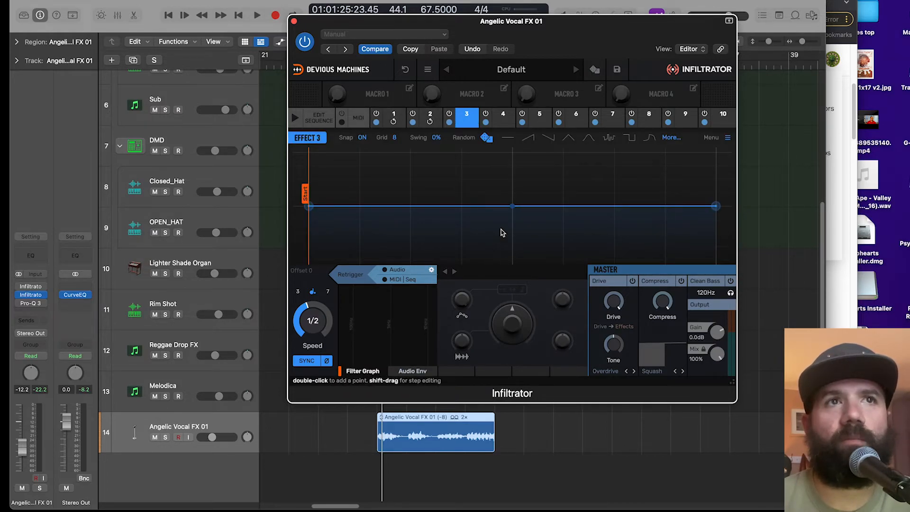
{"action": "left_click", "coordinate": [502, 275]}
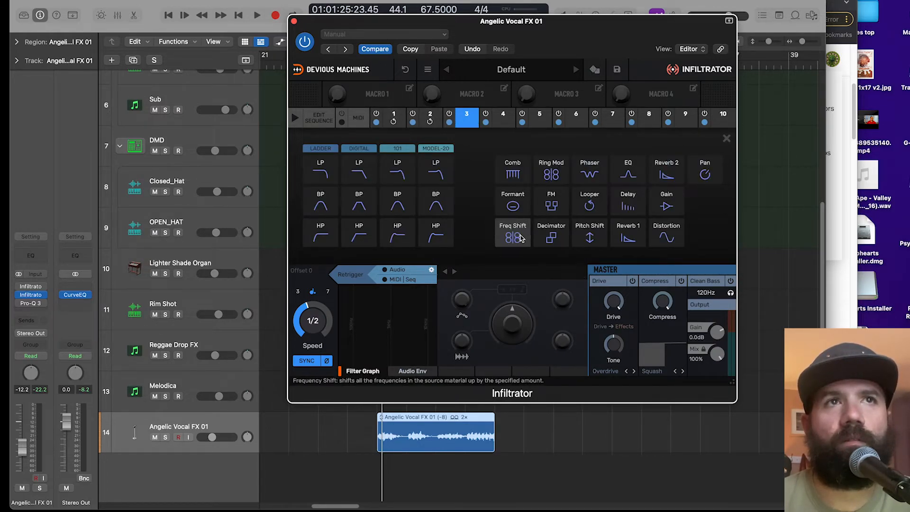
{"action": "left_click", "coordinate": [586, 208]}
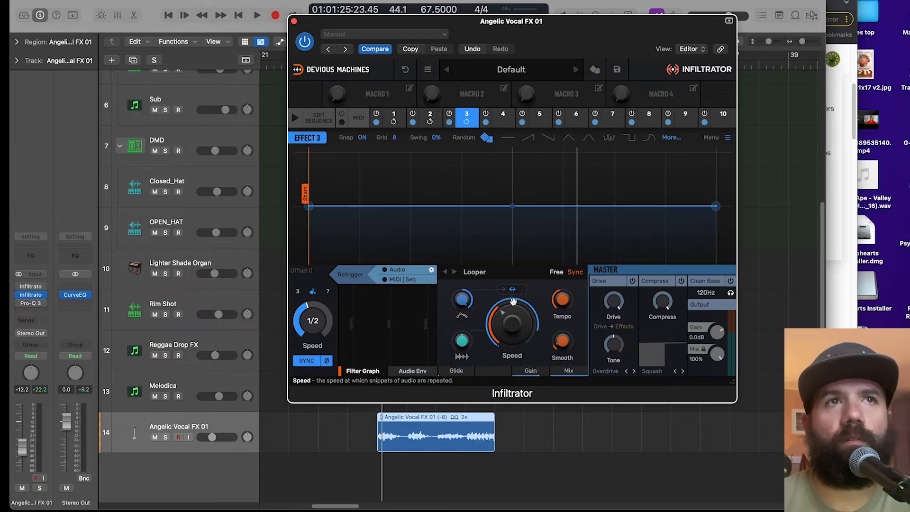
{"action": "left_click", "coordinate": [609, 137]}
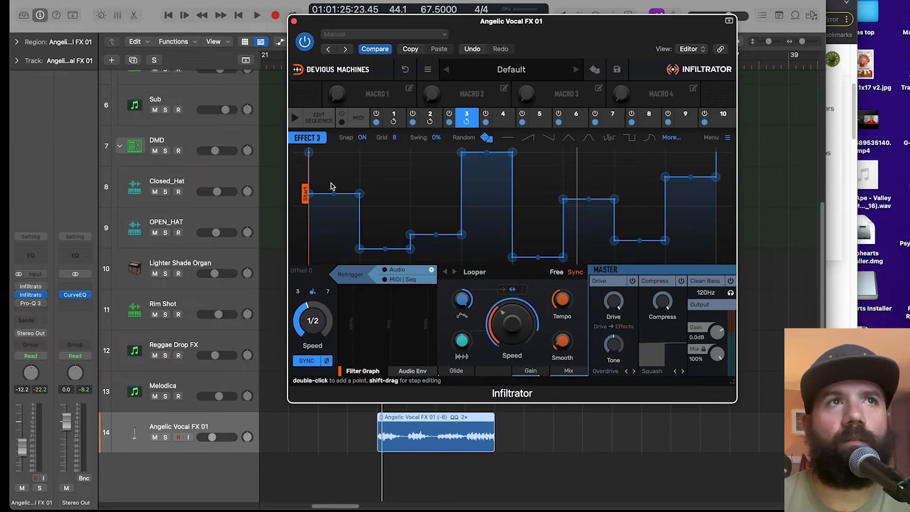
- Redraw the step heights of effect 3's Looper curve, raising the first, third, fifth and last steps
{"action": "mouse_move", "coordinate": [333, 181]}
{"action": "left_mouse_down"}
{"action": "mouse_move", "coordinate": [335, 170]}
{"action": "mouse_move", "coordinate": [386, 209]}
{"action": "mouse_move", "coordinate": [436, 182]}
{"action": "mouse_move", "coordinate": [486, 249]}
{"action": "left_mouse_up"}
{"action": "mouse_move", "coordinate": [534, 200]}
{"action": "left_mouse_down"}
{"action": "mouse_move", "coordinate": [604, 164]}
{"action": "mouse_move", "coordinate": [587, 235]}
{"action": "left_mouse_up"}
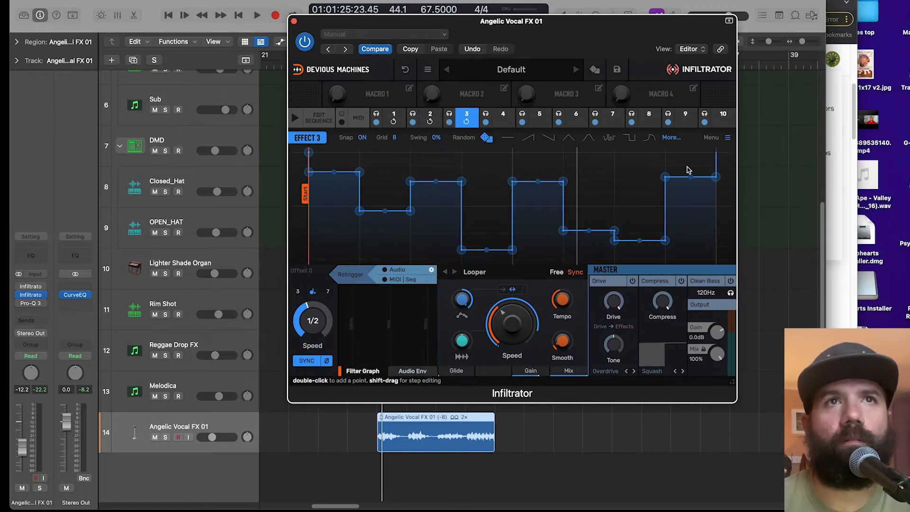
{"action": "left_click_drag", "start_coordinate": [689, 170], "coordinate": [689, 162]}
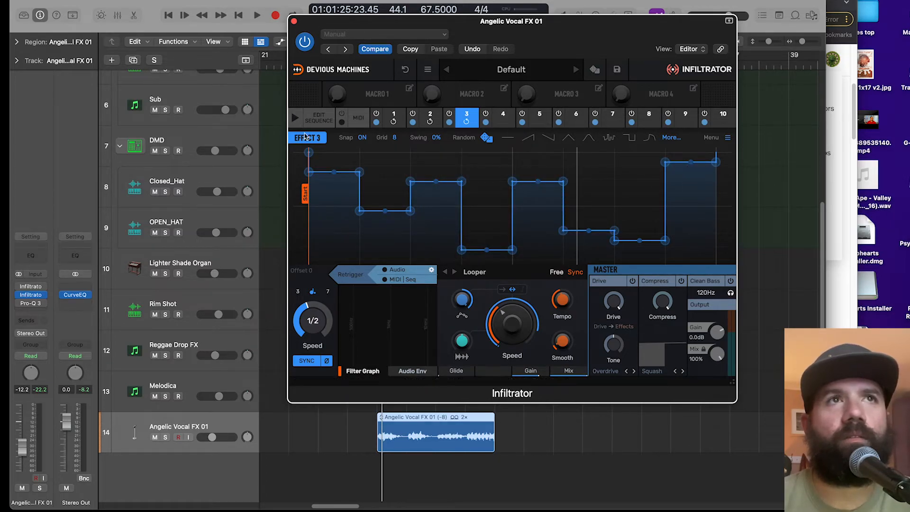
- Extend Infiltrator's sequence to the full grid length, clear the default steps of the three Looper rows and audition it
{"action": "left_click", "coordinate": [324, 120]}
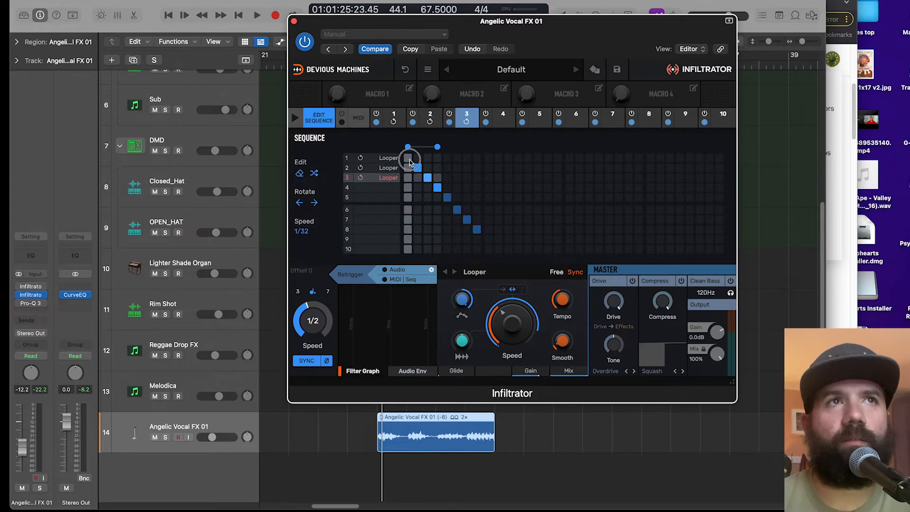
{"action": "left_click_drag", "start_coordinate": [438, 147], "coordinate": [719, 164]}
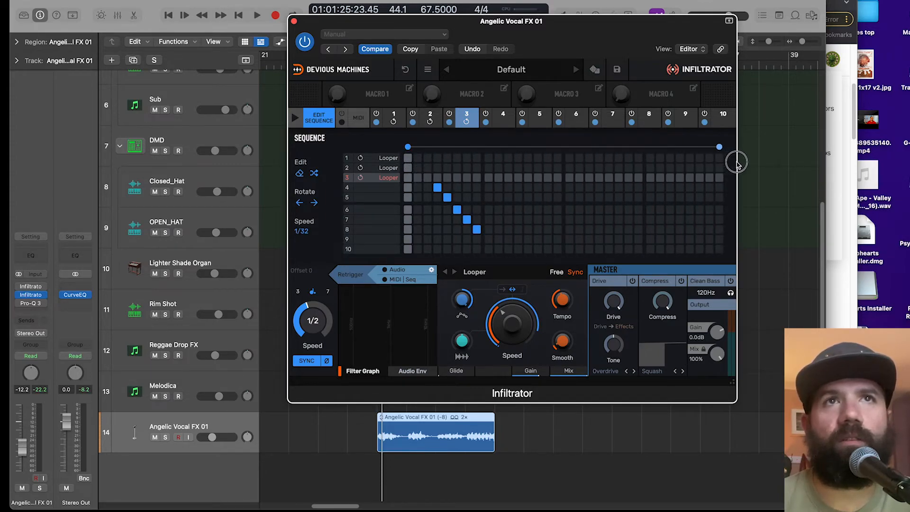
{"action": "key", "text": "space"}
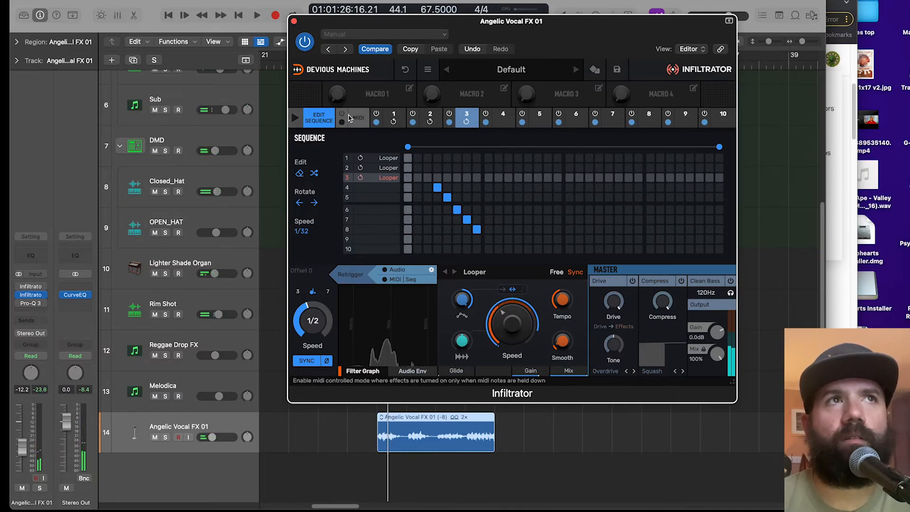
- Try Infiltrator's MIDI-controlled mode while the beat plays
{"action": "key", "text": "space"}
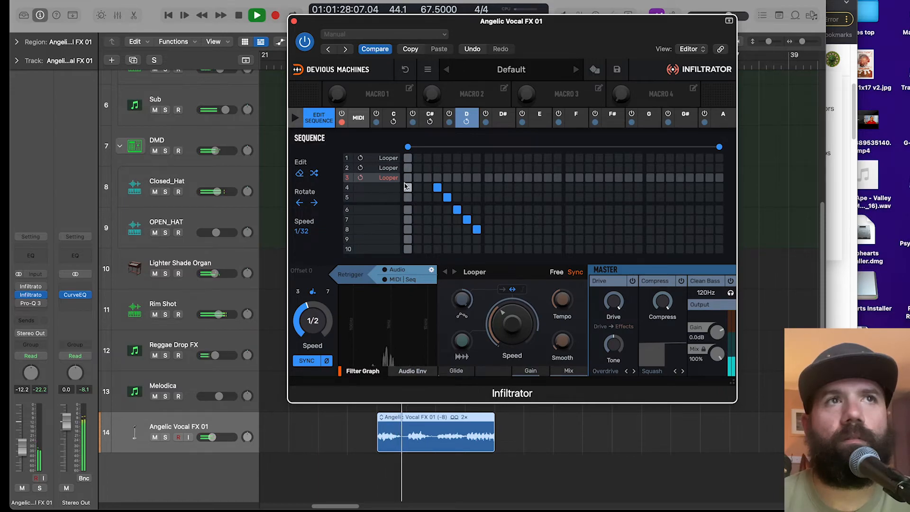
{"action": "key", "text": "space"}
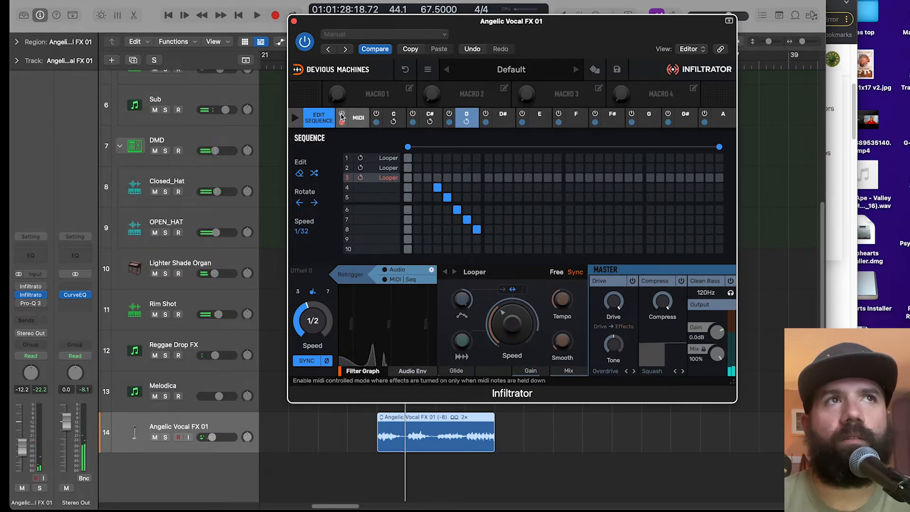
{"action": "left_click", "coordinate": [341, 116]}
- Try short groups of effect 1, 2 and 3 steps around the middle of the sequence while auditioning the beat
{"action": "key", "text": "space"}
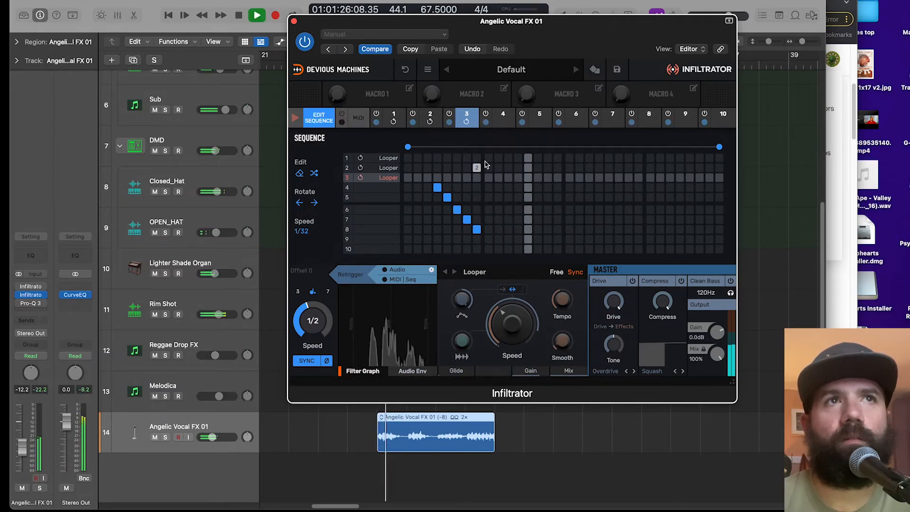
{"action": "key", "text": "space"}
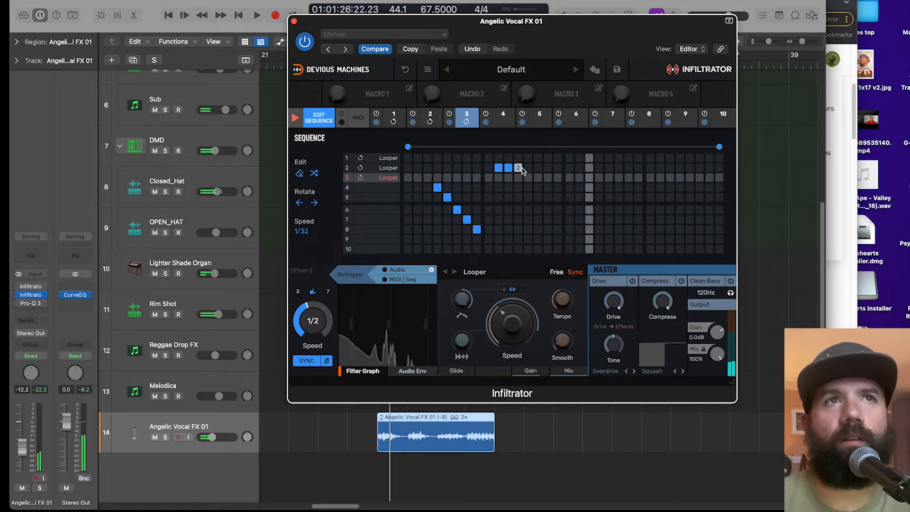
{"action": "left_click", "coordinate": [578, 178]}
{"action": "key", "text": "space"}
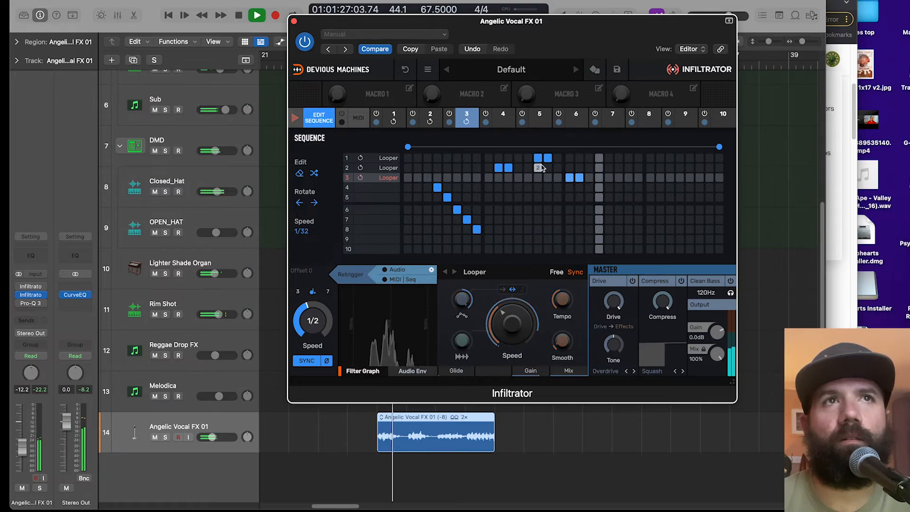
{"action": "key", "text": "space"}
{"action": "left_click", "coordinate": [557, 159]}
{"action": "key", "text": "space"}
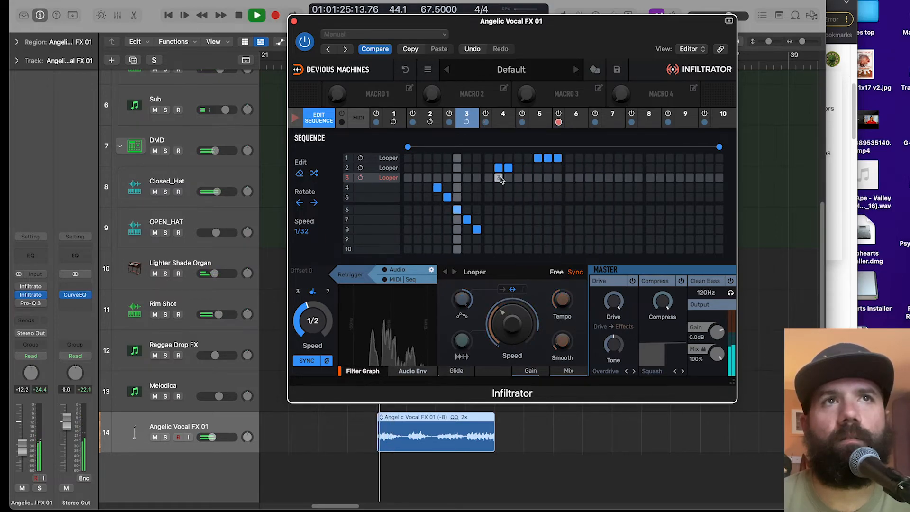
- Replace the effect 1 and 2 groups with a five-step run of effect 3 mid-sequence, auditioning the beat
{"action": "key", "text": "space"}
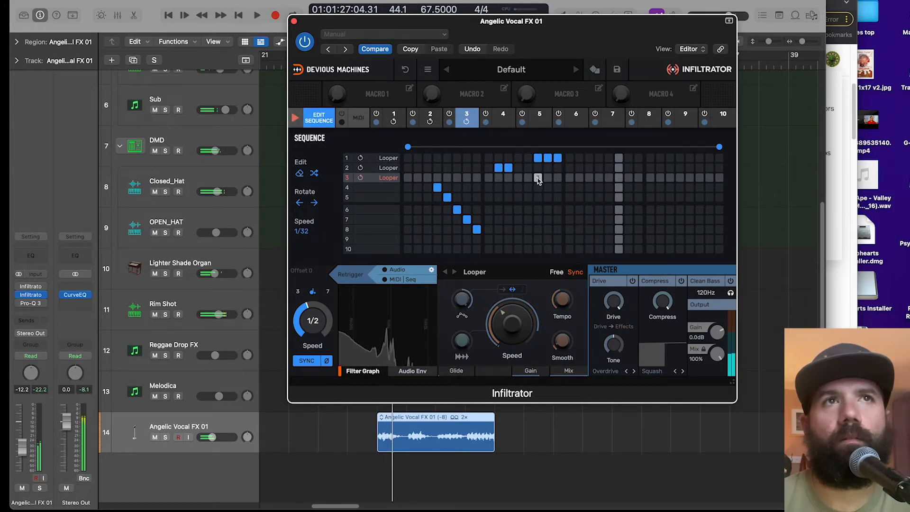
{"action": "left_click", "coordinate": [556, 160]}
{"action": "key", "text": "space"}
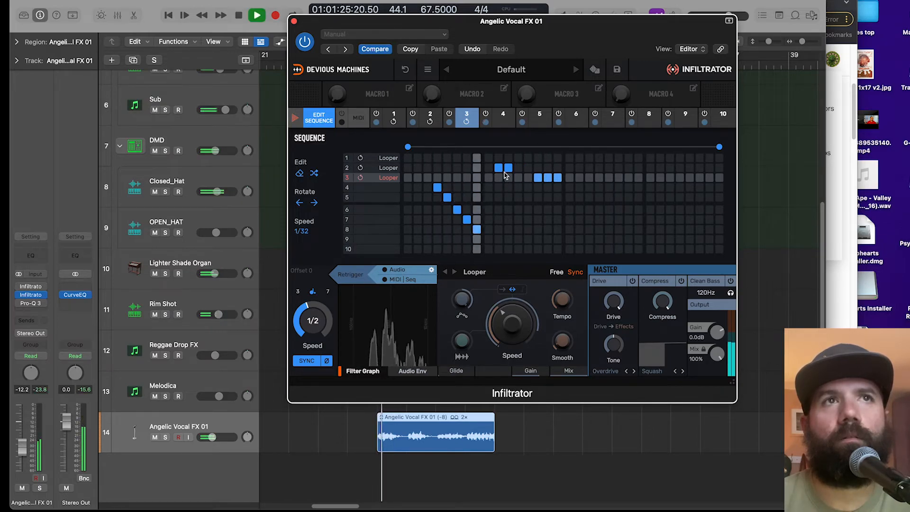
{"action": "key", "text": "space"}
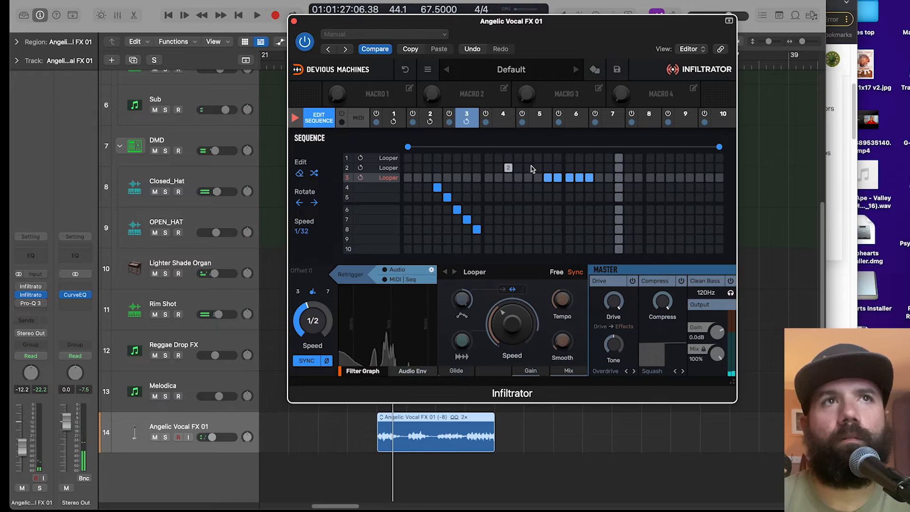
{"action": "key", "text": "space"}
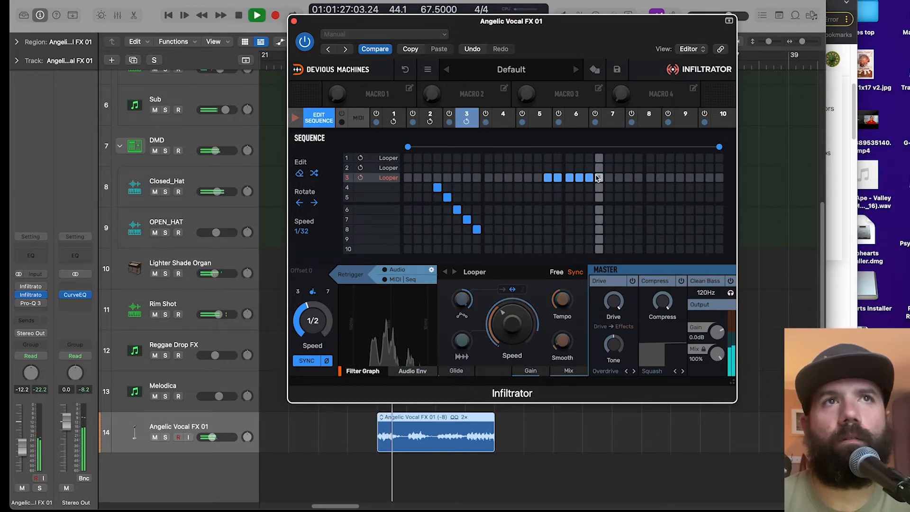
{"action": "key", "text": "space"}
- Add a two-step effect 2 group in the sequence's second half and three effect 1 steps before the middle
{"action": "left_click_drag", "start_coordinate": [628, 169], "coordinate": [640, 169]}
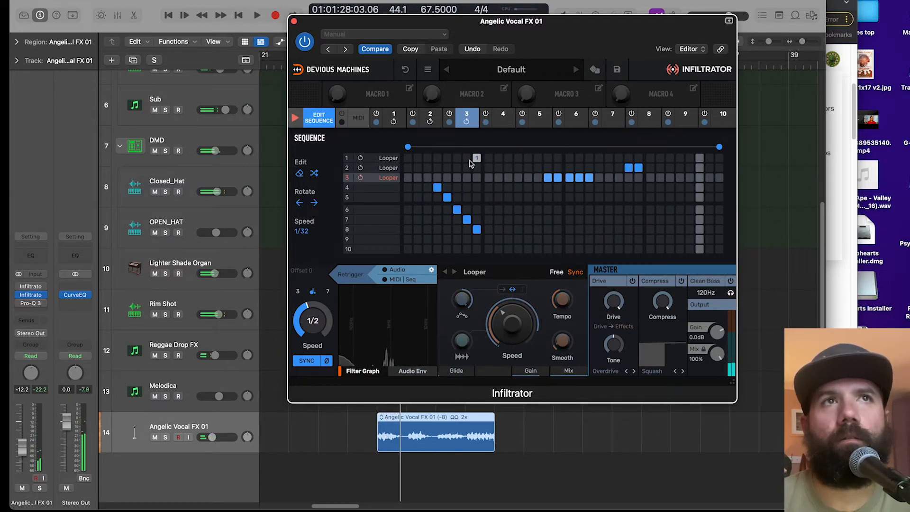
{"action": "key", "text": "space"}
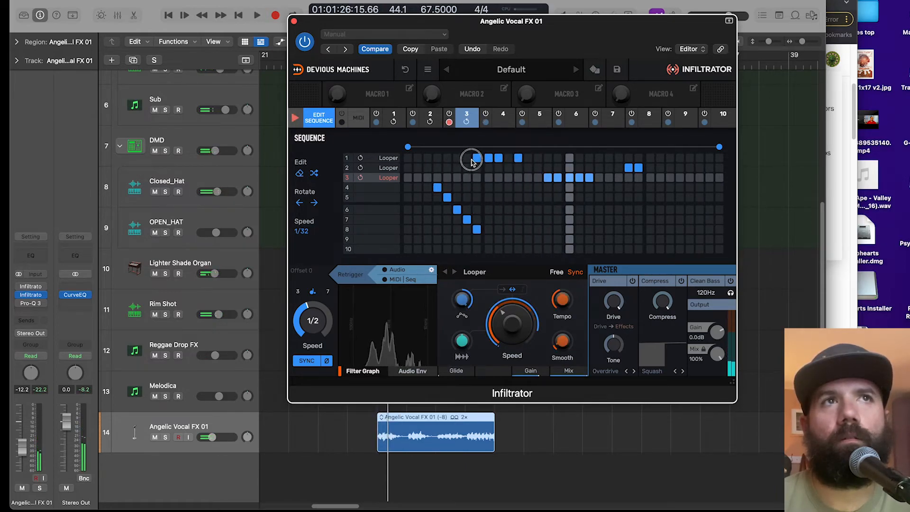
{"action": "left_click", "coordinate": [473, 160]}
- Add runs of effect 2 and 3 steps mid-sequence and near its end, thin out overlaps, audition, and close Infiltrator
{"action": "key", "text": "space"}
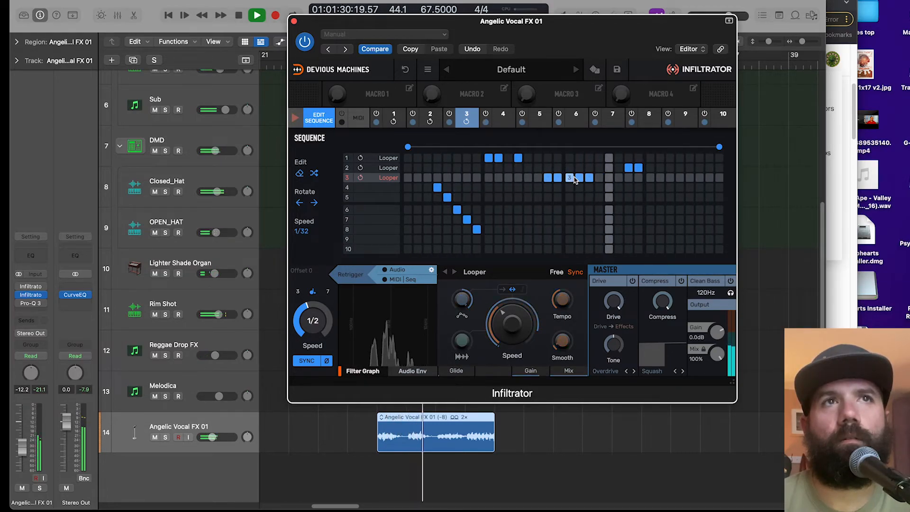
{"action": "key", "text": "space"}
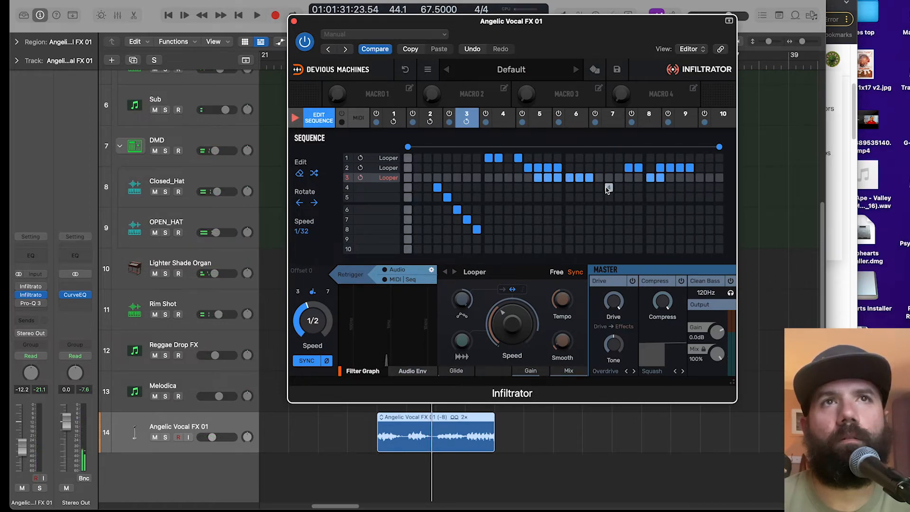
{"action": "key", "text": "space"}
{"action": "left_click_drag", "start_coordinate": [590, 169], "coordinate": [599, 169]}
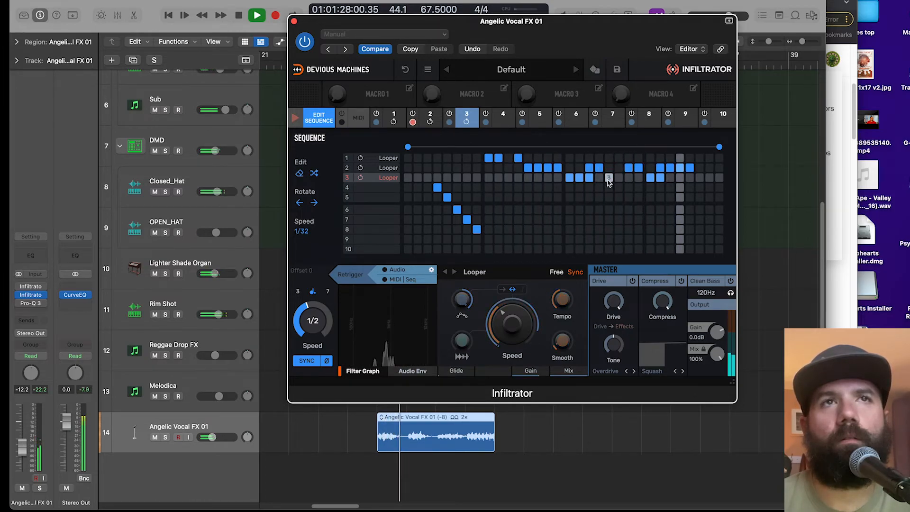
{"action": "key", "text": "space"}
{"action": "left_click", "coordinate": [627, 169]}
{"action": "key", "text": "space"}
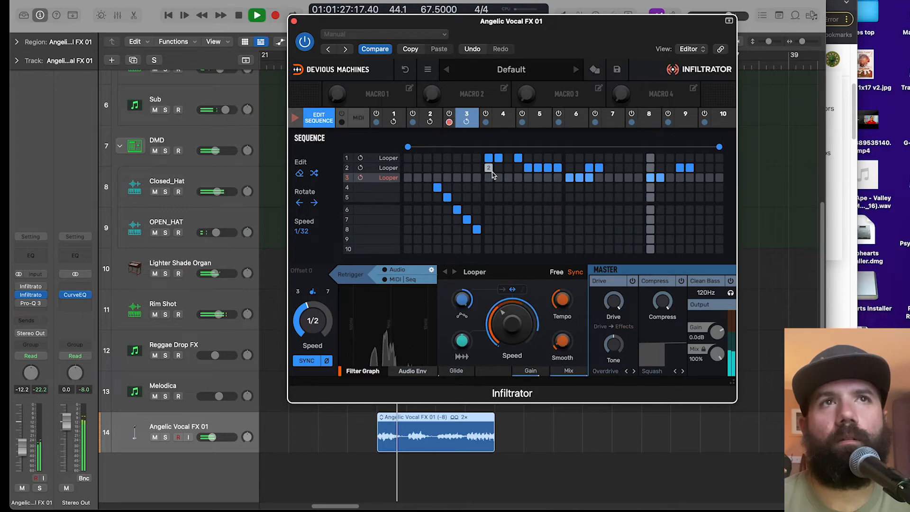
{"action": "key", "text": "space"}
{"action": "left_click", "coordinate": [293, 21]}
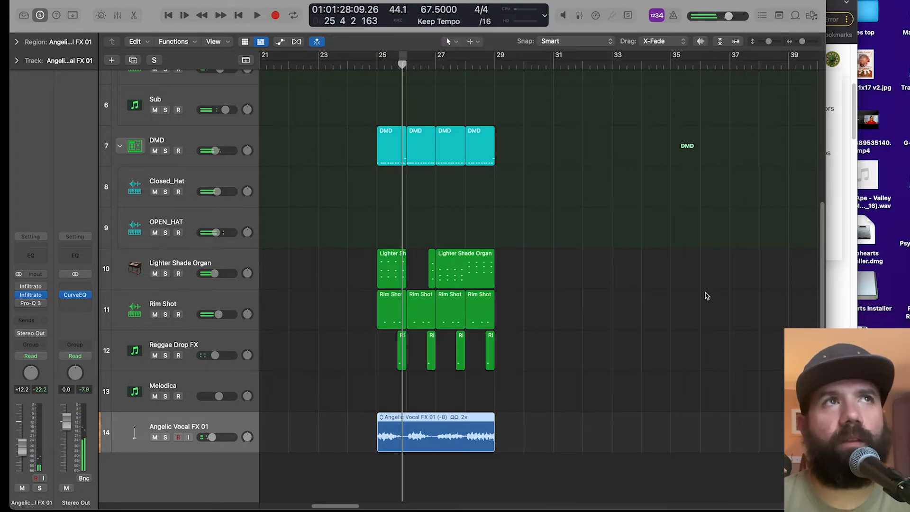
- Bounce the Angelic Vocal FX 01 region in place to a new track
{"action": "scroll", "coordinate": [564, 431], "scroll_direction": "up", "scroll_amount": 2}
{"action": "scroll", "coordinate": [563, 431], "scroll_direction": "right", "scroll_amount": 5}
{"action": "scroll", "coordinate": [447, 438], "scroll_direction": "left", "scroll_amount": 3}
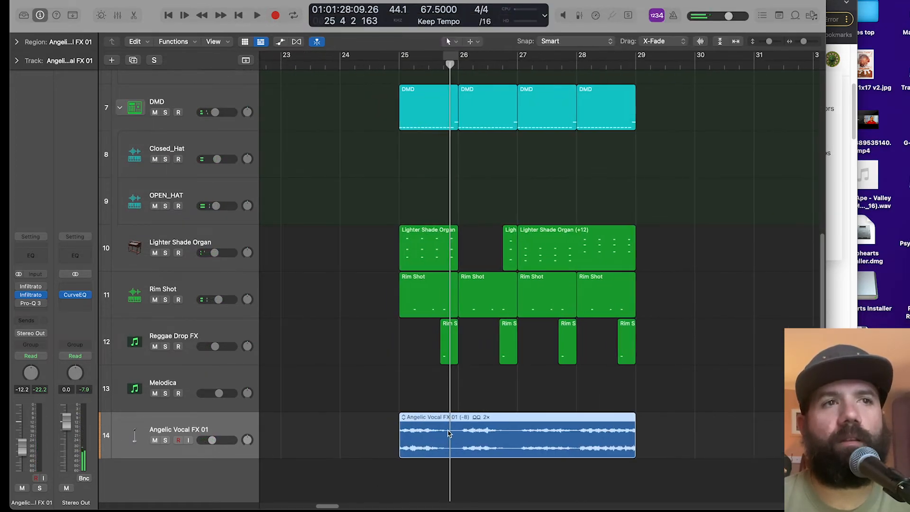
{"action": "right_click", "coordinate": [453, 430]}
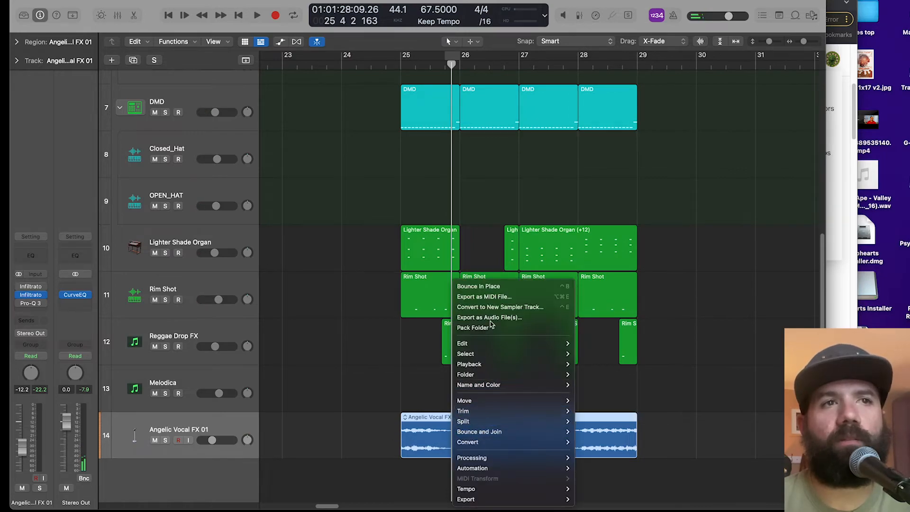
{"action": "left_click", "coordinate": [488, 286]}
{"action": "left_click", "coordinate": [495, 341]}
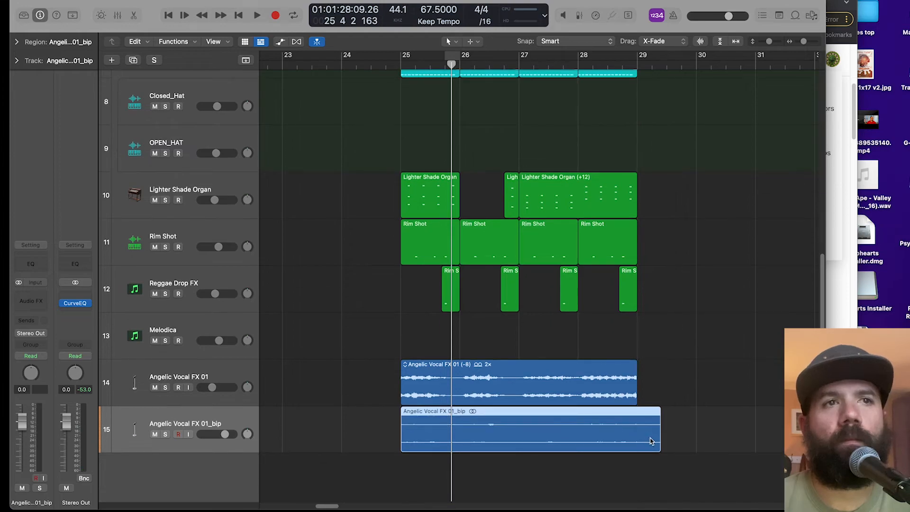
- Trim the bounced region to end just before bar 26, start the original vocal region at bar 26, and play it back
{"action": "left_click_drag", "start_coordinate": [657, 442], "coordinate": [453, 439]}
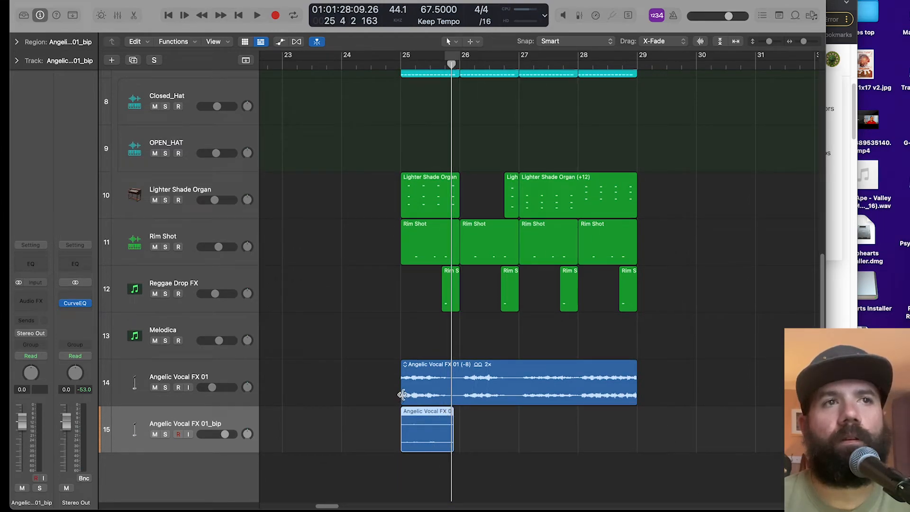
{"action": "left_click_drag", "start_coordinate": [402, 395], "coordinate": [462, 395]}
{"action": "key", "text": "space"}
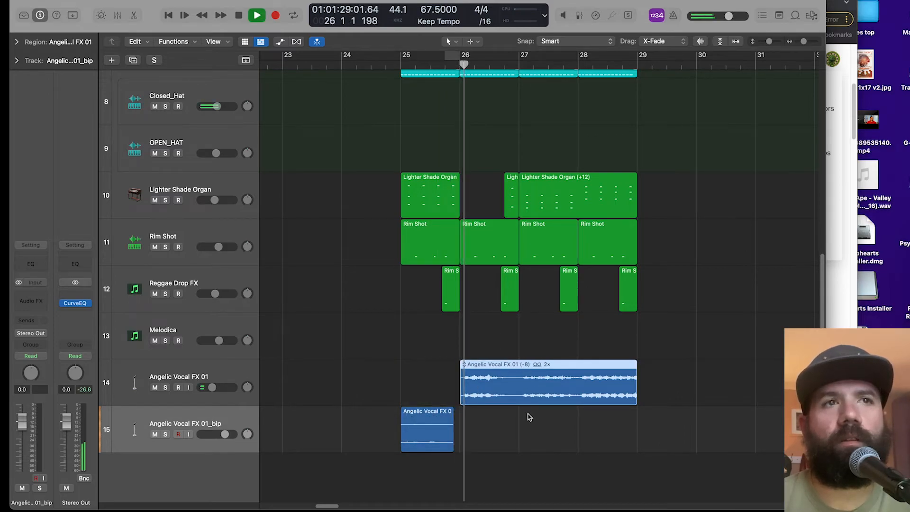
{"action": "key", "text": "space"}
- Rework the second half of the Angelic Vocal FX 01 Infiltrator sequence with a seven-step effect 1 run and more effect 2 and 3 steps, and audition
{"action": "left_click", "coordinate": [208, 377]}
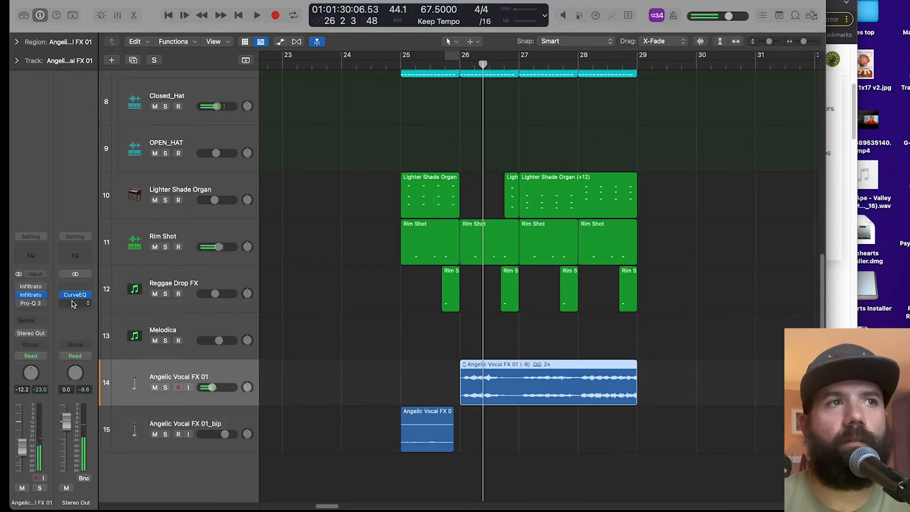
{"action": "left_click", "coordinate": [32, 295]}
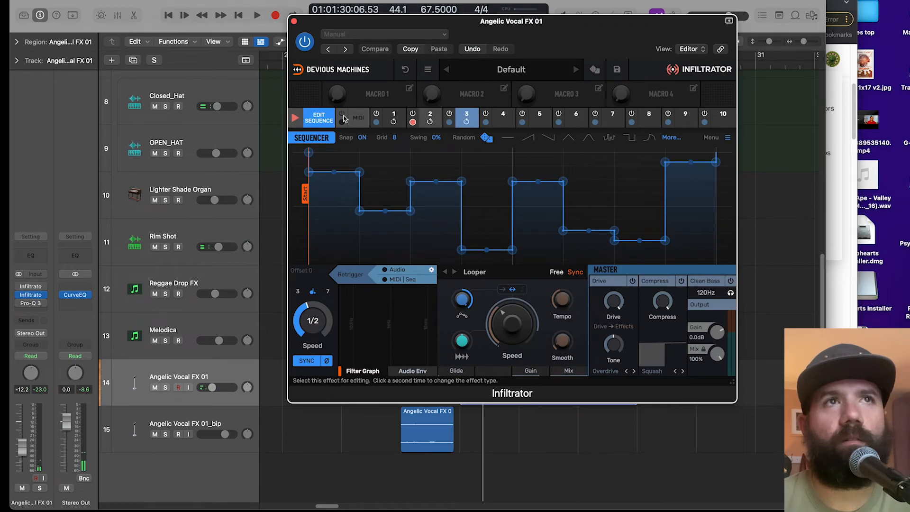
{"action": "left_click", "coordinate": [314, 121]}
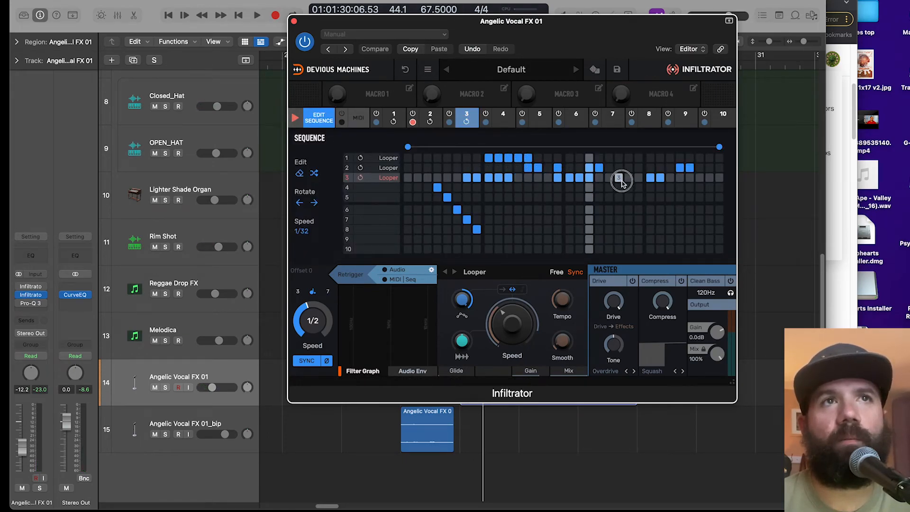
{"action": "left_click", "coordinate": [660, 168]}
{"action": "key", "text": "space"}
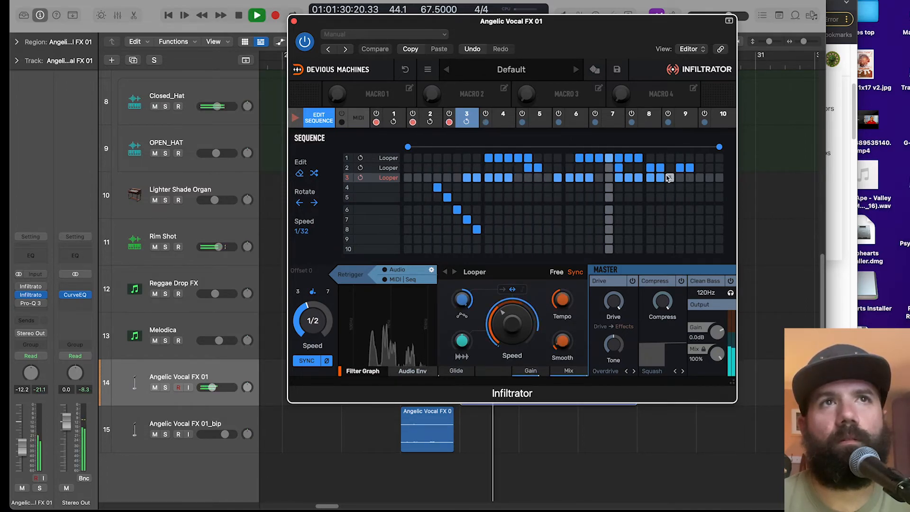
{"action": "key", "text": "space"}
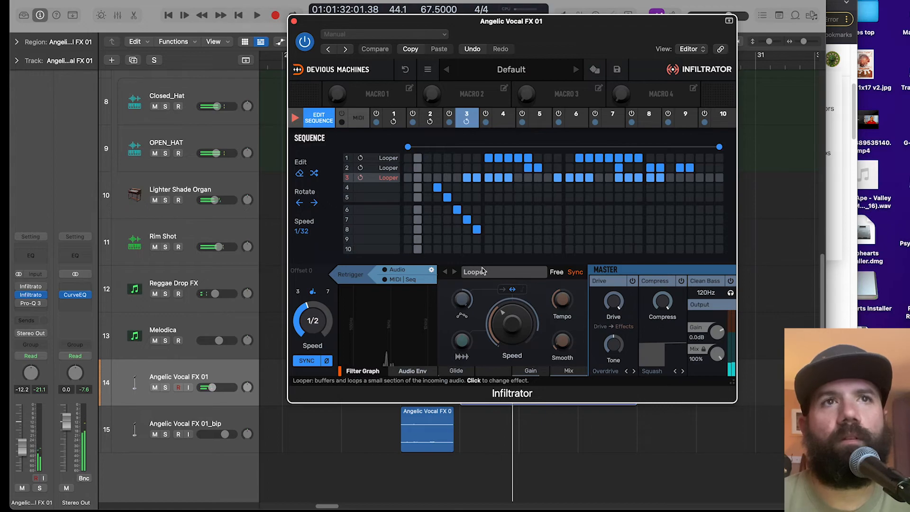
- Enable Infiltrator's master compression at 90%, lower the output gain to -13.1 dB, and audition
{"action": "left_click", "coordinate": [681, 281]}
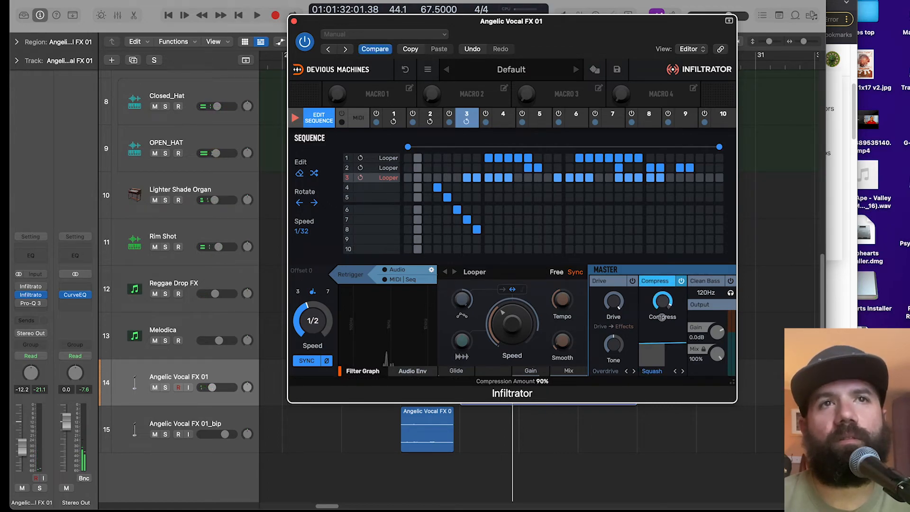
{"action": "key", "text": "space"}
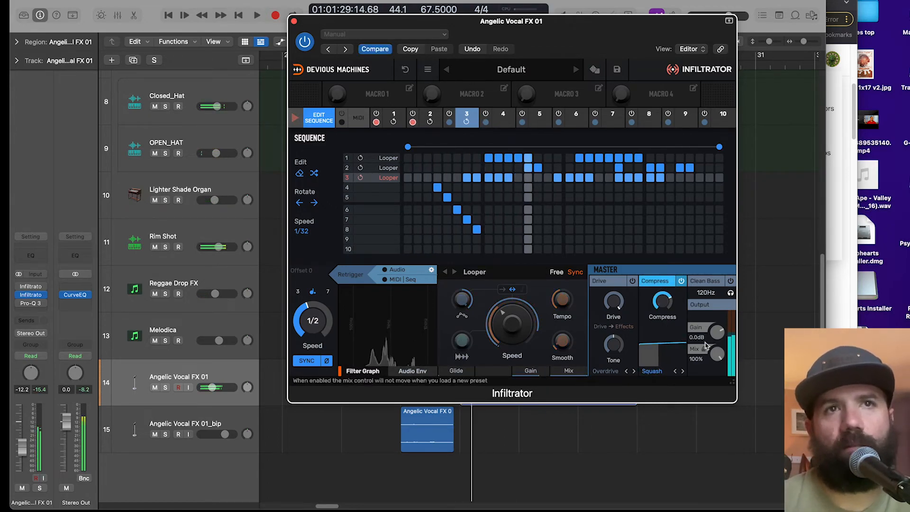
{"action": "left_click_drag", "start_coordinate": [716, 332], "coordinate": [712, 351]}
{"action": "key", "text": "space"}
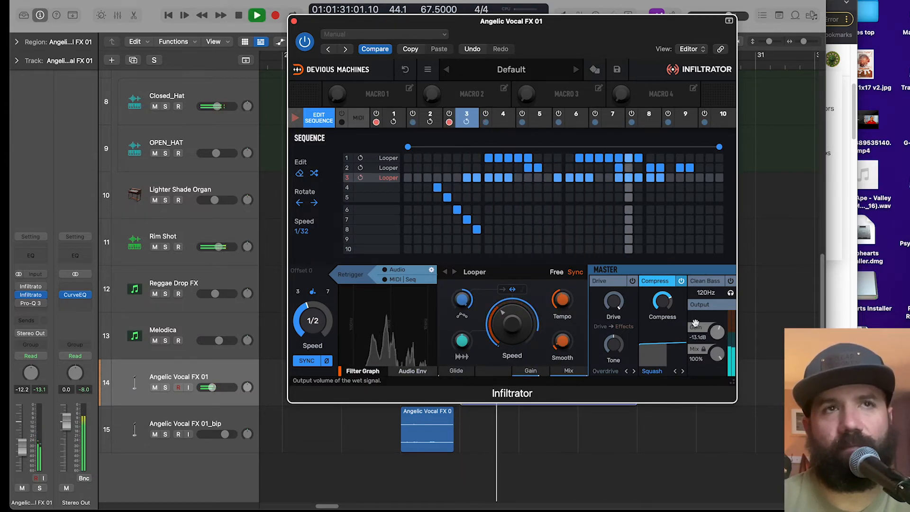
{"action": "key", "text": "space"}
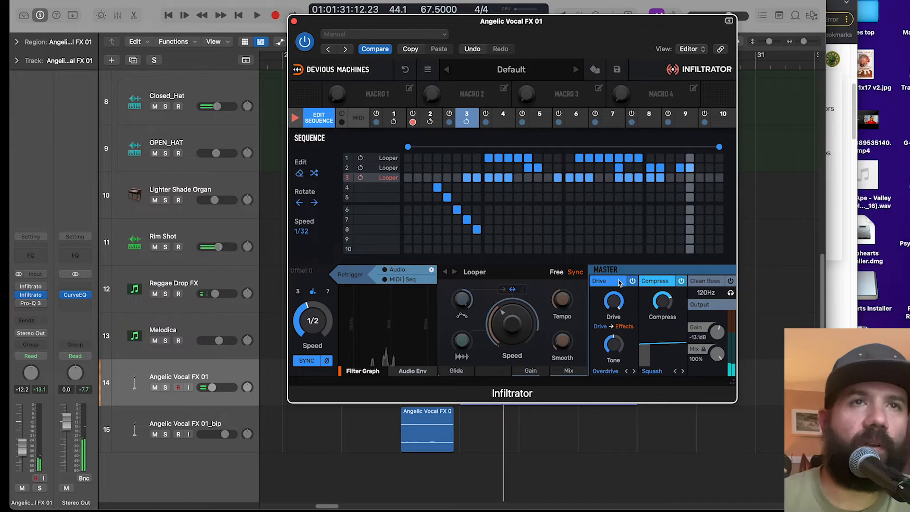
- Adjust Infiltrator's master Overdrive drive section, audition it, and close the plug-in
{"action": "left_click_drag", "start_coordinate": [613, 349], "coordinate": [606, 359]}
{"action": "key", "text": "space"}
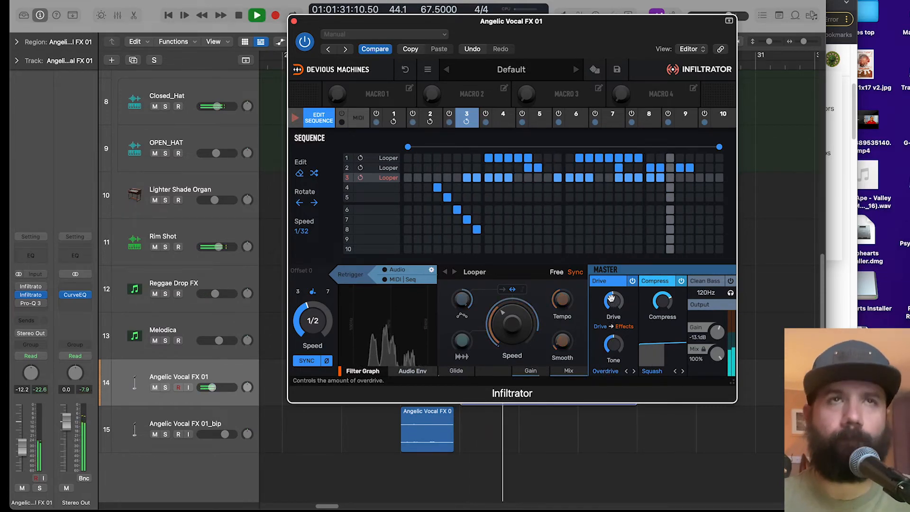
{"action": "key", "text": "space"}
{"action": "left_click", "coordinate": [294, 22]}
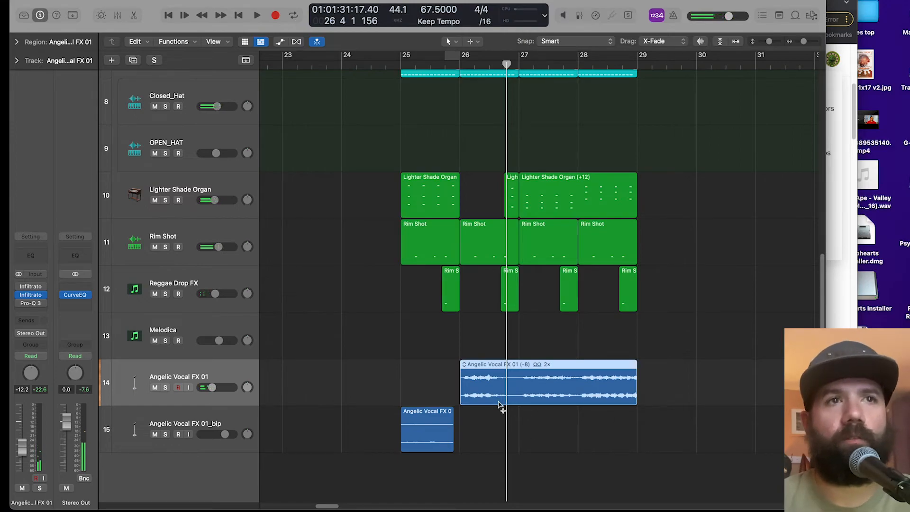
- Bounce the reworked Angelic Vocal FX 01 region in place to a new track
{"action": "key", "text": "super+Right"}
{"action": "right_click", "coordinate": [458, 385]}
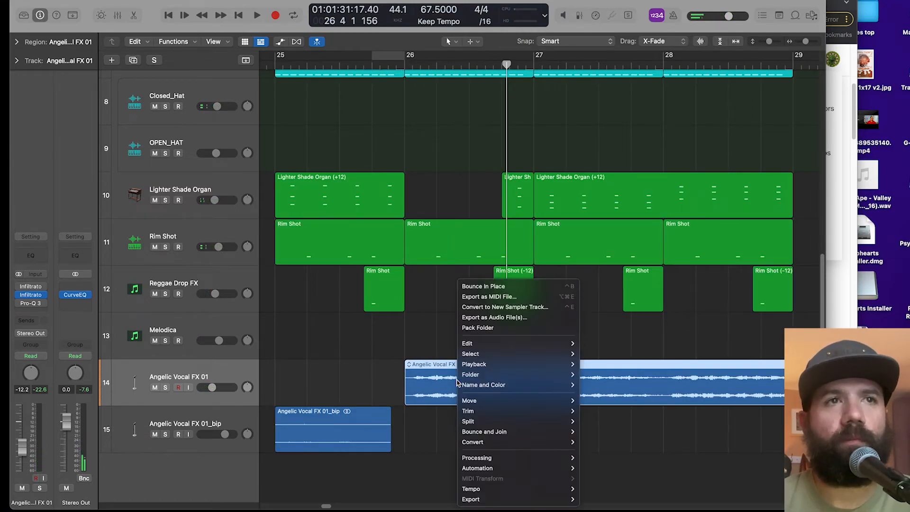
{"action": "left_click", "coordinate": [500, 284]}
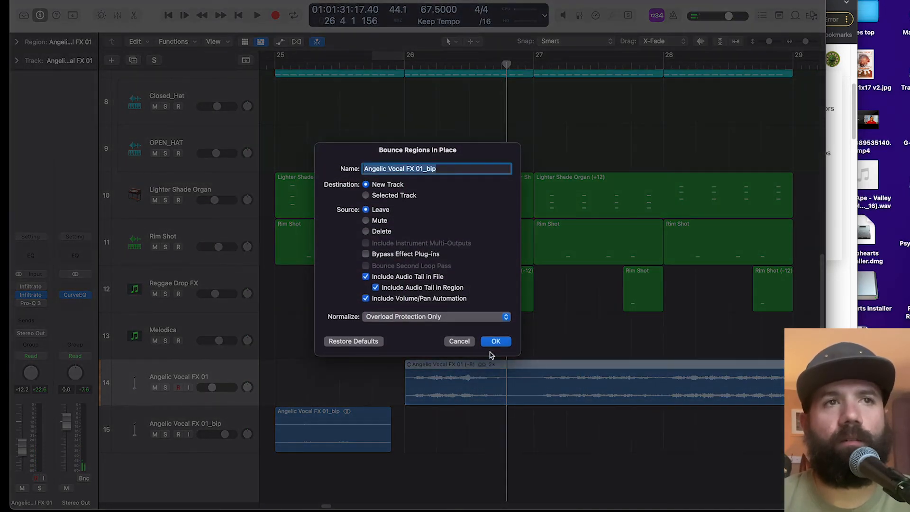
{"action": "left_click", "coordinate": [496, 330]}
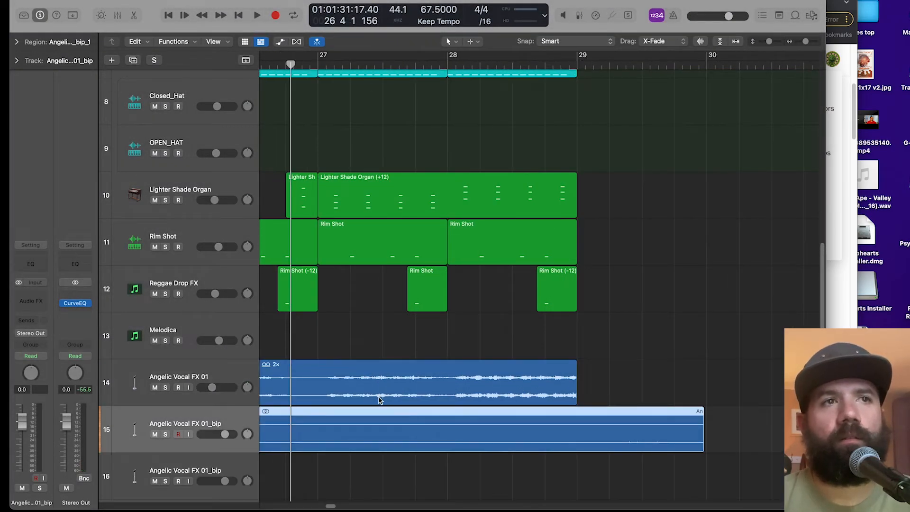
- Trim the new bounced region to end just before bar 27 and extend the original vocal region's start back to bar 25
{"action": "scroll", "coordinate": [380, 401], "scroll_direction": "left", "scroll_amount": 10}
{"action": "scroll", "coordinate": [381, 401], "scroll_direction": "left", "scroll_amount": 3}
{"action": "scroll", "coordinate": [411, 414], "scroll_direction": "right", "scroll_amount": 7}
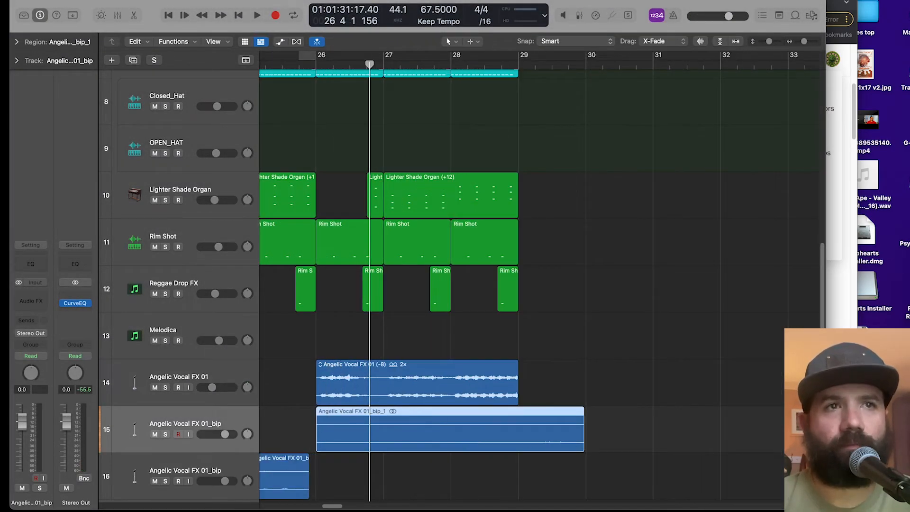
{"action": "left_click_drag", "start_coordinate": [582, 446], "coordinate": [376, 443]}
{"action": "scroll", "coordinate": [427, 417], "scroll_direction": "left", "scroll_amount": 5}
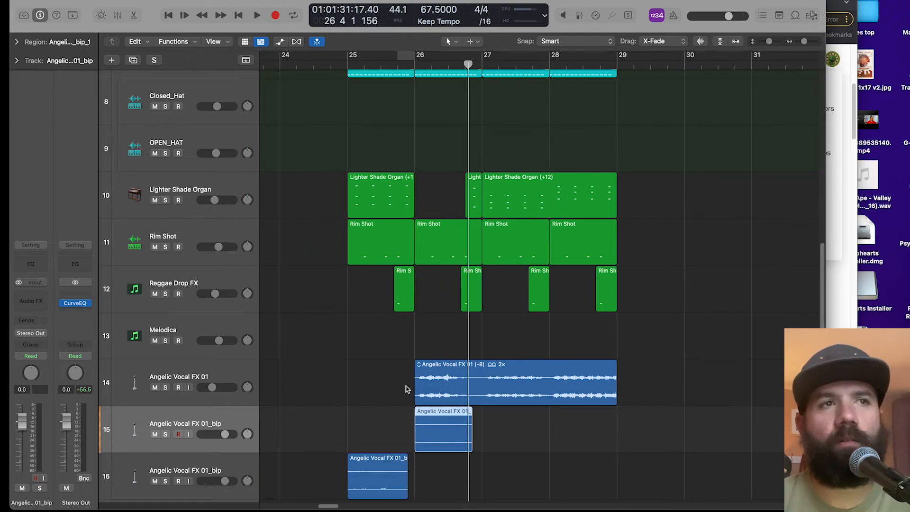
{"action": "left_click", "coordinate": [406, 389]}
{"action": "left_click_drag", "start_coordinate": [416, 393], "coordinate": [348, 391]}
{"action": "key", "text": "super+Up"}
- Lower the Angelic Vocal FX 01 track's volume to -22.5 dB and play the arrangement
{"action": "left_click", "coordinate": [212, 358]}
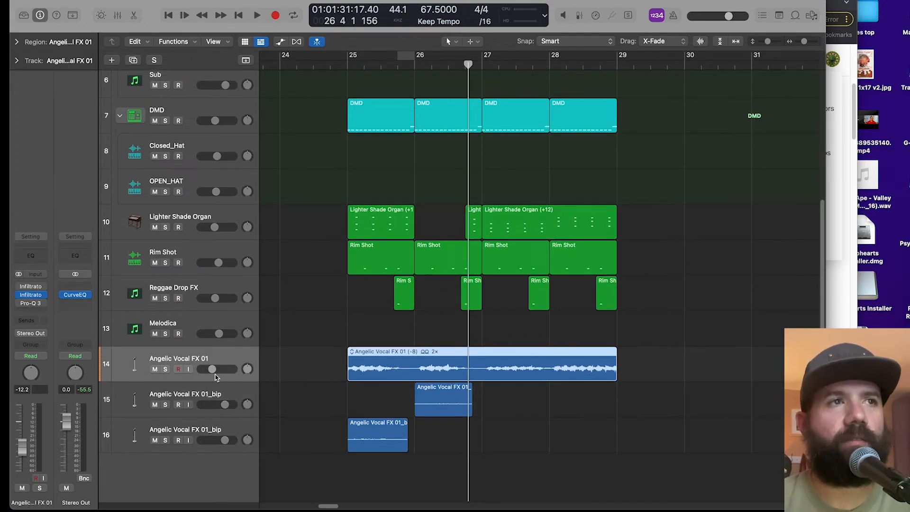
{"action": "left_click", "coordinate": [212, 368]}
{"action": "left_click_drag", "start_coordinate": [210, 369], "coordinate": [205, 368]}
{"action": "key", "text": "shift+space"}
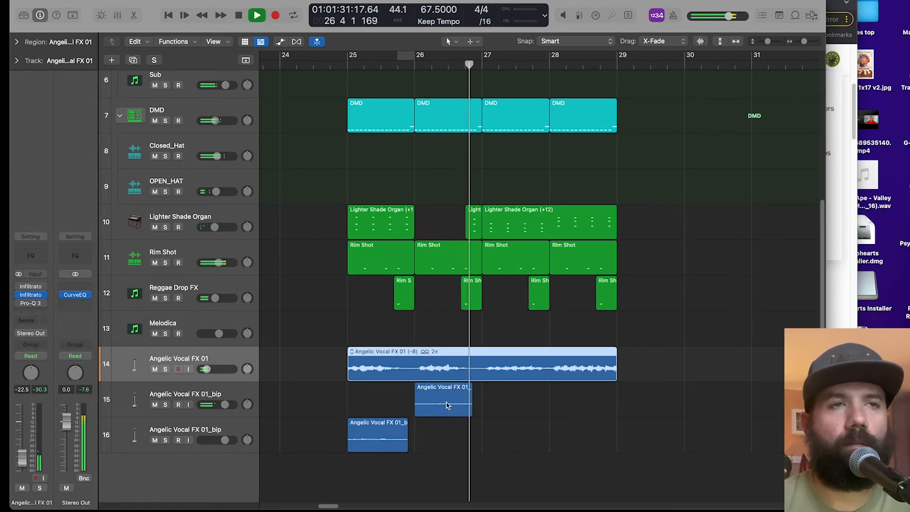
{"action": "key", "text": "space"}
- Duplicate the Angelic Vocal FX 01 track, copy its region onto the duplicate, transpose the copy up an octave to +4, and play it
{"action": "left_click", "coordinate": [454, 389]}
{"action": "scroll", "coordinate": [477, 354], "scroll_direction": "down", "scroll_amount": 5}
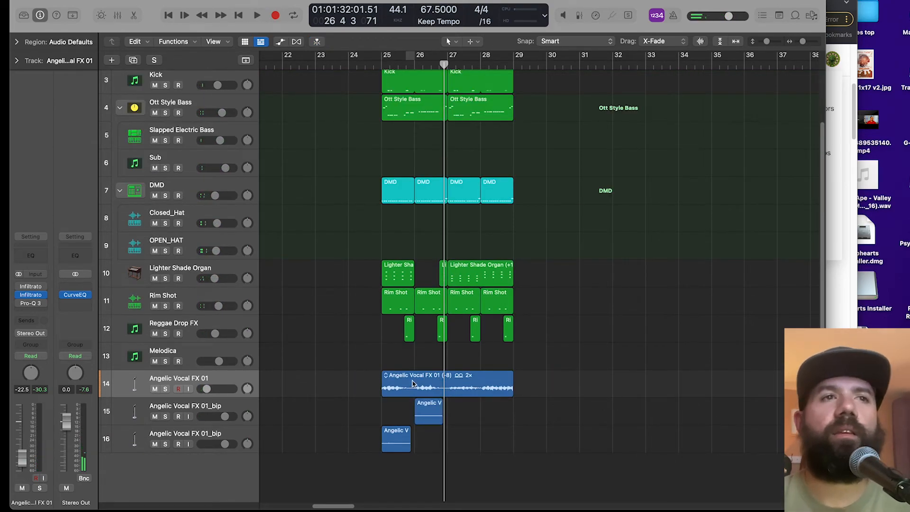
{"action": "left_click", "coordinate": [438, 387]}
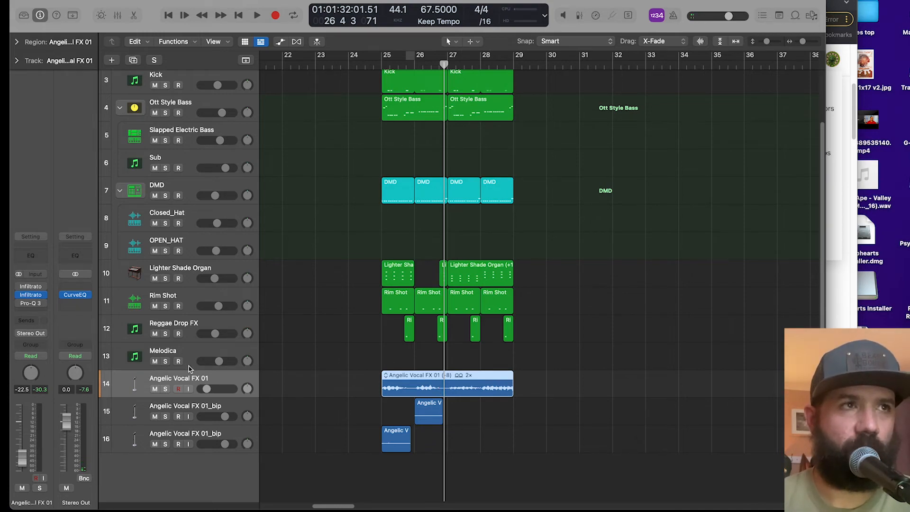
{"action": "key", "text": "super+d"}
{"action": "left_click_drag", "start_coordinate": [388, 388], "coordinate": [410, 411]}
{"action": "key", "text": "alt+shift+Up"}
{"action": "key", "text": "shift+space"}
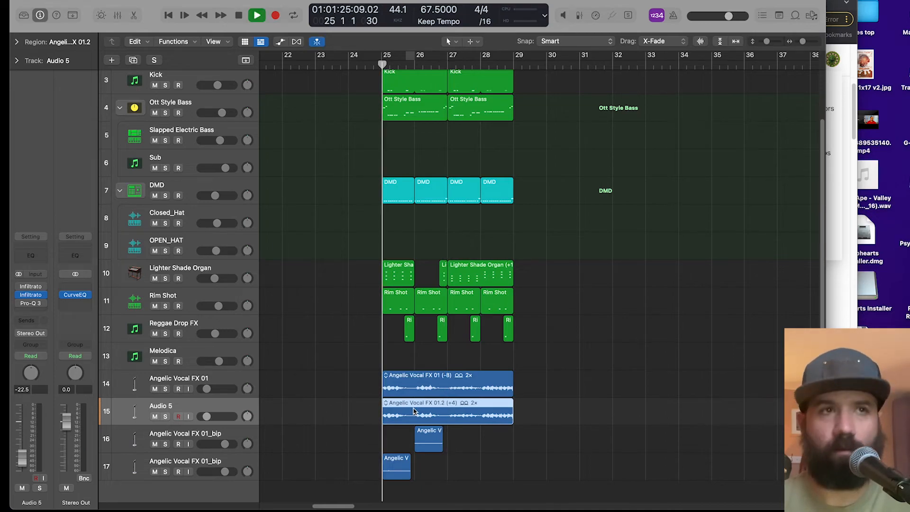
- Mute the original Angelic Vocal FX 01 track, lower the volume of both bounced vocal tracks together, and audition
{"action": "left_click", "coordinate": [155, 389]}
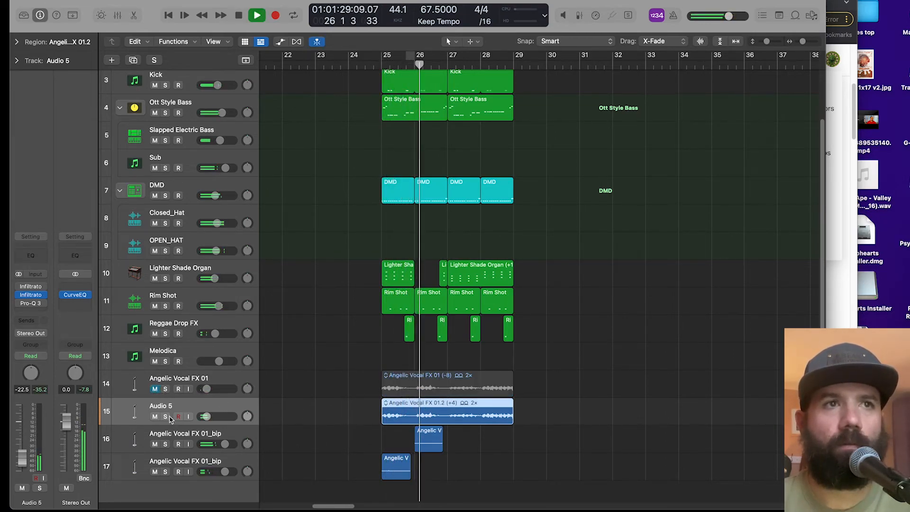
{"action": "key", "text": "space"}
{"action": "left_click", "coordinate": [226, 473]}
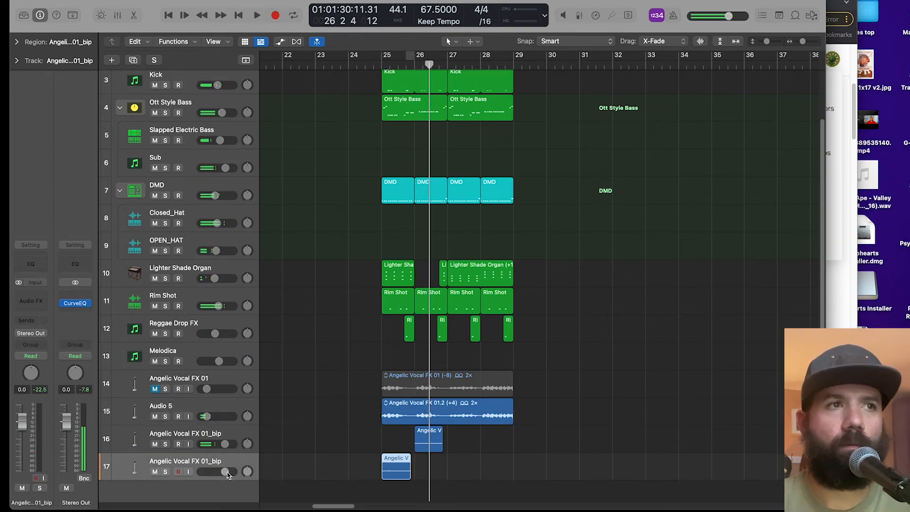
{"action": "left_click", "coordinate": [218, 436], "text": "shift"}
{"action": "left_click_drag", "start_coordinate": [225, 443], "coordinate": [213, 444]}
{"action": "key", "text": "space"}
{"action": "key", "text": "space"}
- Insert another Infiltrator after Pro-Q 3 on the Audio 5 track and set its effect 1 to Formant
{"action": "left_click", "coordinate": [206, 403]}
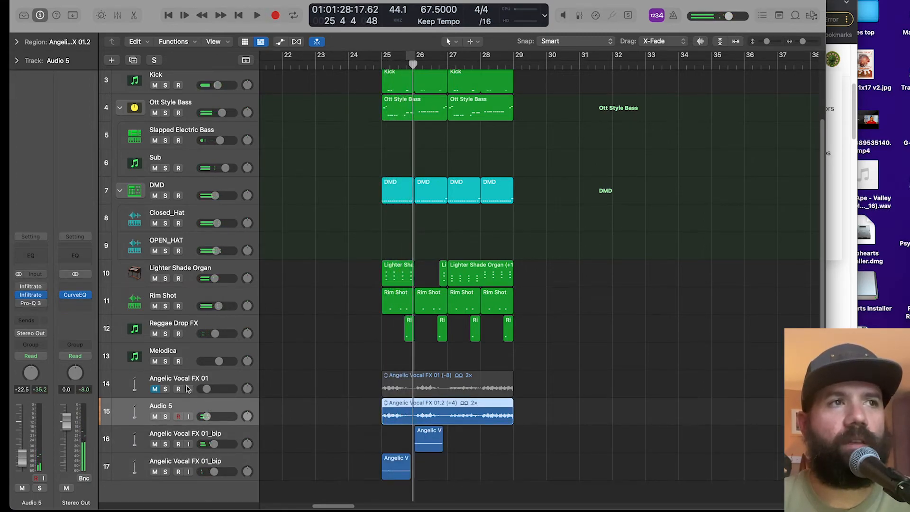
{"action": "left_click", "coordinate": [31, 296]}
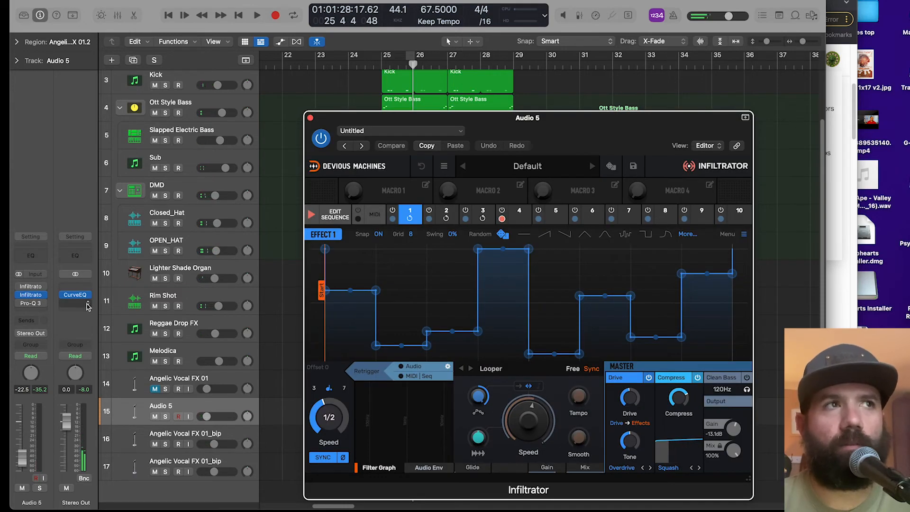
{"action": "left_click", "coordinate": [31, 311]}
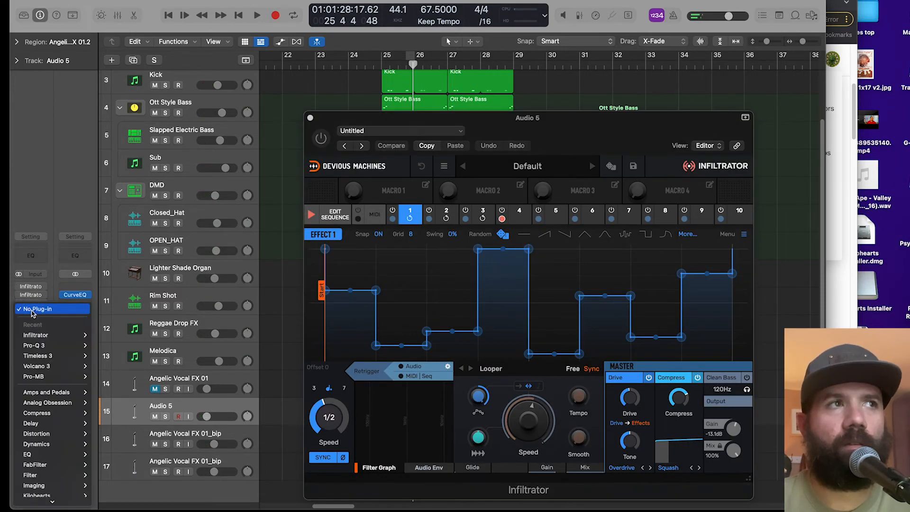
{"action": "mouse_move", "coordinate": [44, 336]}
{"action": "left_click", "coordinate": [105, 335]}
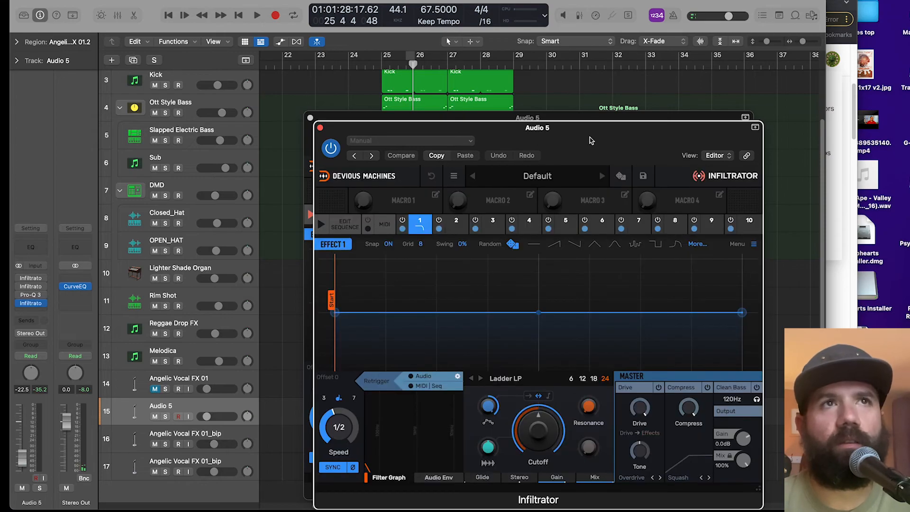
{"action": "left_click_drag", "start_coordinate": [589, 138], "coordinate": [532, 7]}
{"action": "left_click", "coordinate": [474, 246]}
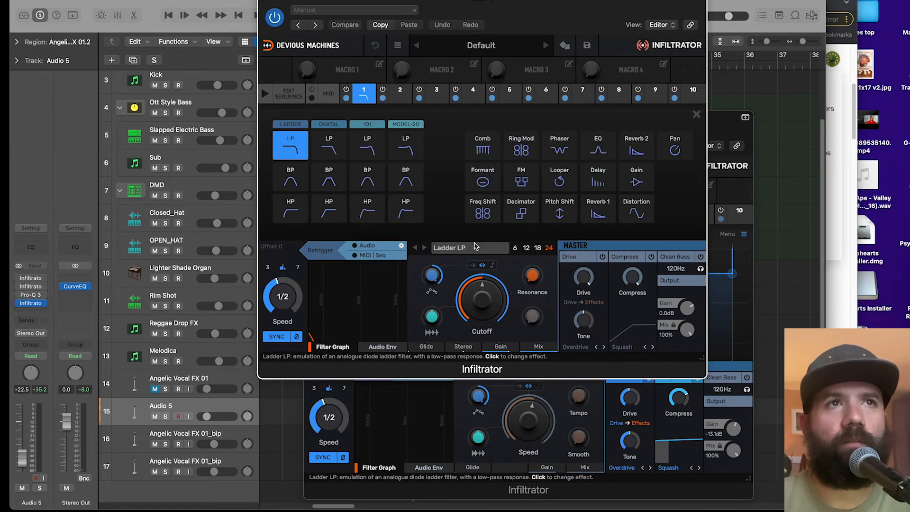
{"action": "left_click", "coordinate": [483, 176]}
- Adjust the Formant effect's Vowel and set its Shift to about -269 Hz, check the filter graph, and start playback
{"action": "left_click_drag", "start_coordinate": [462, 278], "coordinate": [462, 271]}
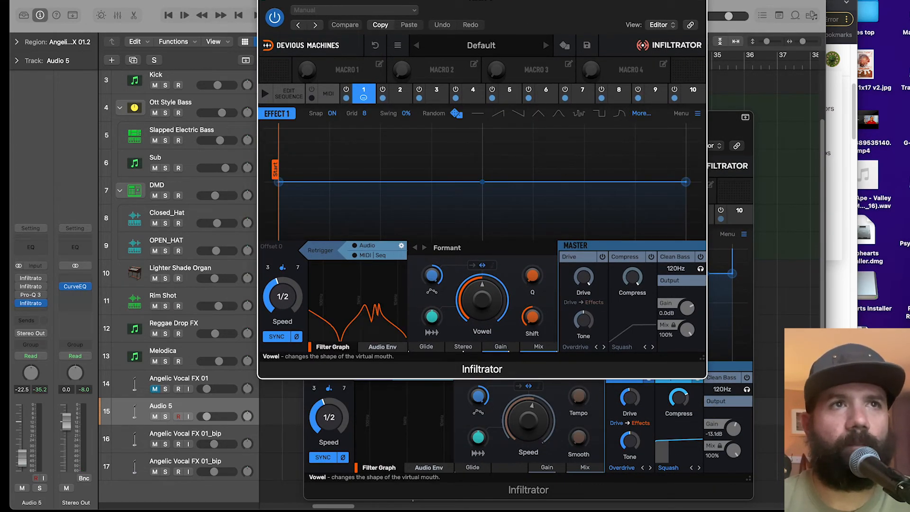
{"action": "left_click", "coordinate": [381, 346]}
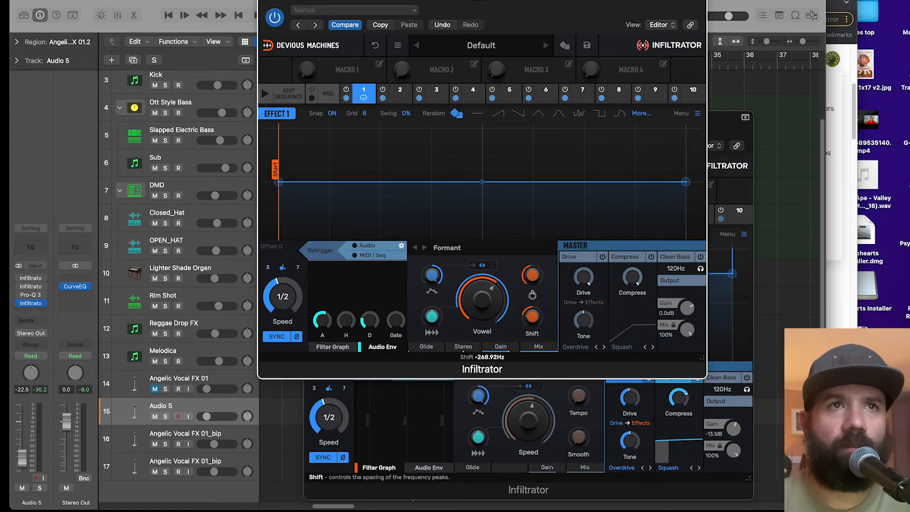
{"action": "left_click", "coordinate": [341, 348]}
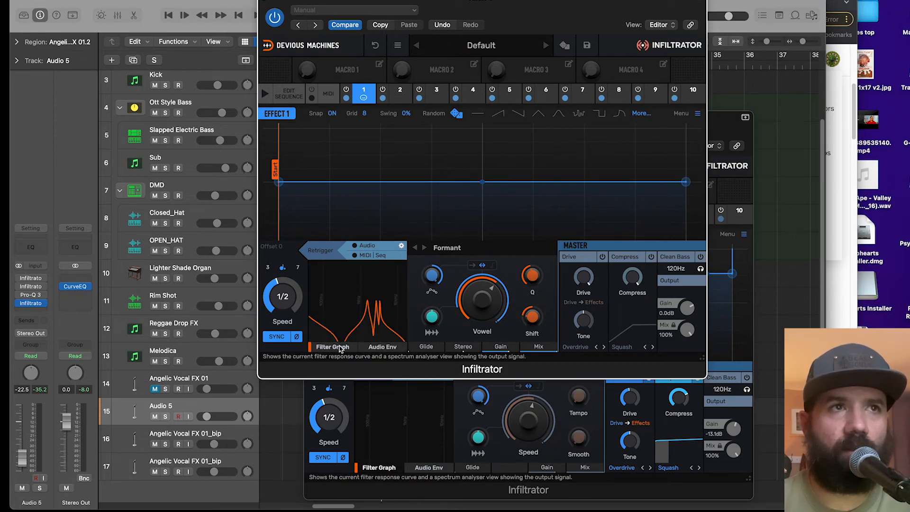
{"action": "key", "text": "space"}
- Modulate the Formant Vowel from the audio envelope with about 43.6 ms decay, readjust Vowel and Shift, and solo the Audio 5 track
{"action": "left_click_drag", "start_coordinate": [482, 303], "coordinate": [482, 306]}
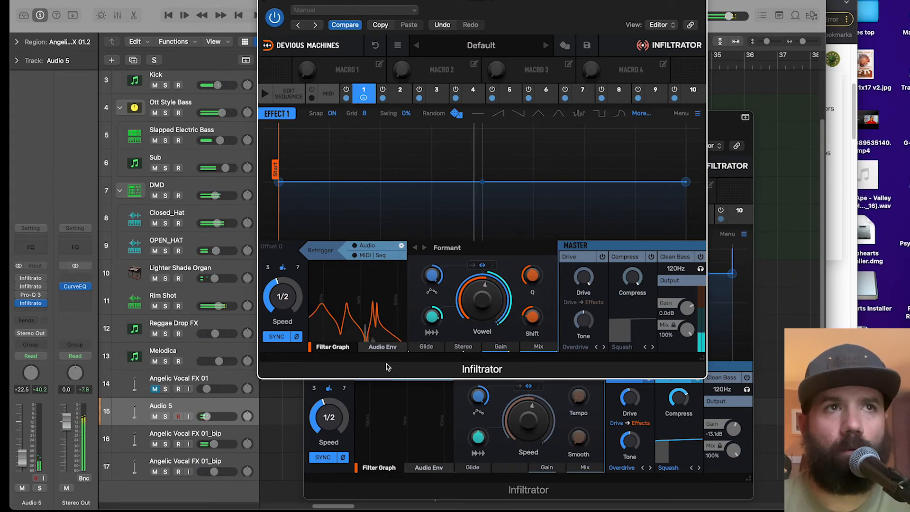
{"action": "left_click", "coordinate": [363, 346]}
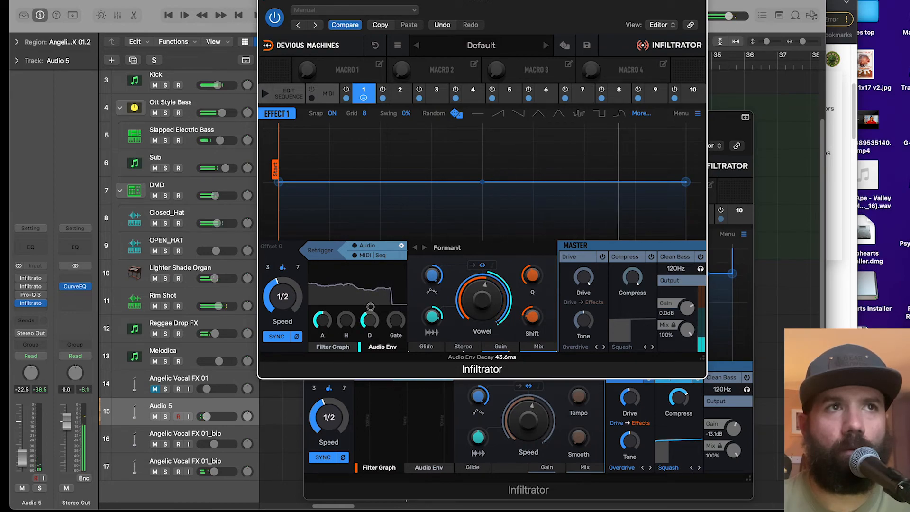
{"action": "mouse_move", "coordinate": [477, 302]}
{"action": "left_mouse_down"}
{"action": "mouse_move", "coordinate": [476, 323]}
{"action": "mouse_move", "coordinate": [480, 311]}
{"action": "left_mouse_up"}
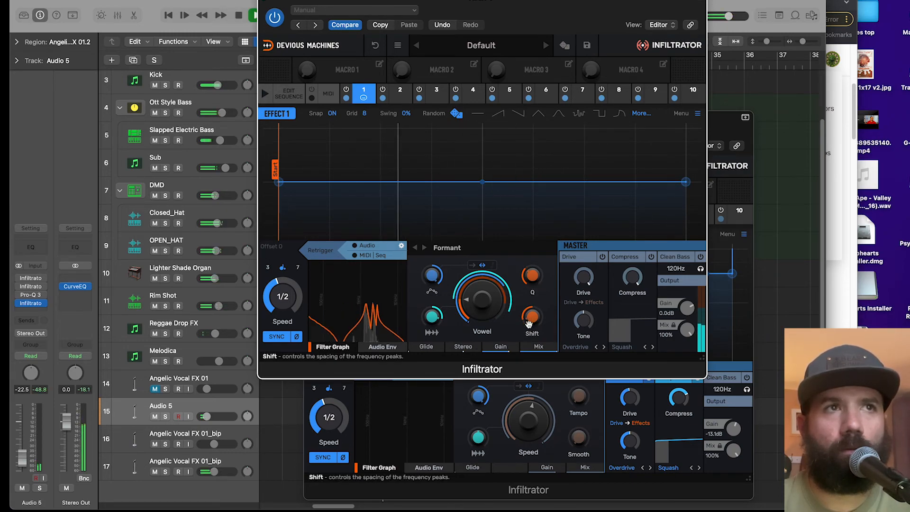
{"action": "left_click", "coordinate": [168, 417]}
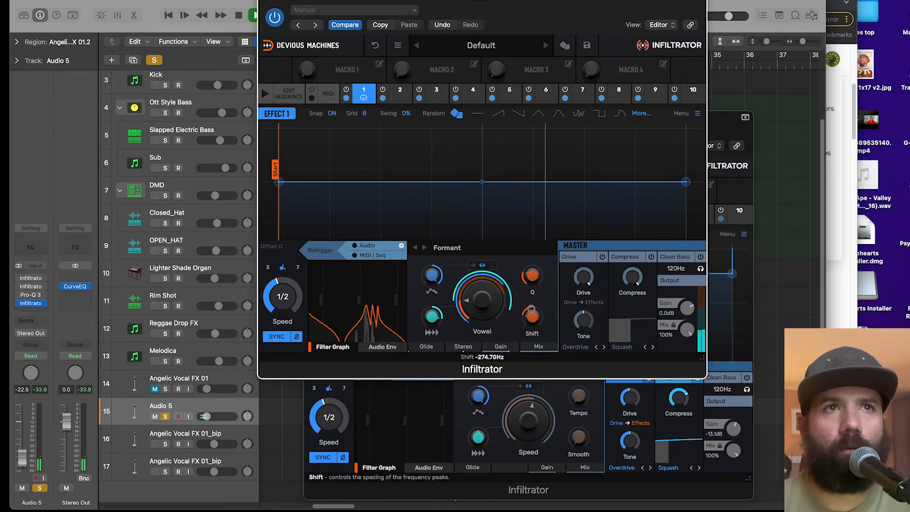
- Readjust the Formant Shift, enable master Compress in Maximizer mode and Drive at about 73%, and lower the output gain to about -4.3 dB
{"action": "left_click_drag", "start_coordinate": [531, 308], "coordinate": [529, 327]}
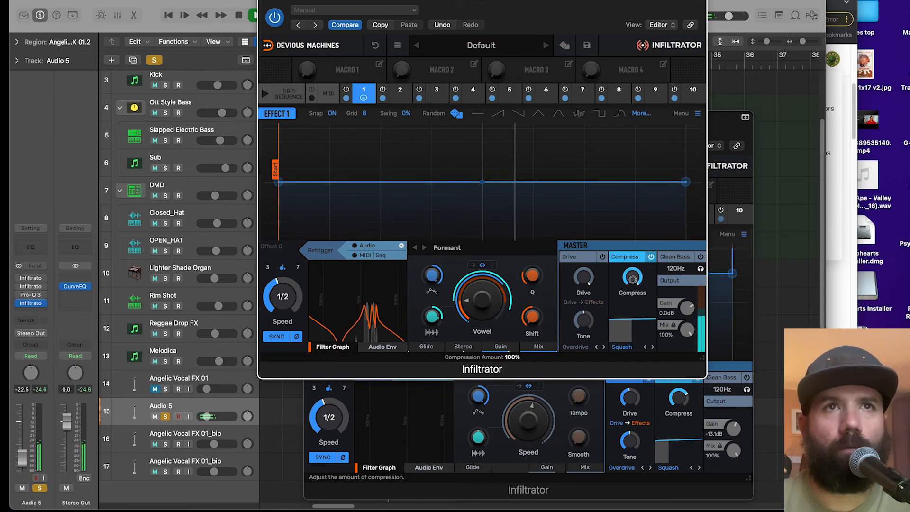
{"action": "left_click_drag", "start_coordinate": [632, 279], "coordinate": [696, 319]}
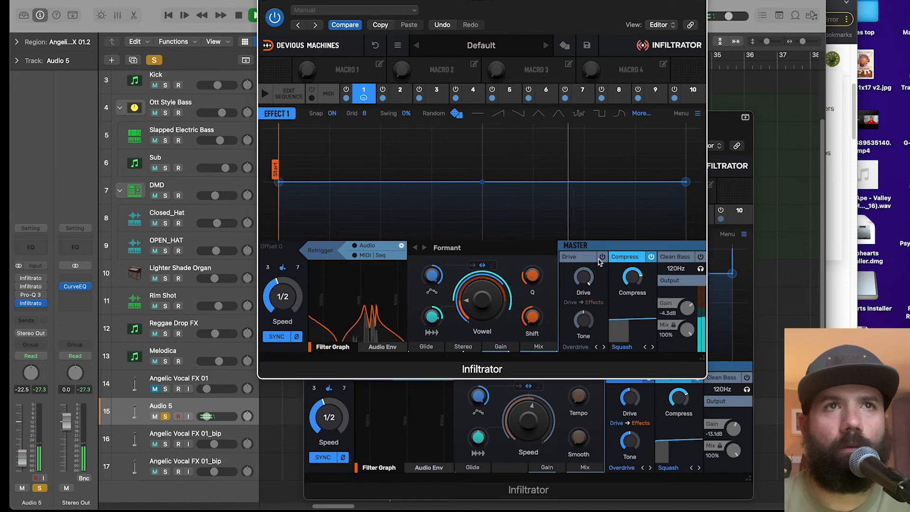
{"action": "left_click", "coordinate": [580, 285]}
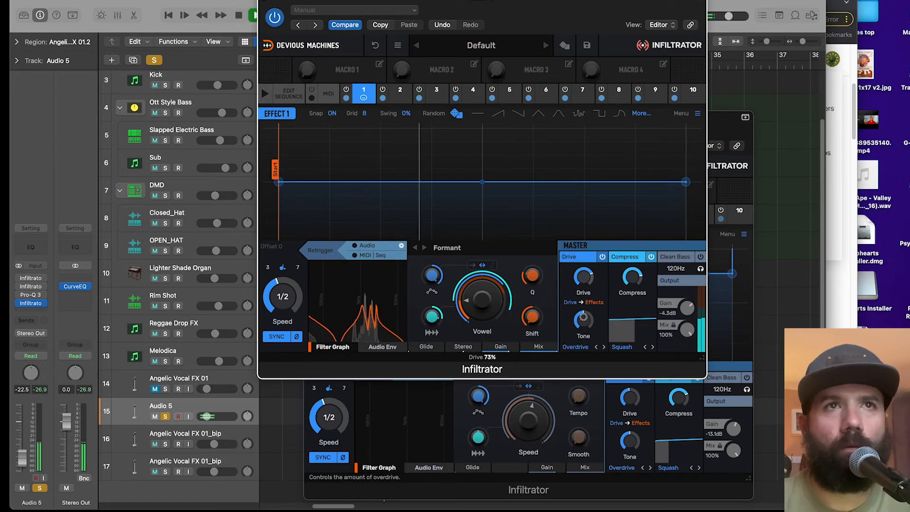
{"action": "left_click", "coordinate": [652, 347]}
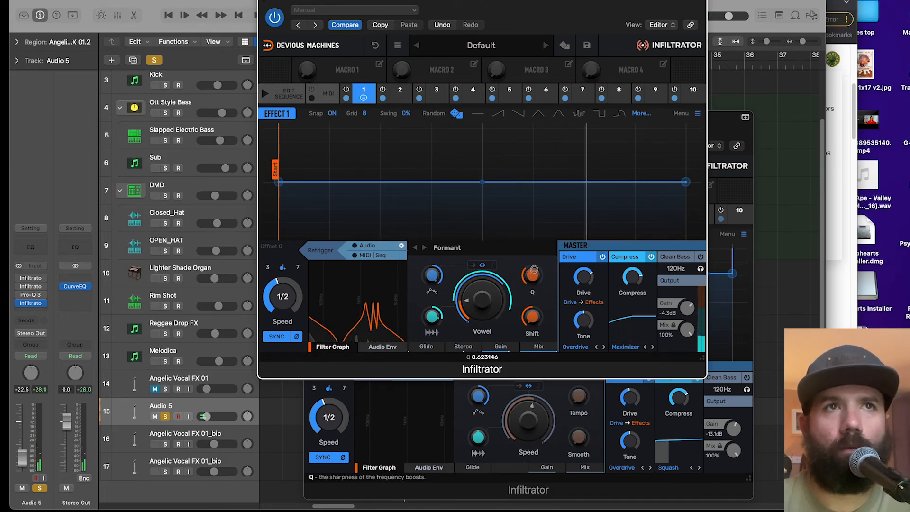
- Set the Formant Shift to -500 Hz, lower the effect's Mix to about 77%, and readjust the master compression amount during playback
{"action": "key", "text": "space"}
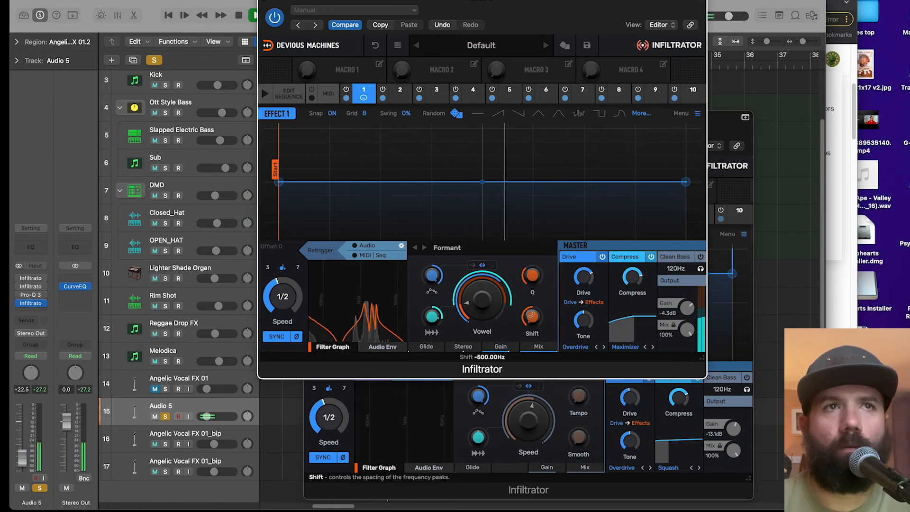
{"action": "left_click_drag", "start_coordinate": [533, 295], "coordinate": [530, 318]}
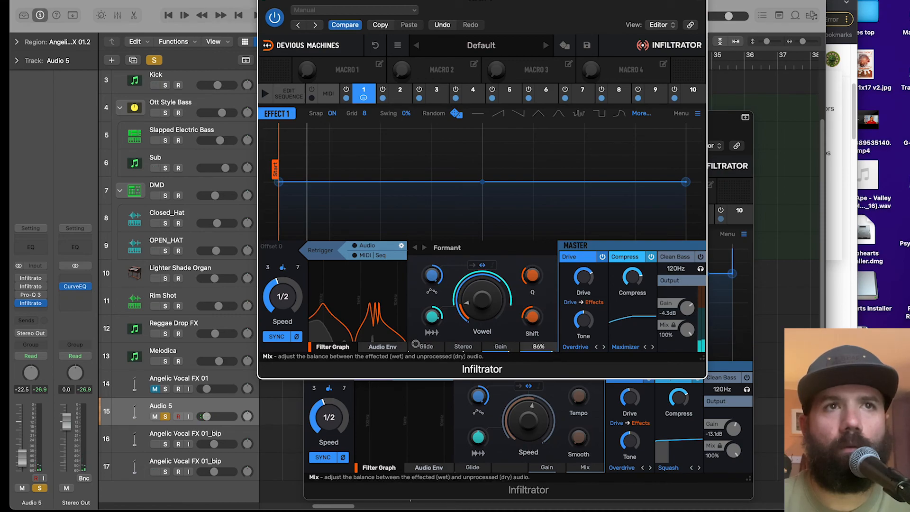
{"action": "left_click_drag", "start_coordinate": [416, 343], "coordinate": [260, 319]}
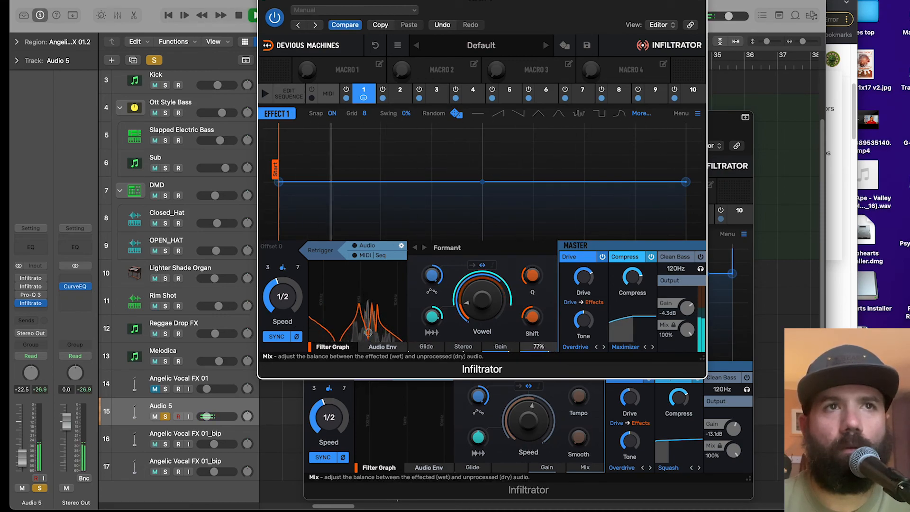
{"action": "left_click_drag", "start_coordinate": [557, 364], "coordinate": [385, 343]}
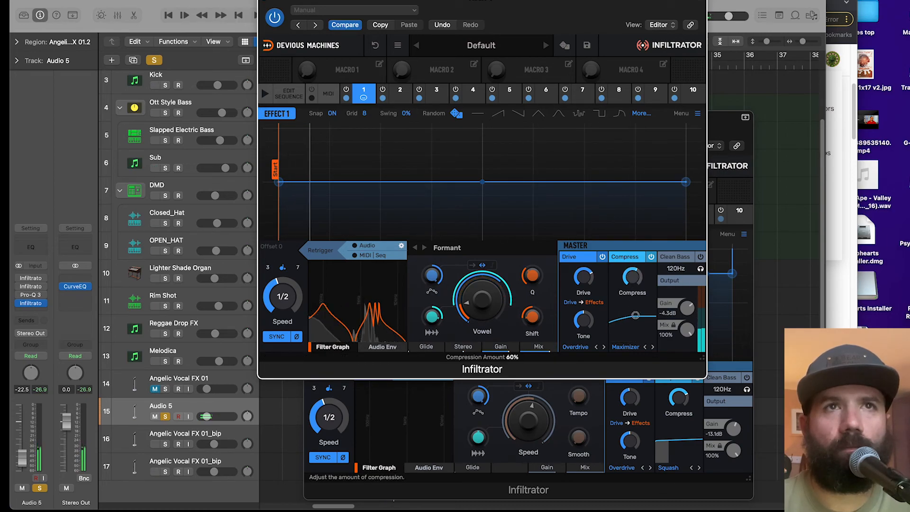
{"action": "left_click_drag", "start_coordinate": [634, 315], "coordinate": [637, 281]}
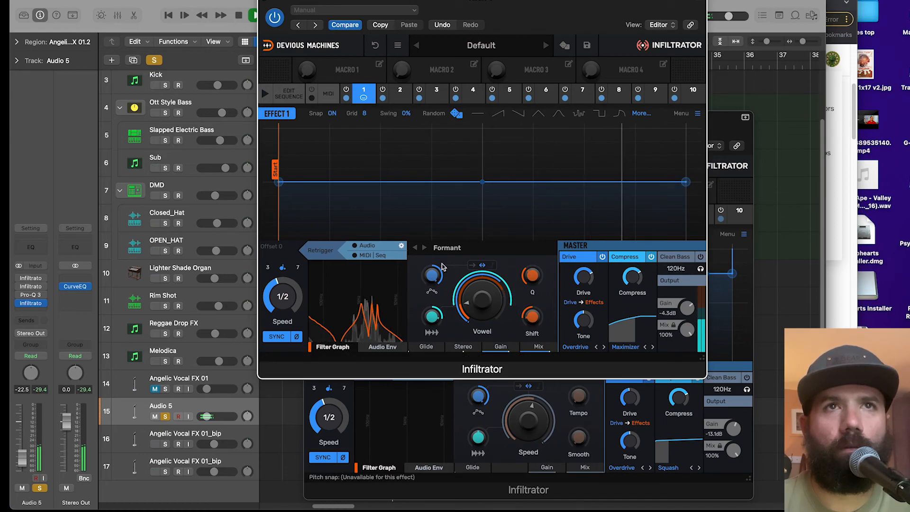
- Add a Ladder LP filter as effect 2 and set its Cutoff to about 1.96 kHz
{"action": "left_click", "coordinate": [400, 92]}
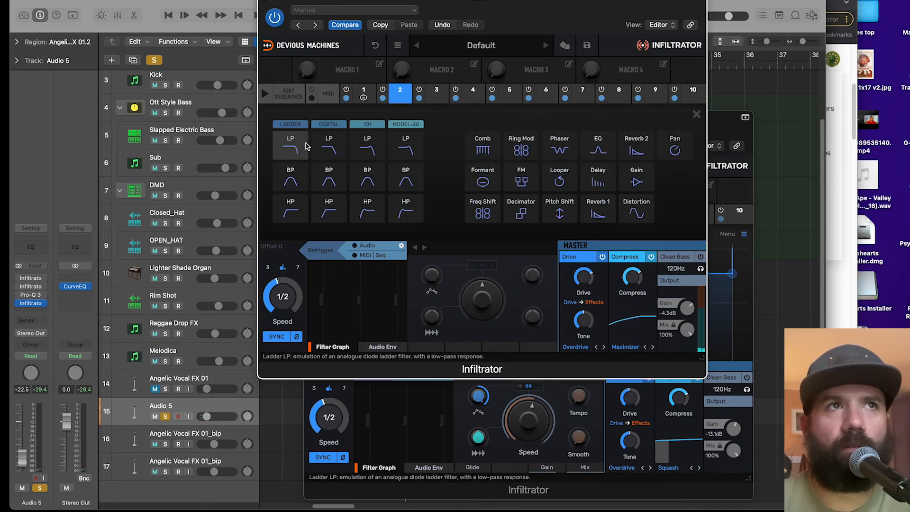
{"action": "left_click", "coordinate": [292, 150]}
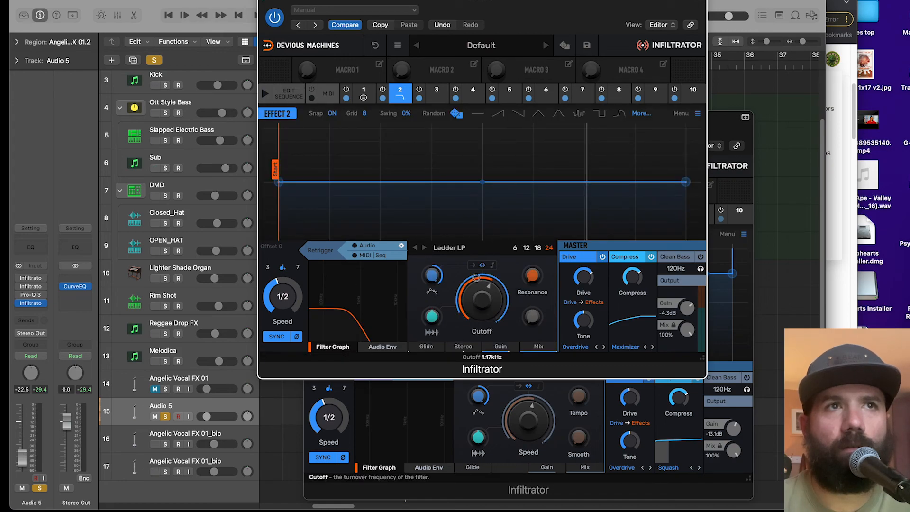
{"action": "key", "text": "space"}
{"action": "left_click_drag", "start_coordinate": [476, 301], "coordinate": [483, 313]}
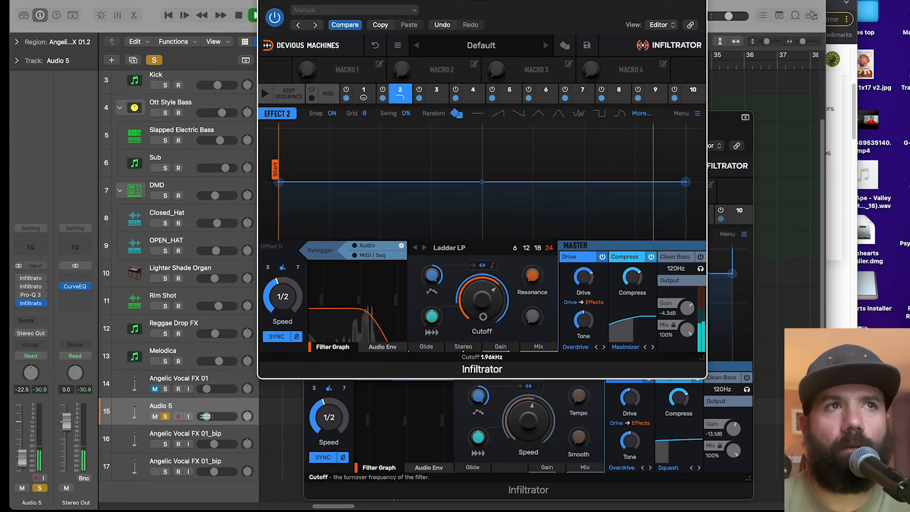
- Add a Ladder HP filter as effect 3 and set its Cutoff to about 178 Hz
{"action": "left_click", "coordinate": [436, 92]}
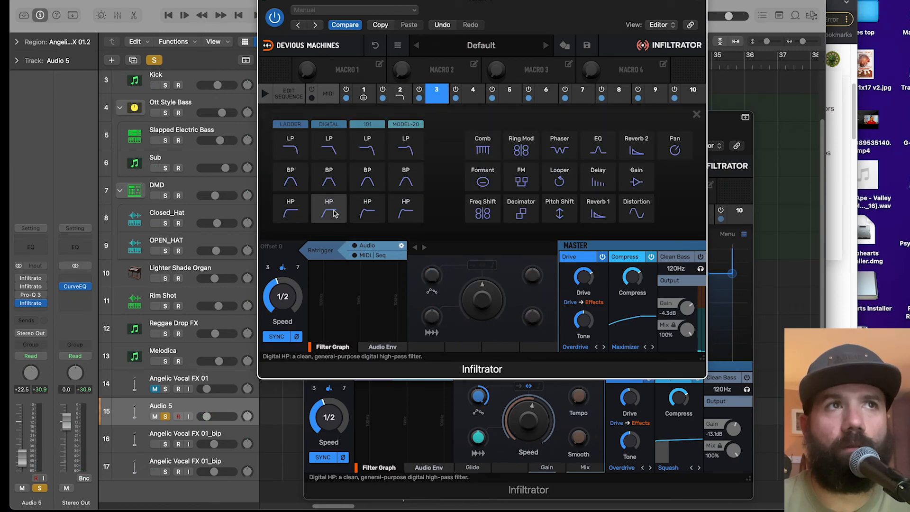
{"action": "left_click", "coordinate": [299, 216]}
{"action": "left_click_drag", "start_coordinate": [476, 318], "coordinate": [477, 329]}
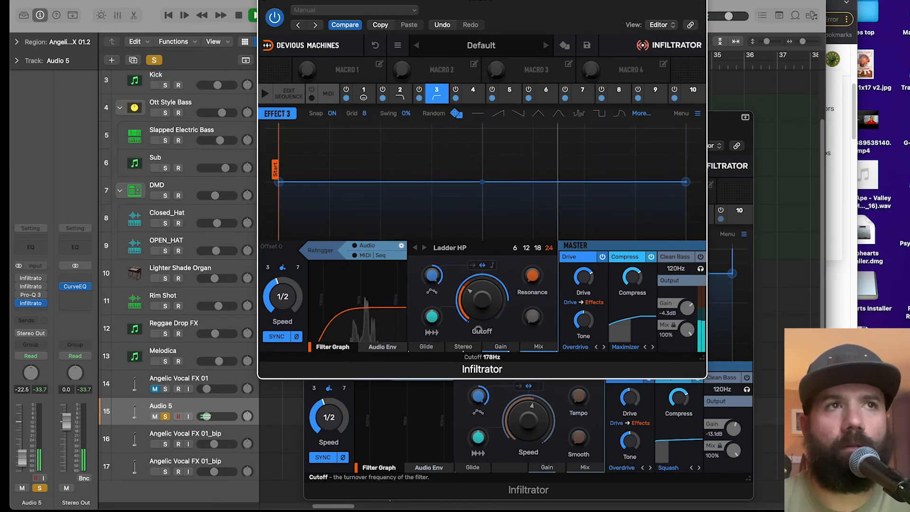
{"action": "key", "text": "space"}
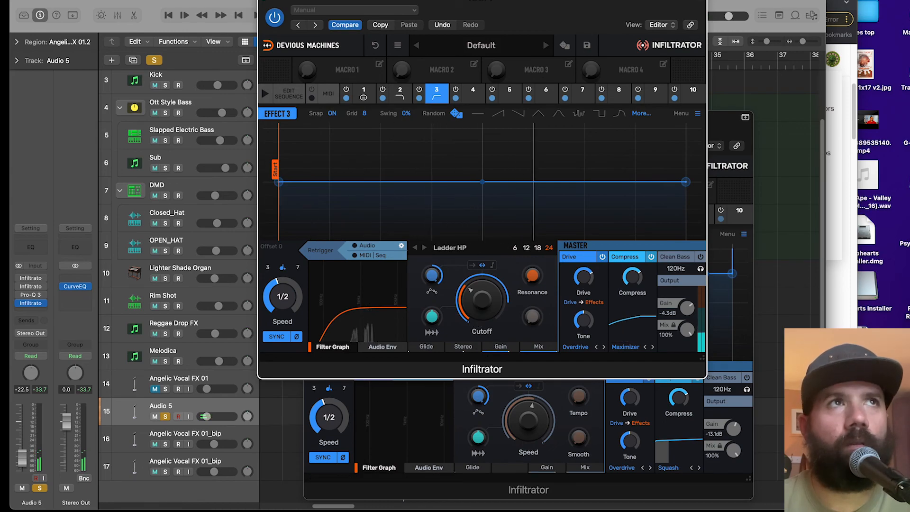
- Close both Infiltrator windows and audition Audio 5 together with the soloed Angelic Vocal FX 01 track
{"action": "left_click", "coordinate": [263, 0]}
{"action": "left_click", "coordinate": [310, 117]}
{"action": "key", "text": "space"}
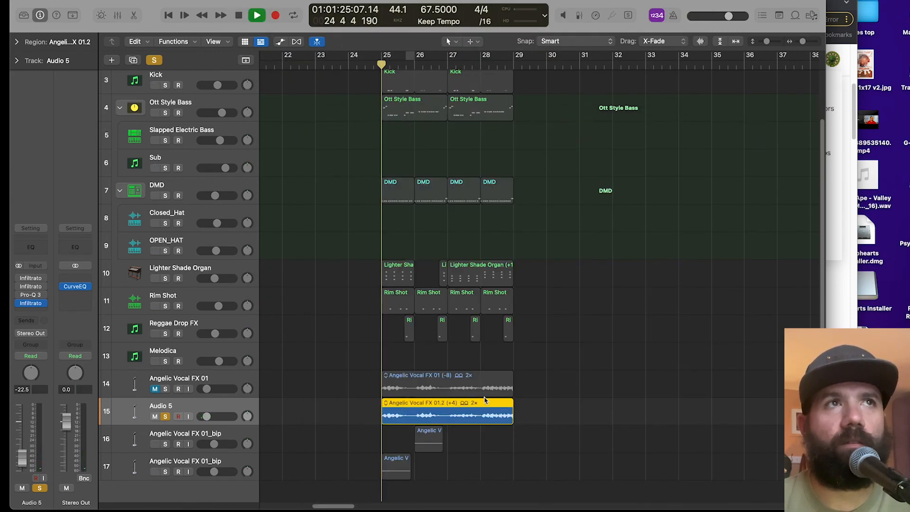
{"action": "left_click", "coordinate": [165, 388]}
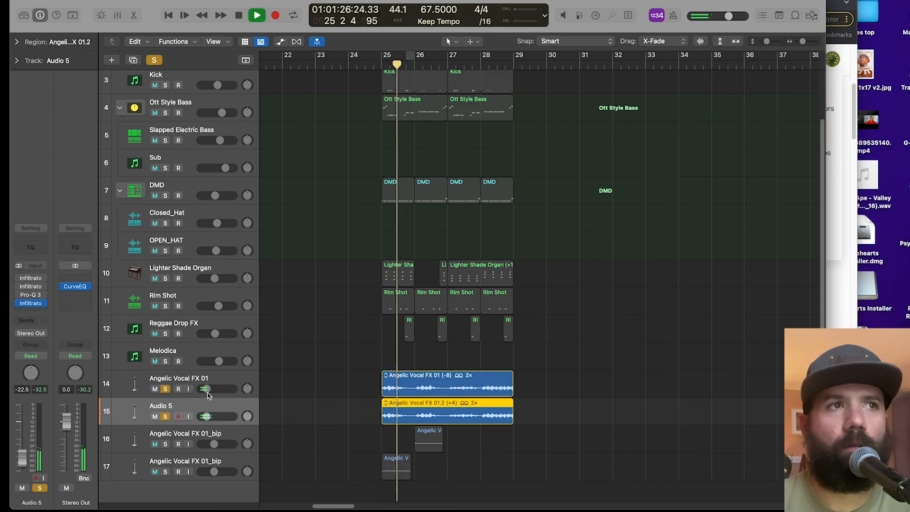
{"action": "key", "text": "space"}
- Unsolo both long vocal tracks, unmute Angelic Vocal FX 01, and play the full mix
{"action": "scroll", "coordinate": [365, 418], "scroll_direction": "down", "scroll_amount": 3}
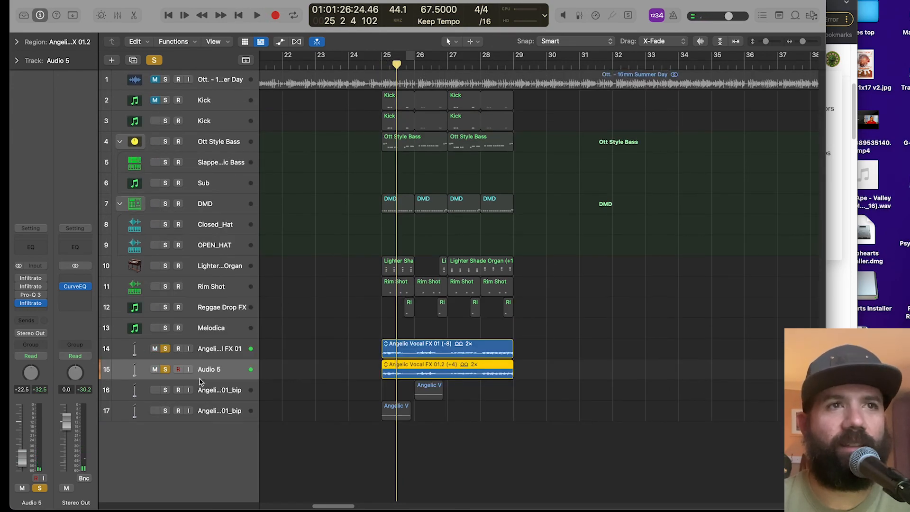
{"action": "left_click", "coordinate": [165, 349]}
{"action": "left_click", "coordinate": [165, 369]}
{"action": "scroll", "coordinate": [443, 393], "scroll_direction": "down", "scroll_amount": 2}
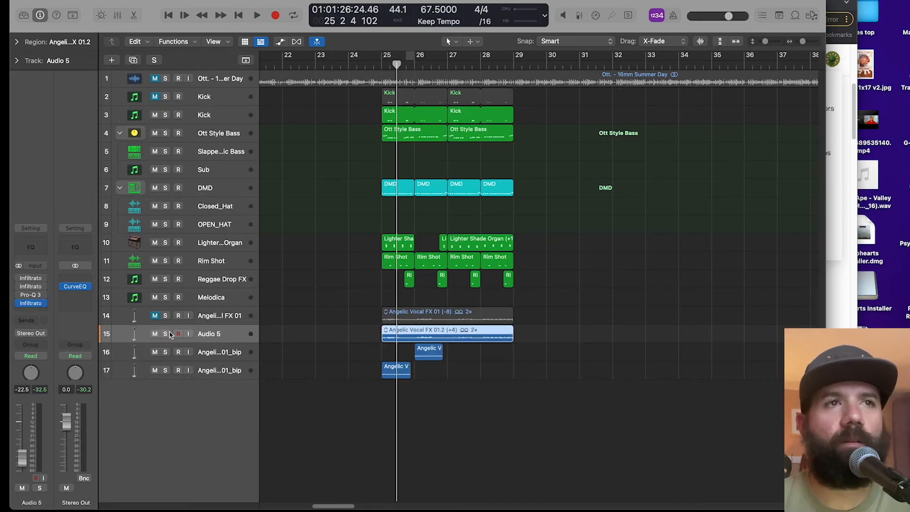
{"action": "left_click", "coordinate": [155, 315]}
{"action": "scroll", "coordinate": [571, 401], "scroll_direction": "down", "scroll_amount": 1}
{"action": "key", "text": "space"}
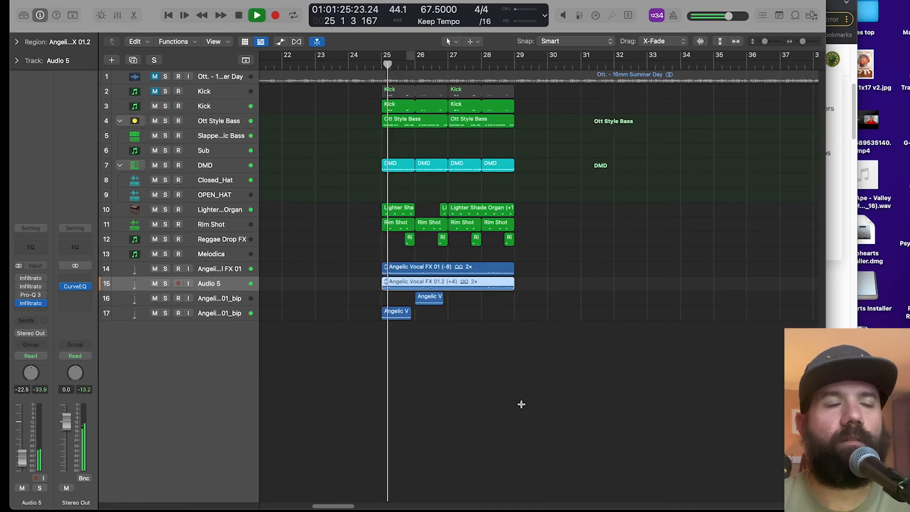
- Mute all four vocal tracks, set a cycle range from bar 25 to bar 29, and play the loop
{"action": "scroll", "coordinate": [521, 407], "scroll_direction": "up", "scroll_amount": 2}
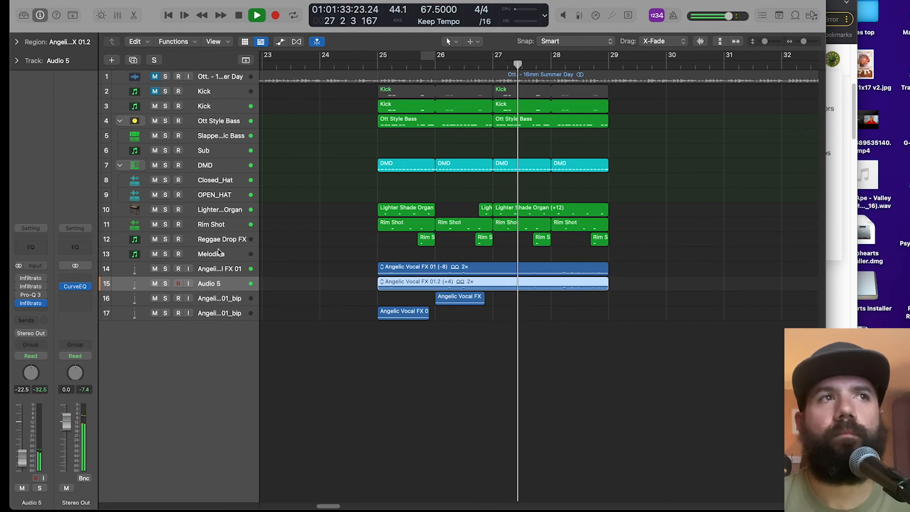
{"action": "left_click_drag", "start_coordinate": [160, 271], "coordinate": [154, 313]}
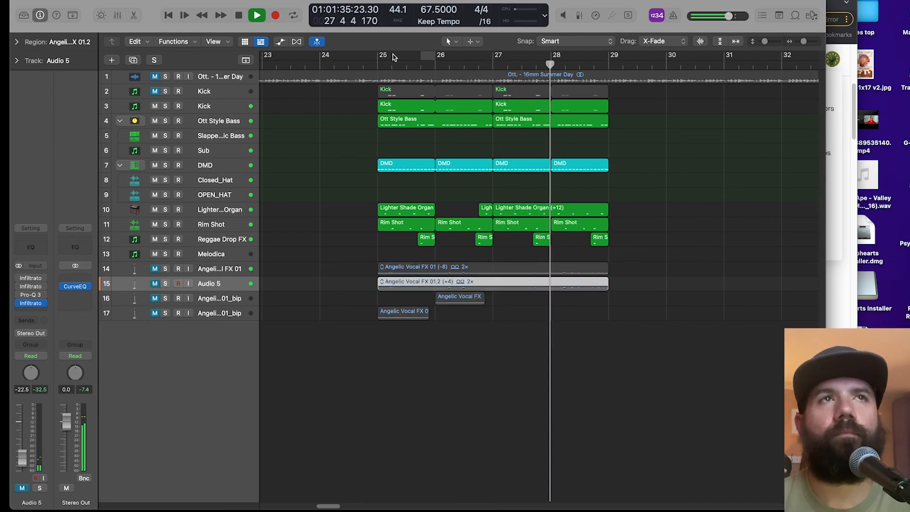
{"action": "left_click_drag", "start_coordinate": [379, 57], "coordinate": [588, 102]}
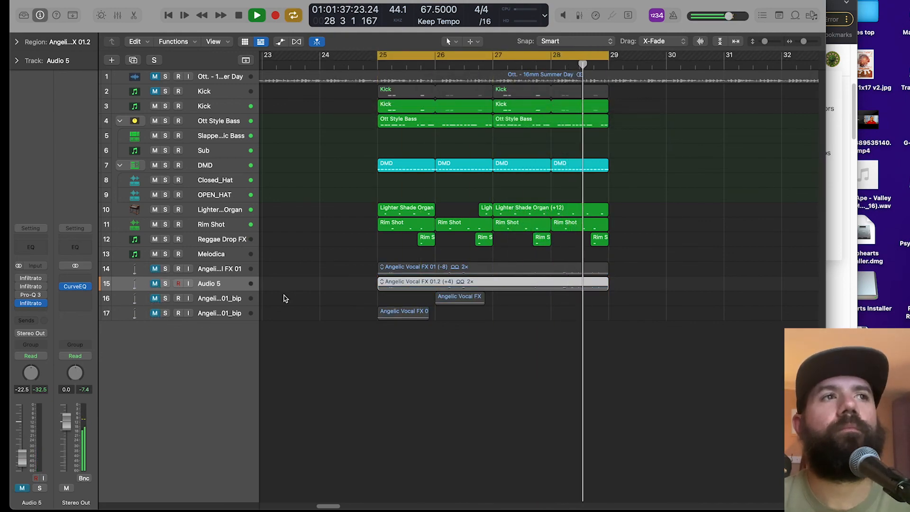
{"action": "key", "text": "super+Up"}
{"action": "key", "text": "super+Up"}
{"action": "key", "text": "super+Left"}
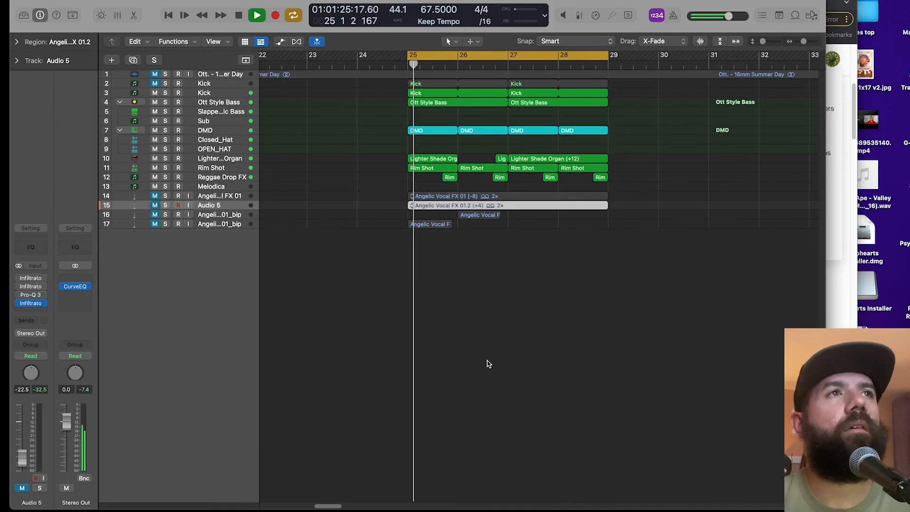
{"action": "scroll", "coordinate": [488, 362], "scroll_direction": "up", "scroll_amount": 3}
{"action": "key", "text": "super+Up"}
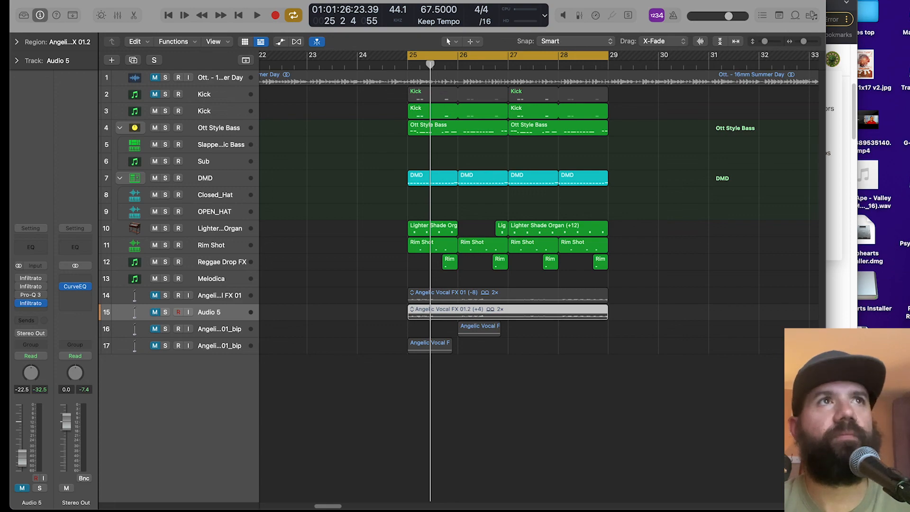
{"action": "key", "text": "space"}
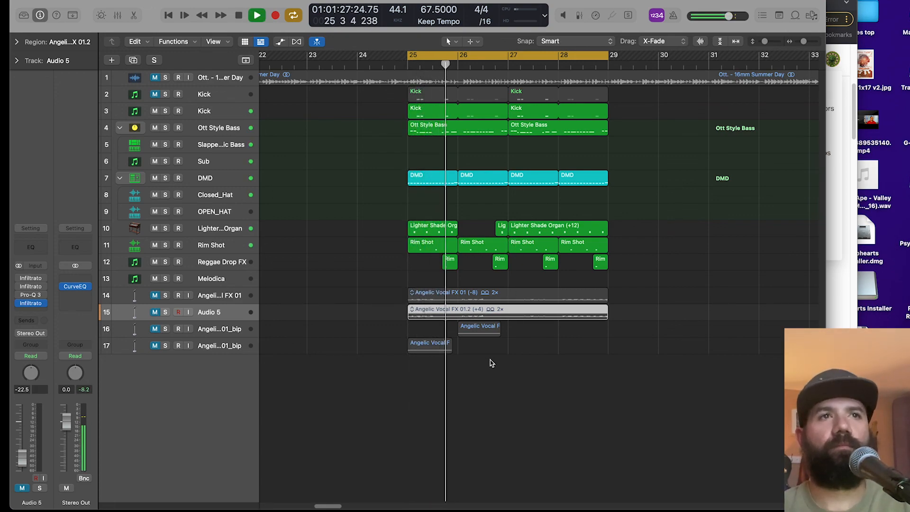
- Turn the Rim Shot track's Bus 3 send fully down and lower its volume to about -11.0 dB
{"action": "left_click", "coordinate": [219, 244]}
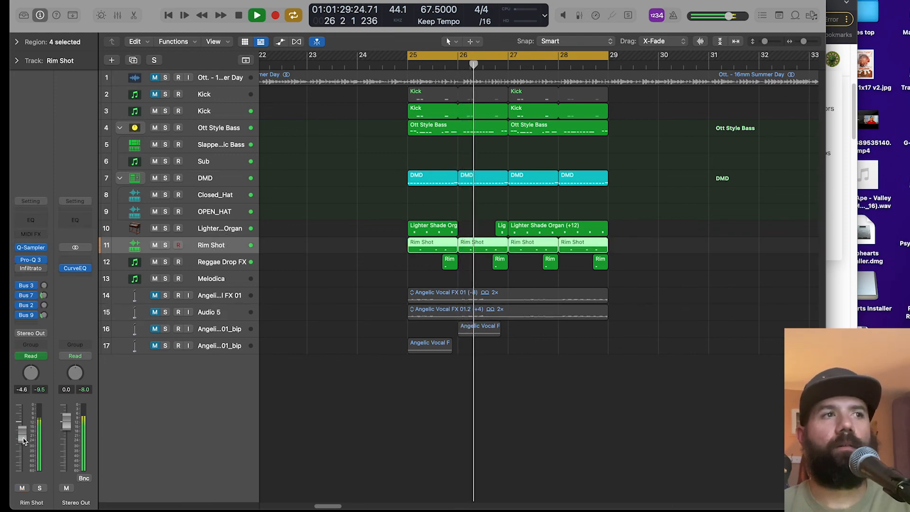
{"action": "left_click_drag", "start_coordinate": [27, 449], "coordinate": [27, 447]}
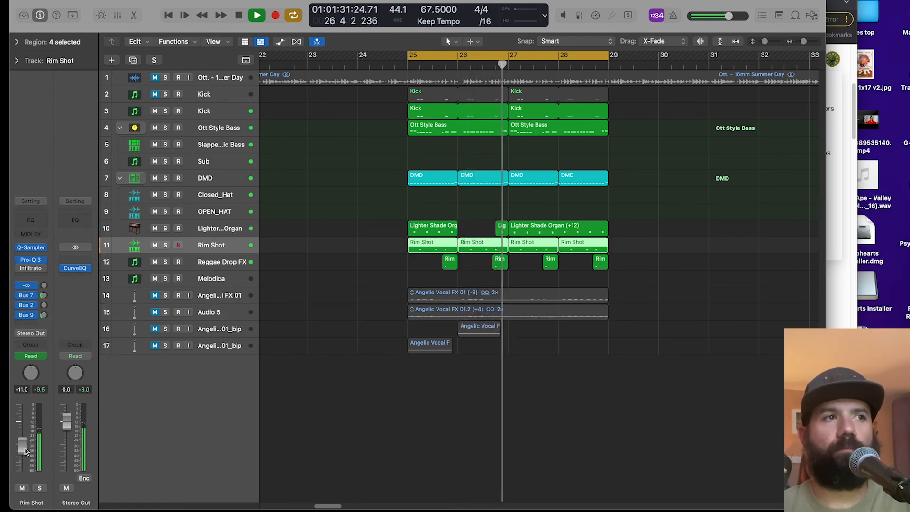